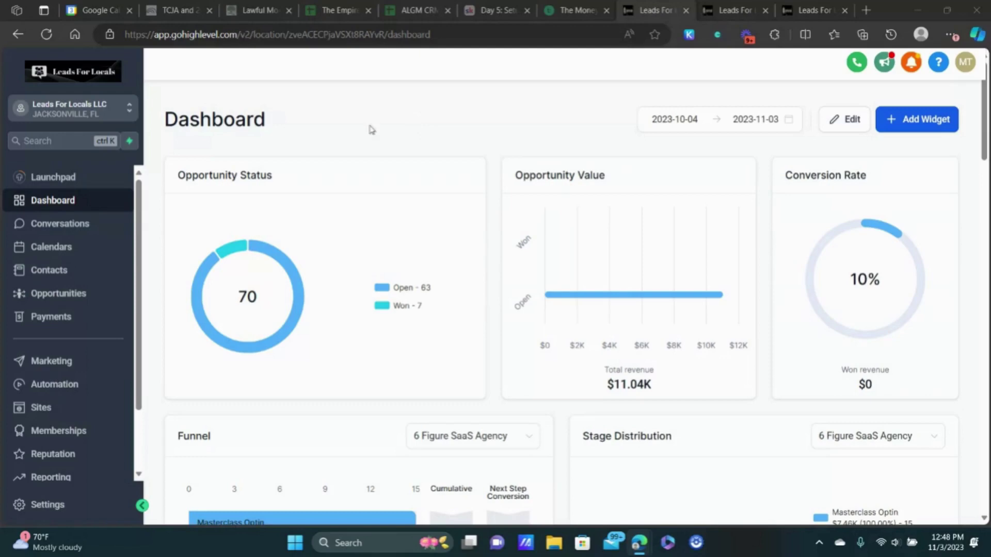
# - Create a new payments product titled "Test - Course" and exclude it from the online store
pyautogui.click(73, 321)
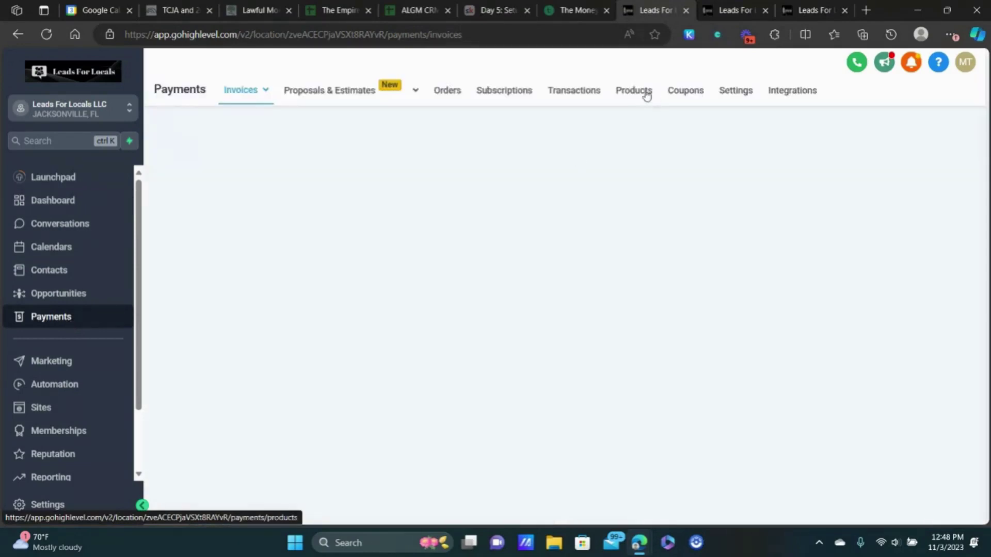
pyautogui.click(646, 93)
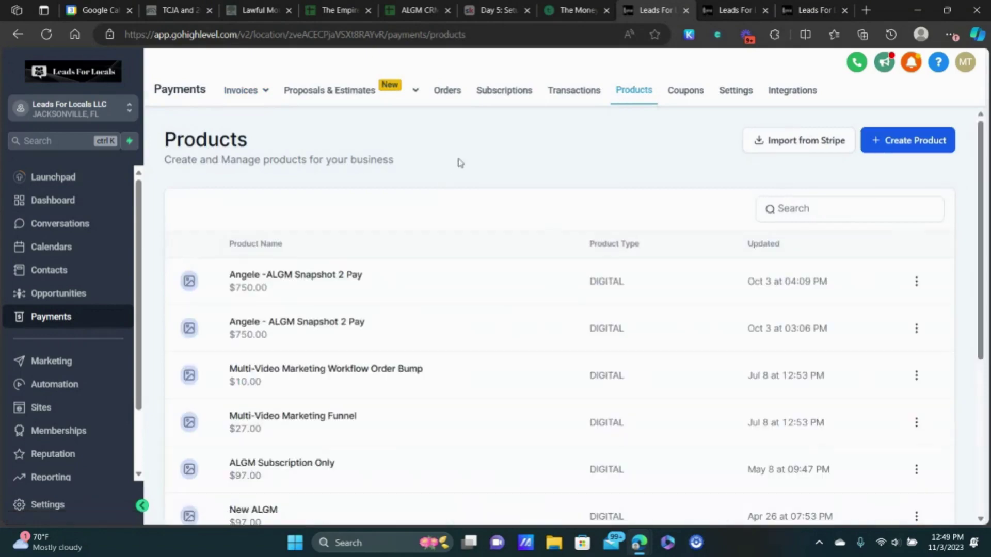
pyautogui.click(910, 143)
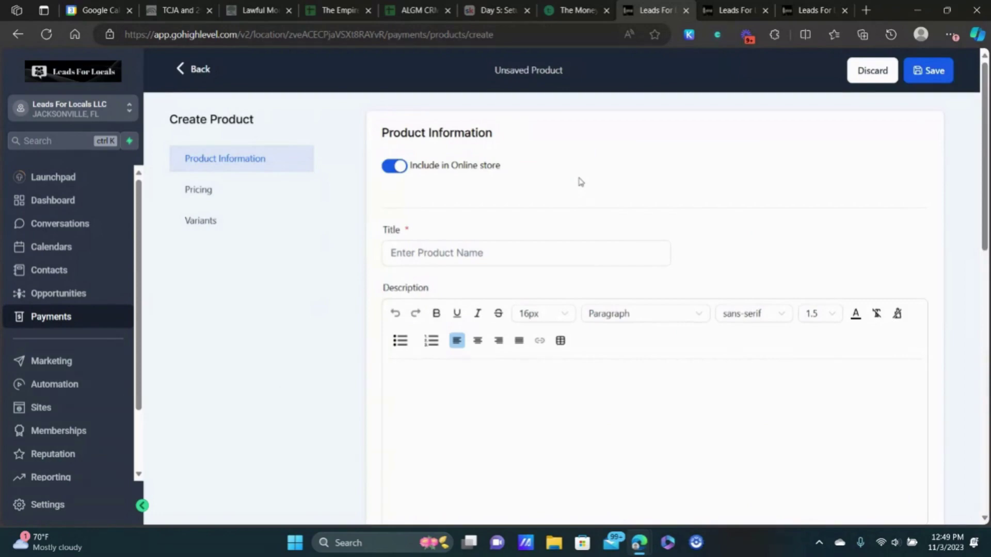
pyautogui.click(402, 169)
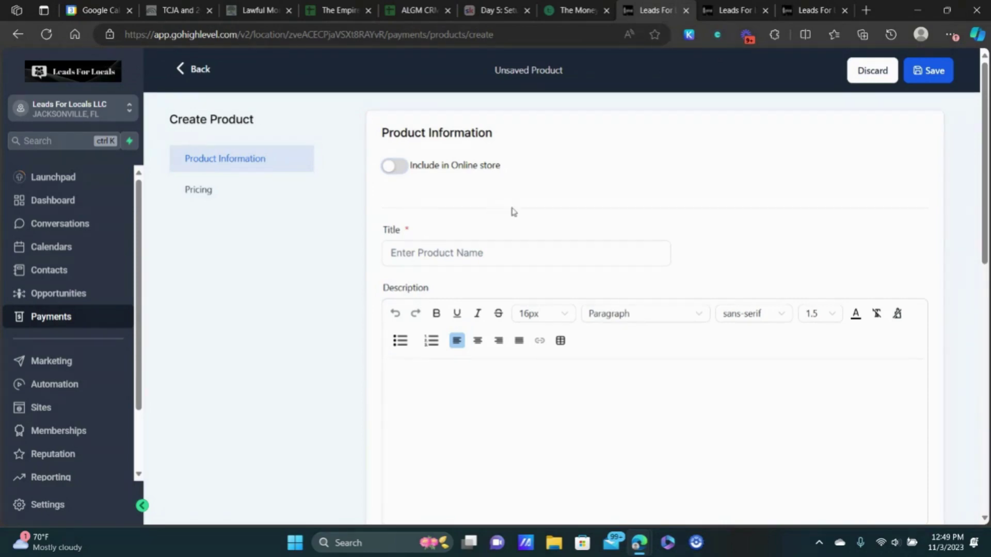
pyautogui.click(503, 249)
pyautogui.write('Test - Course')
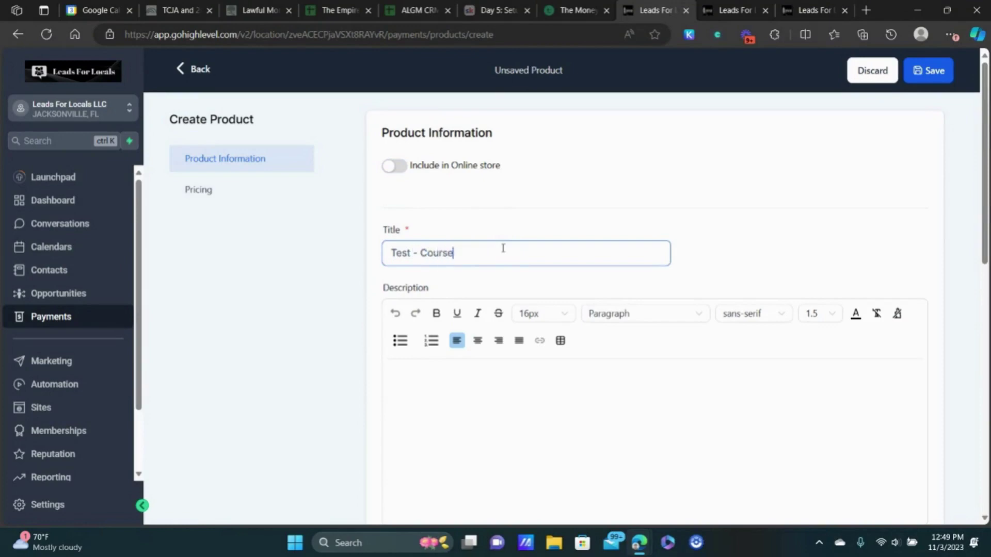
# - Set the course product's type to Digital goods, leaving the description empty
pyautogui.scroll(-2, 503, 248)
pyautogui.click(449, 307)
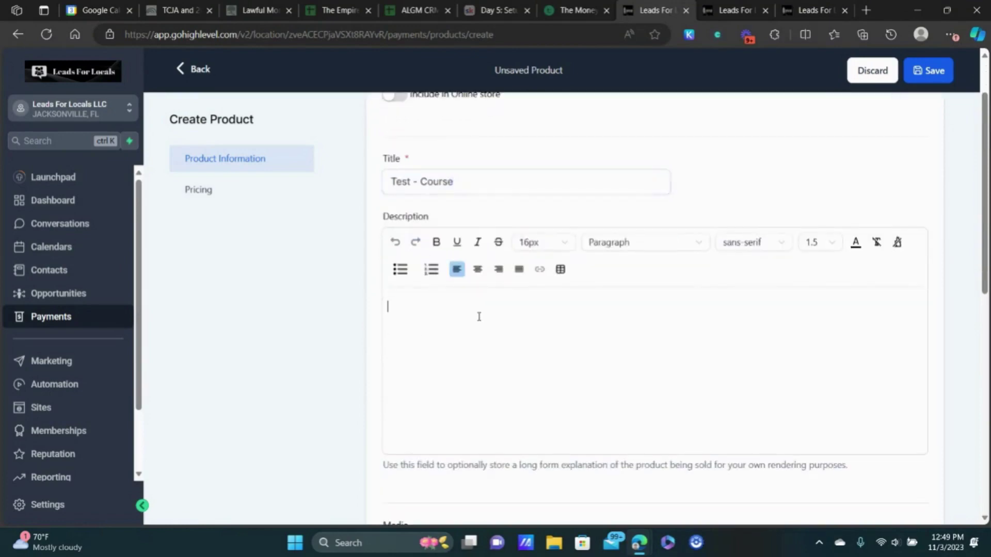
pyautogui.scroll(-5, 502, 303)
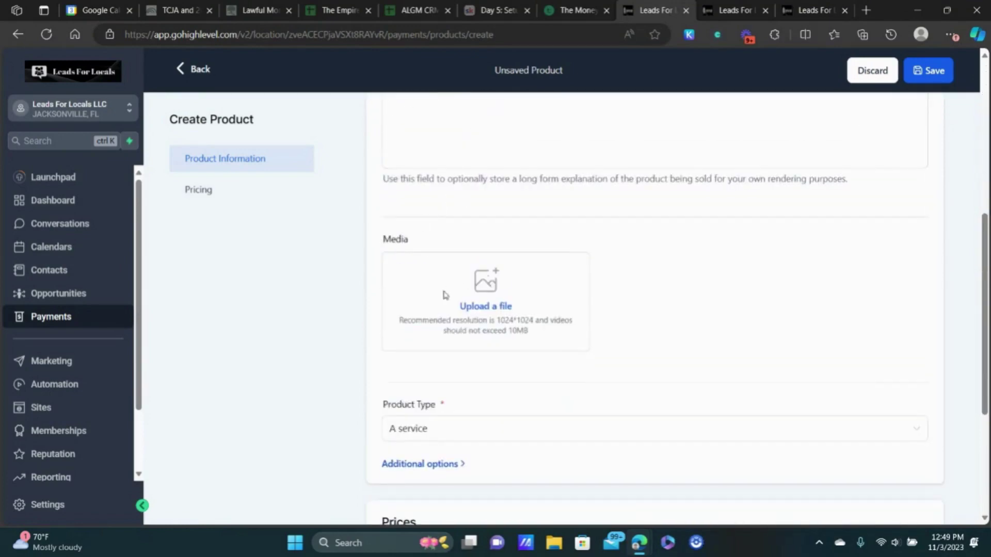
pyautogui.scroll(-3, 519, 339)
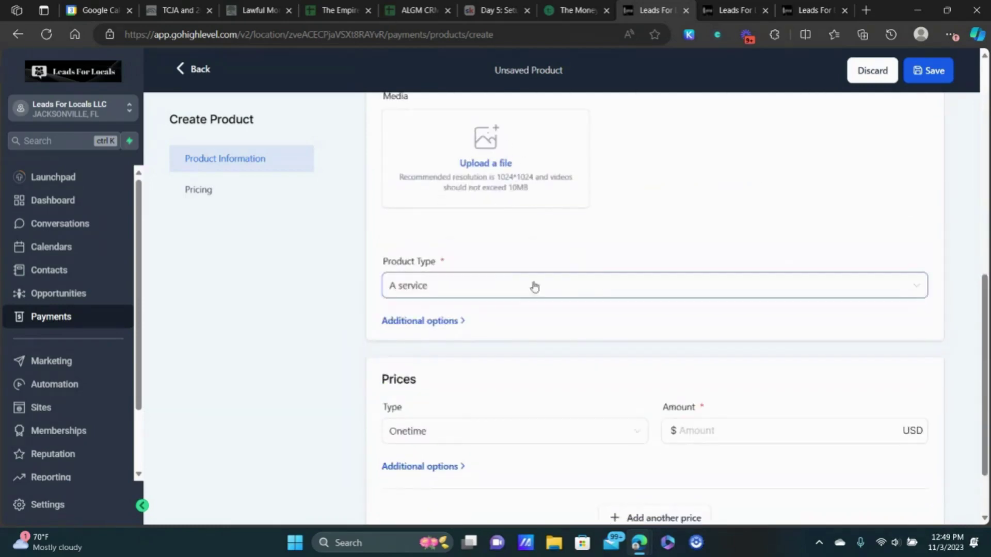
pyautogui.click(410, 291)
pyautogui.click(403, 338)
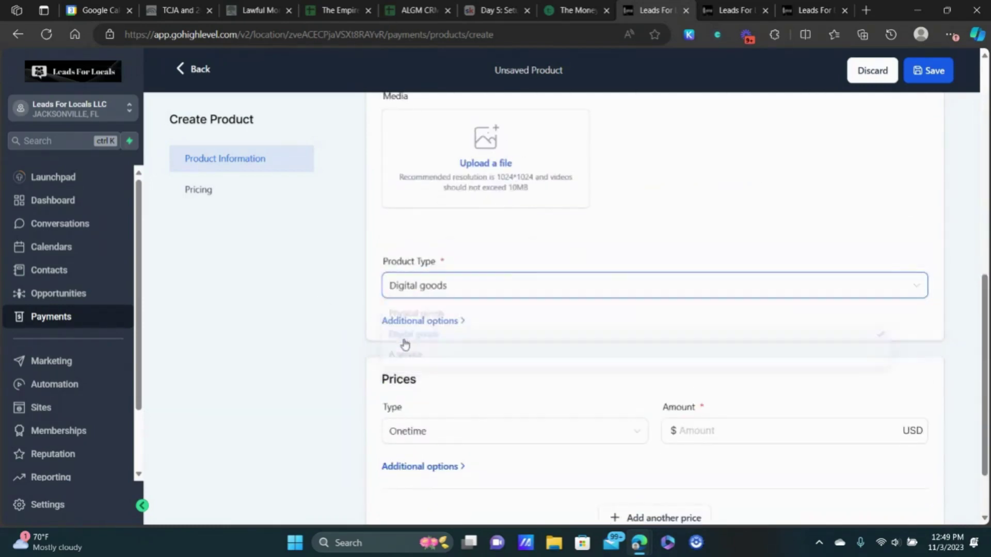
# - Expand the product's additional options and enter "Test Course" as the statement descriptor
pyautogui.click(426, 323)
pyautogui.scroll(-3, 482, 320)
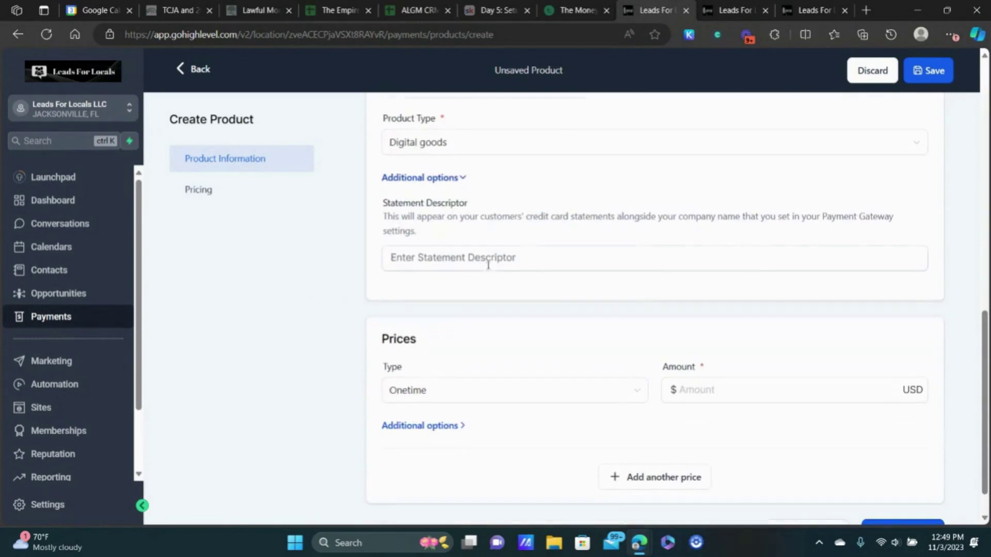
pyautogui.click(483, 258)
pyautogui.write('Test')
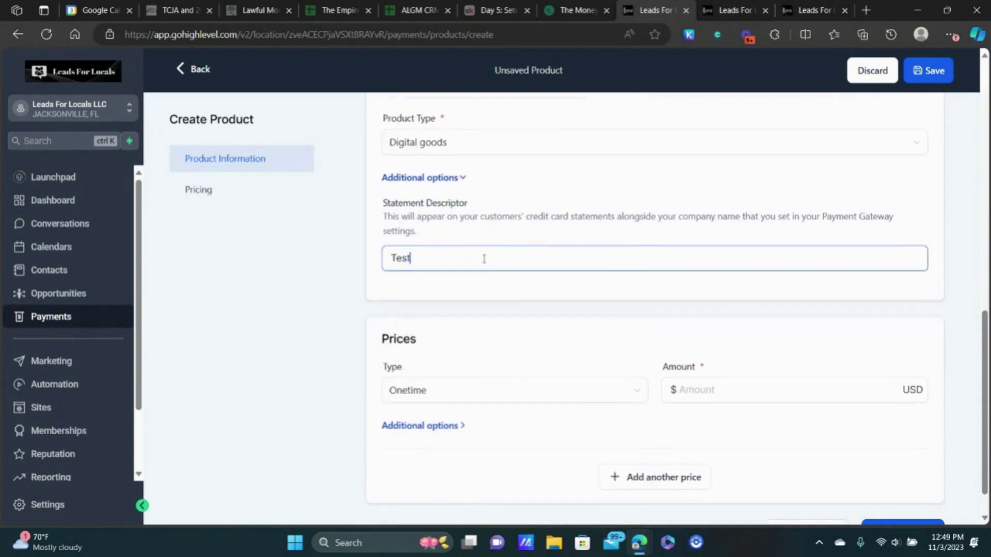
pyautogui.write(' Course')
pyautogui.scroll(-1, 463, 256)
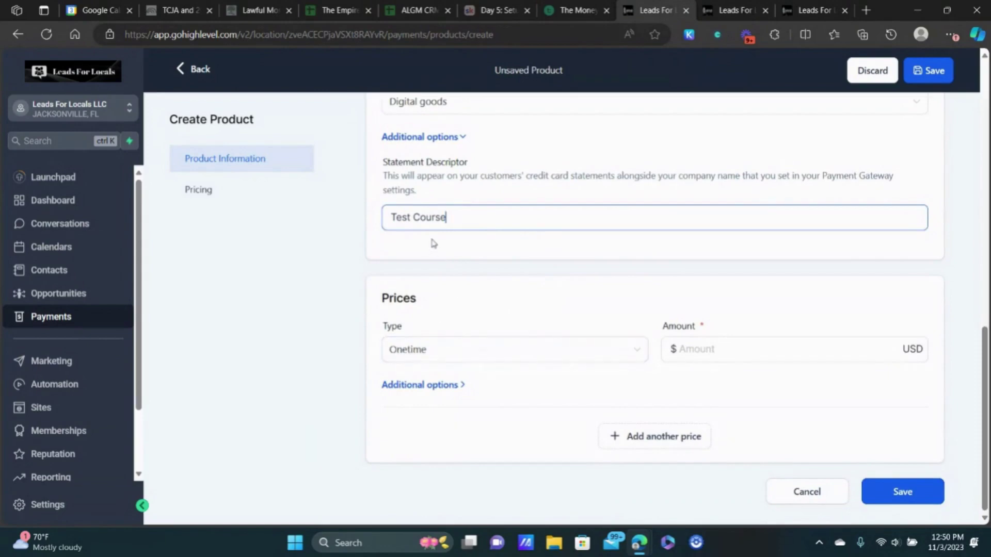
# - Set the course product's one-time price to 97 USD
pyautogui.click(730, 343)
pyautogui.write('97')
pyautogui.click(409, 391)
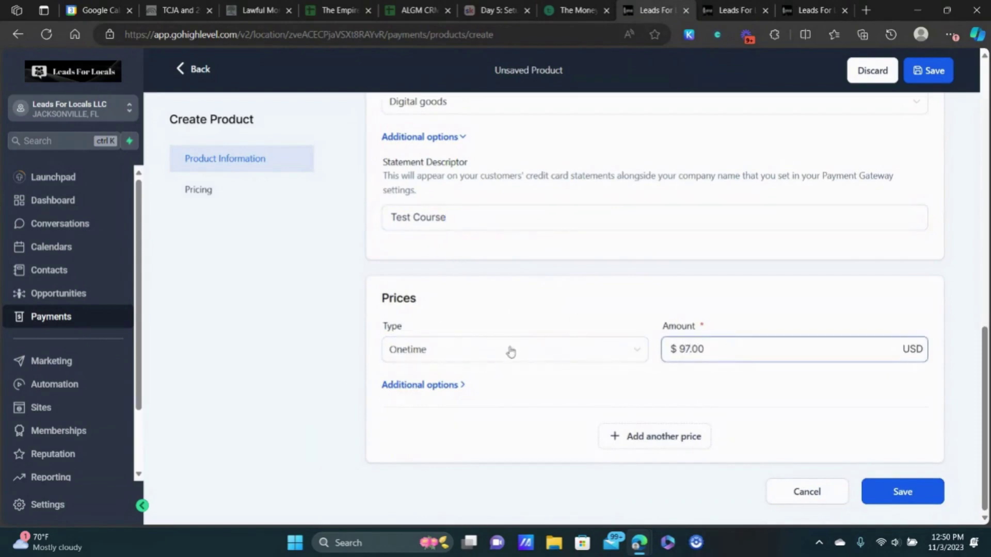
# - Enable a membership offer in the price's additional options and select "Multi-Video Marketing Funnel + Workflow"
pyautogui.click(421, 385)
pyautogui.scroll(-3, 578, 315)
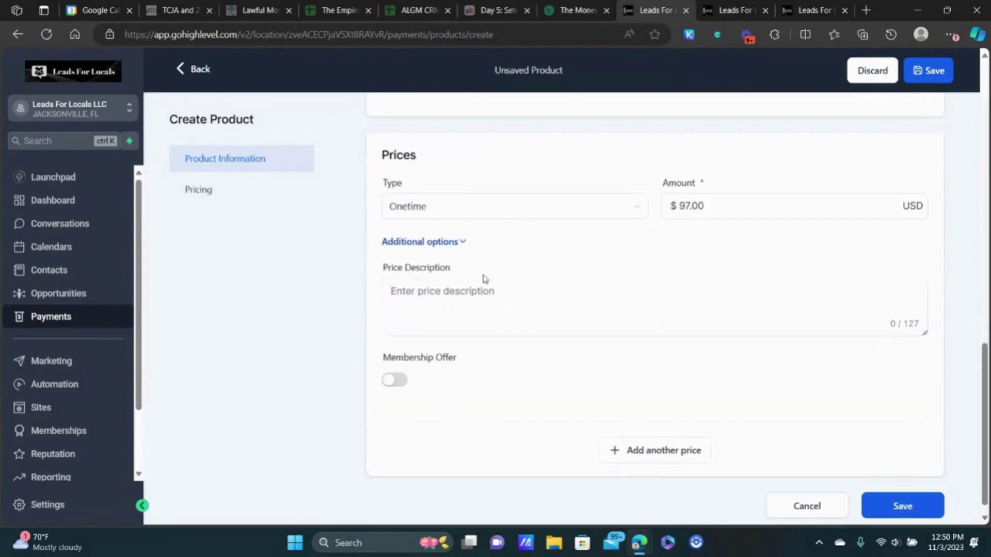
pyautogui.click(395, 380)
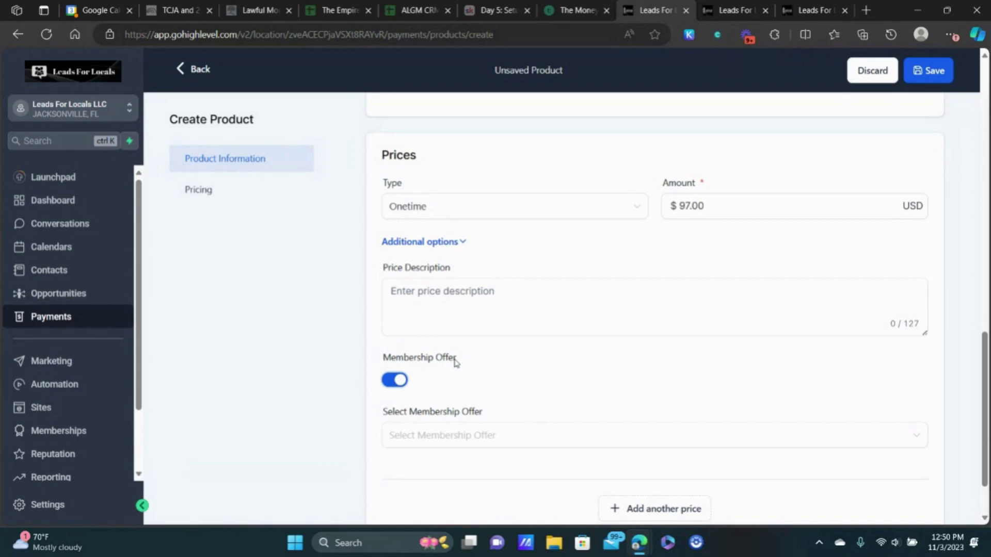
pyautogui.scroll(-1, 454, 361)
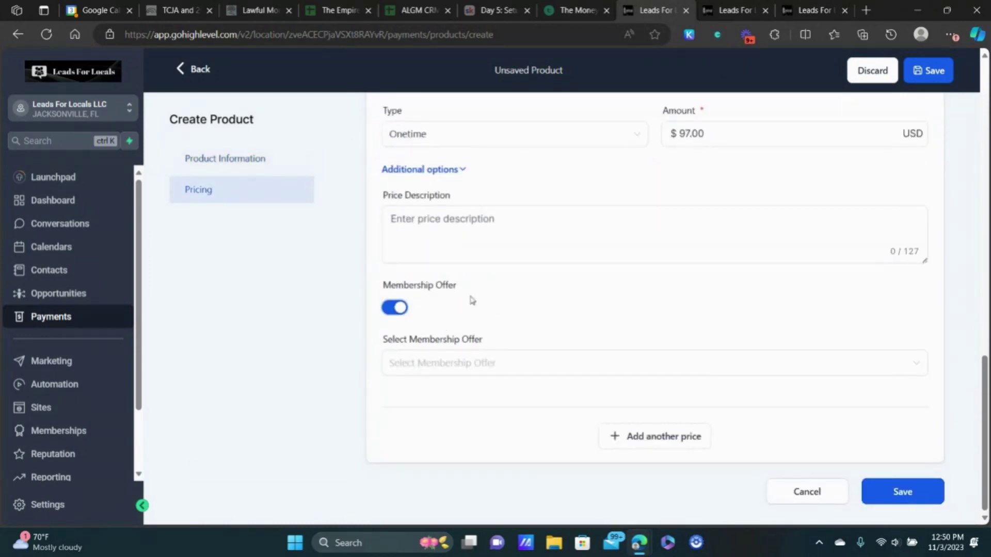
pyautogui.click(465, 363)
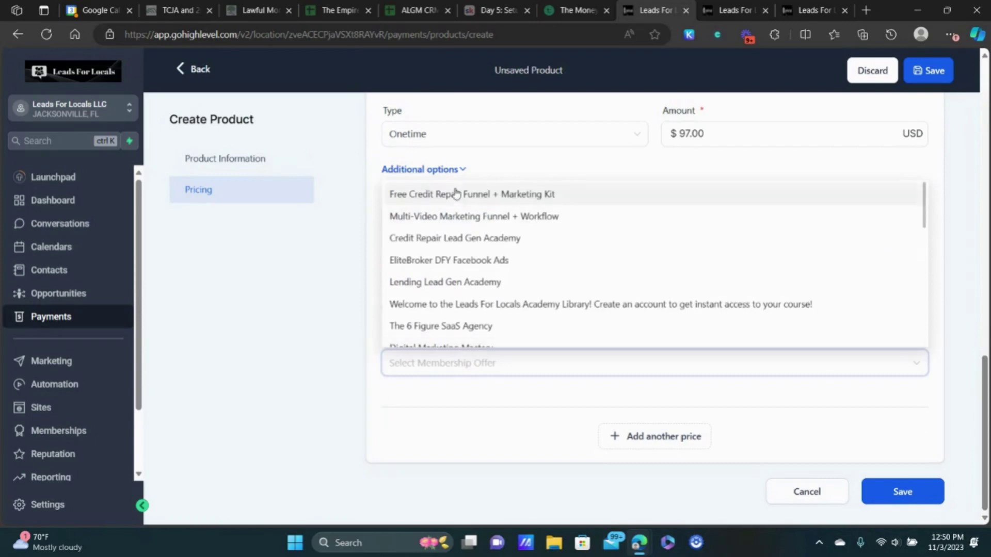
pyautogui.click(475, 216)
pyautogui.click(456, 397)
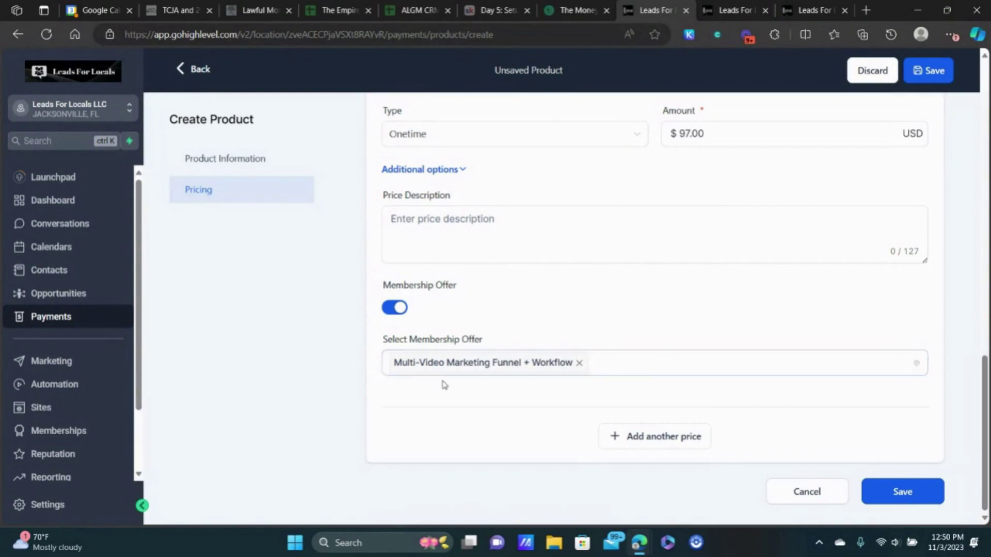
# - Save the course product and return to the products list
pyautogui.click(918, 492)
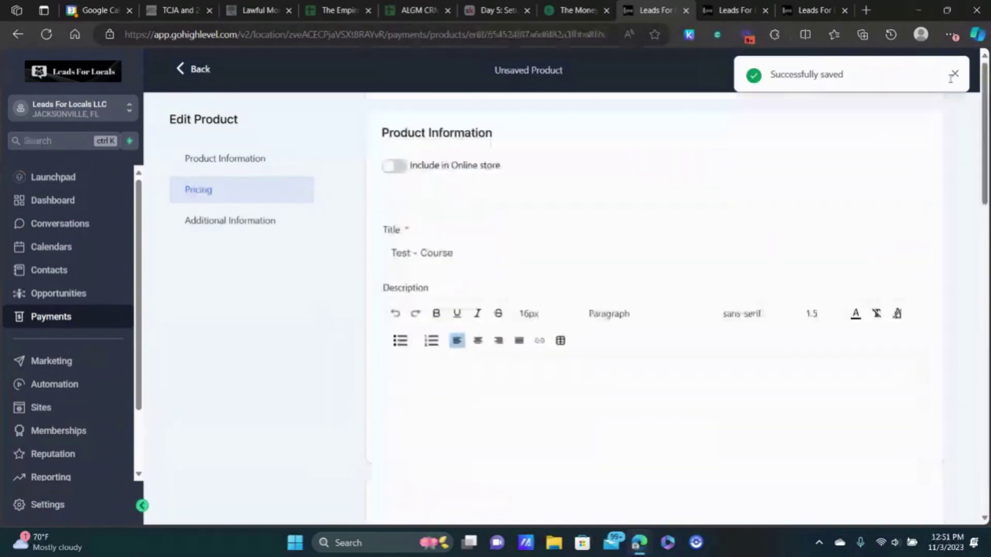
pyautogui.click(953, 74)
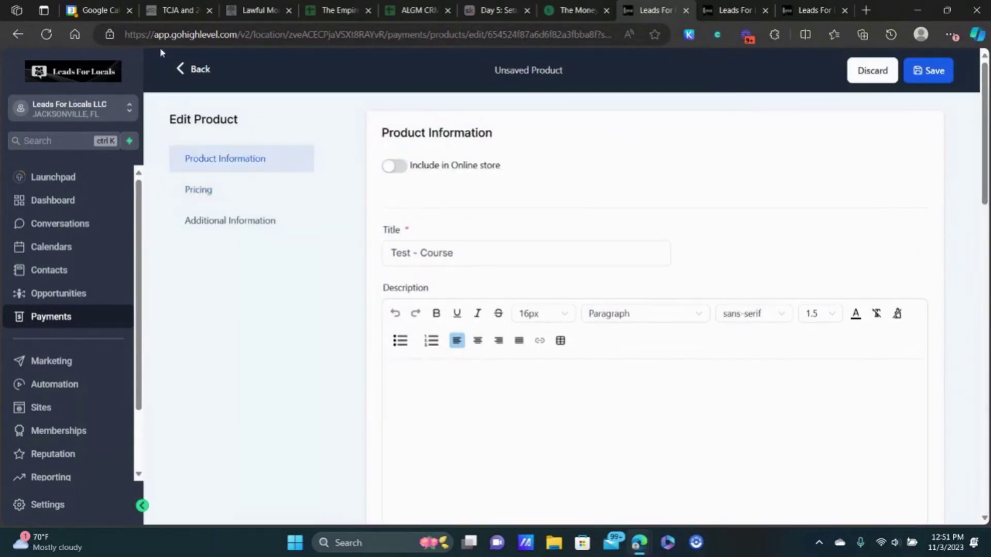
pyautogui.click(202, 73)
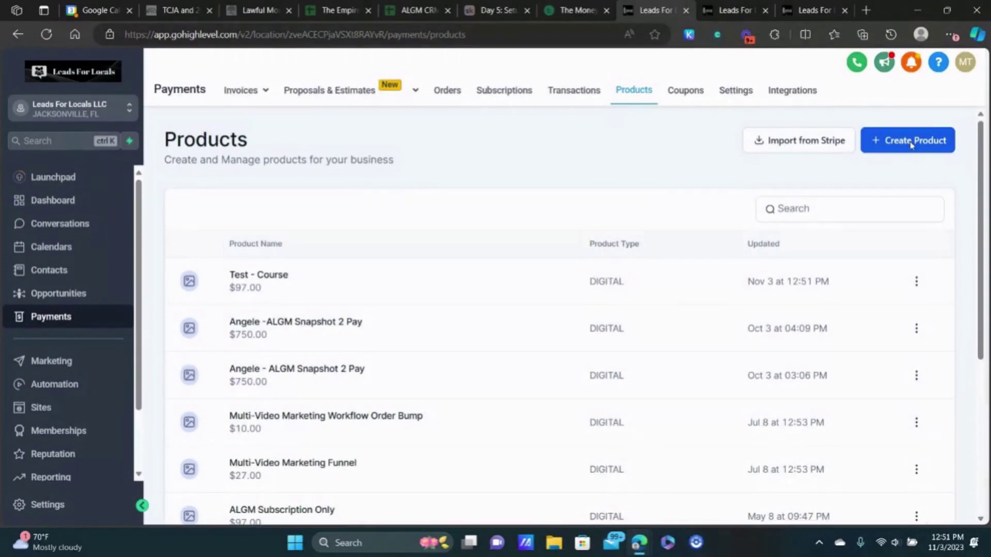
# - Create a second product titled "Test - Cheat Sheet" and exclude it from the online store
pyautogui.click(911, 143)
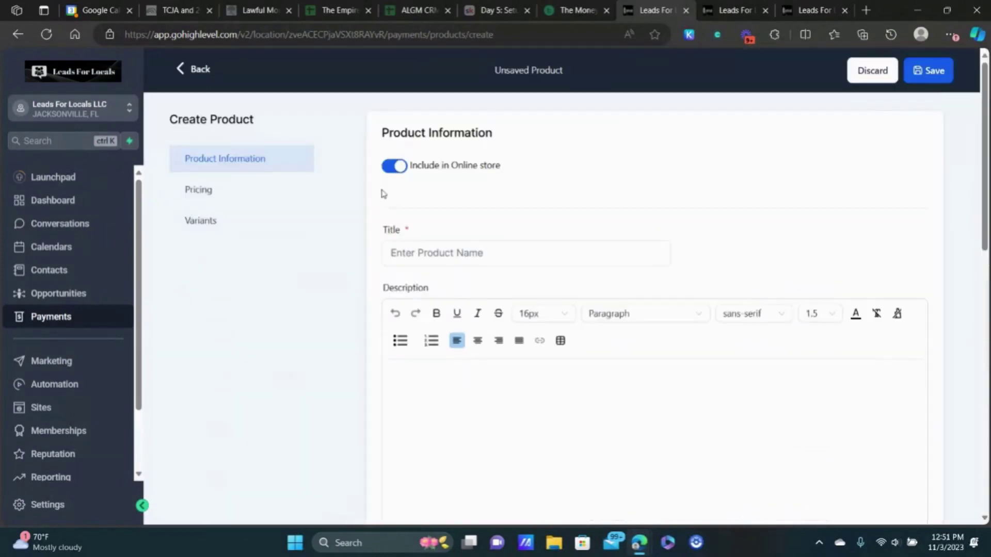
pyautogui.click(393, 166)
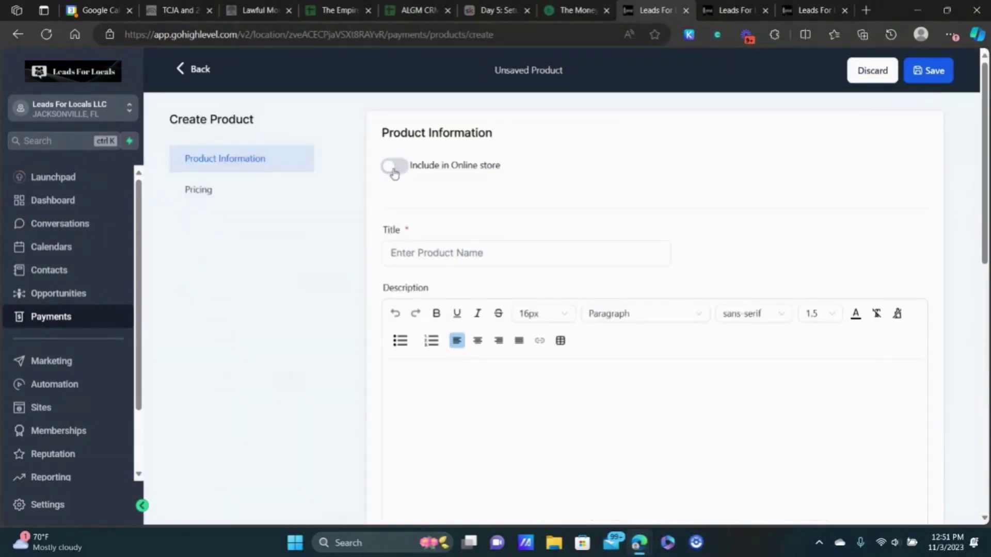
pyautogui.click(465, 254)
pyautogui.write('?Te')
pyautogui.press('BackSpace')
pyautogui.press('BackSpace')
pyautogui.press('BackSpace')
pyautogui.write('Test - ')
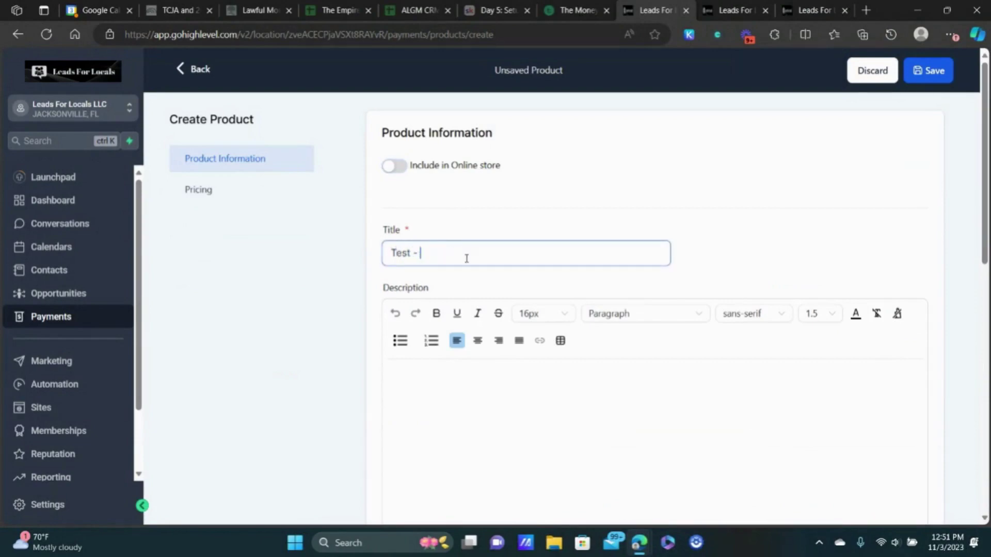
pyautogui.write('Cheat Sheet')
# - Set the cheat sheet product's type to Digital goods, leaving the description empty
pyautogui.click(518, 381)
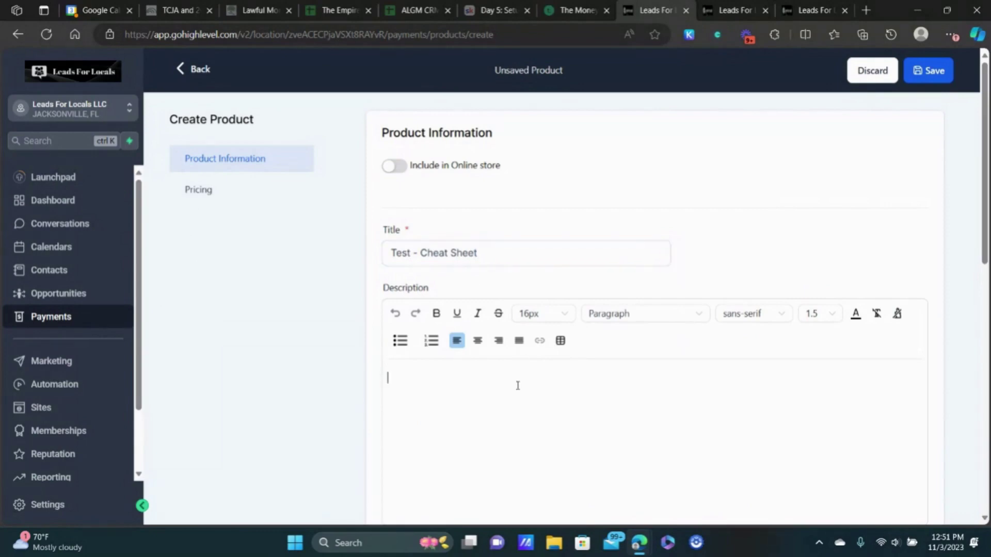
pyautogui.scroll(-7, 509, 380)
pyautogui.scroll(-4, 605, 263)
pyautogui.click(419, 214)
pyautogui.click(416, 263)
# - Expand the product's additional options and enter "Cheat Sheet" as the statement descriptor
pyautogui.click(428, 250)
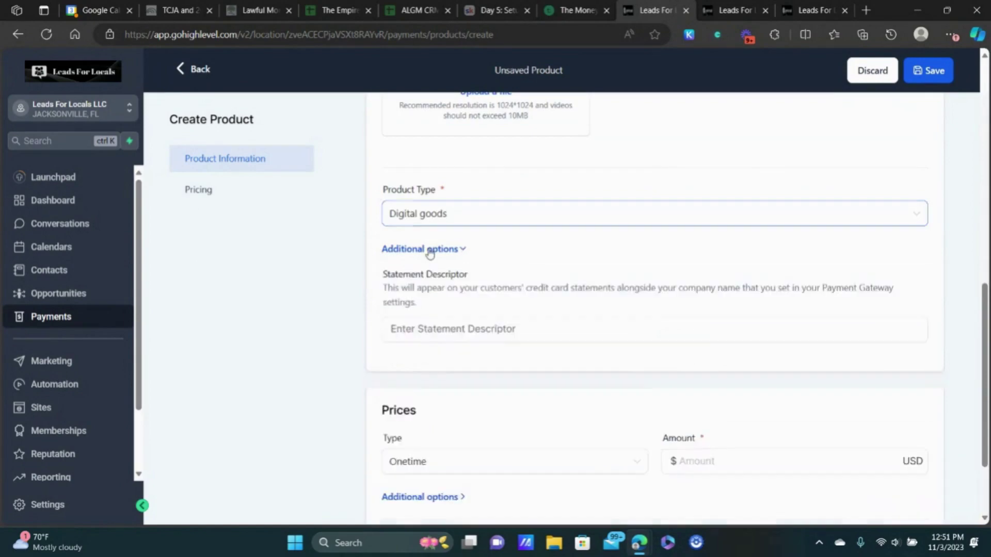
pyautogui.click(457, 331)
pyautogui.write('Cheat Sheet')
# - Set the cheat sheet's one-time price to 17 USD and save the product without a membership offer
pyautogui.scroll(-2, 567, 341)
pyautogui.click(733, 343)
pyautogui.write('17')
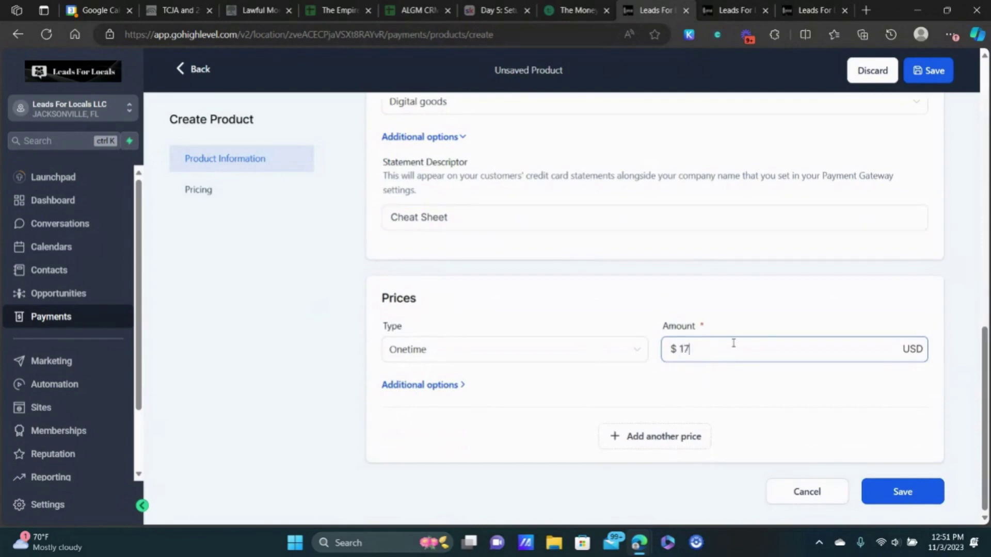
pyautogui.click(613, 277)
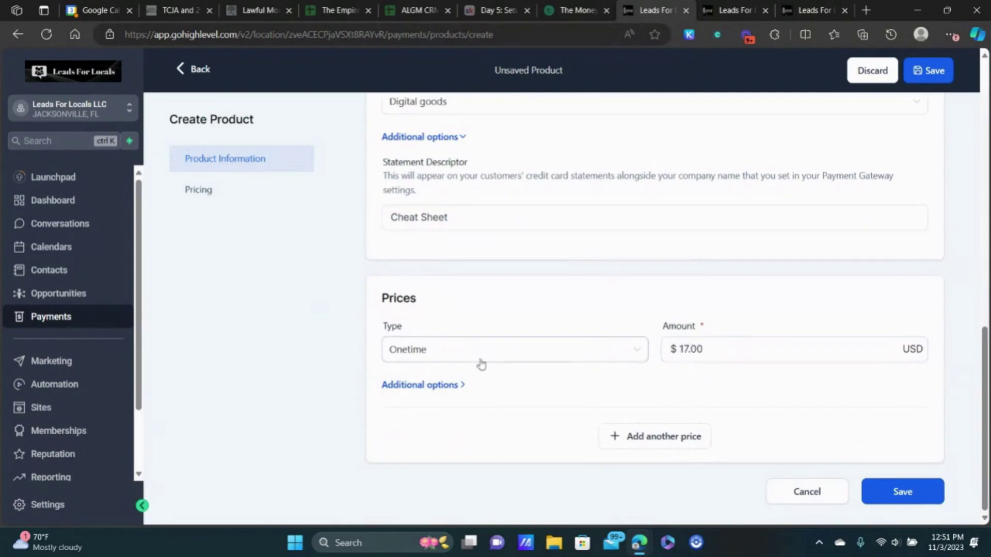
pyautogui.click(417, 387)
pyautogui.scroll(-3, 533, 444)
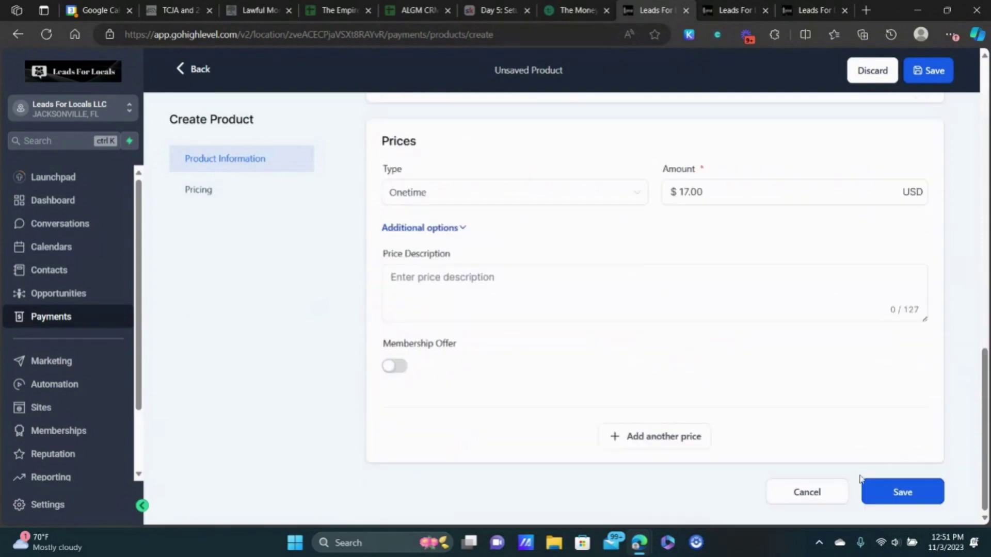
pyautogui.click(898, 494)
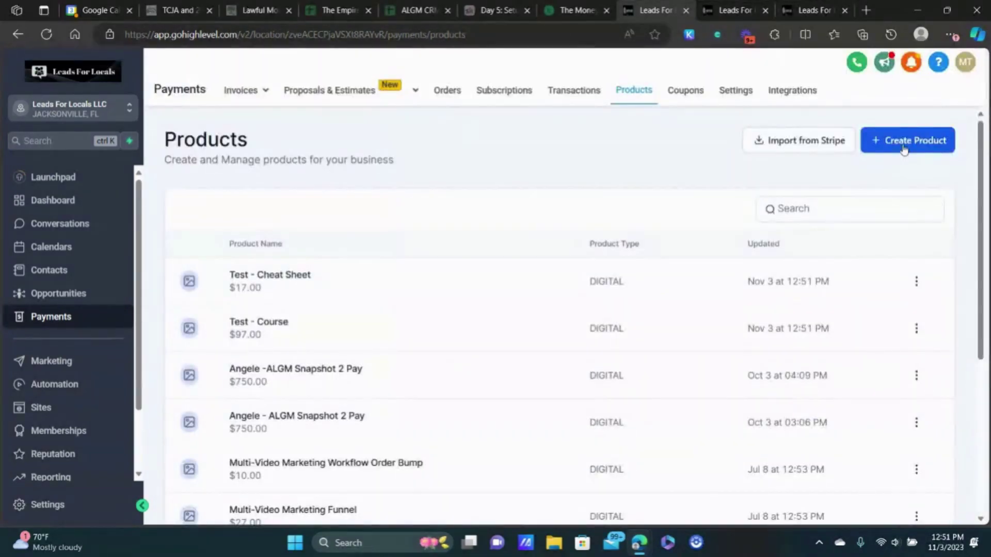
# - Create a third product titled "Test - Consultation" and exclude it from the online store
pyautogui.click(894, 151)
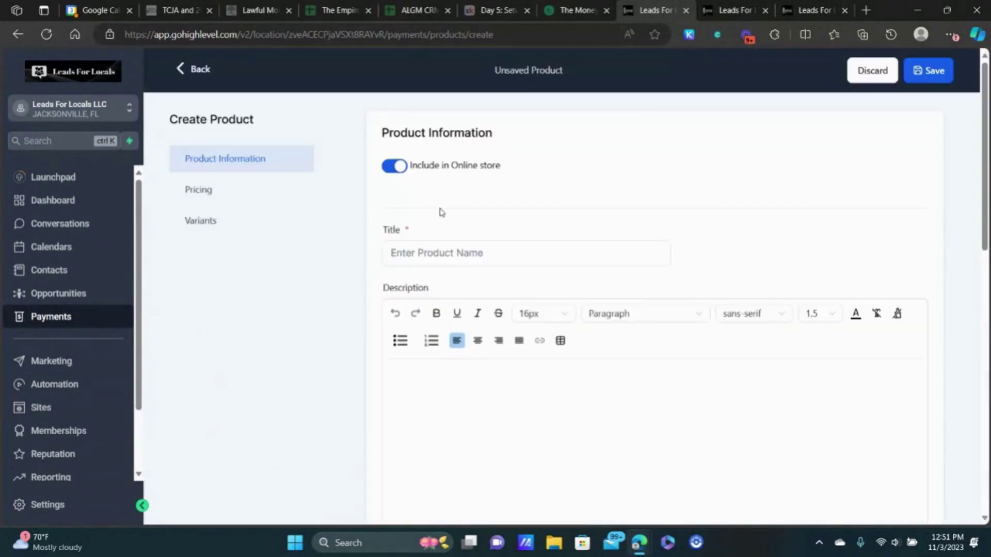
pyautogui.click(398, 167)
pyautogui.click(431, 253)
pyautogui.write('Test - Consultation')
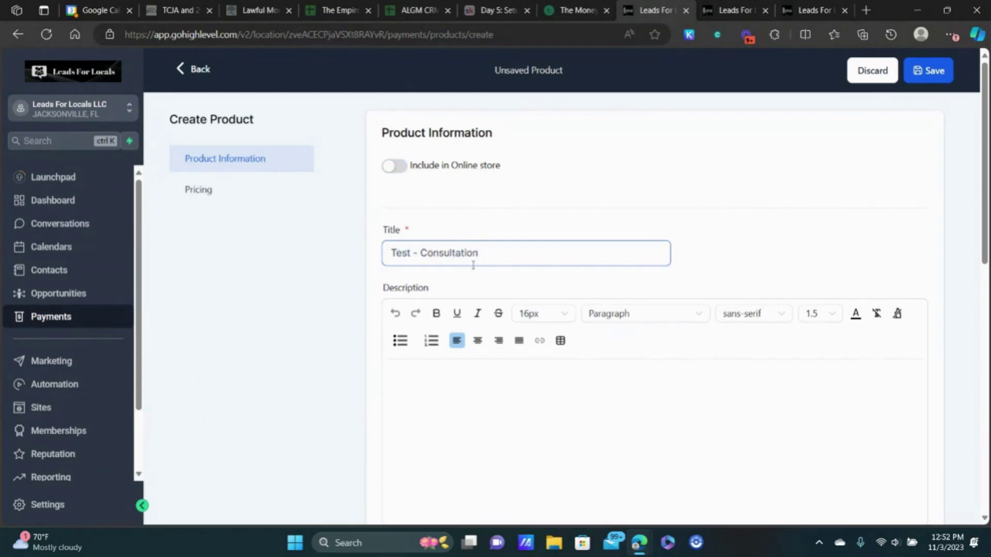
# - Keep the consultation product's type as A service and enter "Consultation" as its statement descriptor under the additional options
pyautogui.scroll(-3, 473, 263)
pyautogui.scroll(-7, 516, 258)
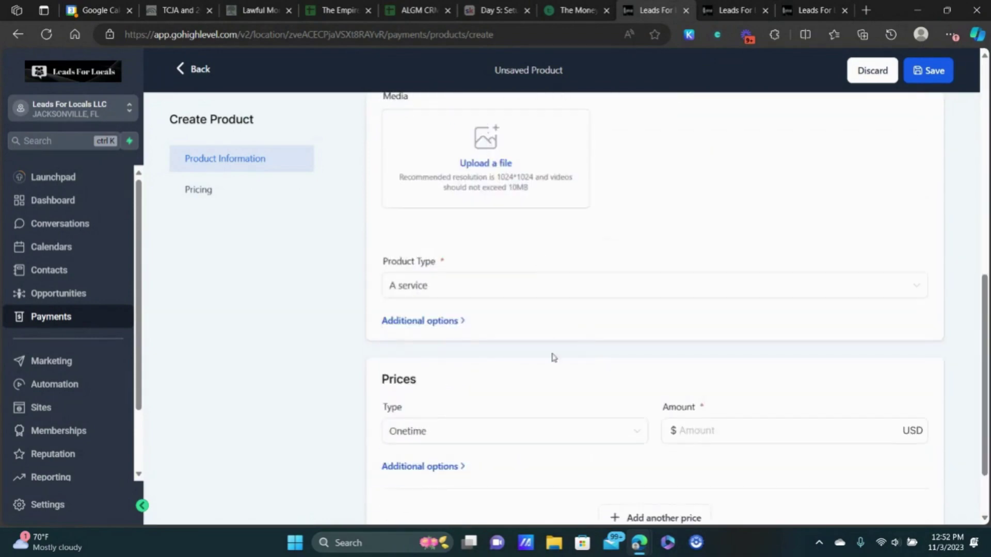
pyautogui.click(511, 288)
pyautogui.click(419, 361)
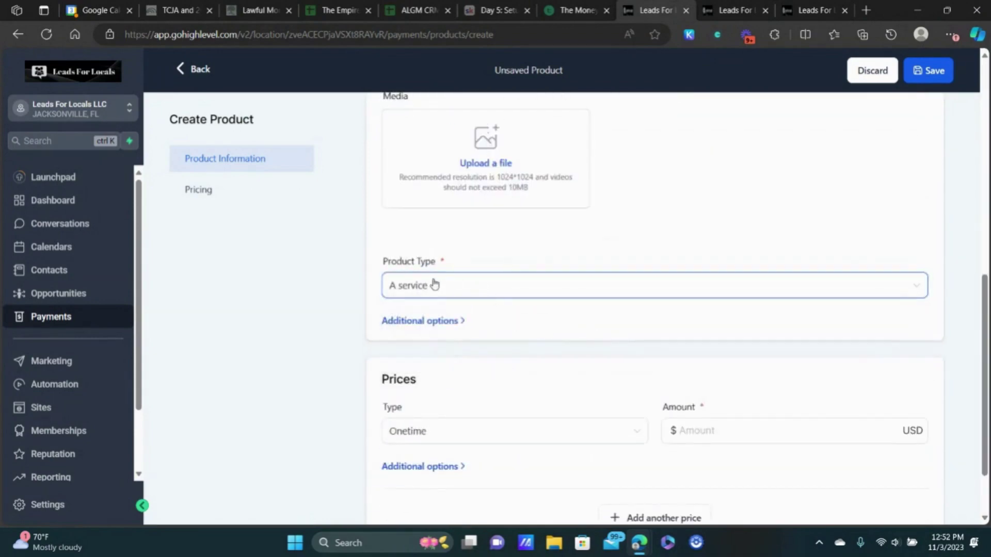
pyautogui.click(443, 321)
pyautogui.click(461, 406)
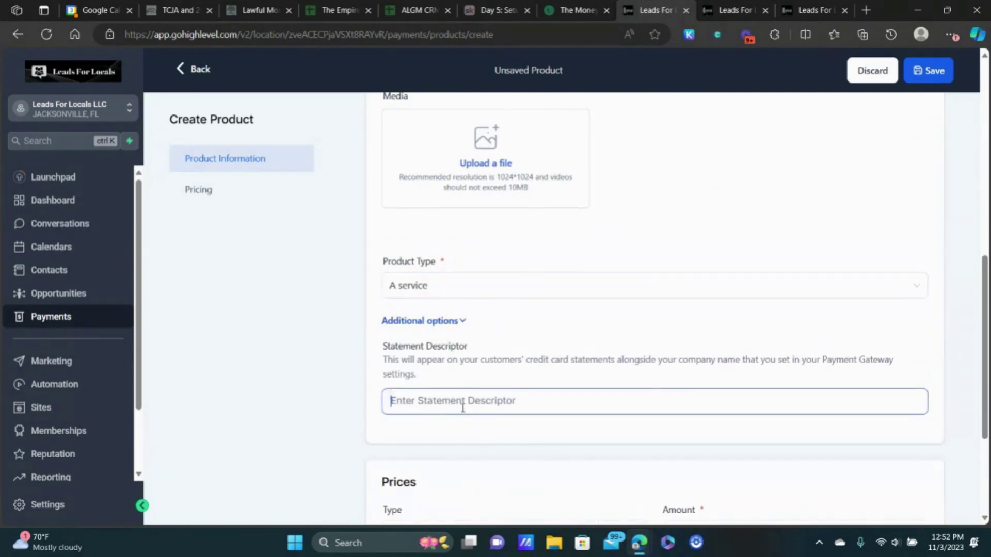
pyautogui.write('Consultation')
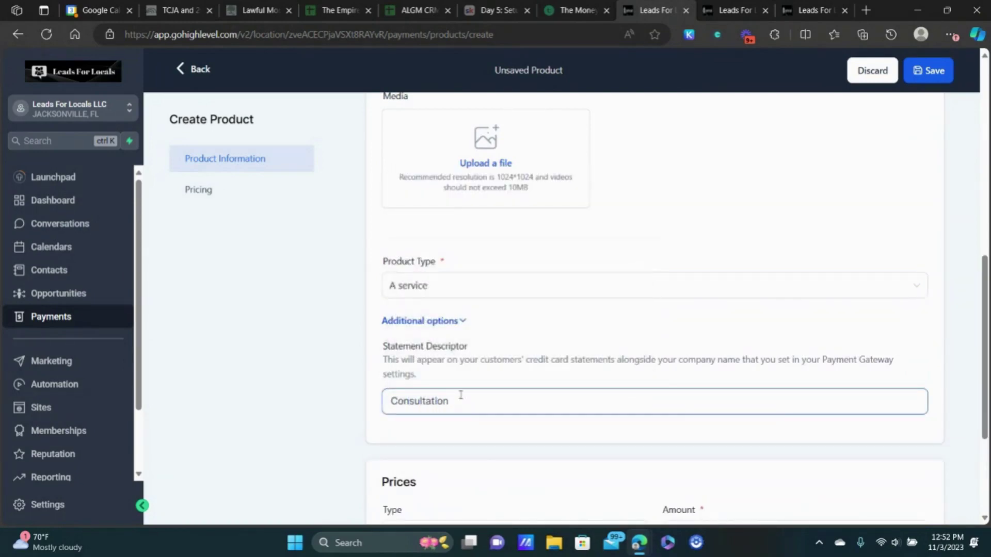
# - Set the consultation's one-time price to 150 USD, save the product and return to the product list
pyautogui.scroll(-3, 461, 396)
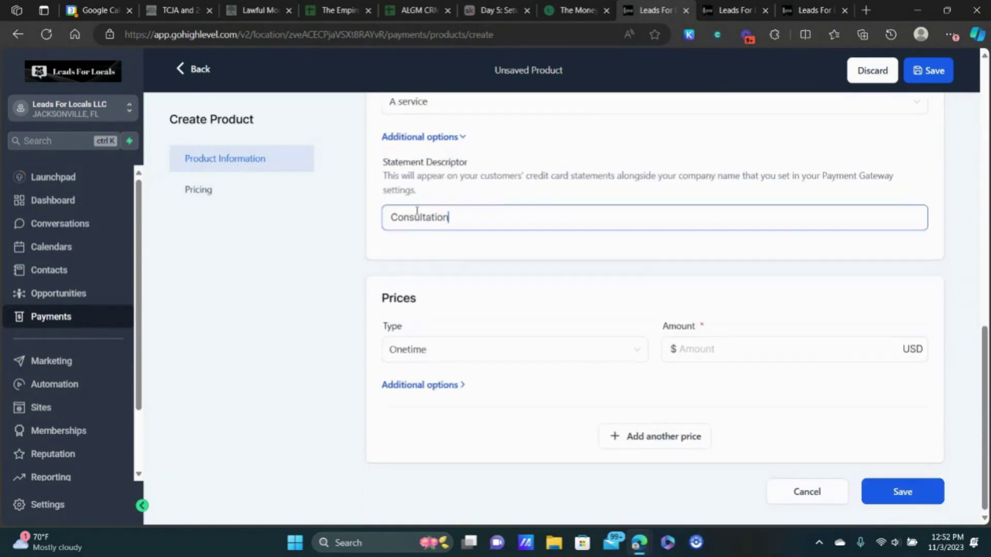
pyautogui.click(748, 356)
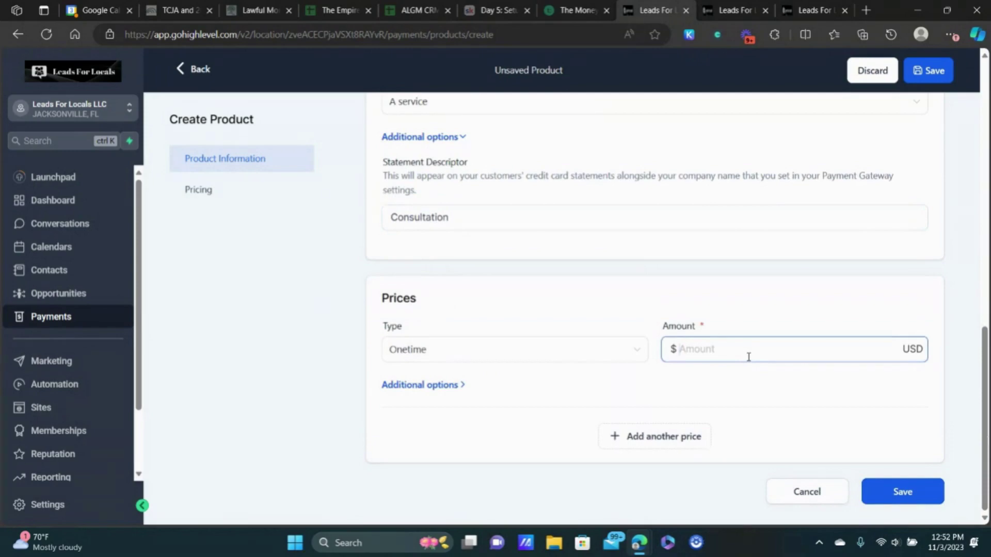
pyautogui.write('150')
pyautogui.click(915, 493)
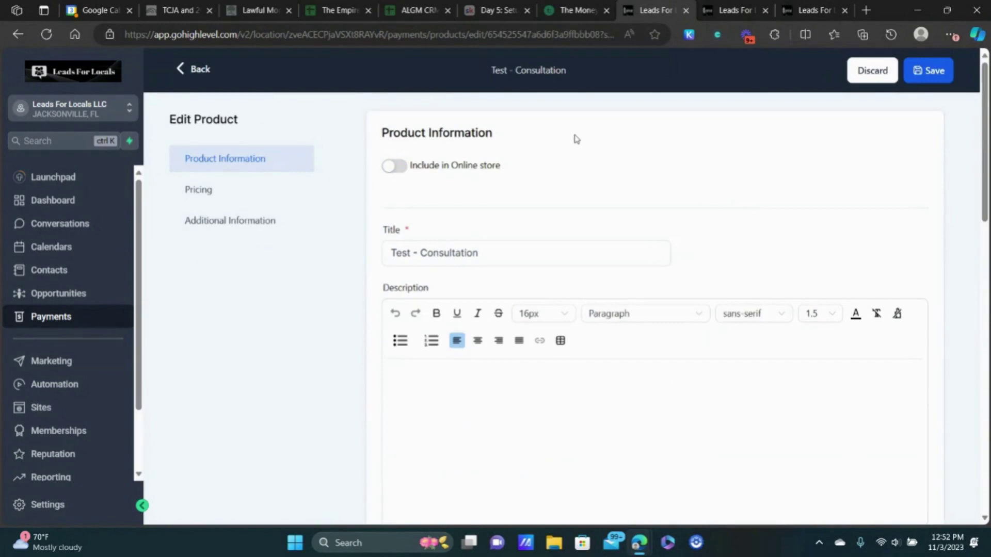
pyautogui.scroll(-2, 575, 157)
pyautogui.scroll(2, 575, 157)
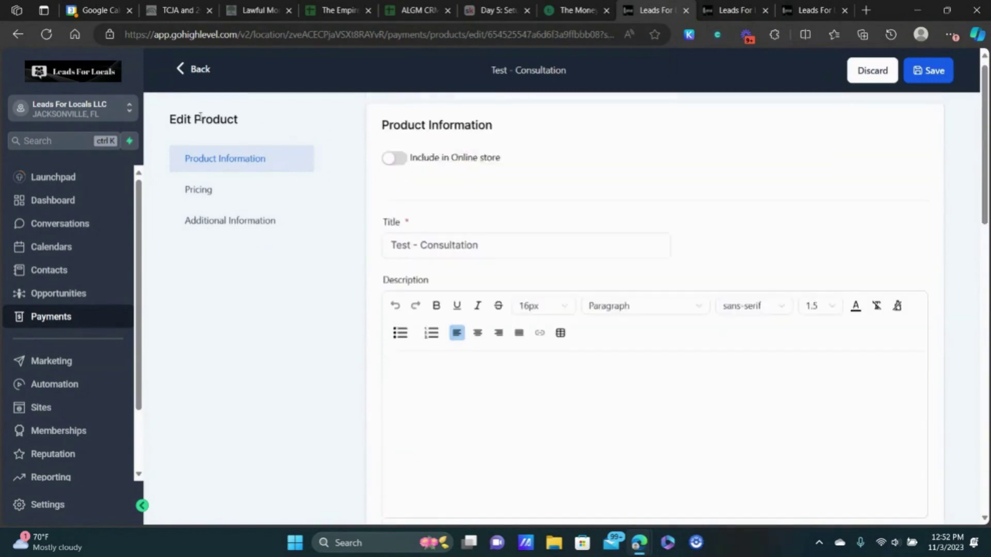
pyautogui.click(201, 69)
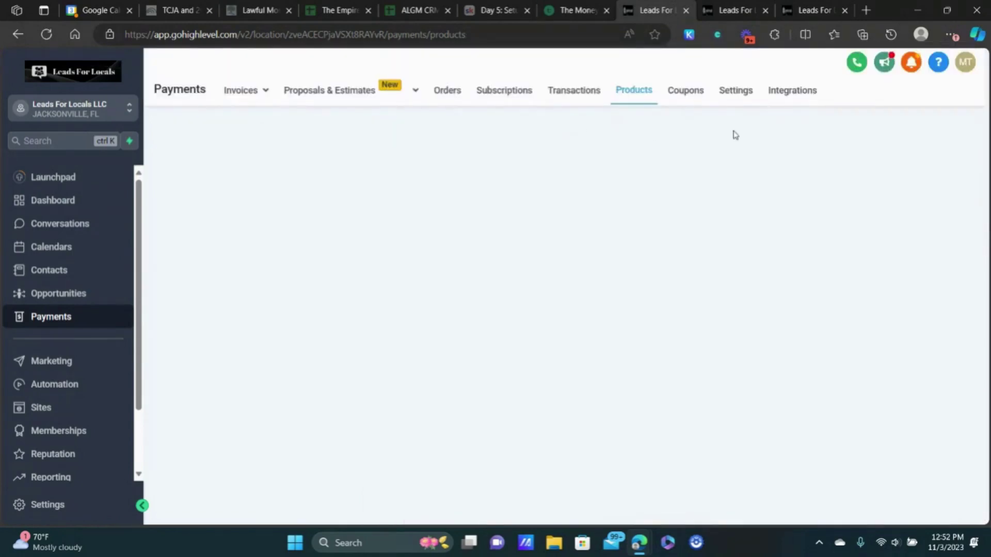
# - Create a fourth product excluded from the online store and title it "Test - Consultation 2 Pay"
pyautogui.click(895, 140)
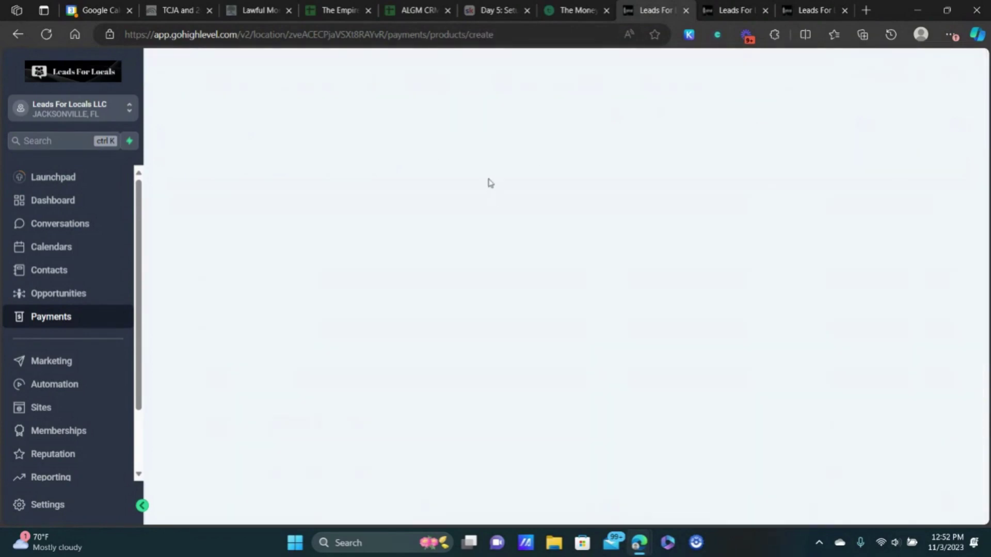
pyautogui.click(460, 254)
pyautogui.click(400, 173)
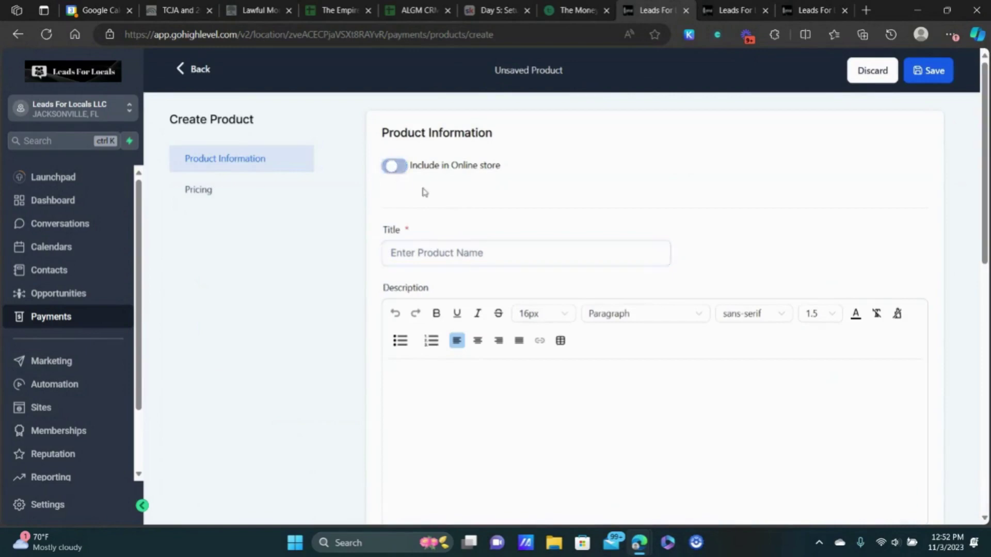
pyautogui.click(471, 252)
pyautogui.write('c')
pyautogui.press('BackSpace')
pyautogui.write('Test - con')
pyautogui.press('BackSpace')
pyautogui.press('BackSpace')
pyautogui.press('BackSpace')
pyautogui.write('Consultation 2 Pay')
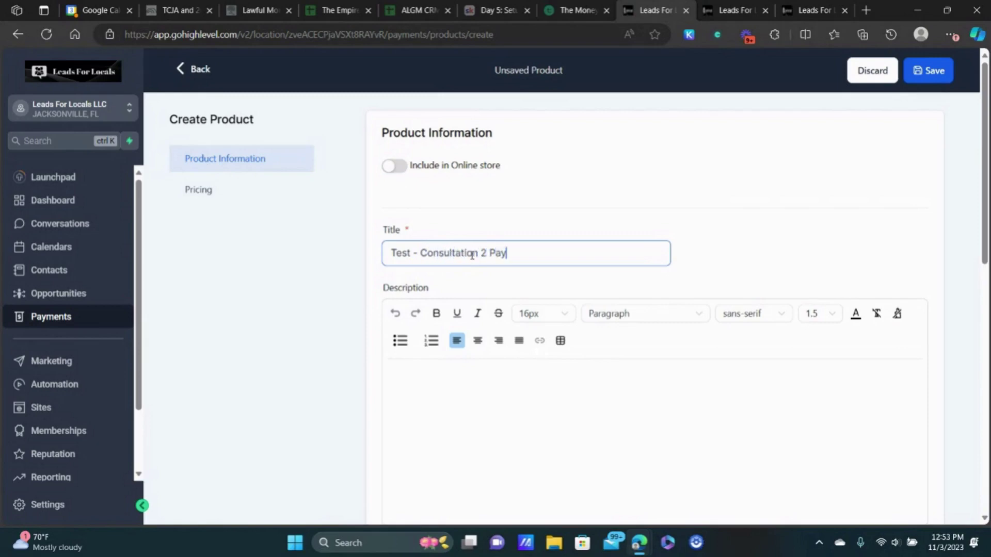
# - Change the product's price type to Recurring and set the number of payments to 2, keeping the monthly billing period
pyautogui.scroll(-10, 619, 229)
pyautogui.scroll(-2, 663, 320)
pyautogui.click(724, 350)
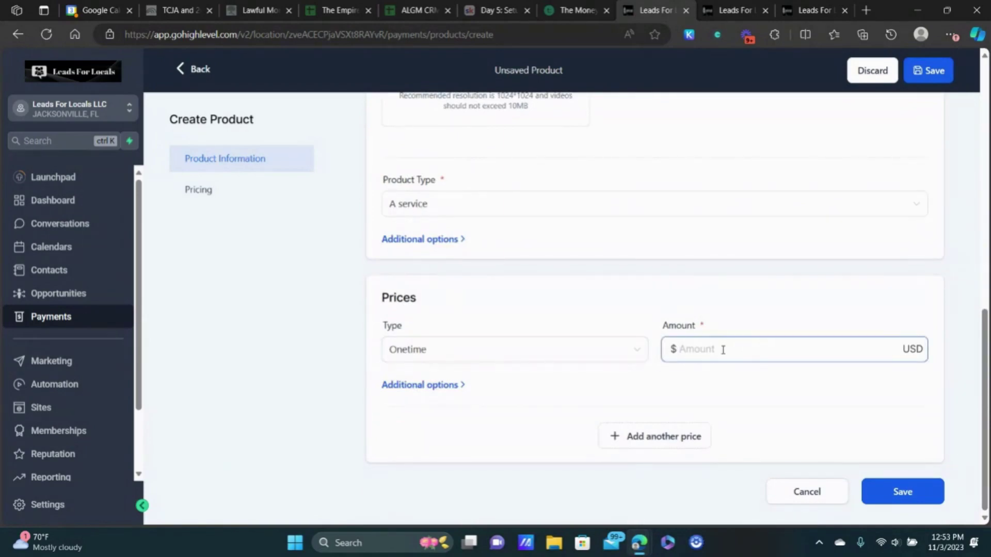
pyautogui.click(438, 353)
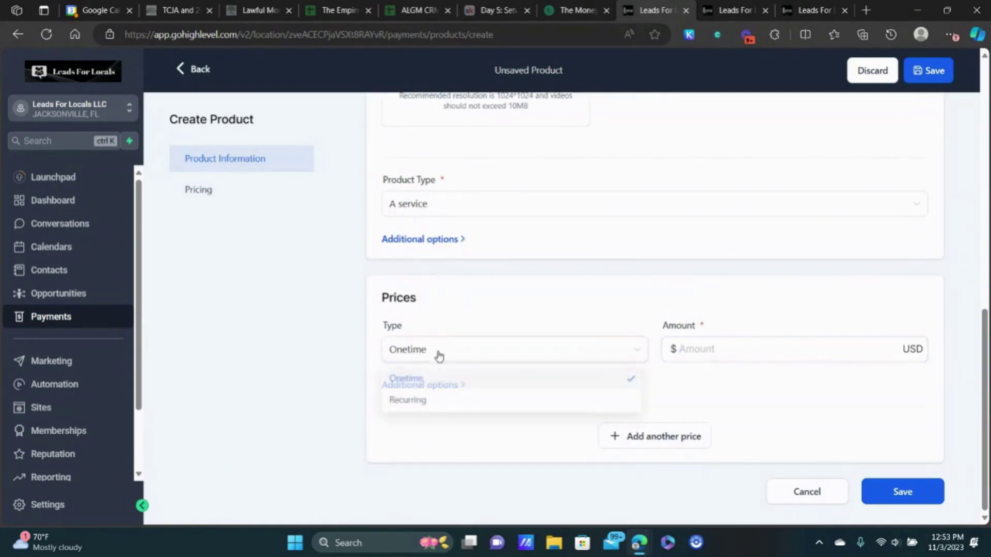
pyautogui.click(412, 402)
pyautogui.scroll(-1, 511, 278)
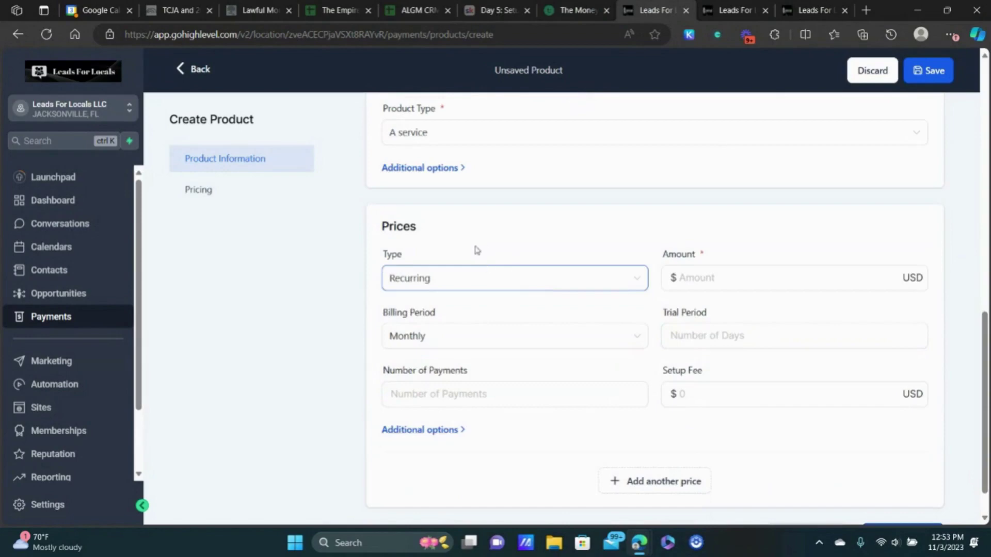
pyautogui.scroll(-1, 593, 248)
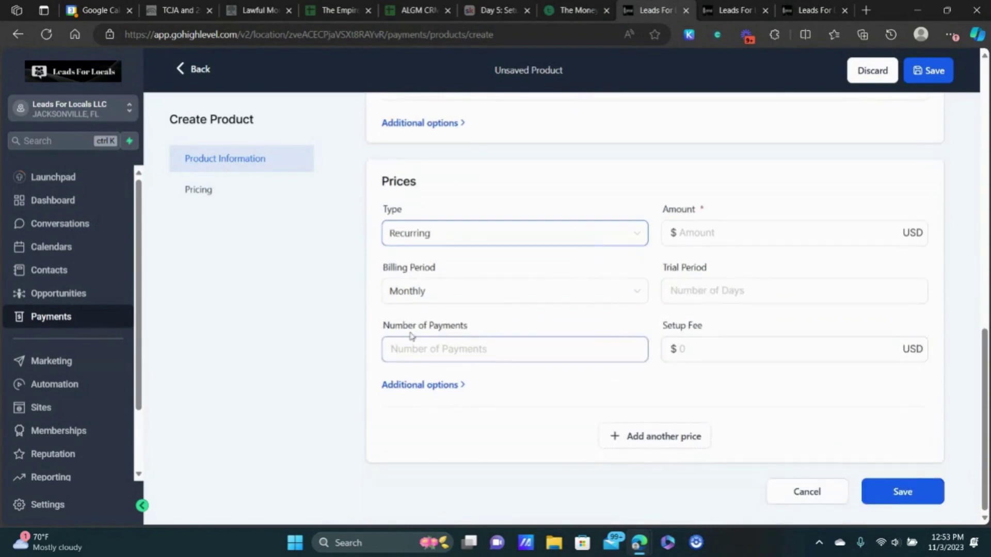
pyautogui.click(443, 346)
pyautogui.write('2')
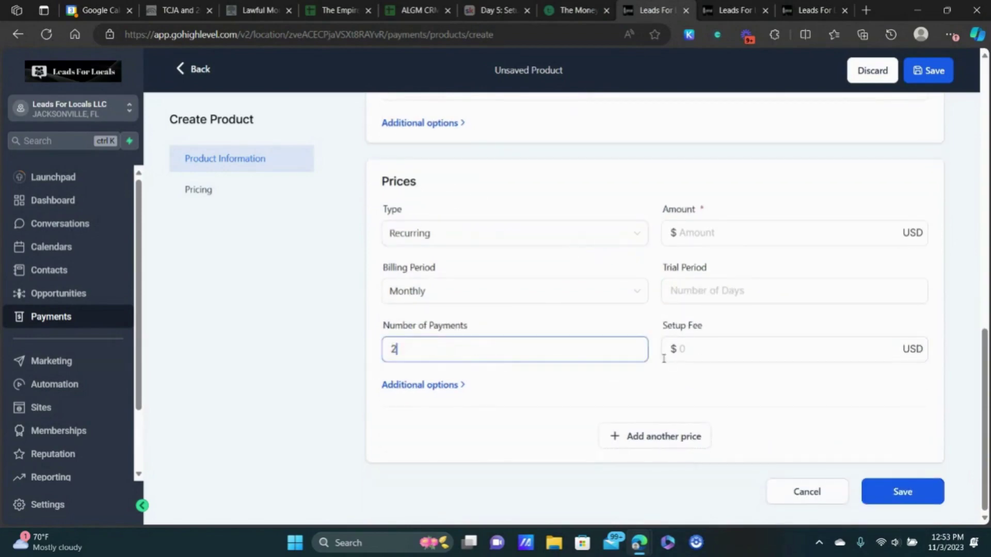
# - Set the recurring amount to 75 USD, save the two-payment consultation product and return to the product list
pyautogui.click(683, 290)
pyautogui.click(720, 227)
pyautogui.write('75')
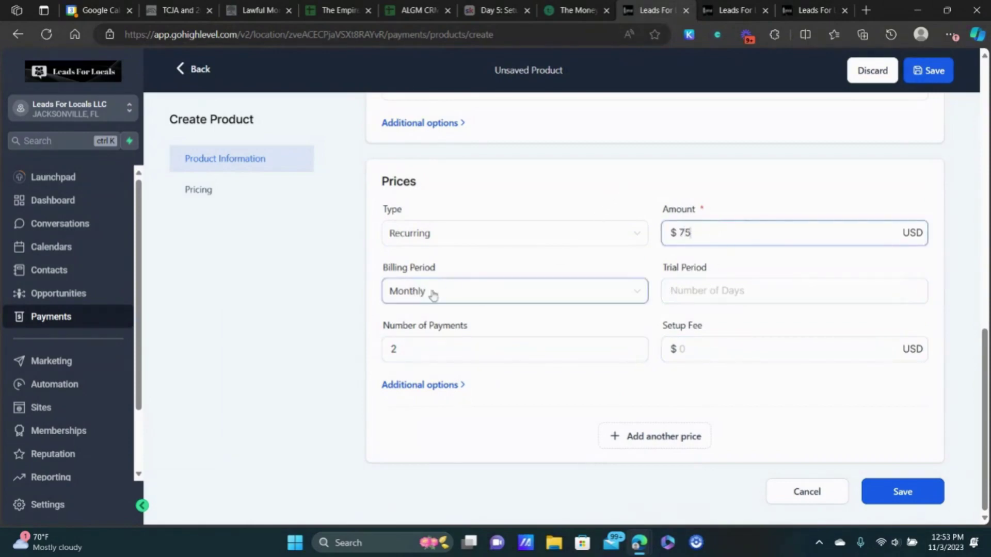
pyautogui.click(651, 238)
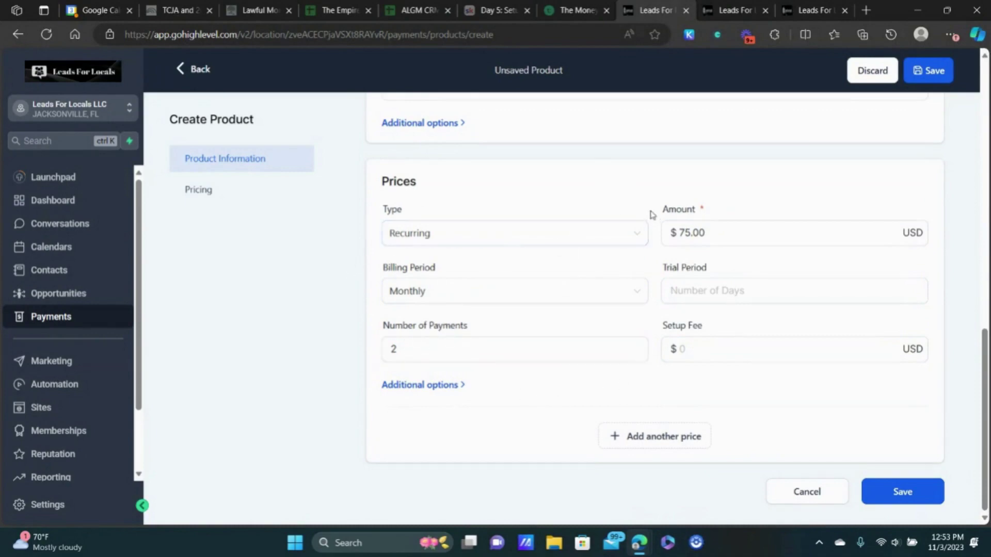
pyautogui.click(933, 494)
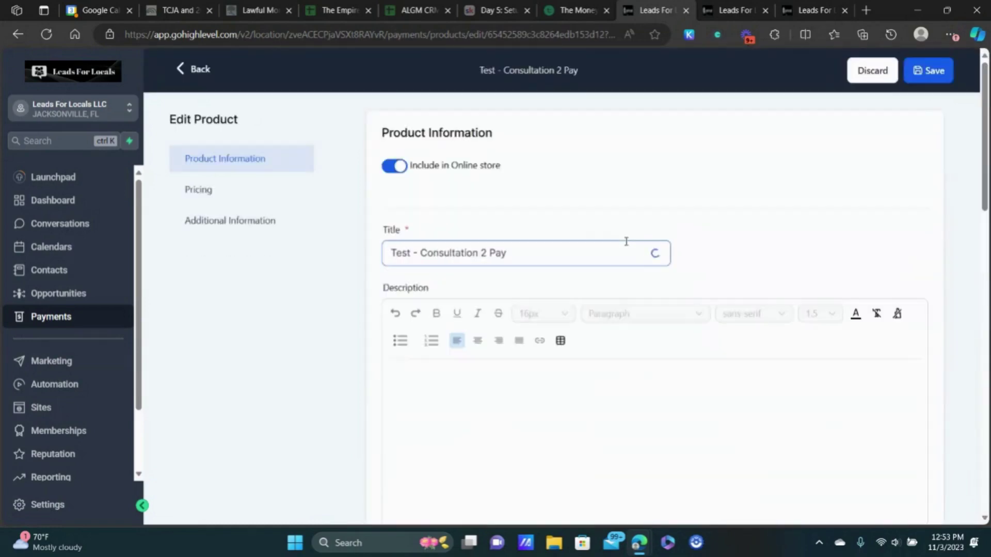
pyautogui.click(201, 69)
pyautogui.moveTo(395, 123)
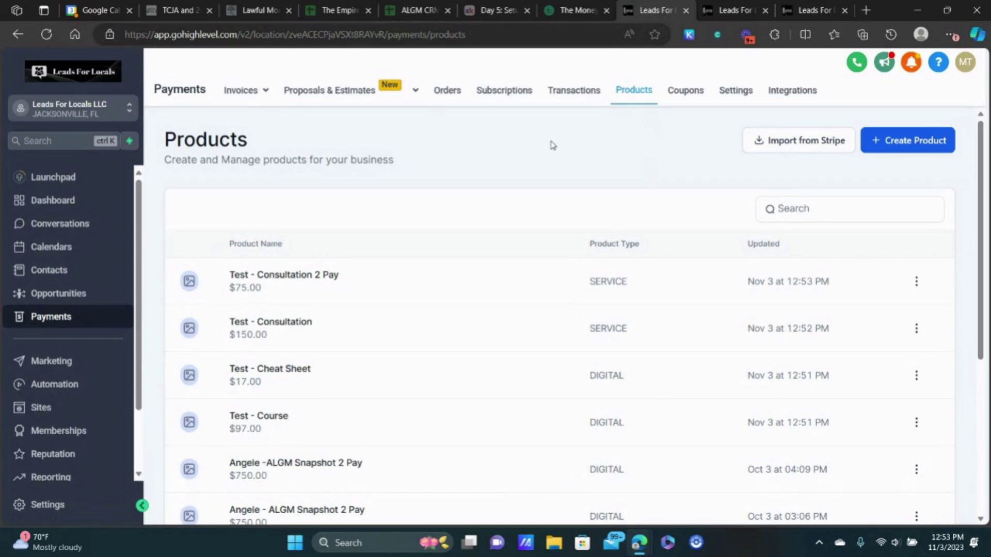
# - Start a new funnel from templates in the Sites area and open the template library
pyautogui.click(46, 409)
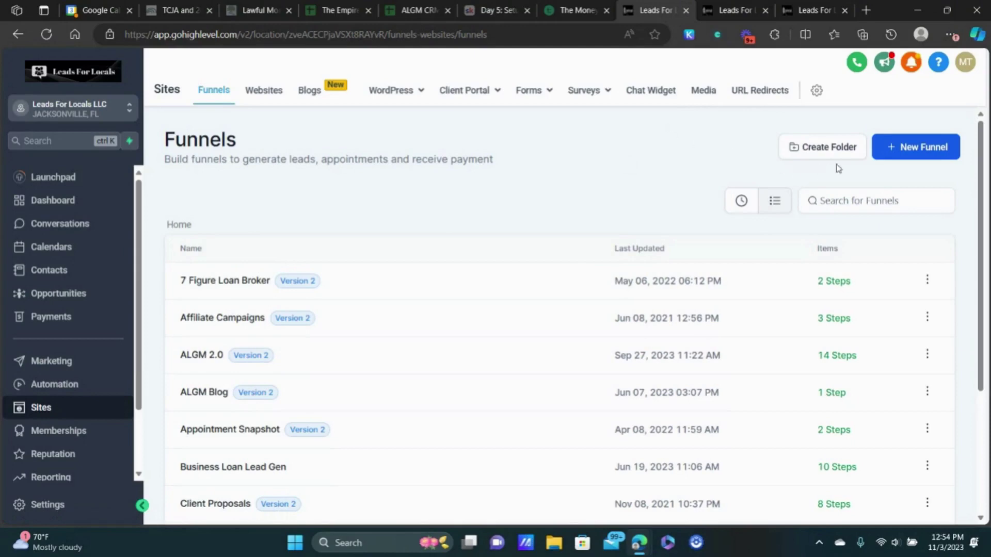
pyautogui.click(906, 151)
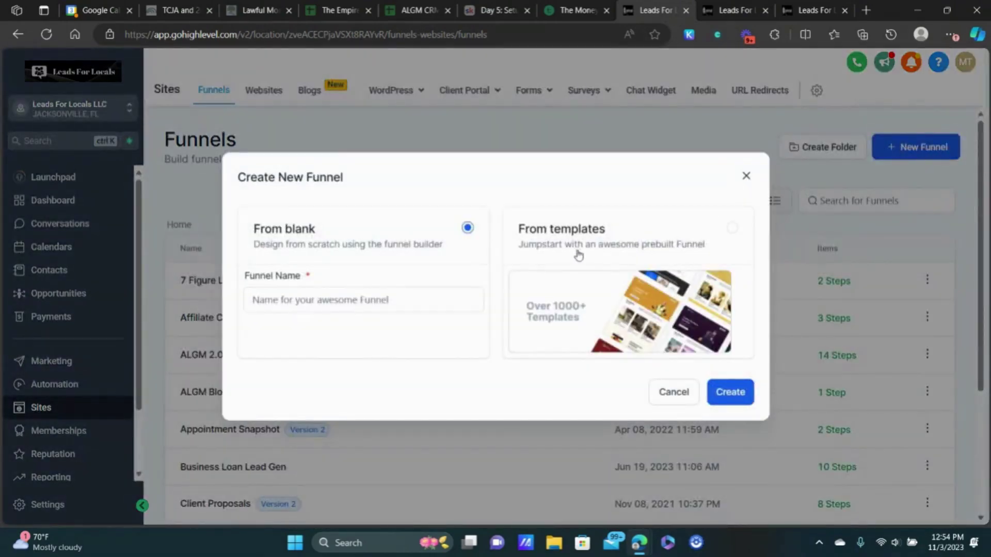
pyautogui.click(573, 235)
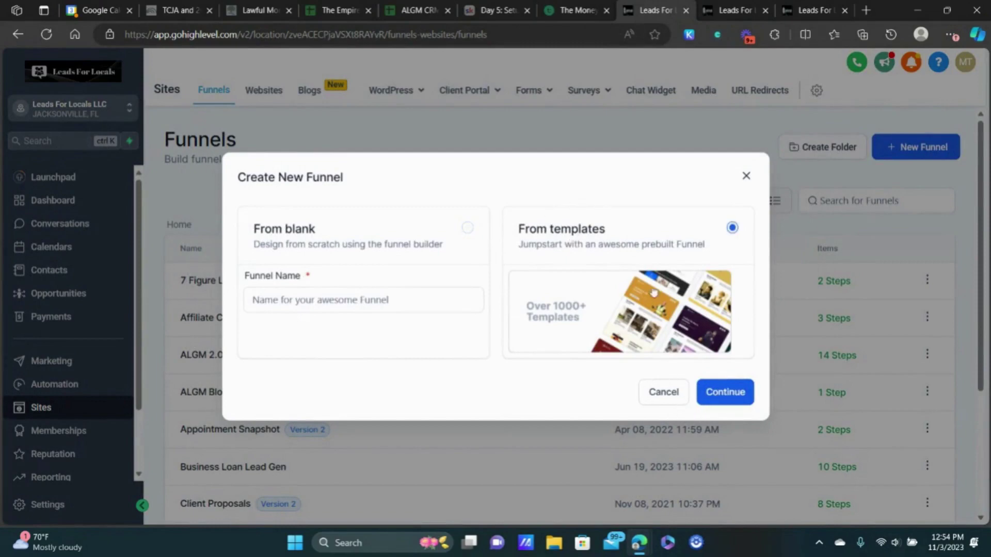
pyautogui.click(741, 396)
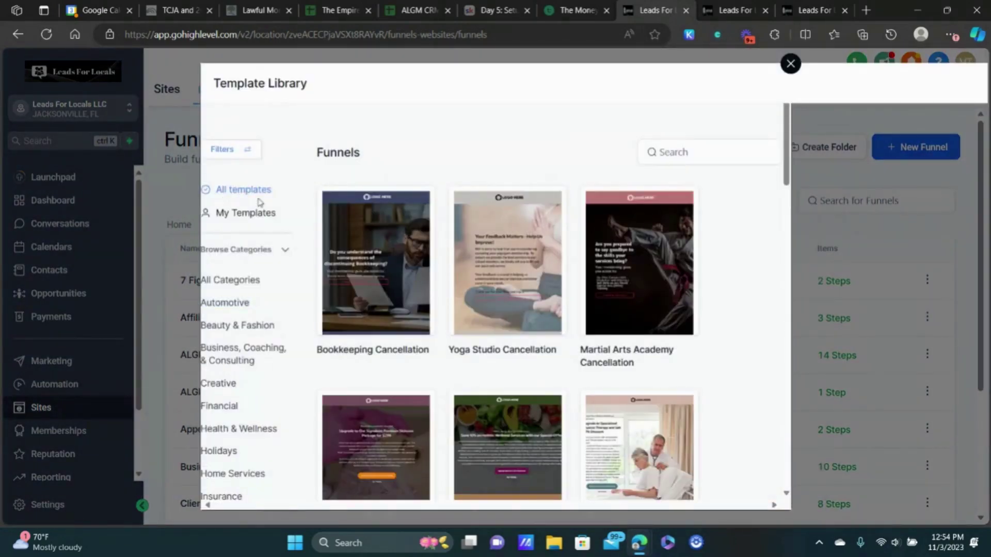
# - Filter the funnel templates by the types "Offer, Discount, & Coupon" and "Checkout"
pyautogui.scroll(-8, 256, 201)
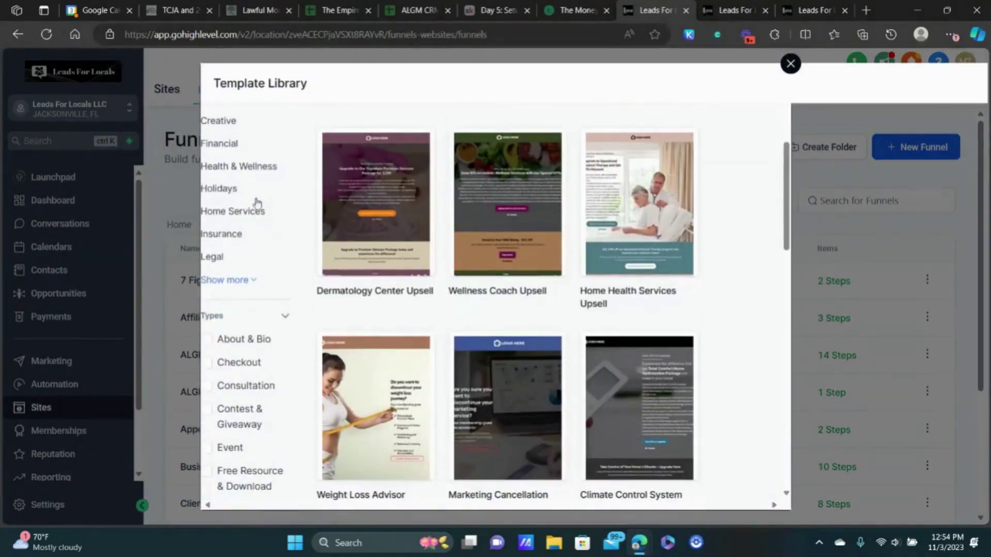
pyautogui.scroll(-3, 257, 202)
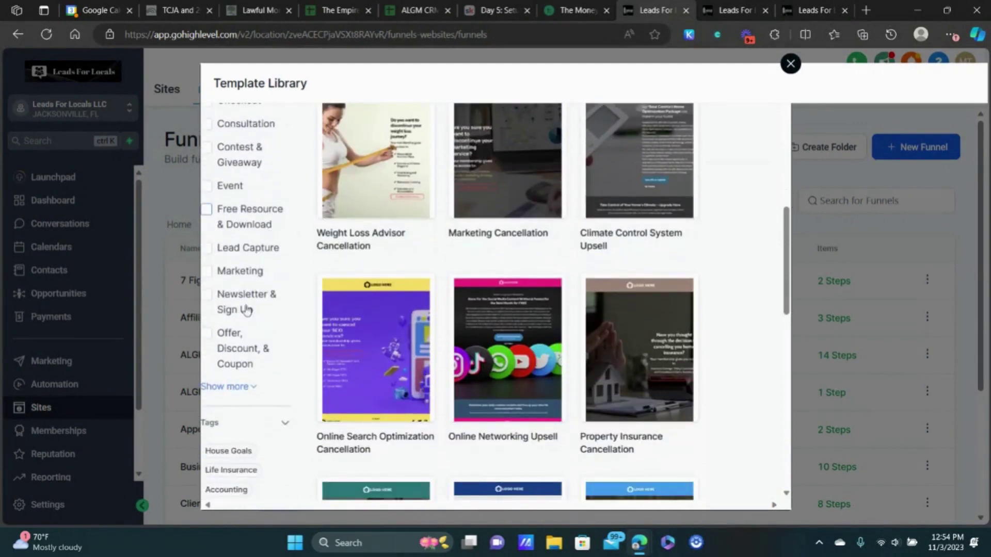
pyautogui.click(207, 335)
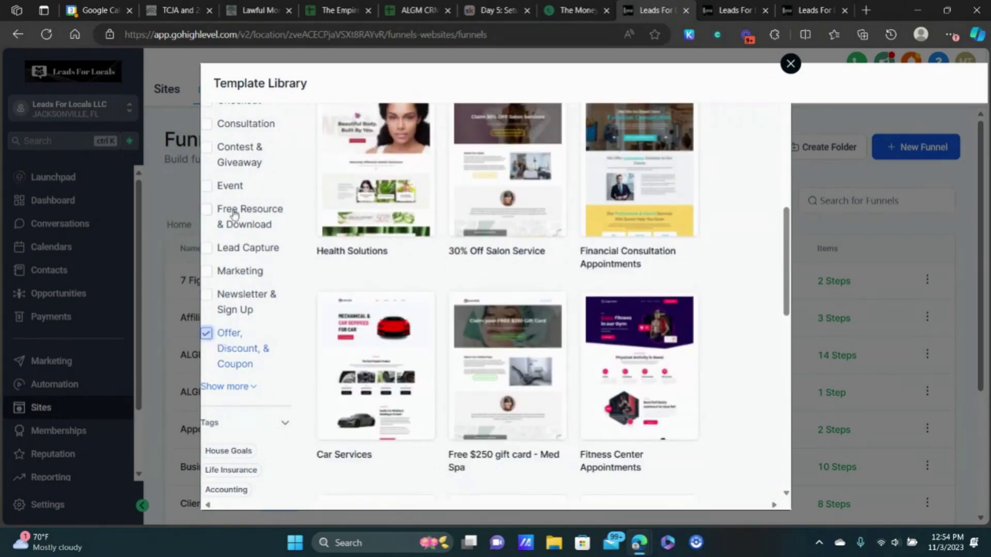
pyautogui.scroll(3, 232, 207)
pyautogui.click(205, 235)
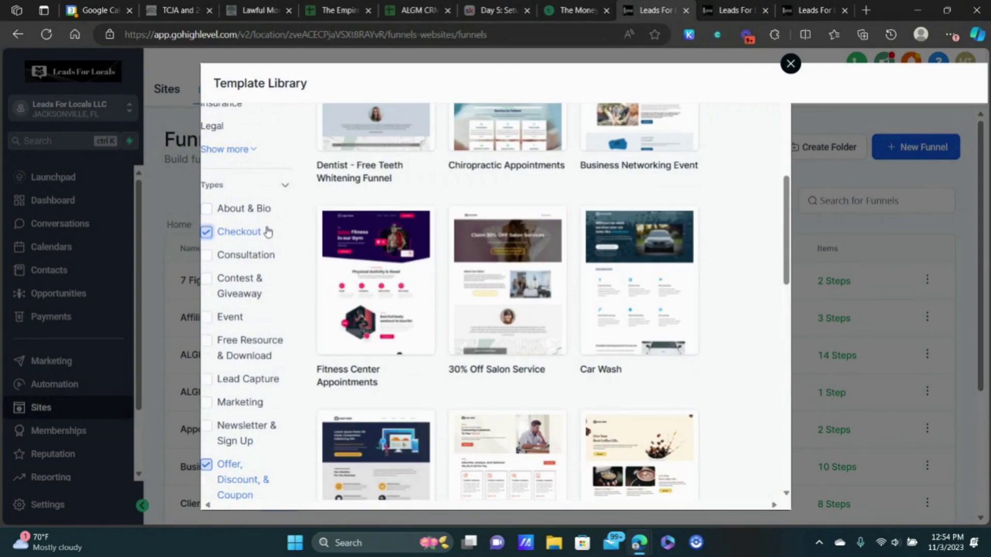
# - Browse the filtered templates, choose "Automation Software Free Trial Sign Up" and continue with it for the new funnel
pyautogui.scroll(1, 582, 172)
pyautogui.scroll(-5, 579, 186)
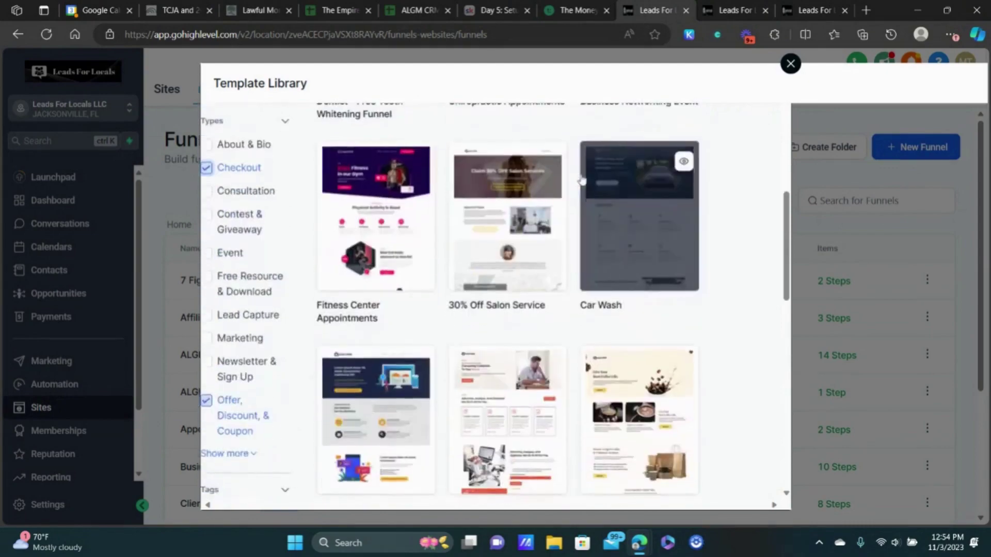
pyautogui.scroll(-1, 262, 263)
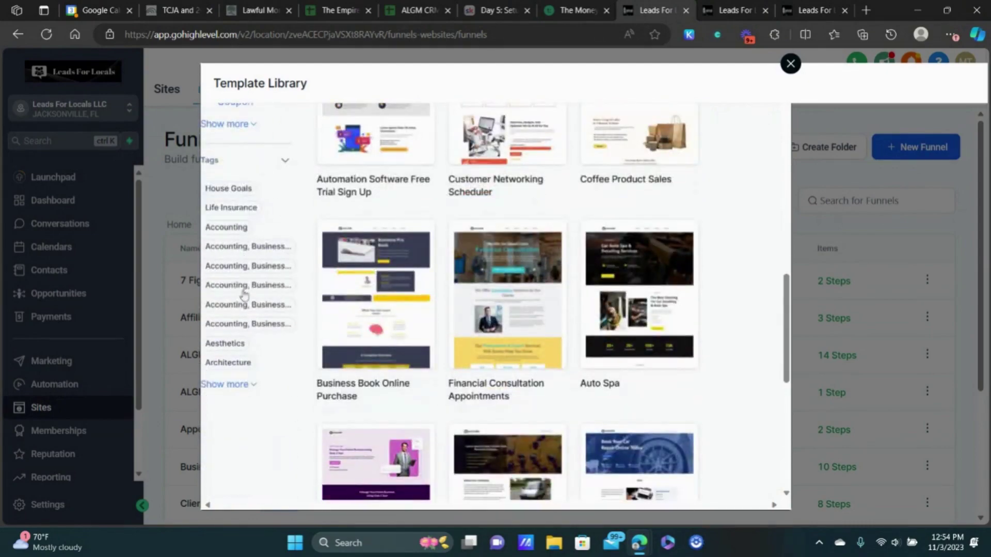
pyautogui.moveTo(540, 261)
pyautogui.scroll(5, 666, 232)
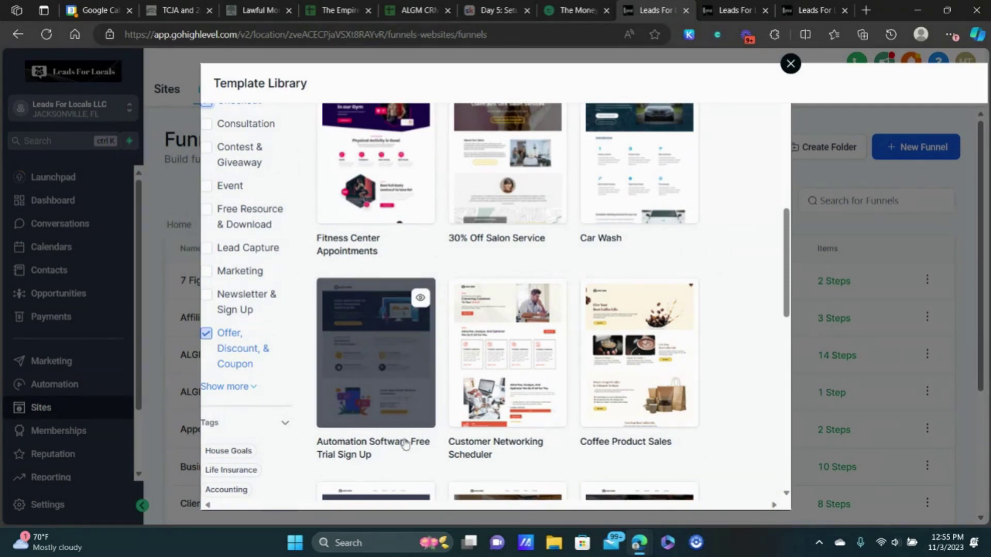
pyautogui.click(382, 323)
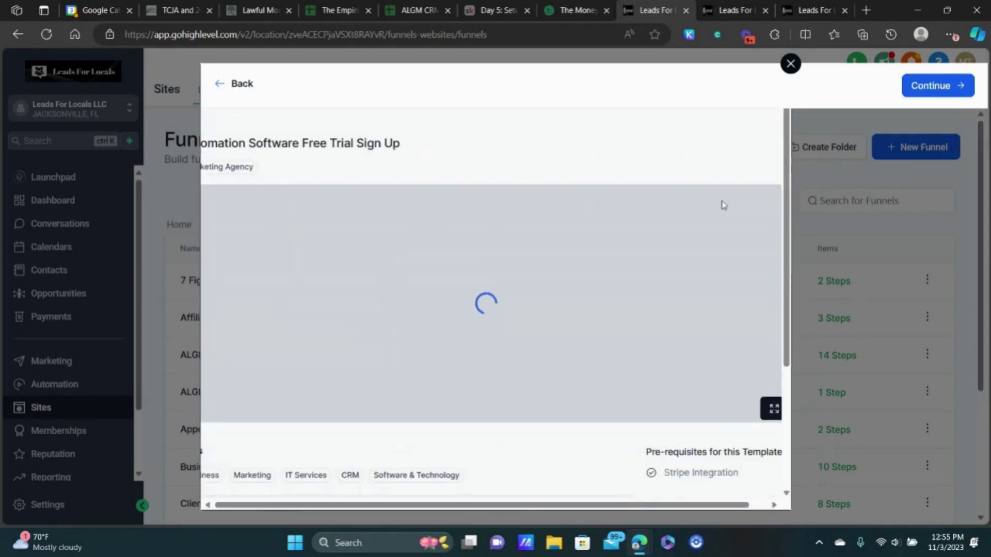
pyautogui.click(933, 86)
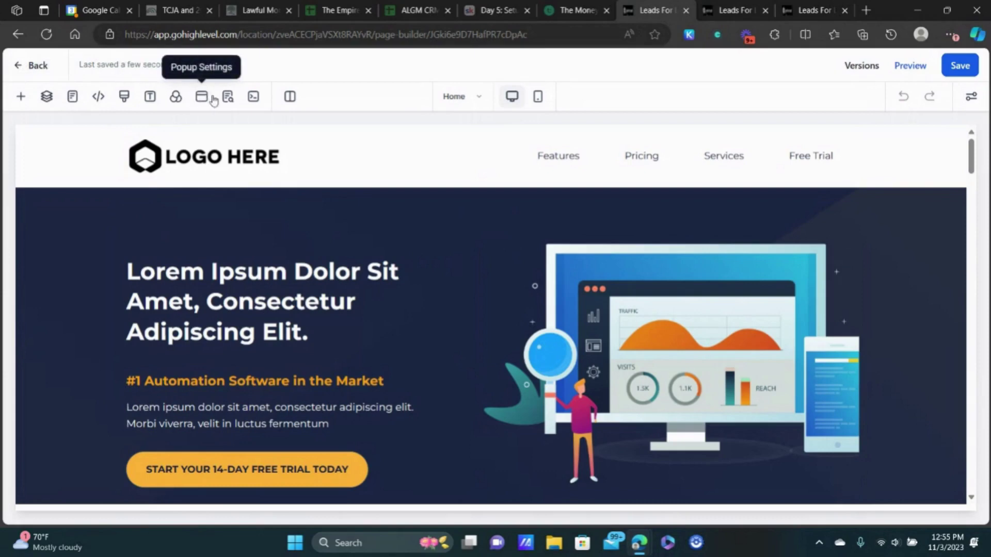
# - Set the page's SEO title and description to "Test - Course Sales Page", update the metadata and save the page
pyautogui.click(229, 97)
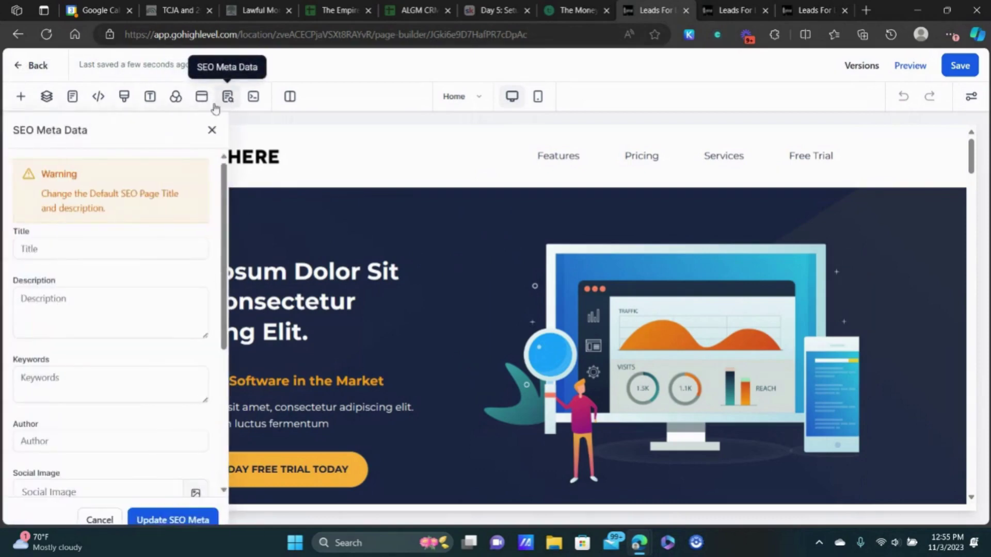
pyautogui.click(80, 247)
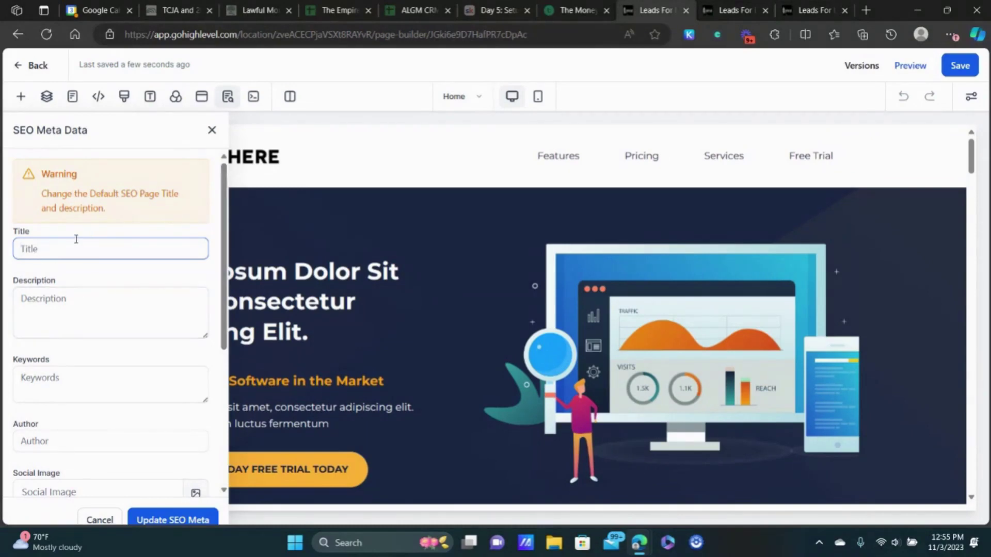
pyautogui.write('Test - Course Sales Page')
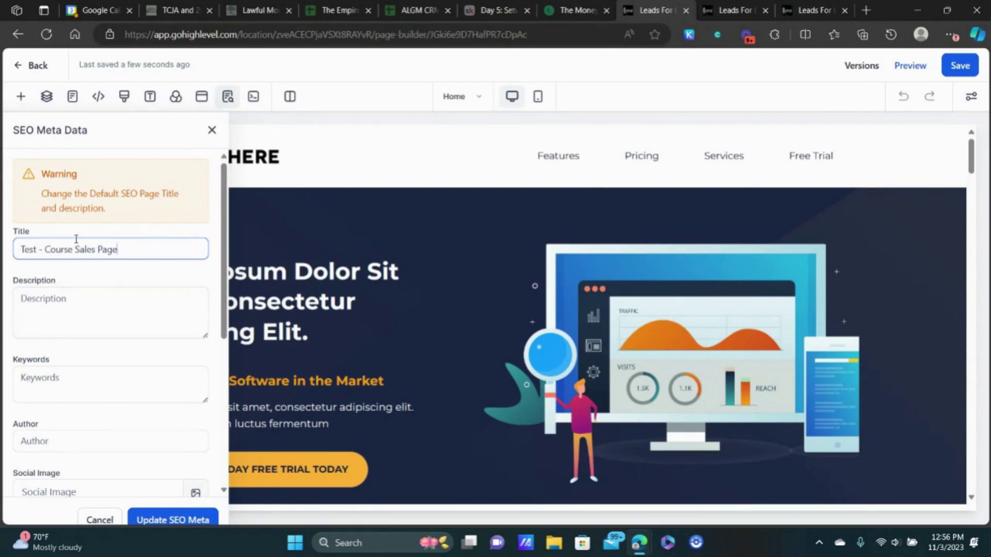
pyautogui.tripleClick(76, 239)
pyautogui.hotkey('ctrl', 'c')
pyautogui.click(98, 310)
pyautogui.hotkey('ctrl', 'v')
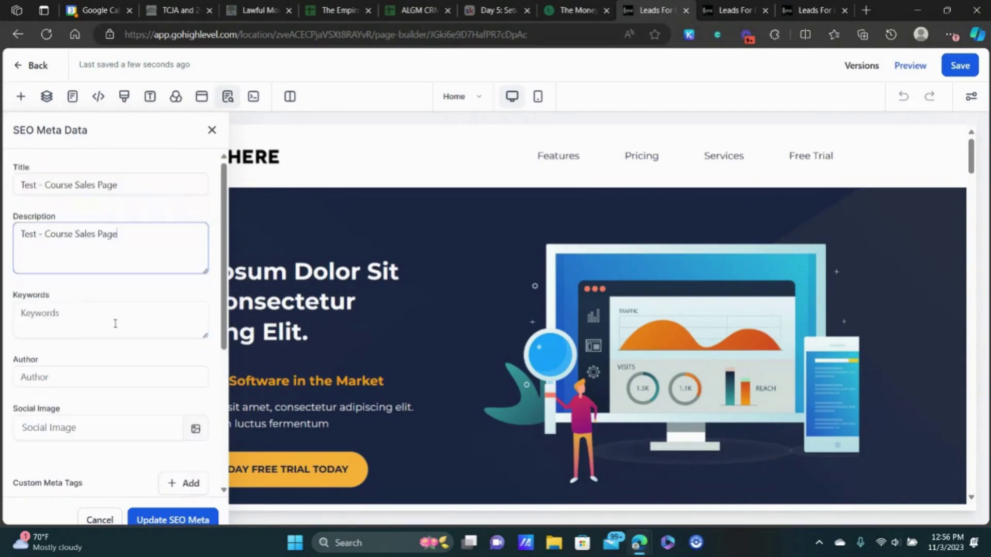
pyautogui.click(180, 518)
pyautogui.click(960, 65)
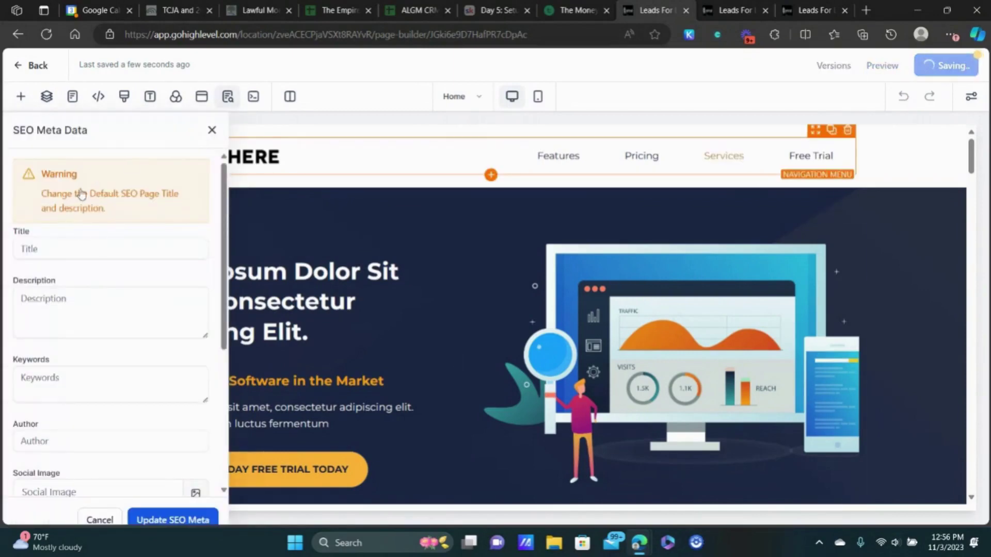
pyautogui.click(213, 130)
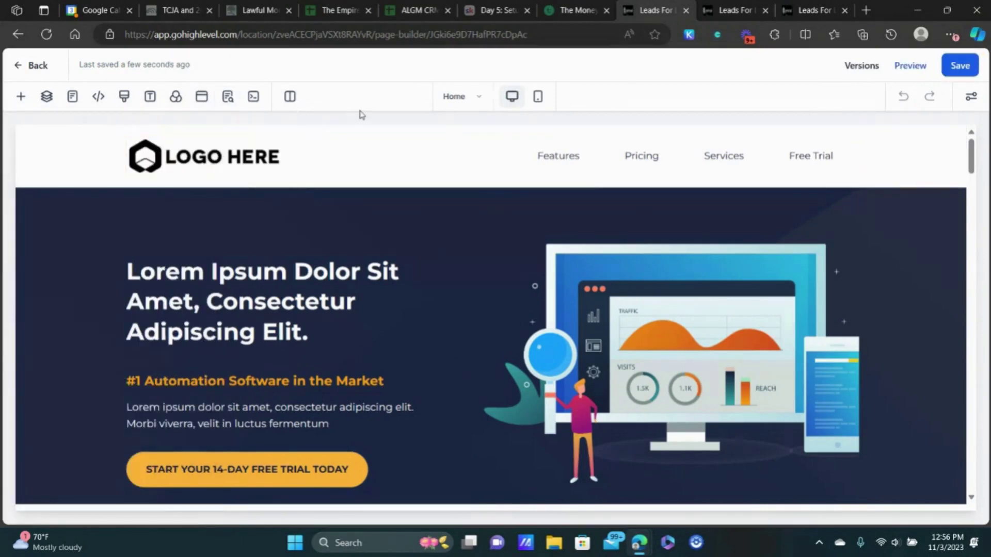
# - Review the Features item's link settings in the header navigation menu without changing them, and delete the whole menu
pyautogui.click(679, 162)
pyautogui.scroll(-5, 872, 242)
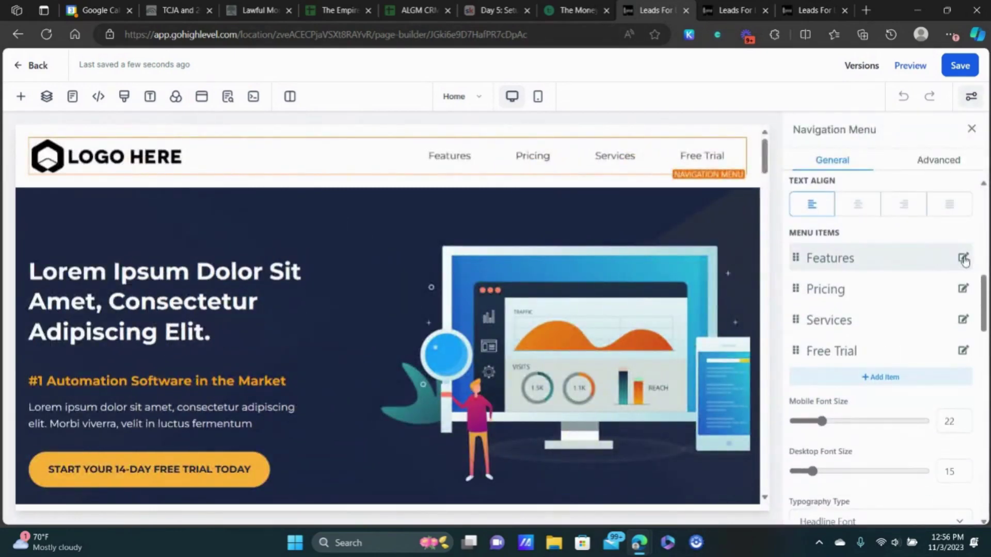
pyautogui.click(963, 258)
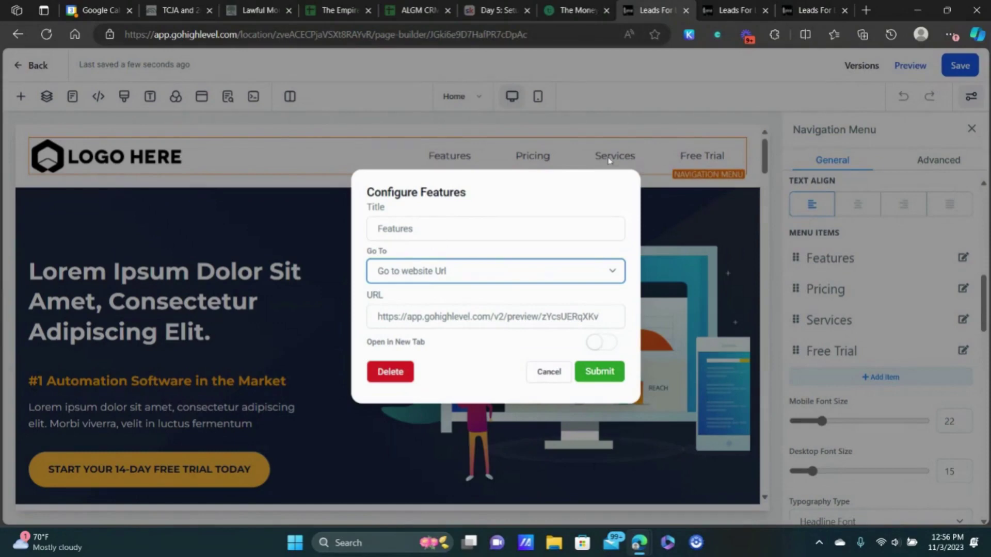
pyautogui.click(548, 372)
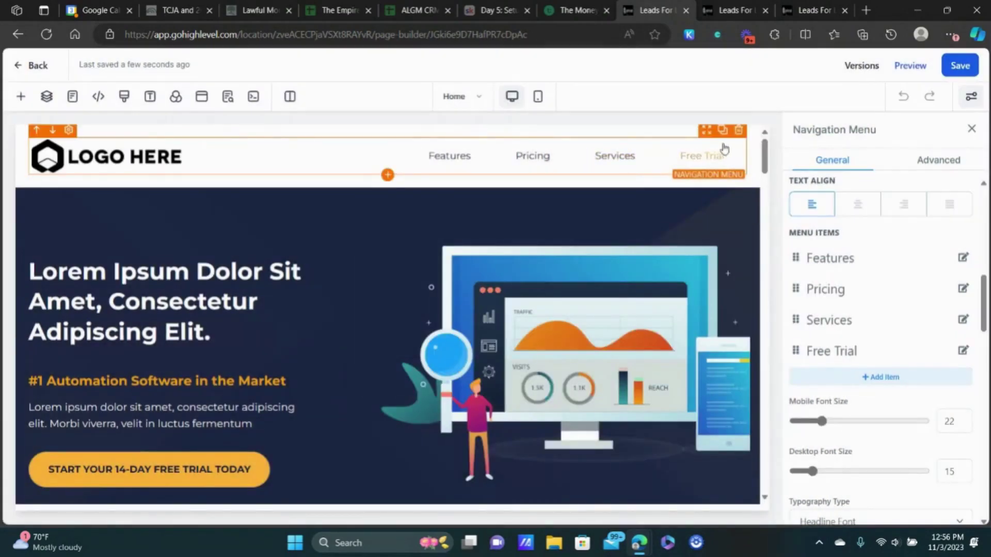
pyautogui.click(739, 132)
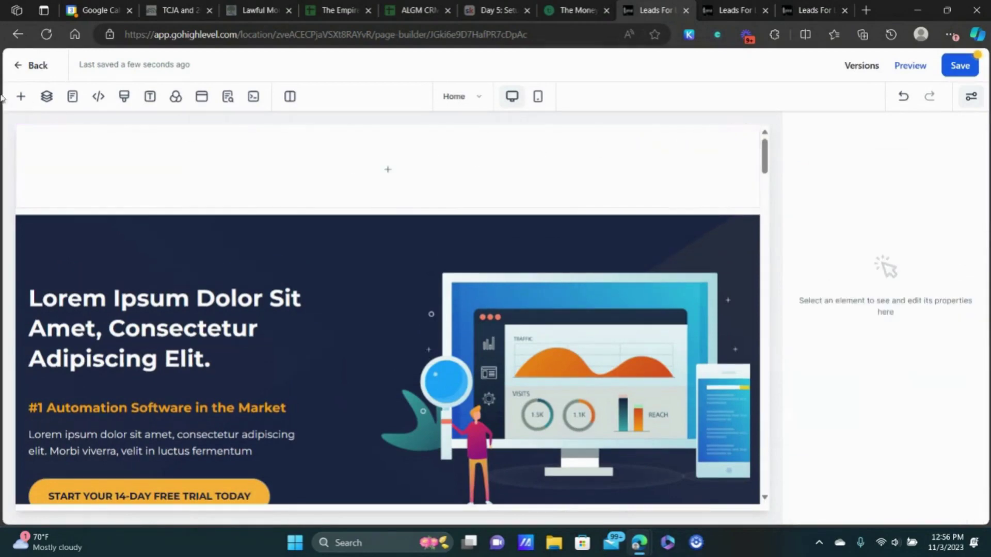
# - Add an Image element to the empty header section above the hero
pyautogui.click(21, 98)
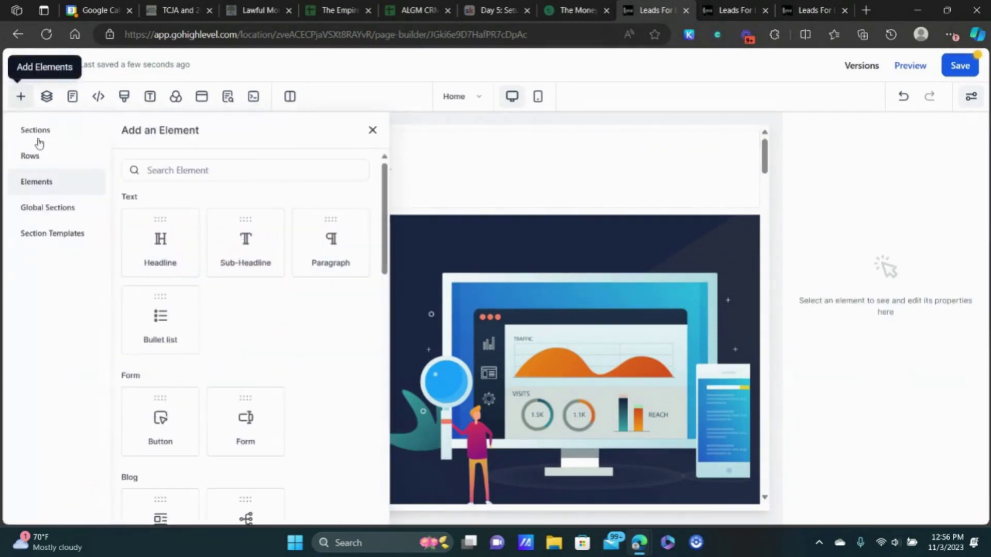
pyautogui.scroll(-1, 269, 307)
pyautogui.scroll(-3, 268, 306)
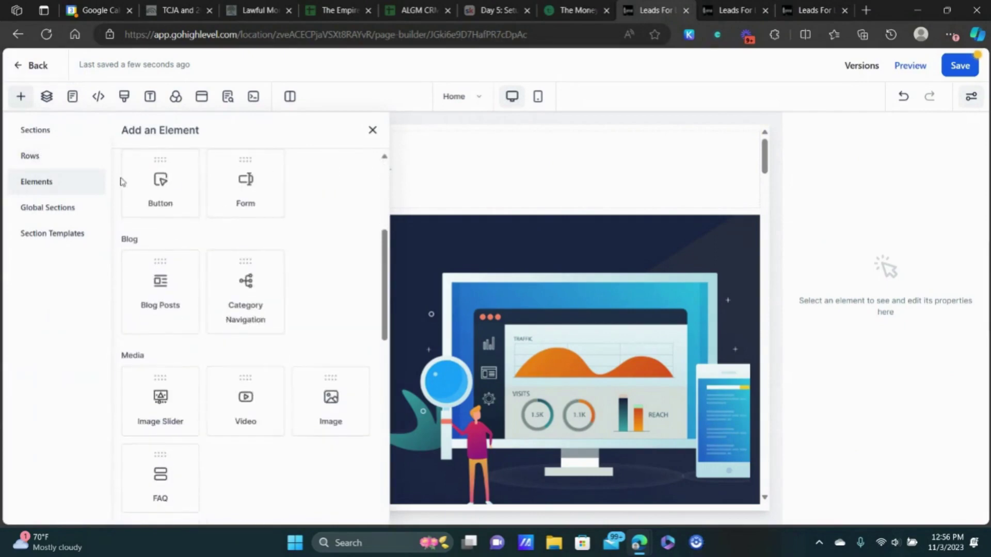
pyautogui.scroll(-3, 299, 265)
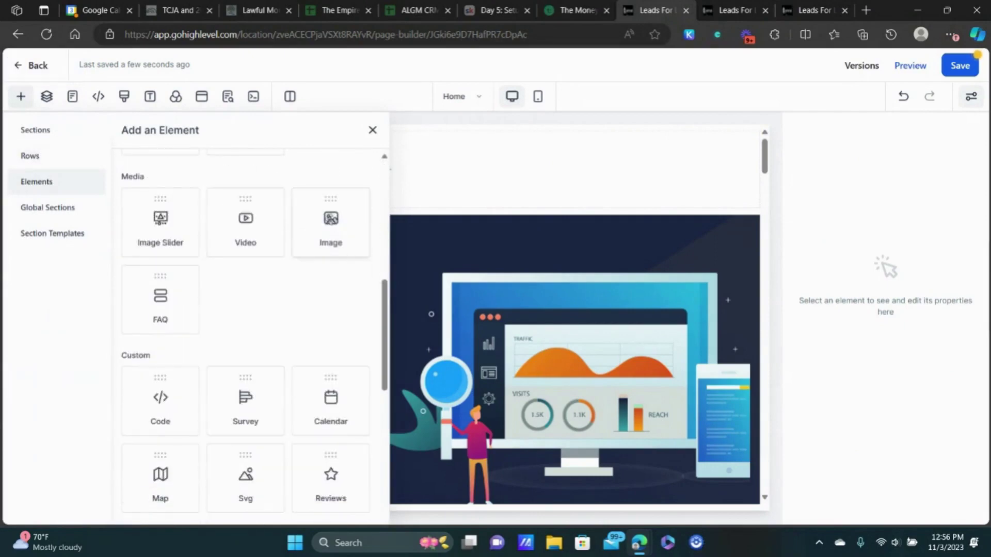
pyautogui.moveTo(331, 218); pyautogui.dragTo(447, 175)
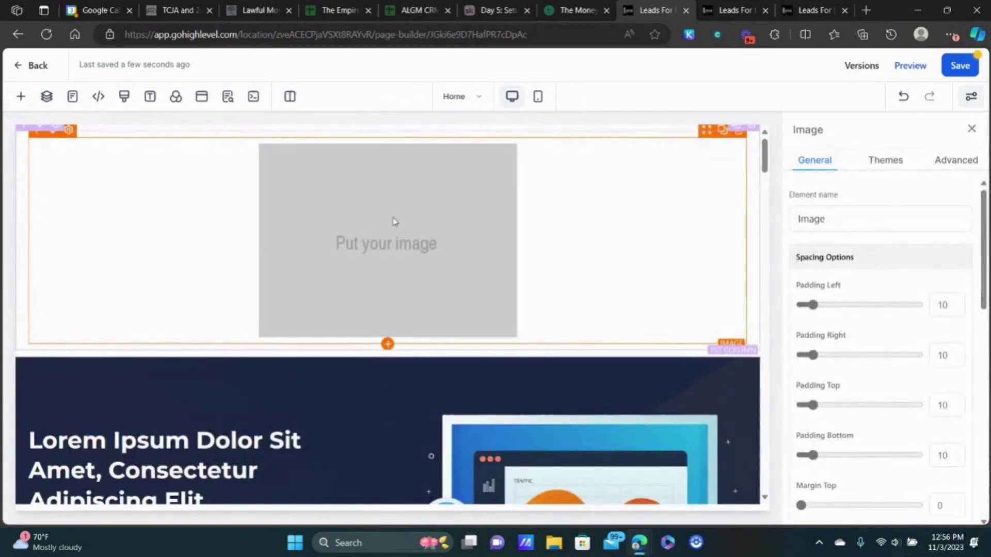
# - Set the header image to the Leads For Locals logo from the media library
pyautogui.scroll(-8, 877, 257)
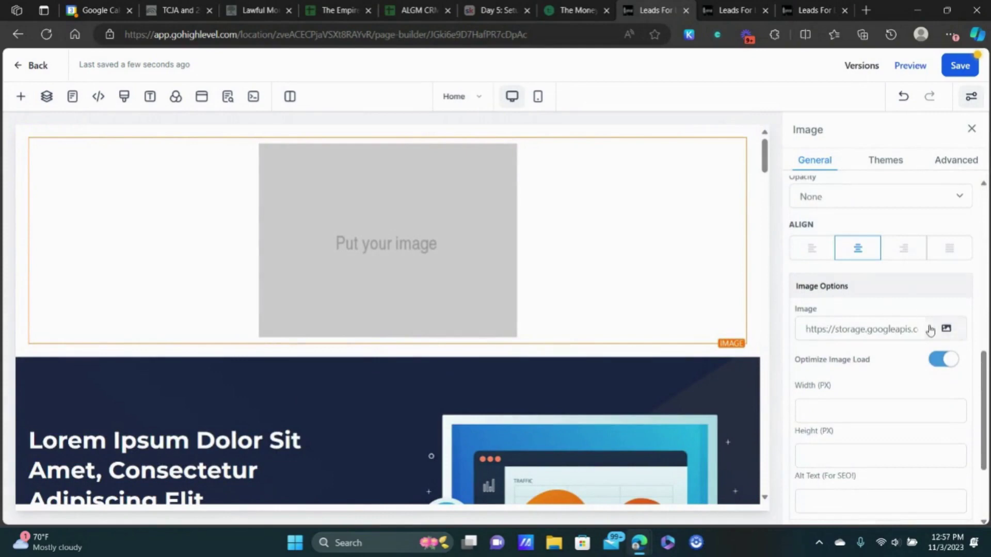
pyautogui.click(944, 335)
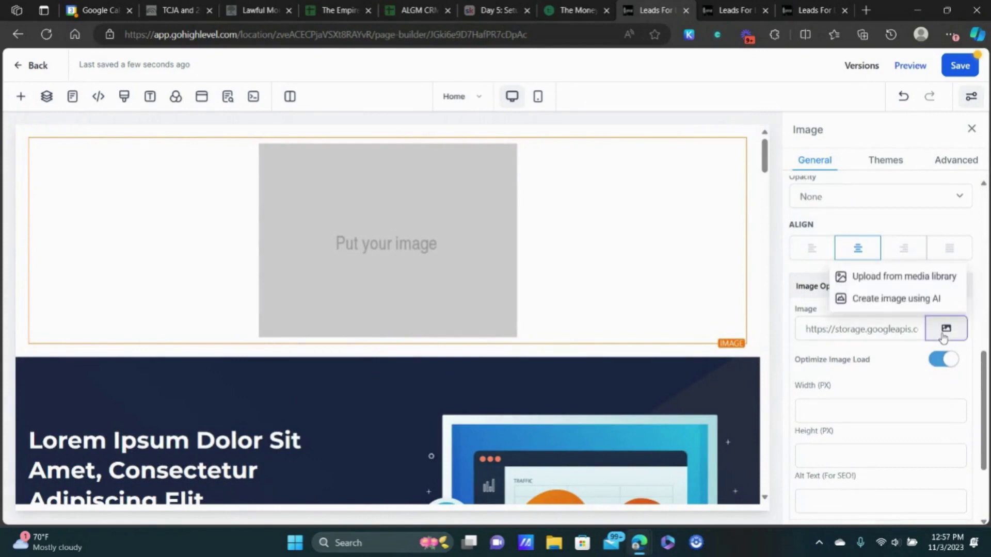
pyautogui.click(906, 282)
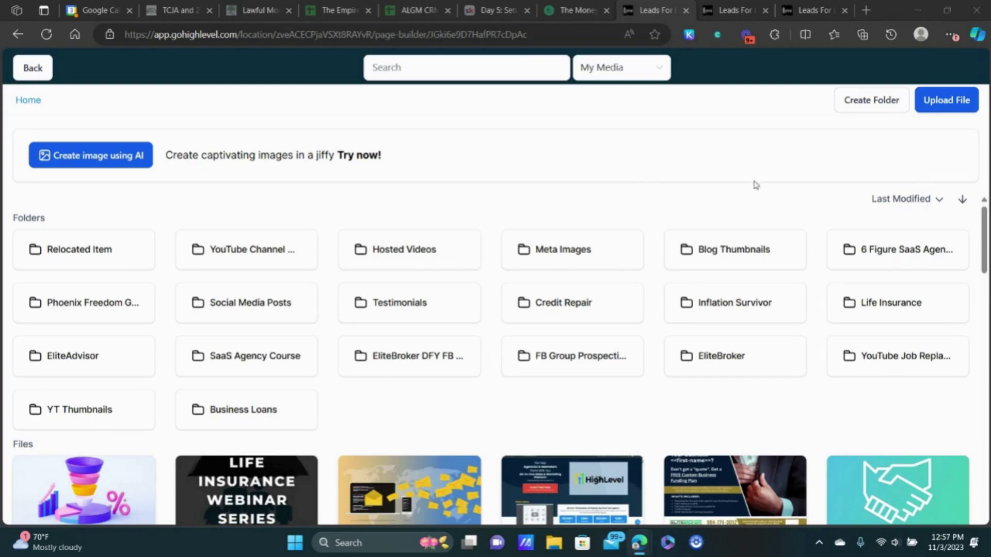
pyautogui.scroll(-12, 583, 250)
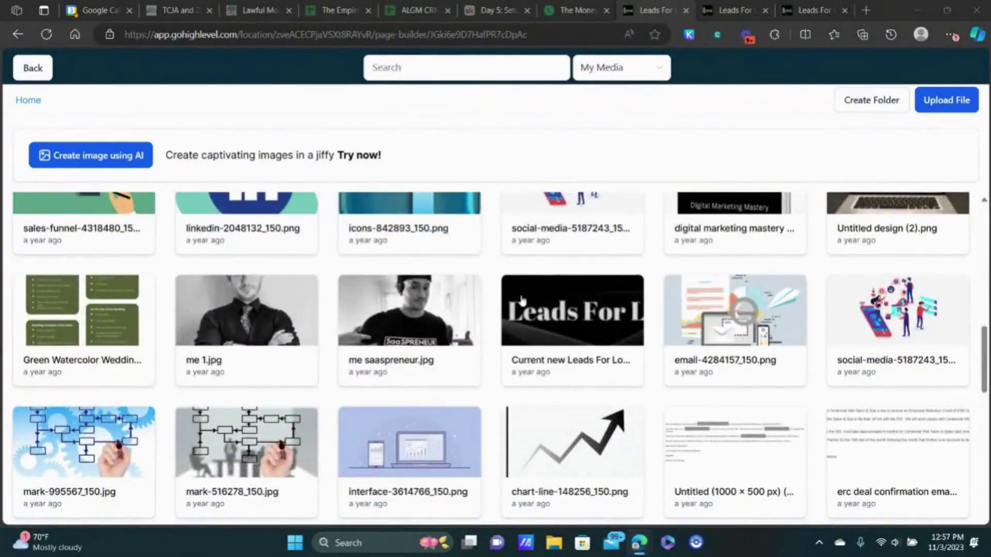
pyautogui.click(574, 308)
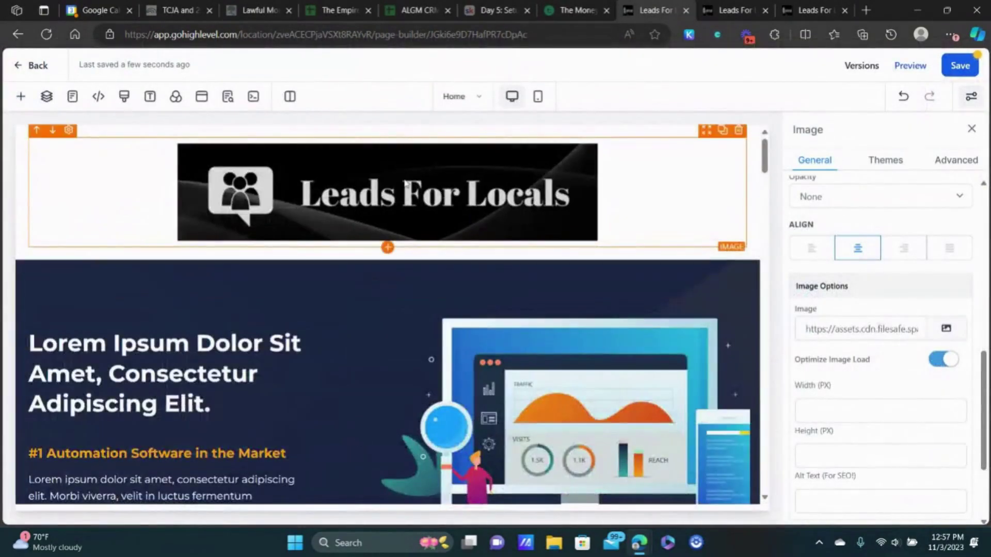
# - Set the header logo's width to 250 px and close its settings
pyautogui.scroll(-3, 877, 304)
pyautogui.click(825, 278)
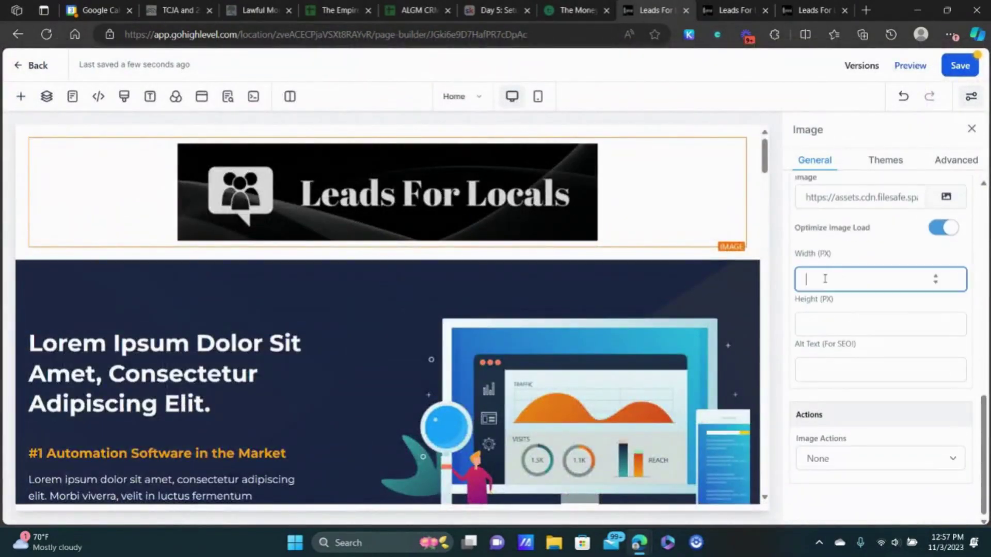
pyautogui.write('250')
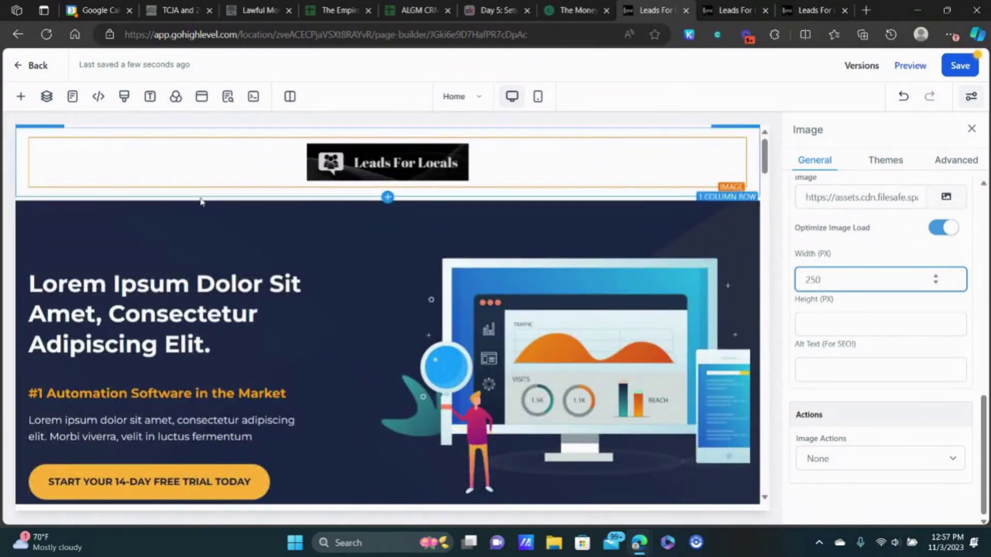
pyautogui.click(971, 129)
# - Try a red background on the header section, settle on light orange, and close the section settings
pyautogui.moveTo(23, 137)
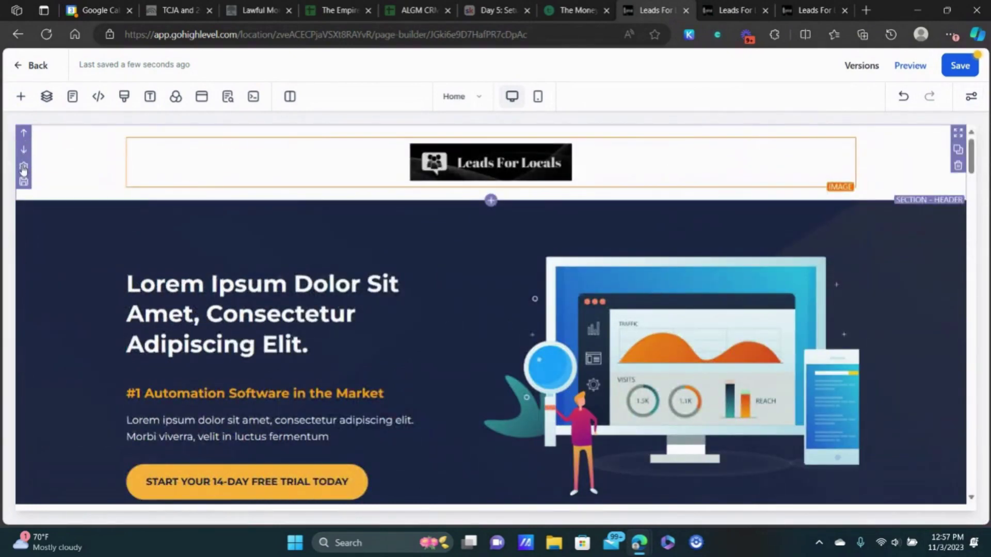
pyautogui.click(23, 169)
pyautogui.scroll(-6, 877, 308)
pyautogui.scroll(4, 899, 295)
pyautogui.scroll(-4, 851, 281)
pyautogui.click(955, 275)
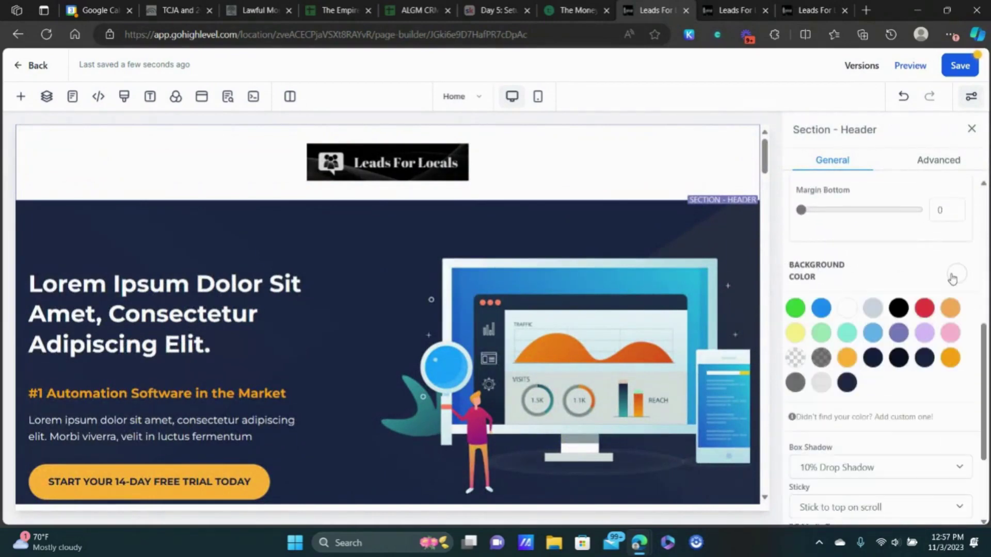
pyautogui.click(926, 309)
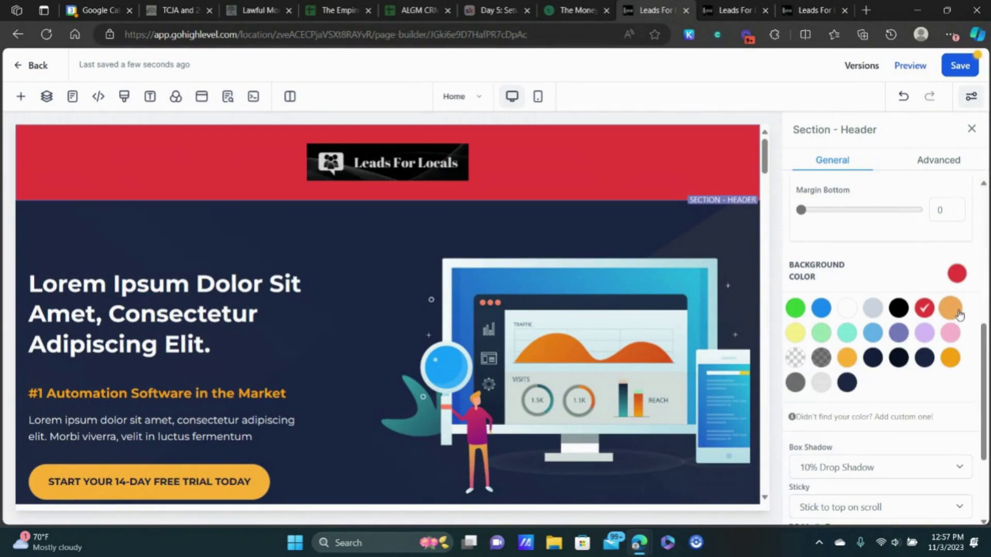
pyautogui.click(952, 309)
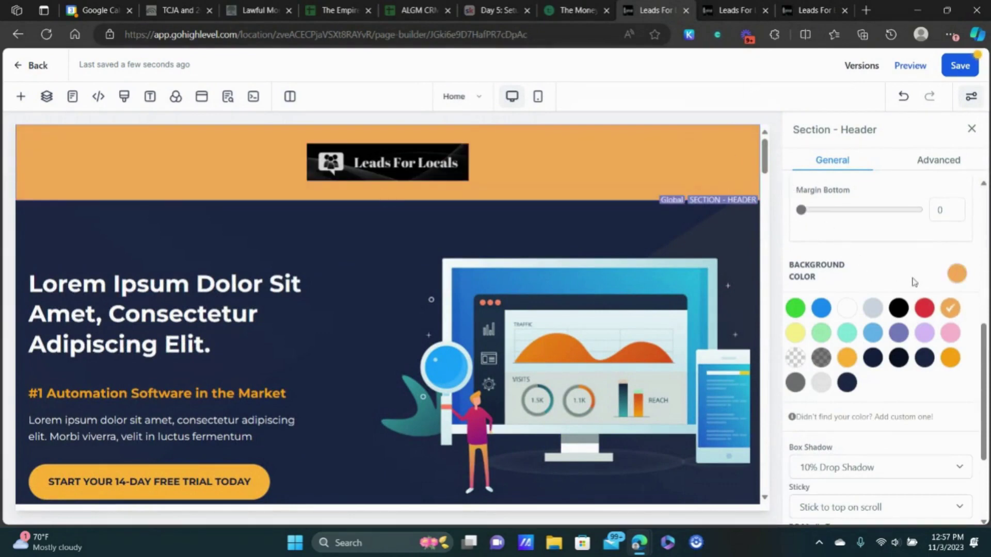
pyautogui.click(954, 277)
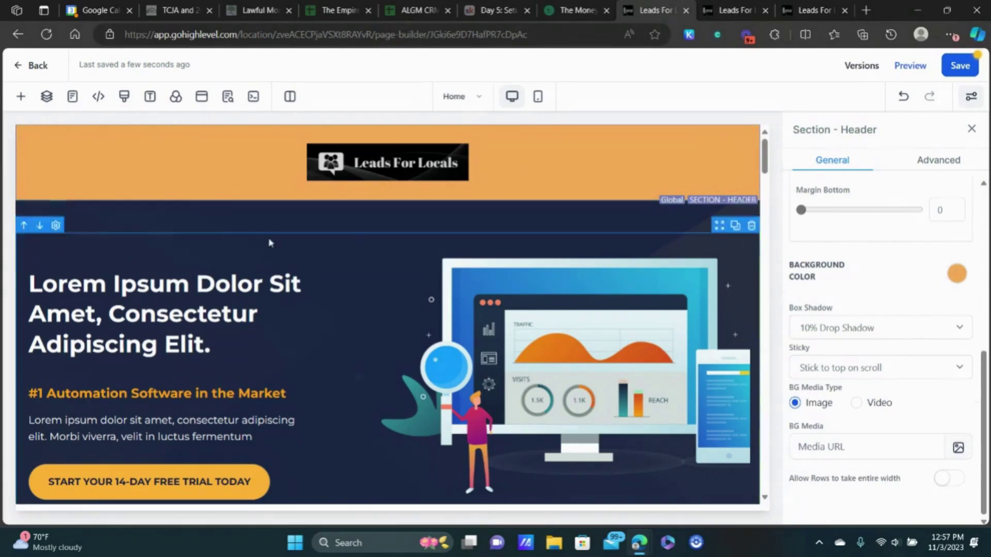
pyautogui.click(971, 129)
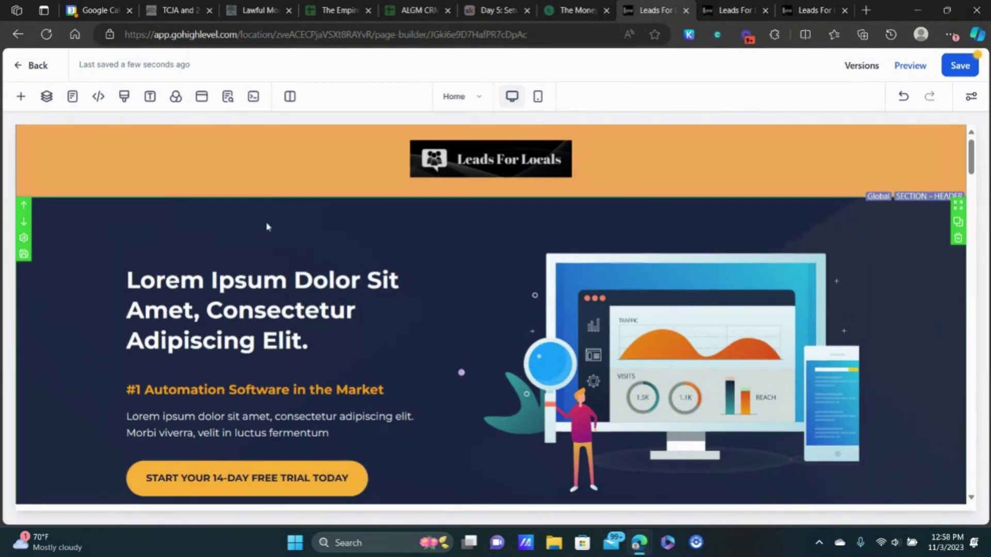
# - Switch to the already built Multi-Video Marketing Funnel sales page and look through it from the hero to the footer
pyautogui.scroll(-2, 265, 224)
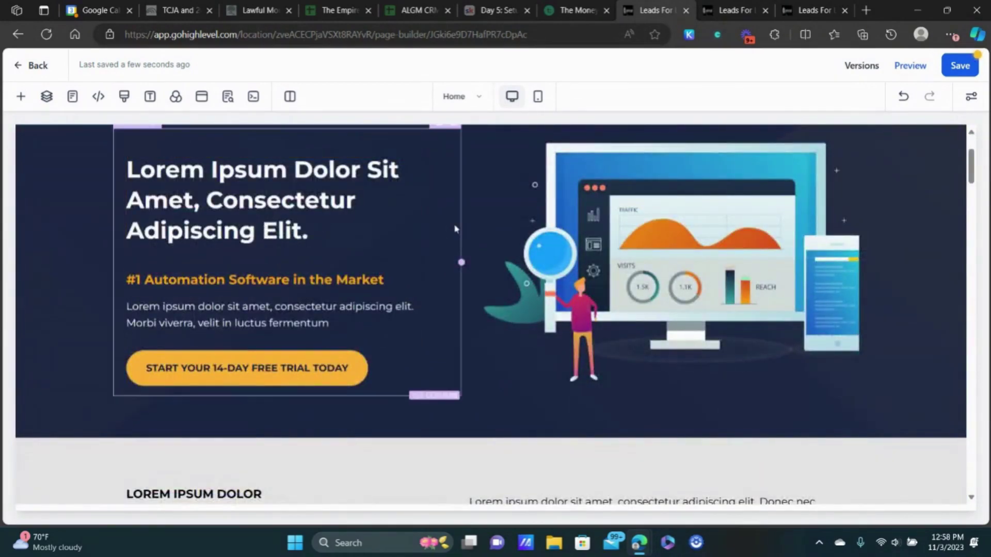
pyautogui.click(727, 10)
pyautogui.scroll(-15, 466, 172)
pyautogui.scroll(-5, 598, 281)
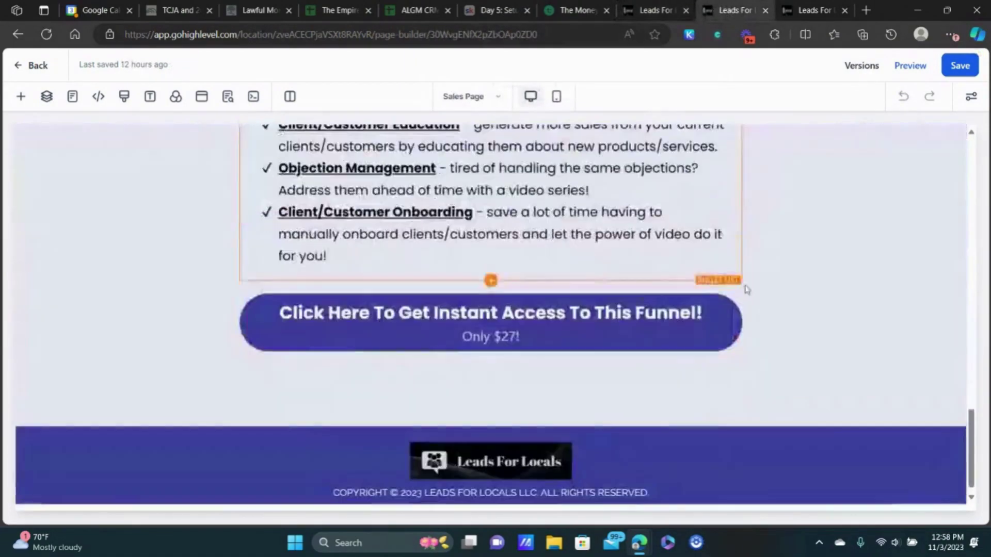
pyautogui.scroll(8, 801, 294)
pyautogui.scroll(15, 817, 289)
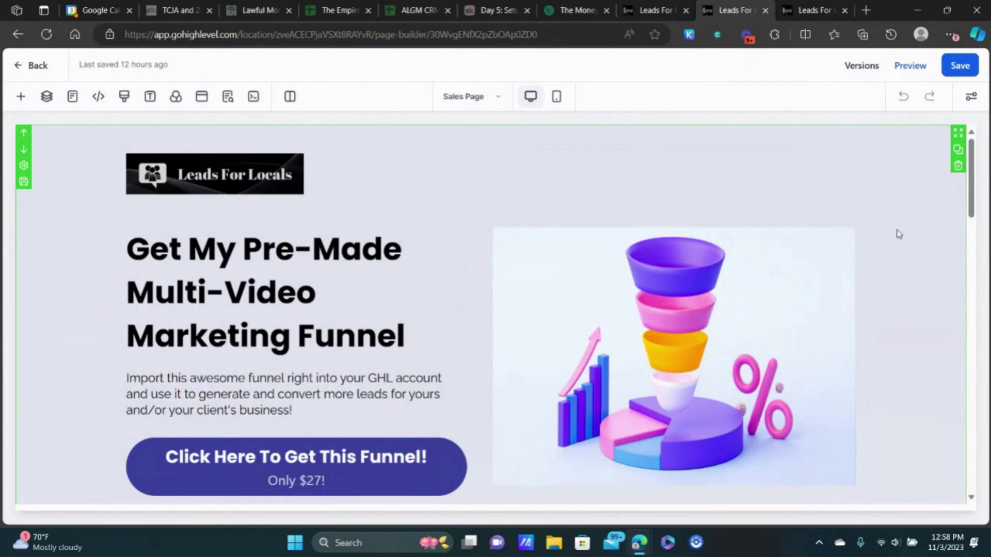
# - Examine the example page's hero headline, the settings of its "Click Here To Get This Funnel!" button and the "What's Included?" section
pyautogui.scroll(-3, 874, 225)
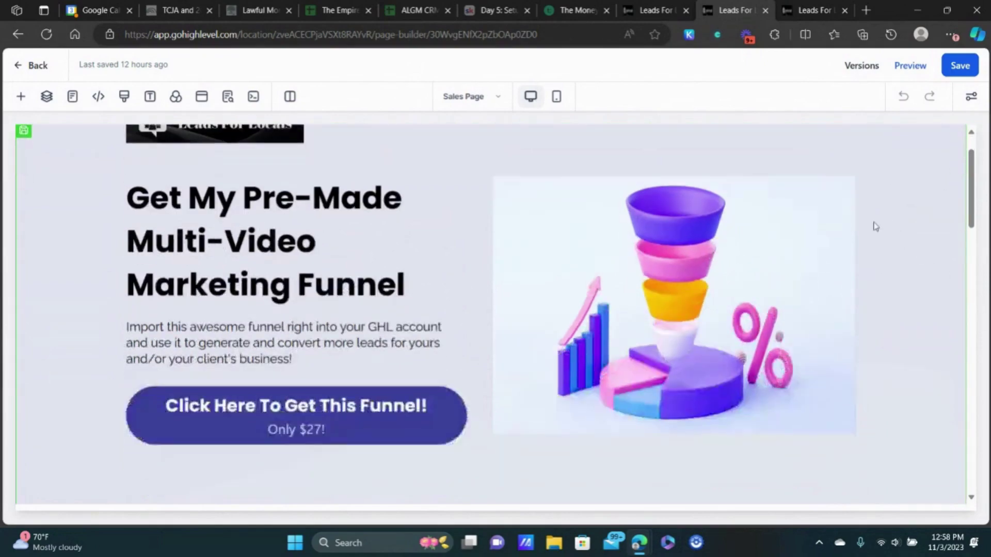
pyautogui.scroll(3, 294, 243)
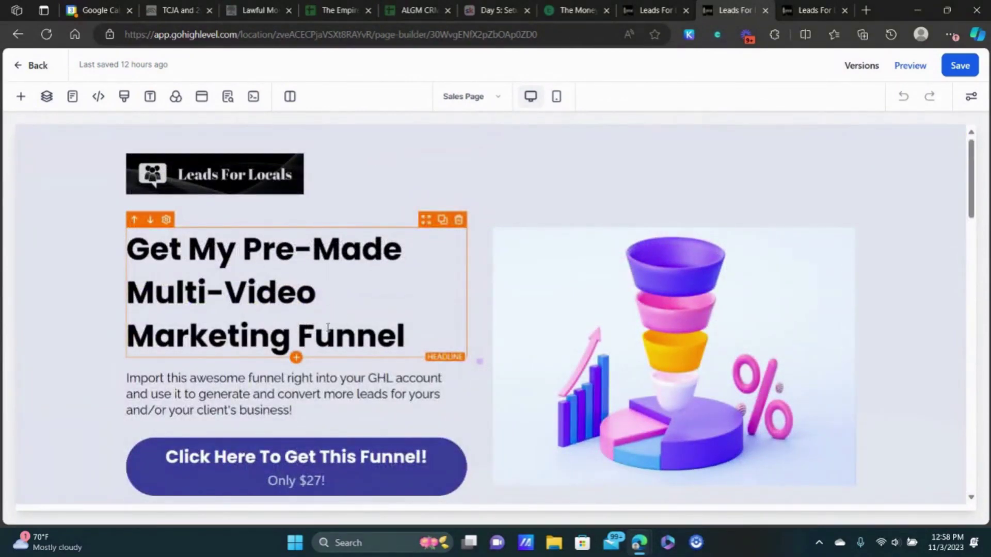
pyautogui.scroll(-1, 381, 325)
pyautogui.scroll(-1, 321, 336)
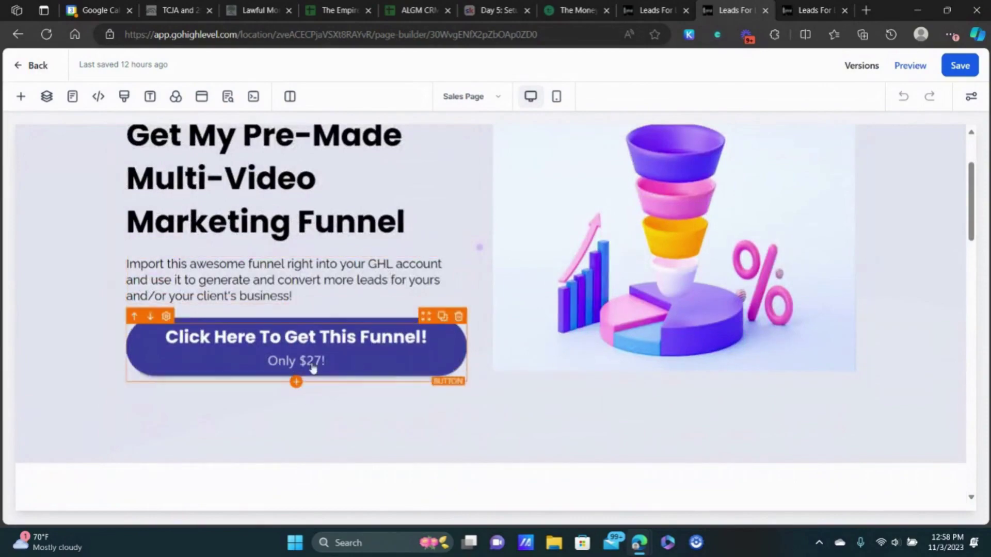
pyautogui.click(341, 358)
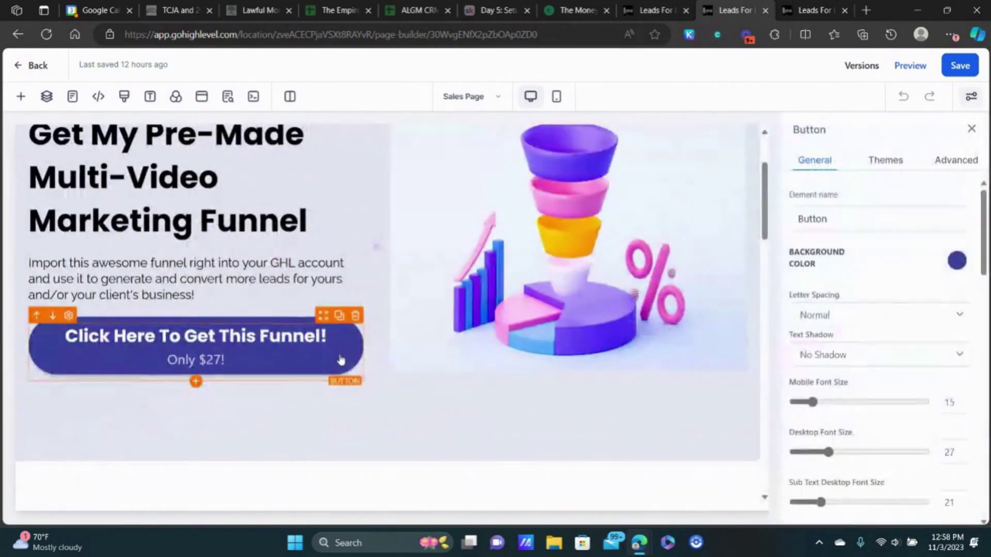
pyautogui.click(972, 129)
pyautogui.scroll(-5, 288, 211)
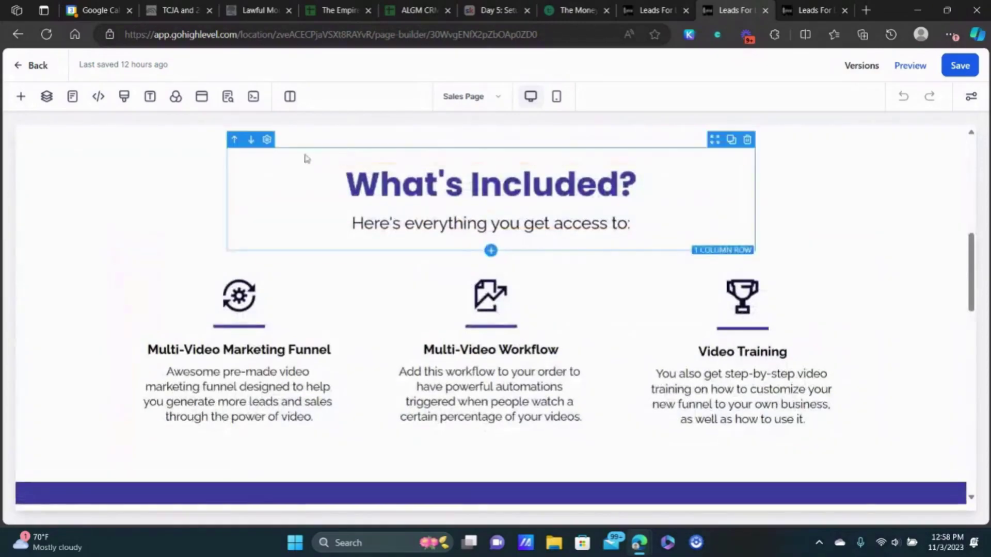
# - Look through the example page's "What's Included?", "Why get this funnel?" and "Some Use Cases For This Funnel:" sections
pyautogui.scroll(-6, 609, 231)
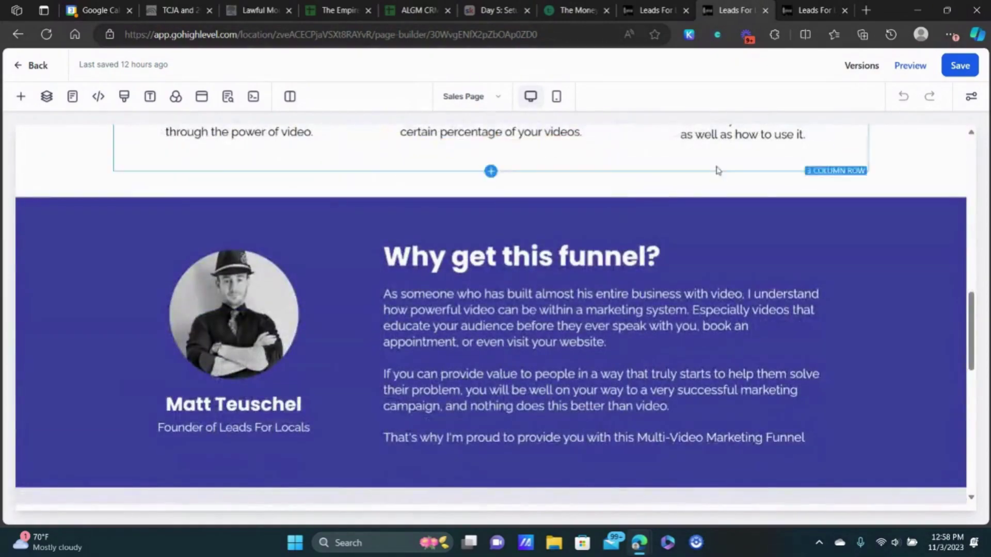
pyautogui.scroll(-8, 497, 252)
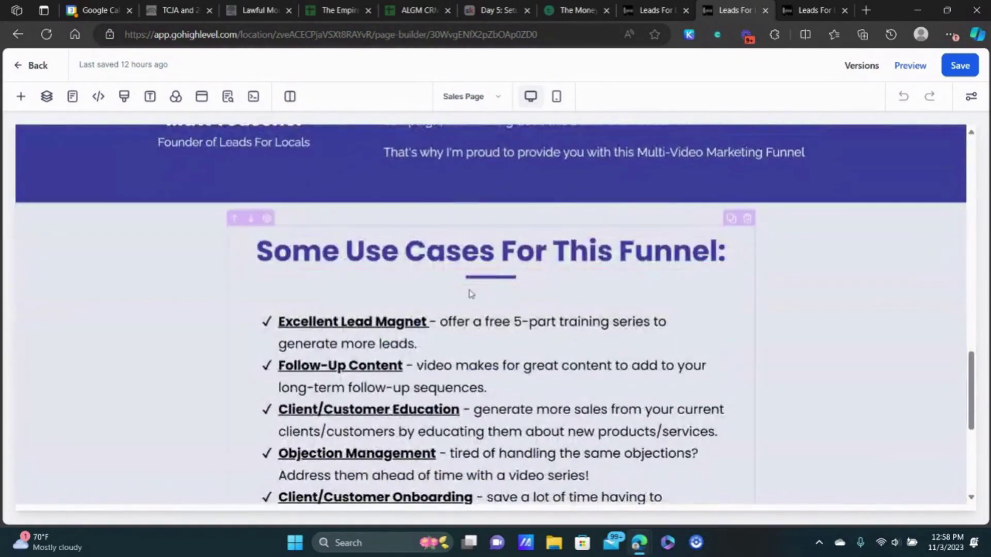
pyautogui.scroll(5, 651, 285)
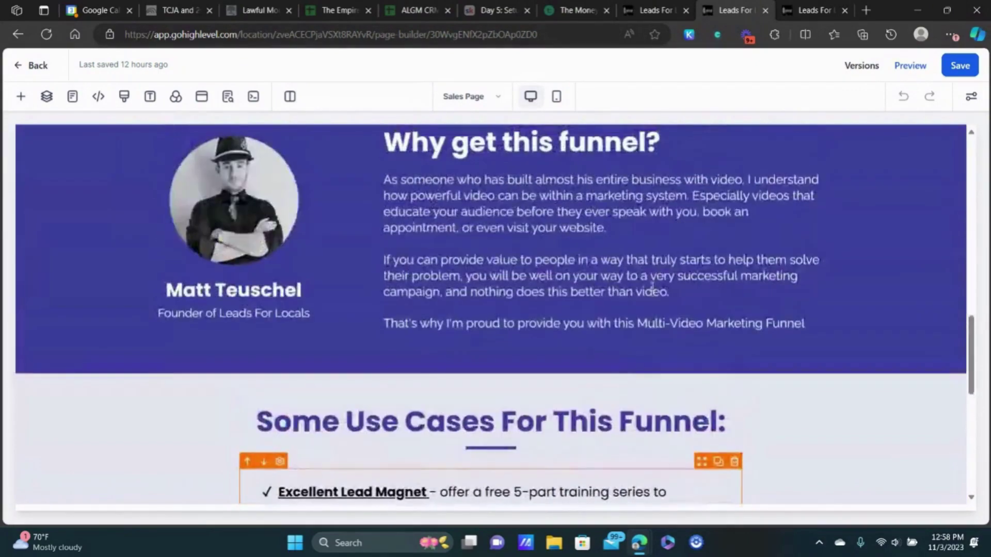
pyautogui.scroll(10, 631, 198)
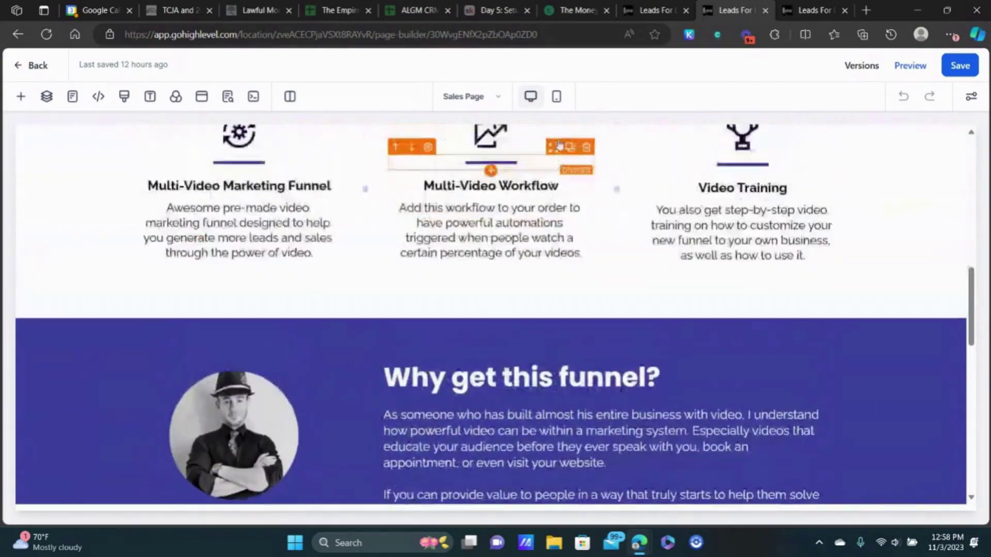
pyautogui.scroll(3, 566, 147)
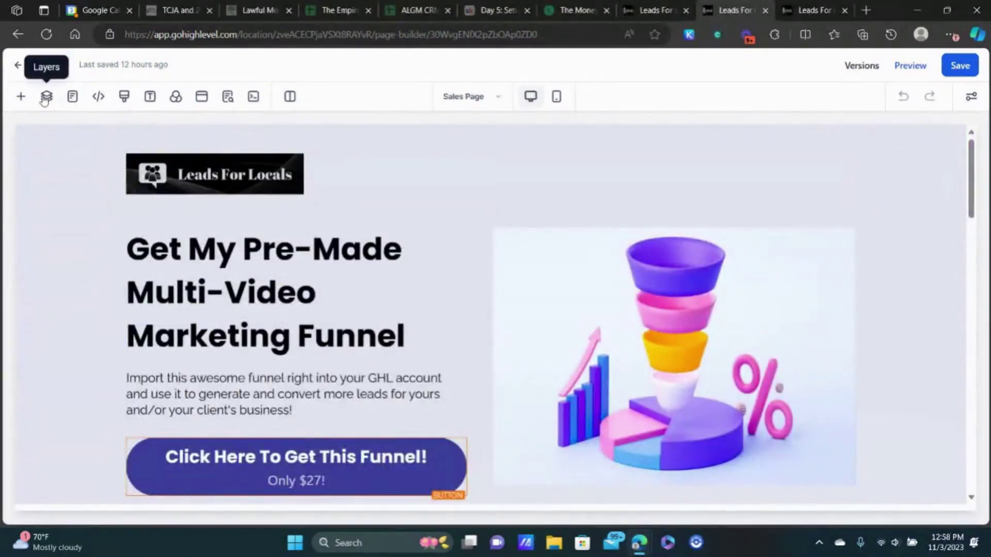
# - Examine the example page's order form popup and its Multi-Video Workflow add-on offer, and close the popup and the settings
pyautogui.click(202, 98)
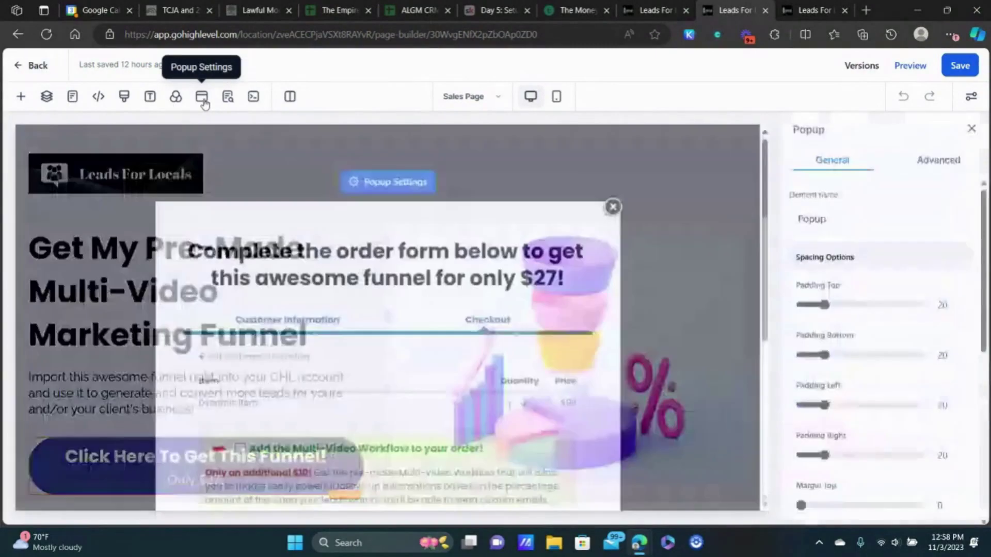
pyautogui.scroll(-3, 301, 203)
pyautogui.scroll(-1, 311, 190)
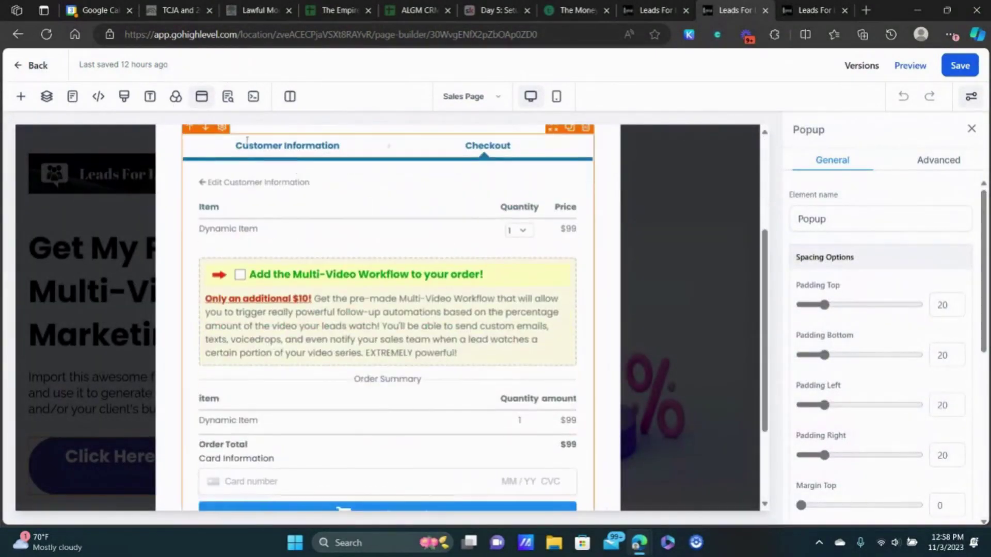
pyautogui.scroll(3, 568, 266)
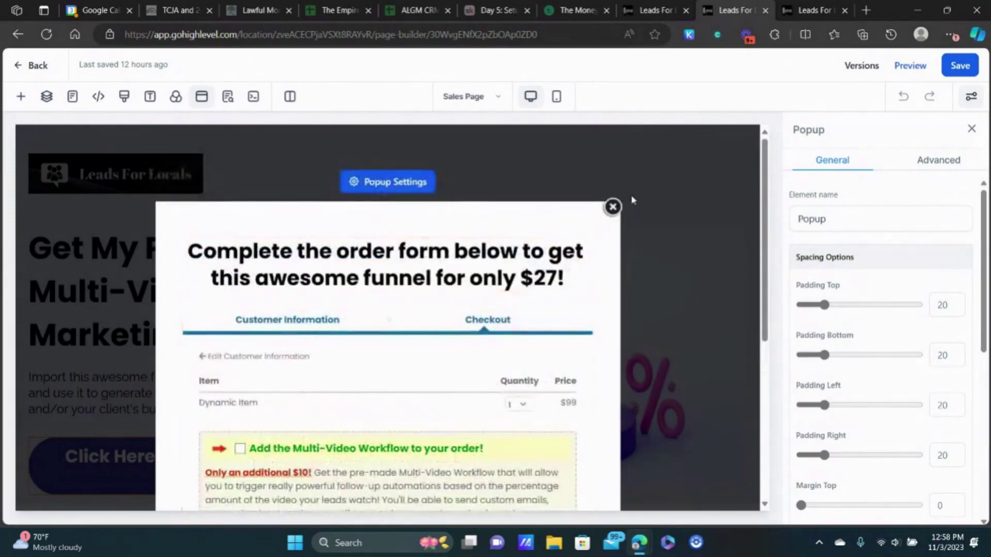
pyautogui.click(618, 205)
pyautogui.scroll(-3, 232, 196)
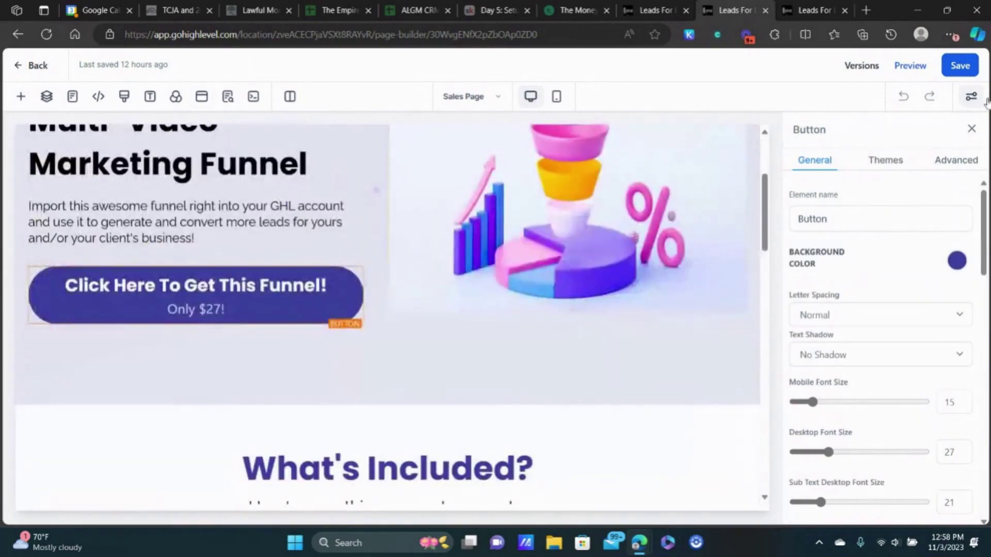
pyautogui.click(972, 128)
pyautogui.scroll(-1, 723, 273)
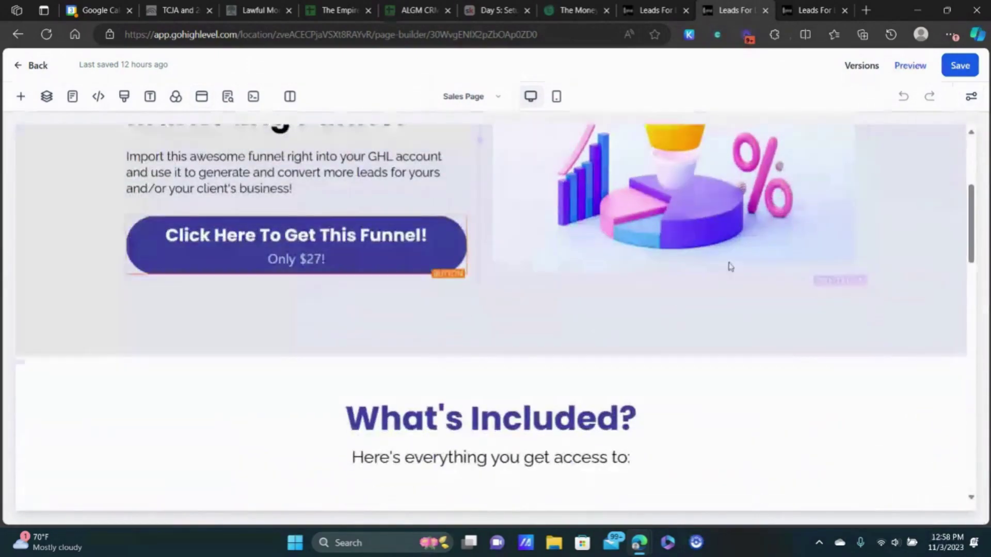
pyautogui.scroll(-3, 728, 263)
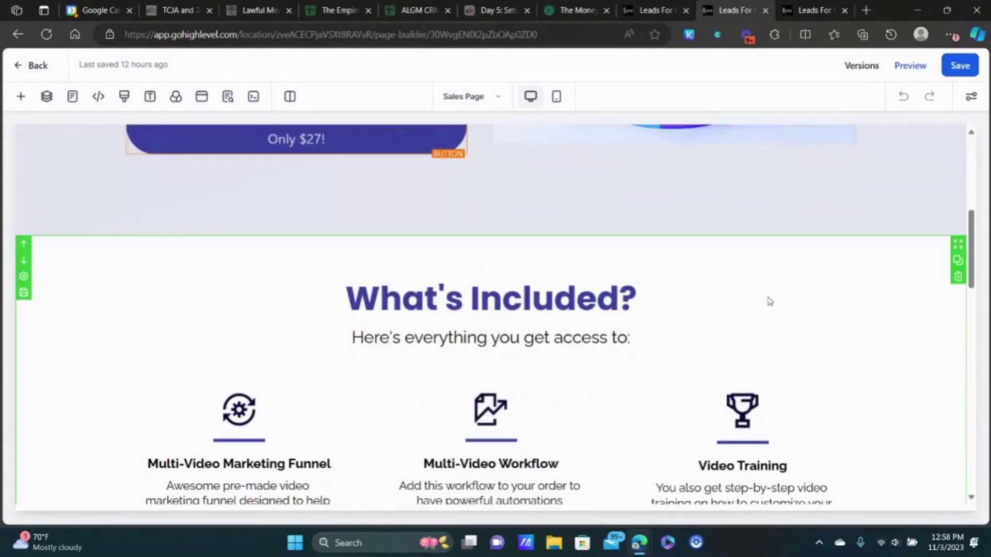
pyautogui.scroll(7, 722, 248)
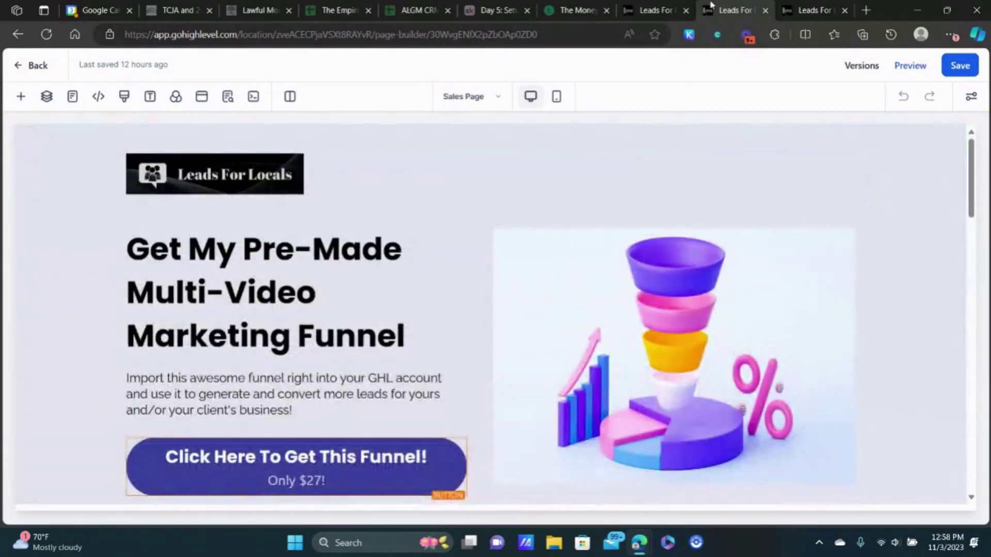
# - Return to the template's Home page and open the media library for the hero section's illustration
pyautogui.click(653, 10)
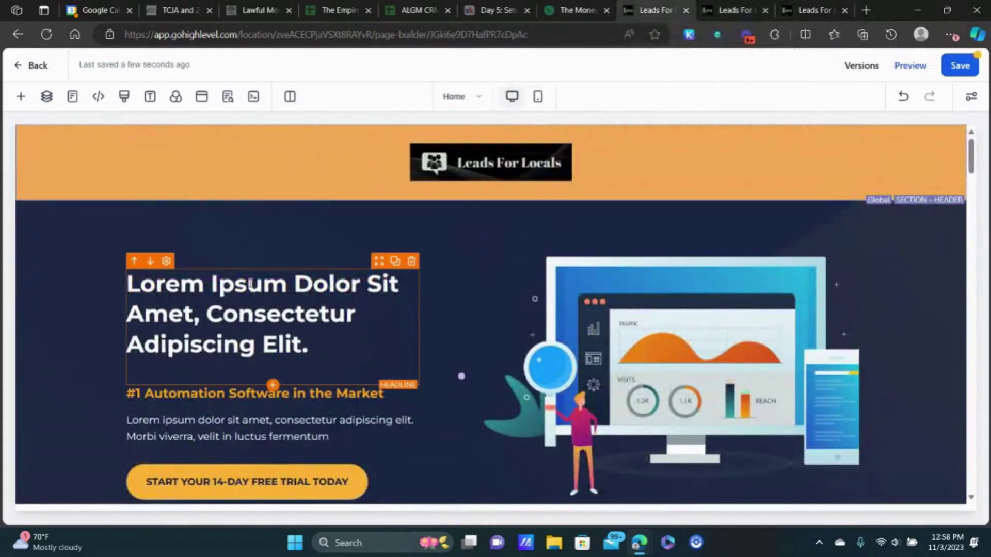
pyautogui.scroll(-1, 259, 272)
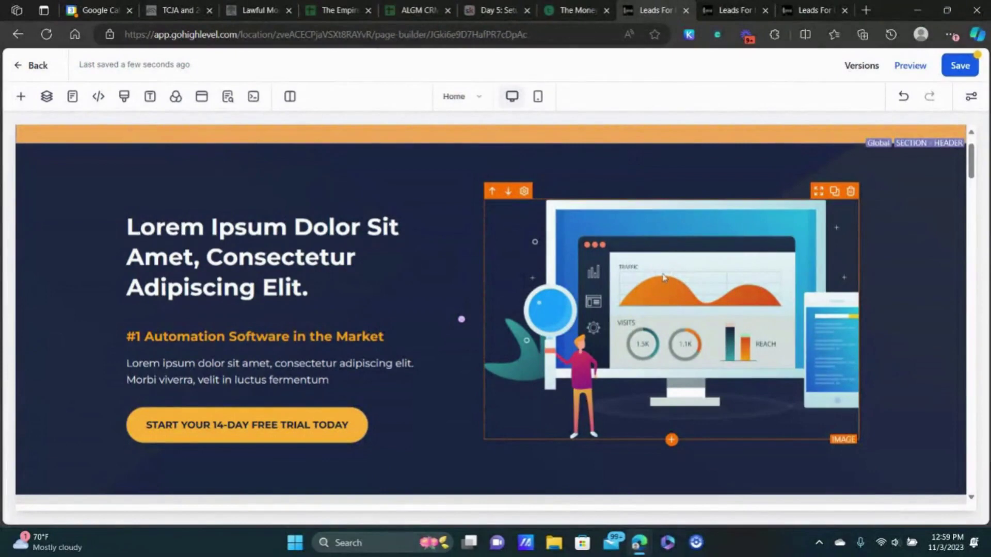
pyautogui.click(663, 277)
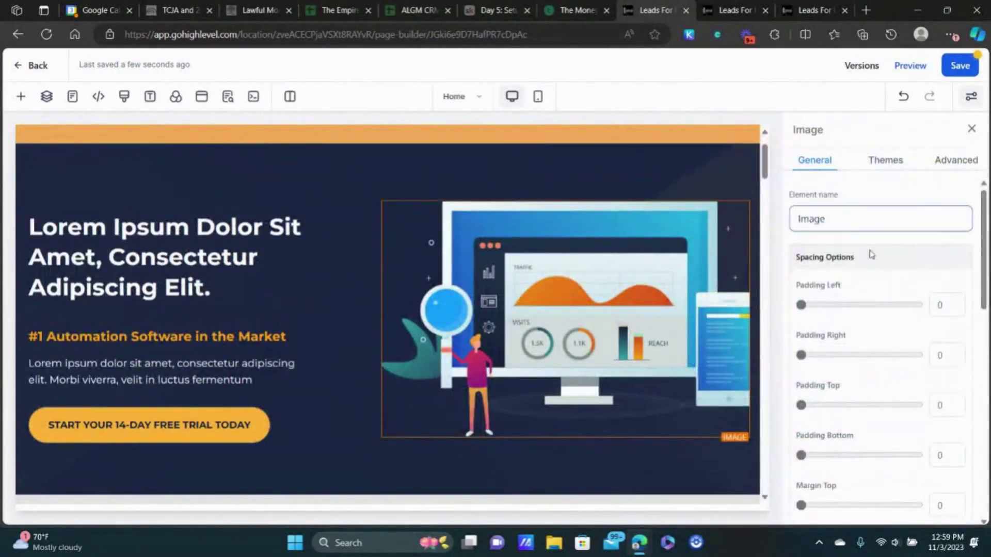
pyautogui.scroll(-6, 862, 255)
pyautogui.scroll(-3, 889, 259)
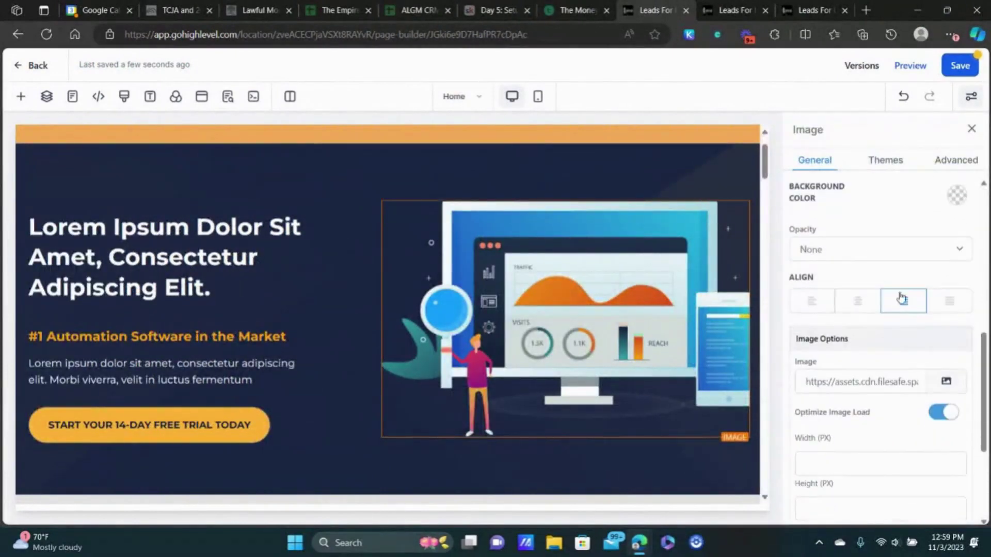
pyautogui.click(946, 382)
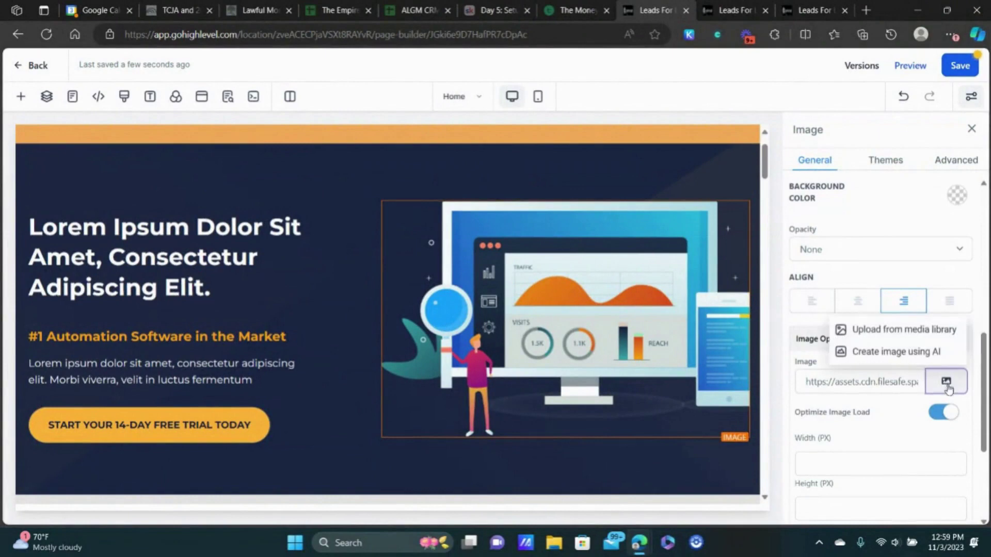
pyautogui.click(893, 331)
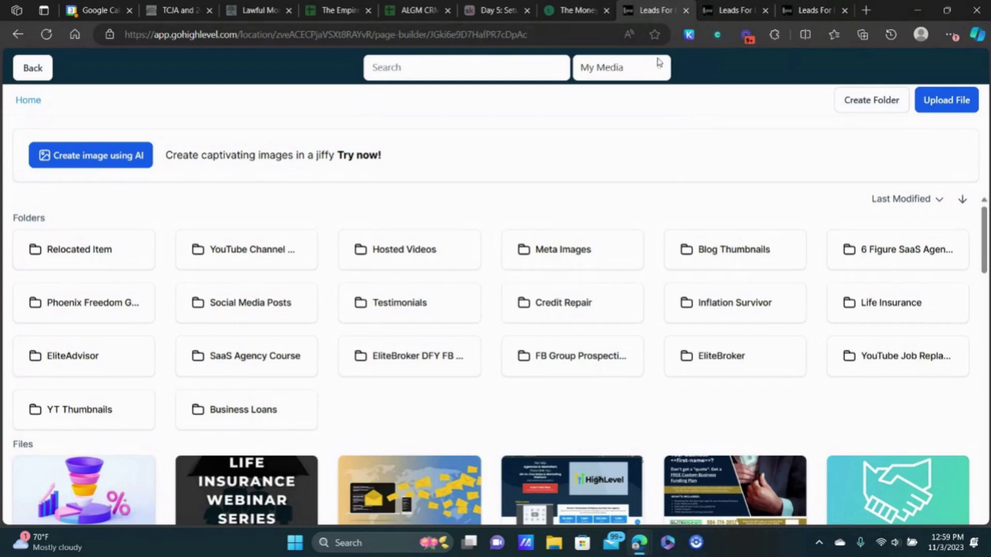
# - Search Unsplash for "marketing" and use the photo of hands, a phone and printed charts on a wooden desk as the hero image
pyautogui.click(623, 65)
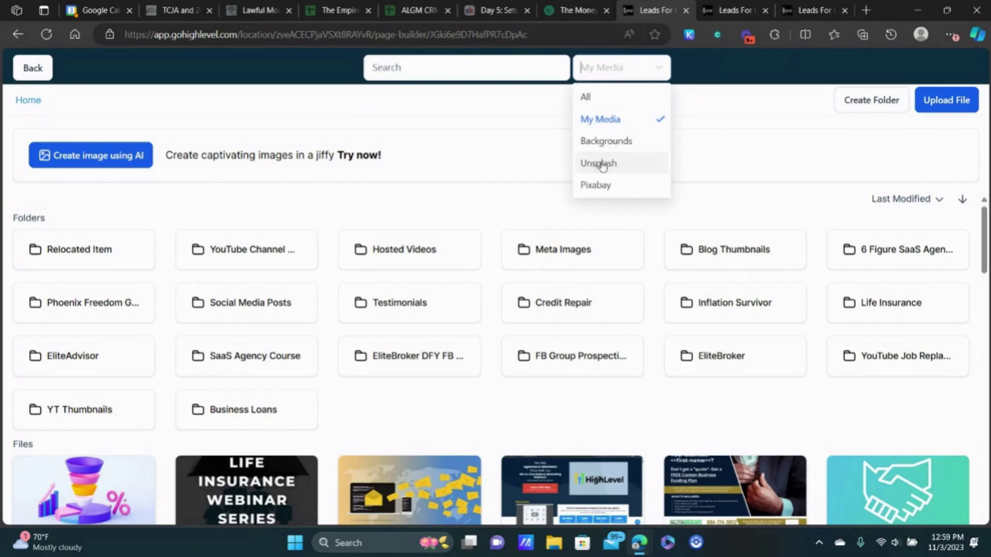
pyautogui.click(599, 163)
pyautogui.click(457, 64)
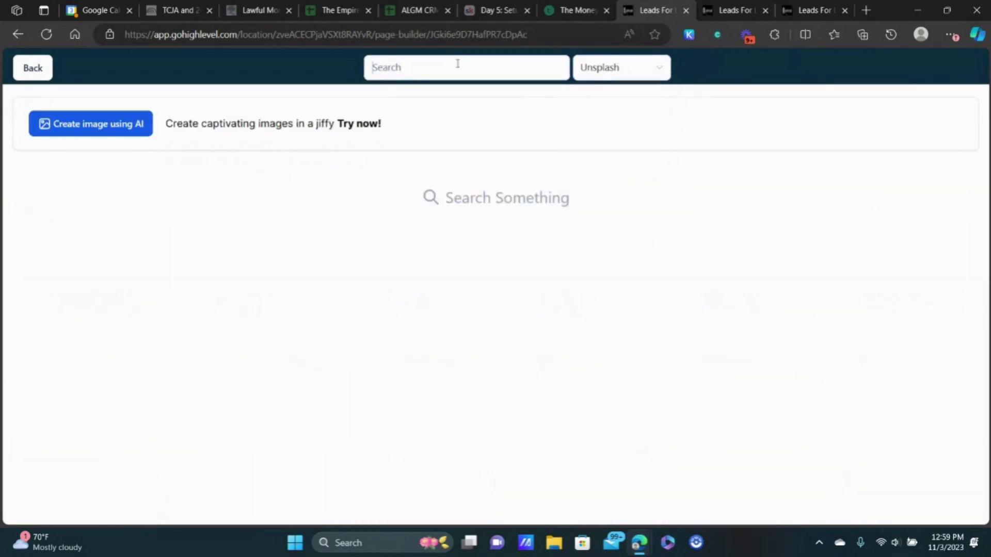
pyautogui.write('marketing')
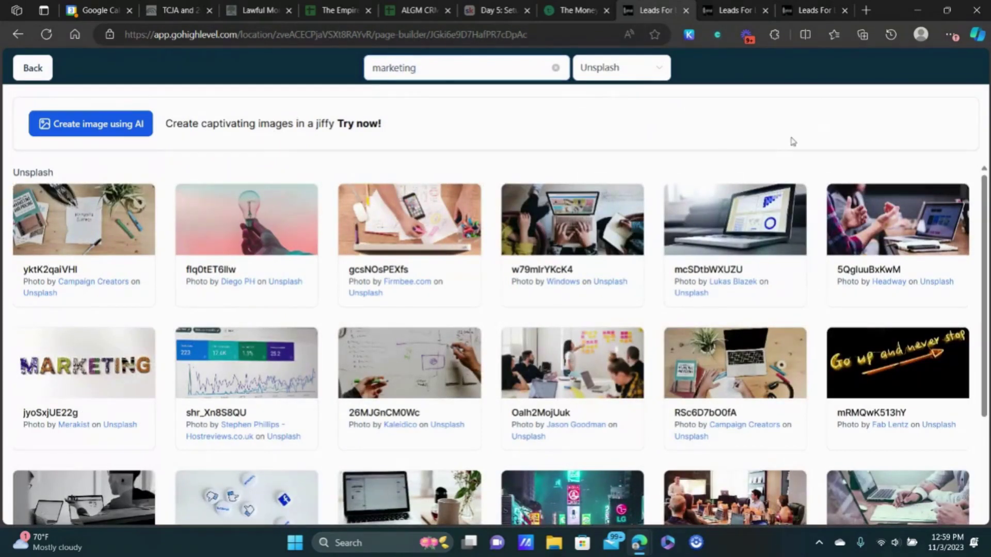
pyautogui.scroll(-5, 497, 310)
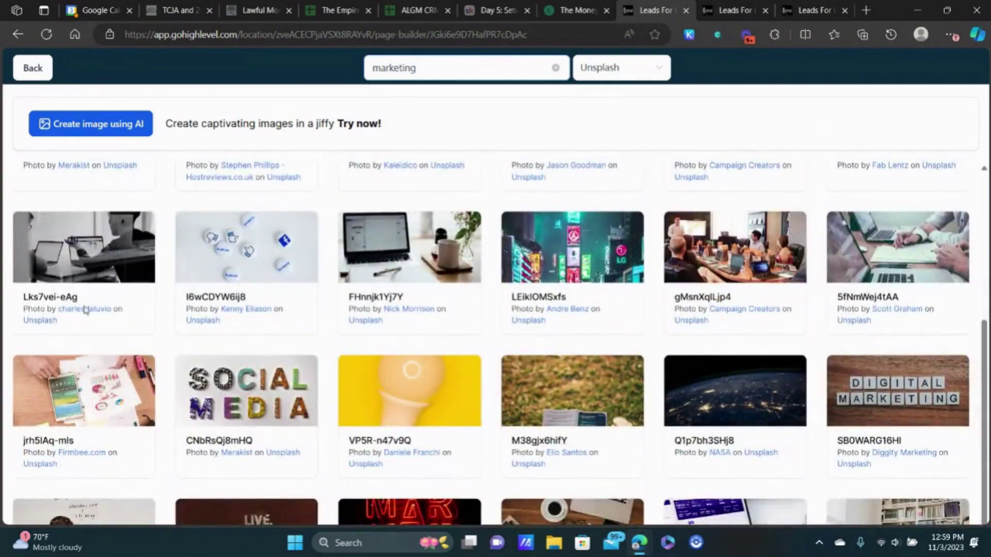
pyautogui.scroll(-1, 168, 289)
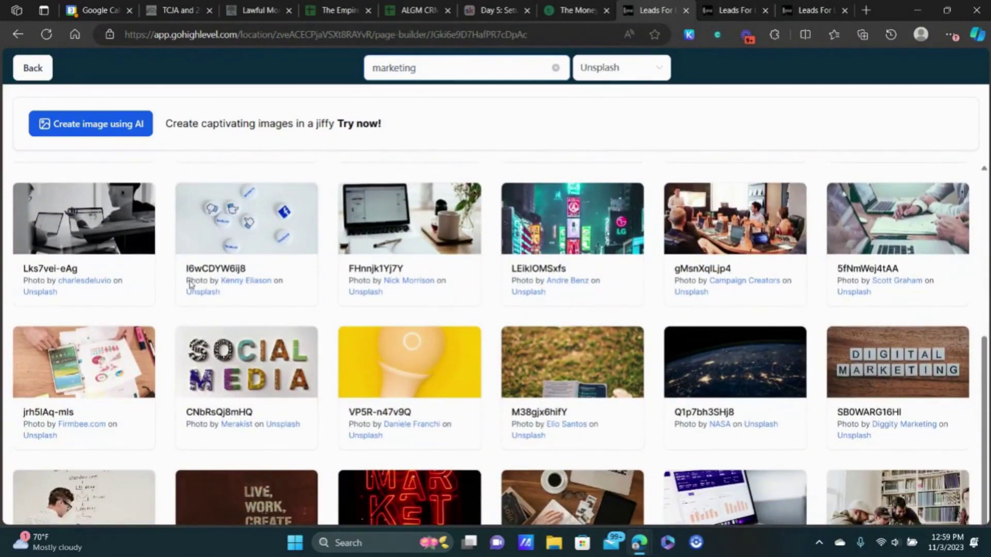
pyautogui.click(124, 353)
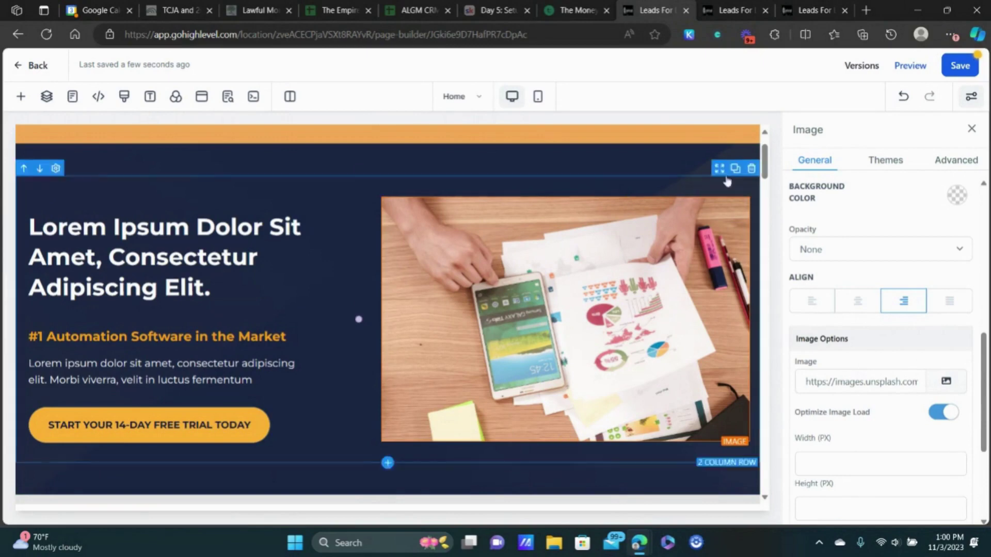
# - Replace the hero headline with "Learn How To Generate A Ton Of Leads For Your Business Using A.I."
pyautogui.moveTo(221, 283); pyautogui.dragTo(31, 221)
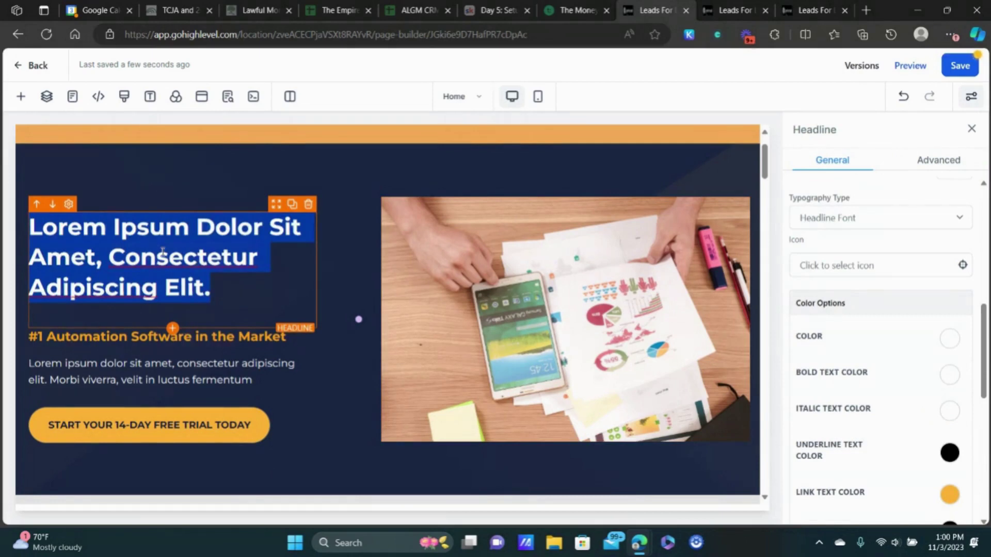
pyautogui.write('Get ')
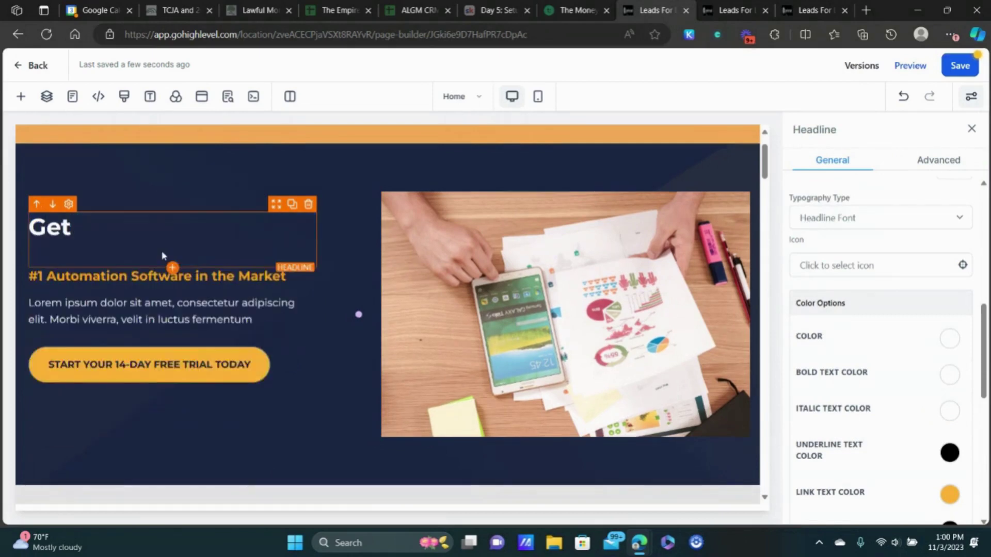
pyautogui.write('Instan')
pyautogui.press('BackSpace')
pyautogui.press('BackSpace')
pyautogui.press('BackSpace')
pyautogui.press('BackSpace')
pyautogui.press('BackSpace')
pyautogui.press('BackSpace')
pyautogui.press('BackSpace')
pyautogui.press('BackSpace')
pyautogui.press('BackSpace')
pyautogui.press('BackSpace')
pyautogui.write('Learn How To Generate A Ton Of Lead S')
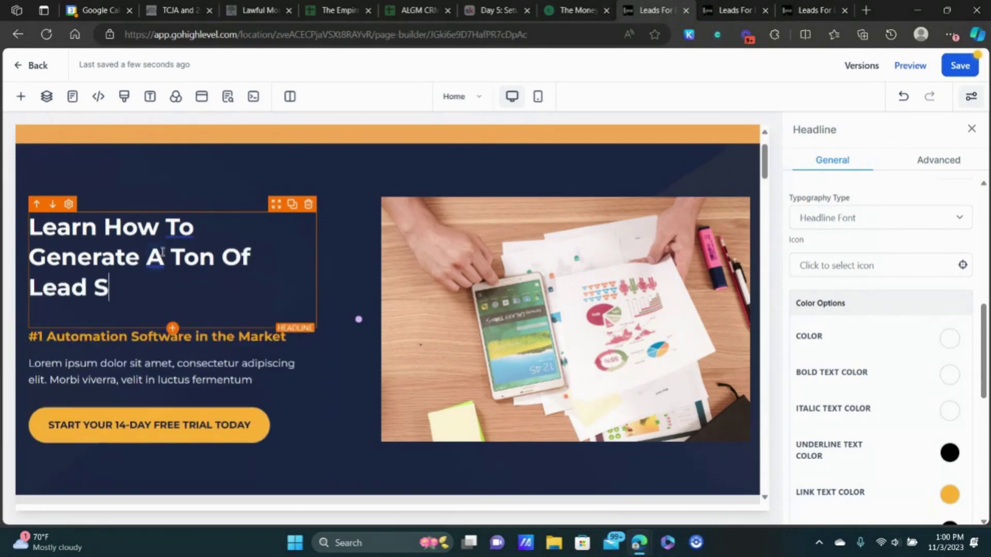
pyautogui.press('BackSpace')
pyautogui.press('BackSpace')
pyautogui.write('s For Your Busines')
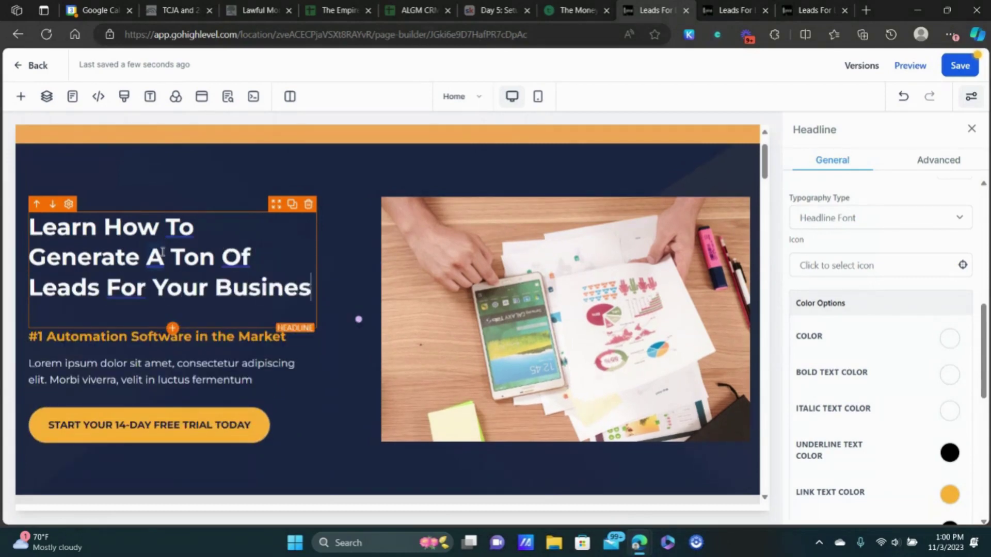
pyautogui.write('s Using A.I.')
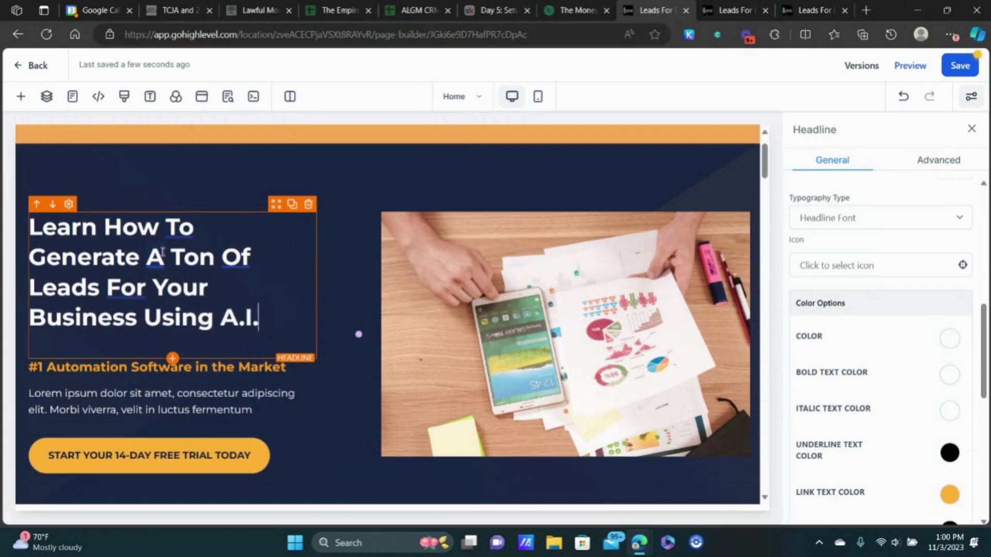
# - Examine the hero's sub headline and paragraph, close the element settings, and review the template sections below the hero
pyautogui.click(176, 365)
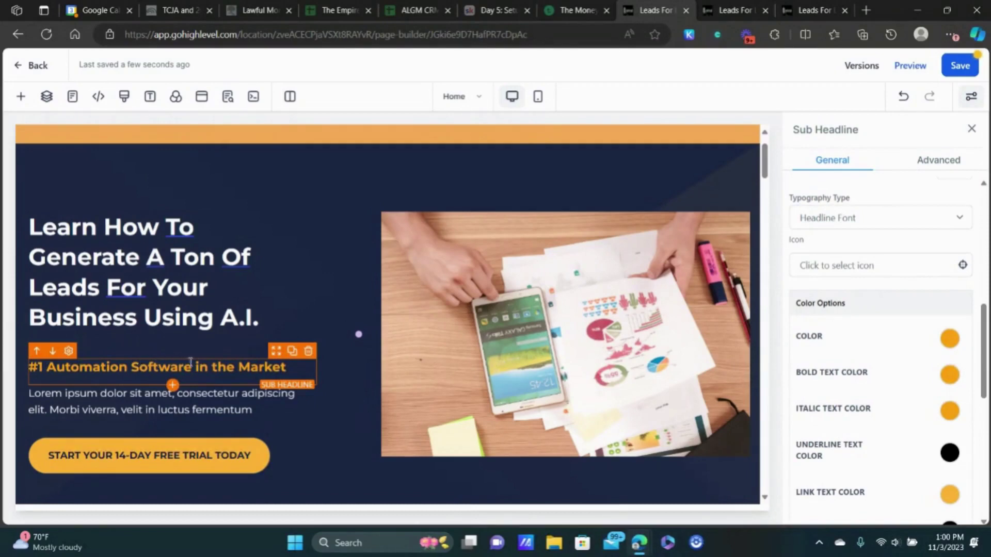
pyautogui.click(238, 368)
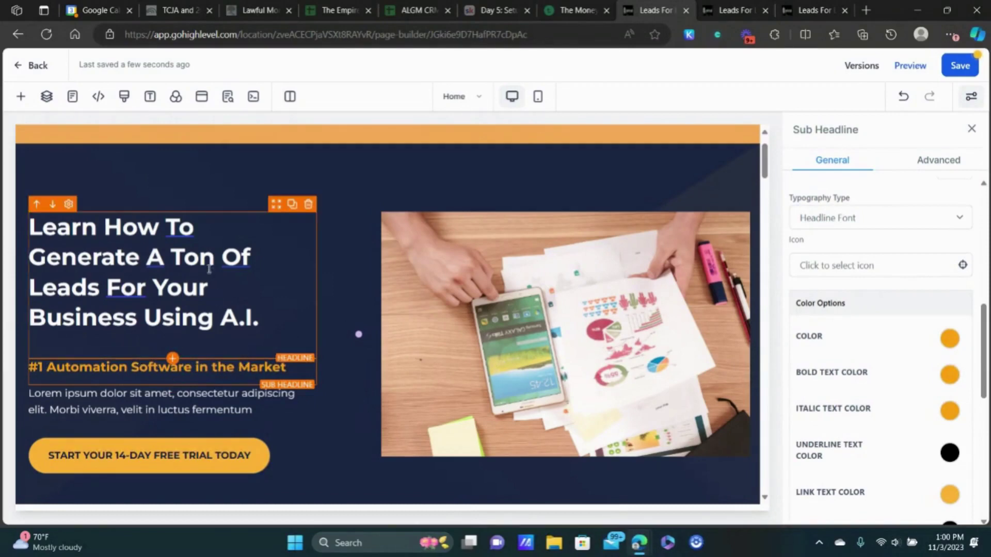
pyautogui.scroll(-1, 325, 223)
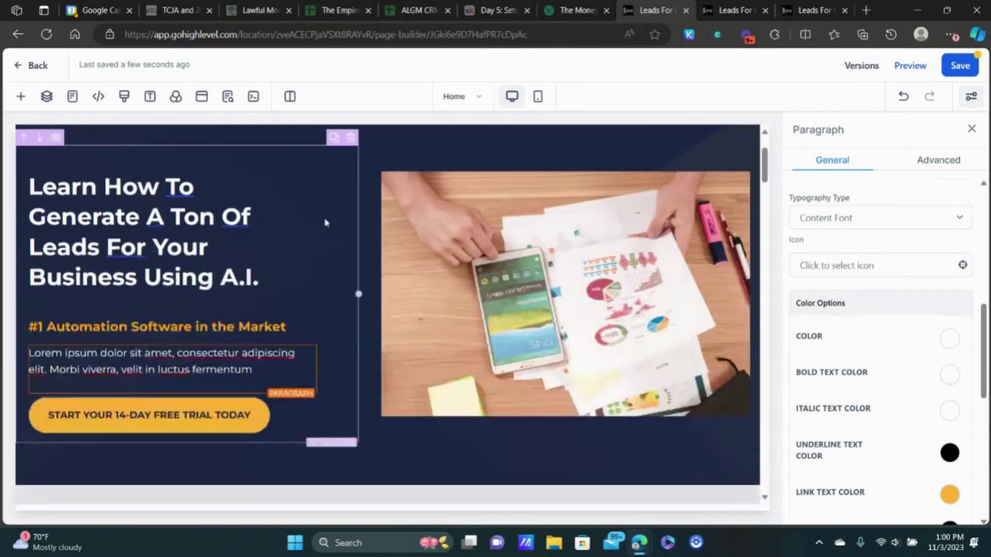
pyautogui.scroll(-6, 325, 223)
pyautogui.click(971, 129)
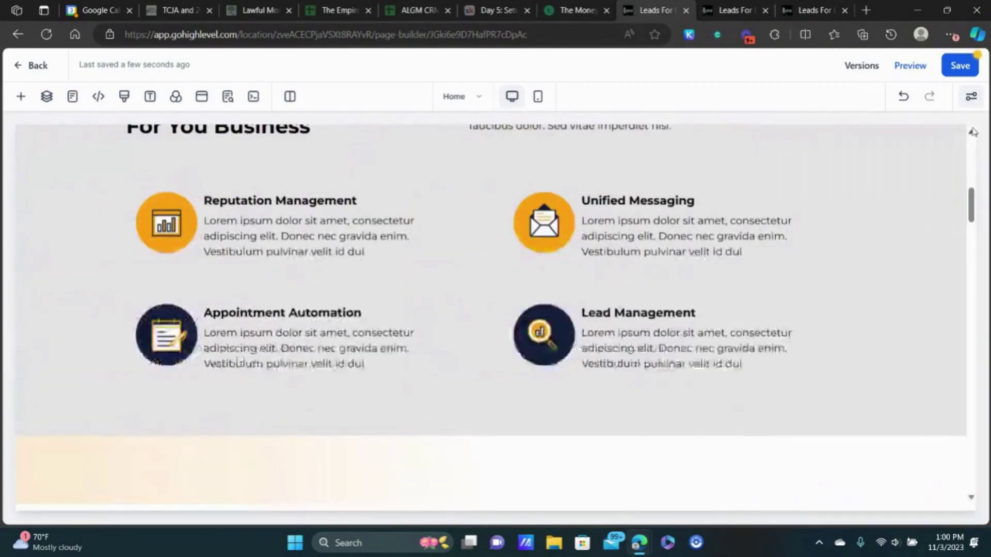
pyautogui.scroll(4, 305, 194)
pyautogui.scroll(-4, 183, 212)
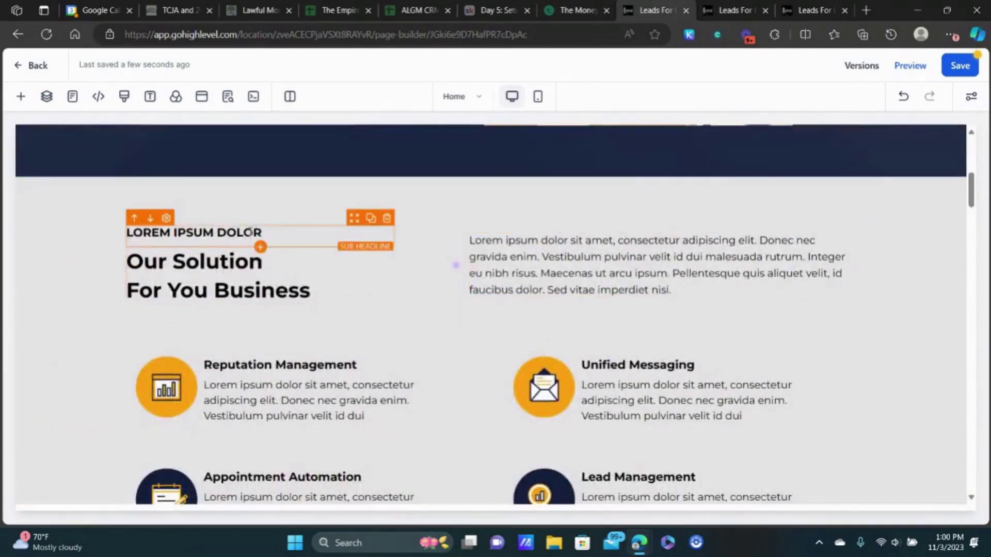
pyautogui.scroll(-6, 517, 221)
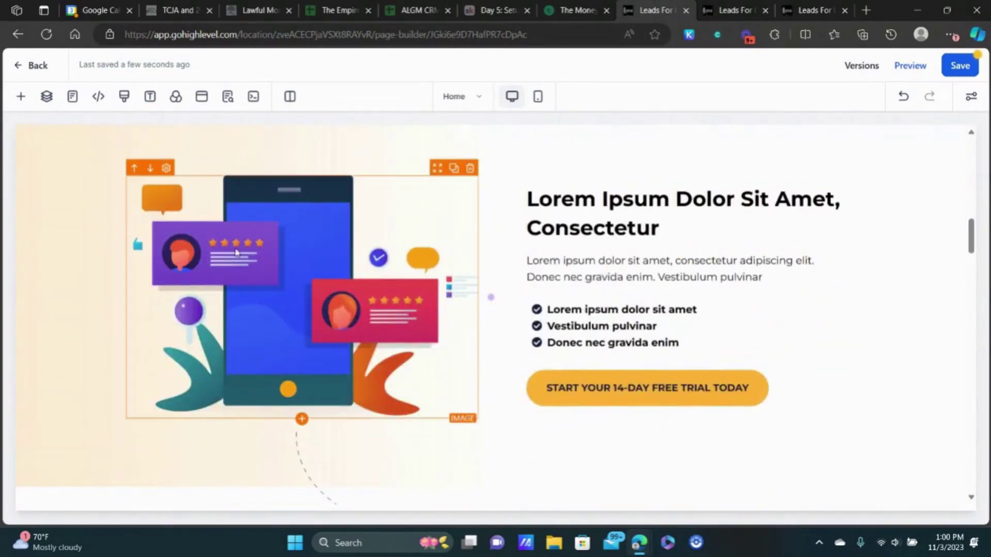
# - Open the settings of the hero section's call-to-action button and review its styling, spacing, text and action options
pyautogui.scroll(10, 679, 242)
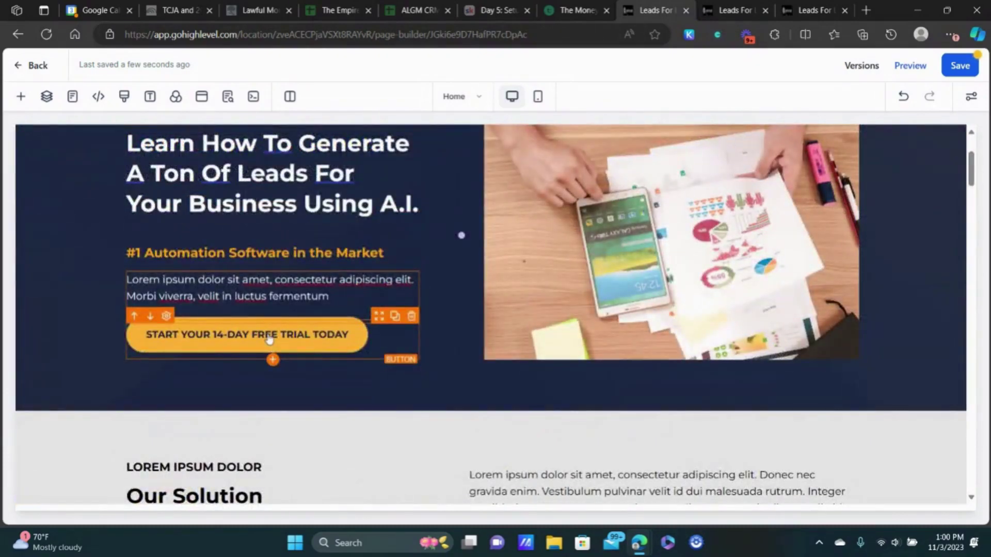
pyautogui.click(268, 335)
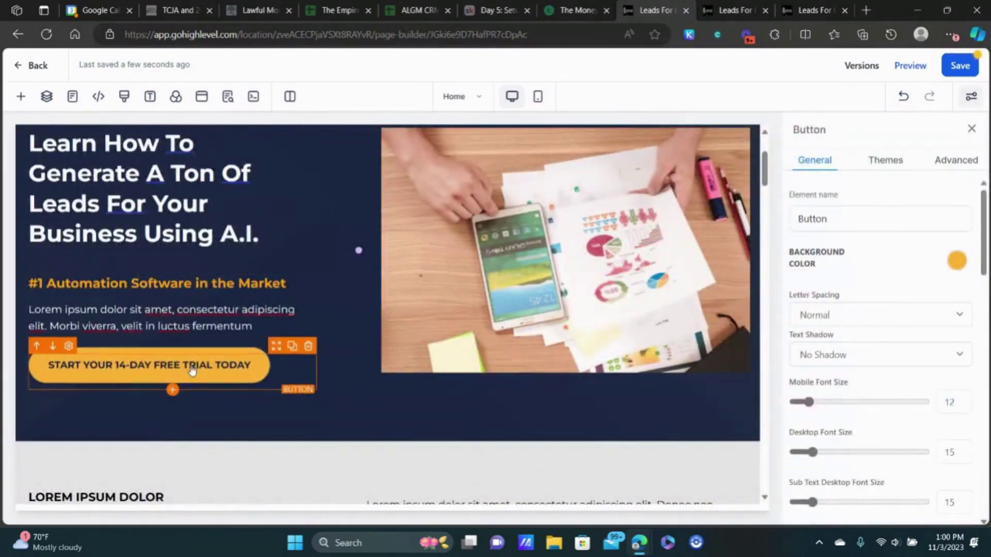
pyautogui.scroll(-15, 886, 208)
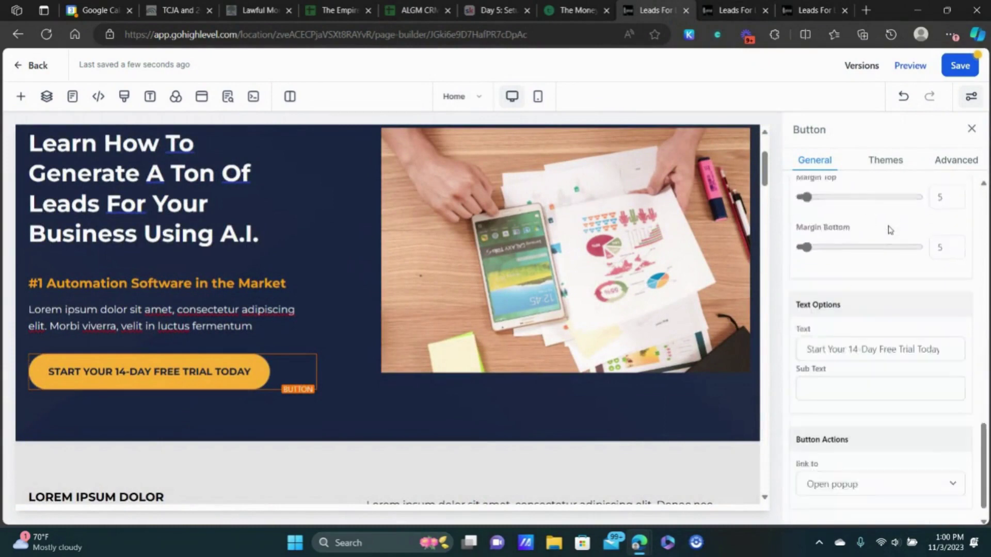
pyautogui.scroll(10, 887, 228)
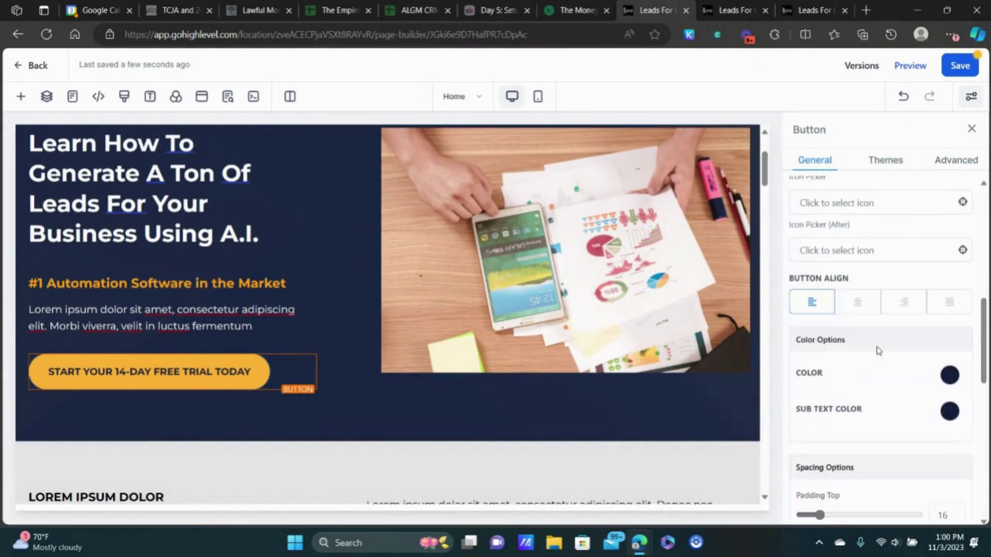
pyautogui.scroll(8, 885, 382)
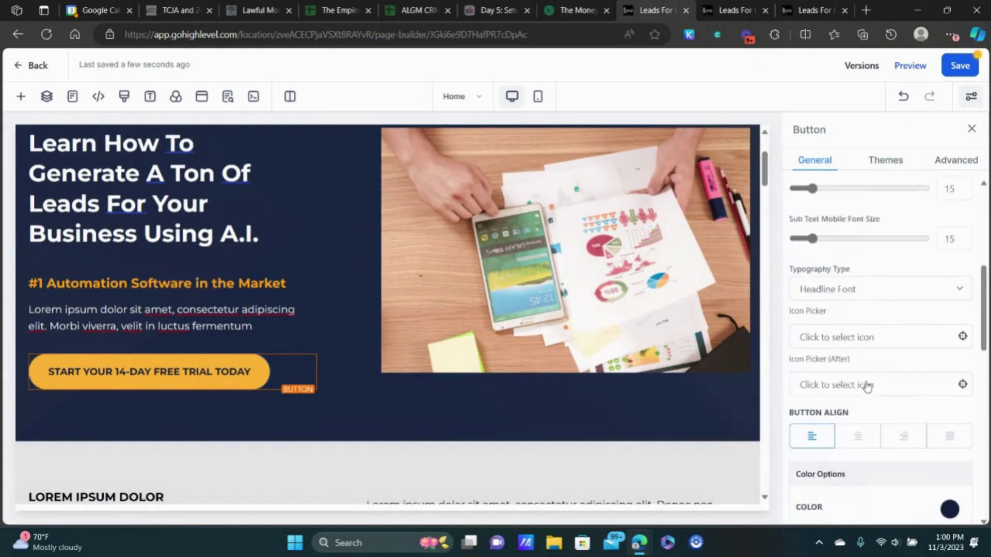
# - Try a light blue background color on the hero button and restore the orange
pyautogui.click(956, 223)
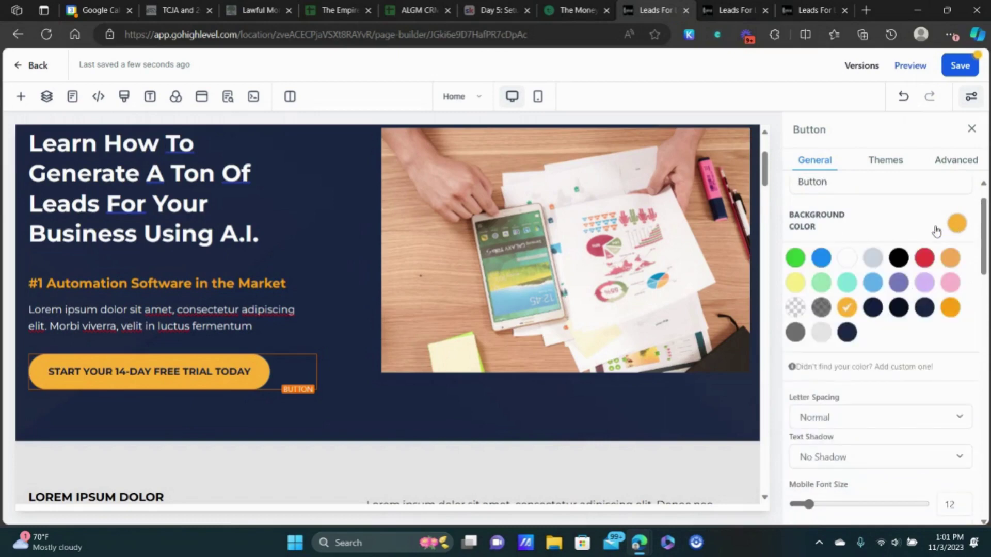
pyautogui.click(847, 307)
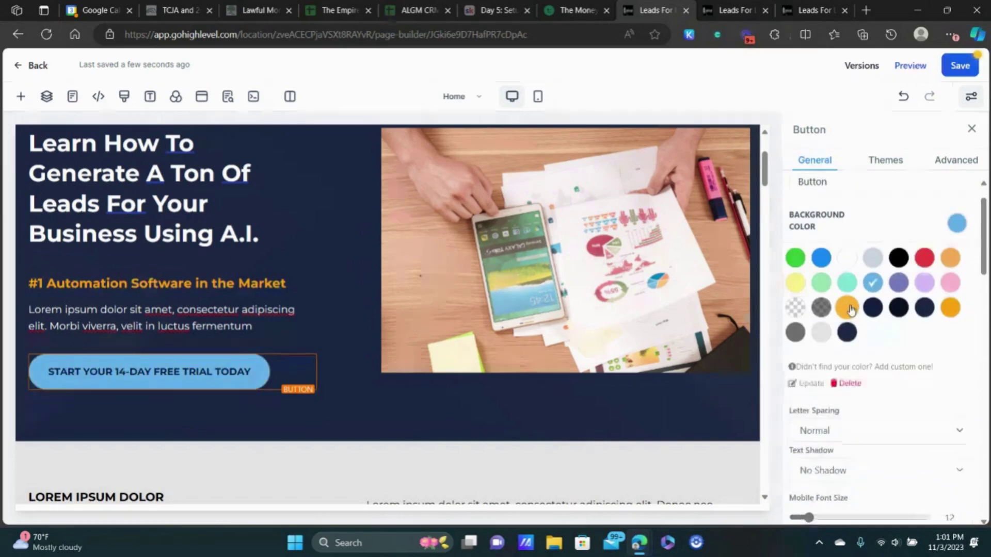
pyautogui.click(958, 225)
# - Slightly increase the desktop font size of the hero button's text
pyautogui.scroll(-3, 891, 239)
pyautogui.scroll(1, 826, 253)
pyautogui.moveTo(814, 260)
pyautogui.mouseDown()
pyautogui.moveTo(827, 261)
pyautogui.moveTo(814, 262)
pyautogui.mouseUp()
# - Set the hero button's text to "Click here to get instant access!" and its sub text to "Only $97!"
pyautogui.scroll(-9, 892, 266)
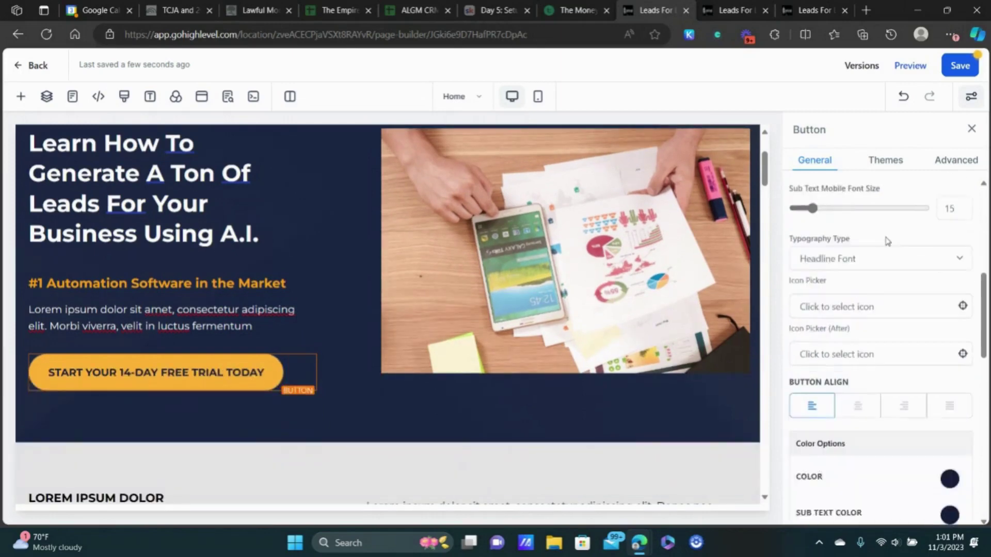
pyautogui.scroll(-6, 883, 234)
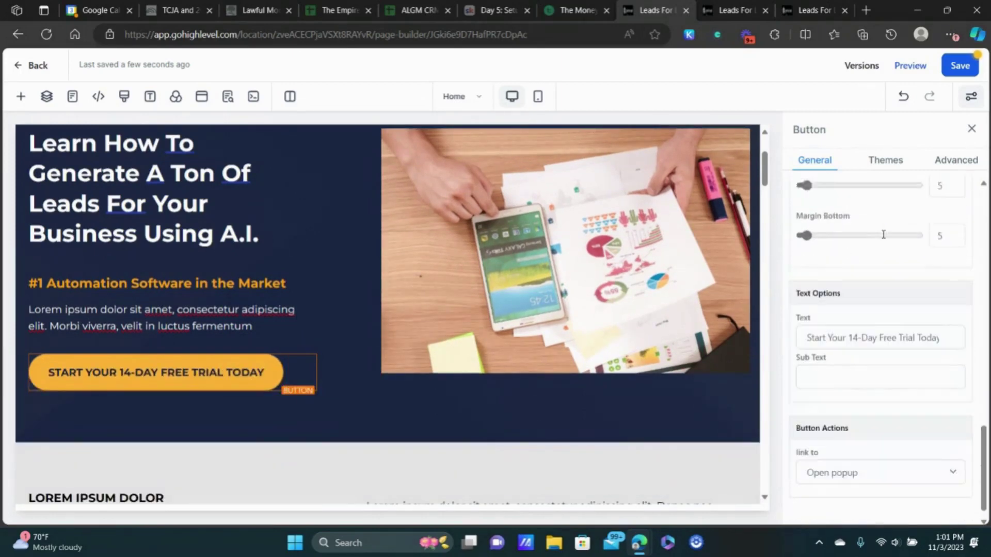
pyautogui.tripleClick(828, 325)
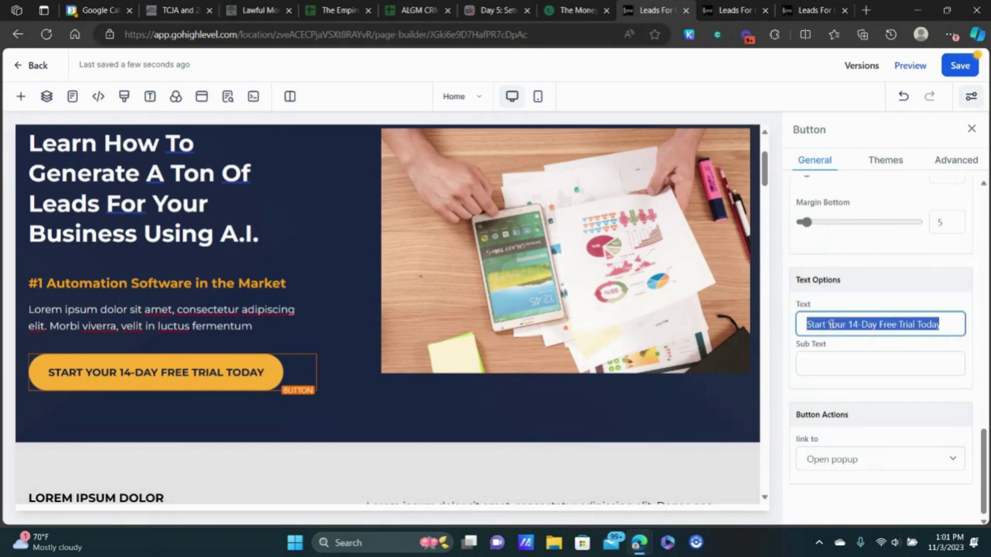
pyautogui.write('Click')
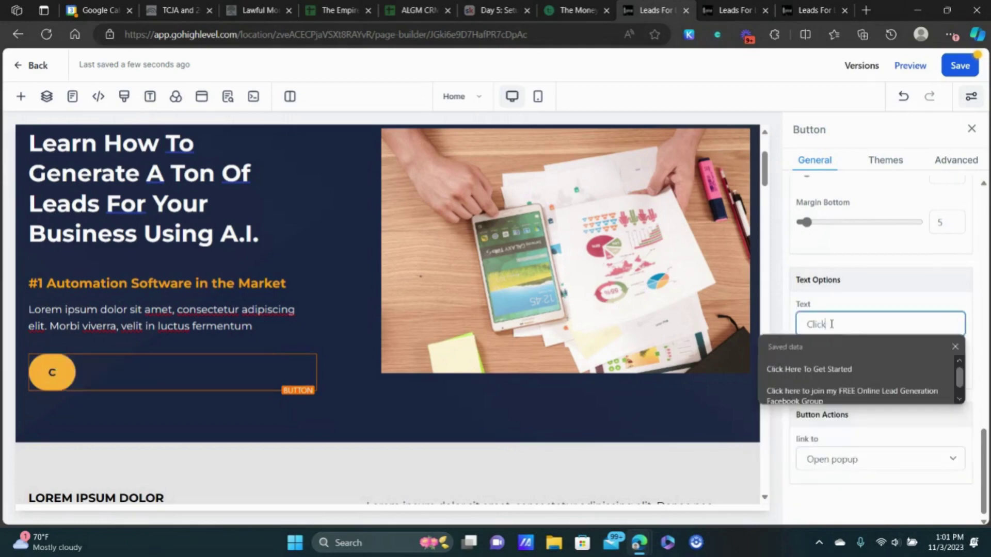
pyautogui.write(' Here to get ')
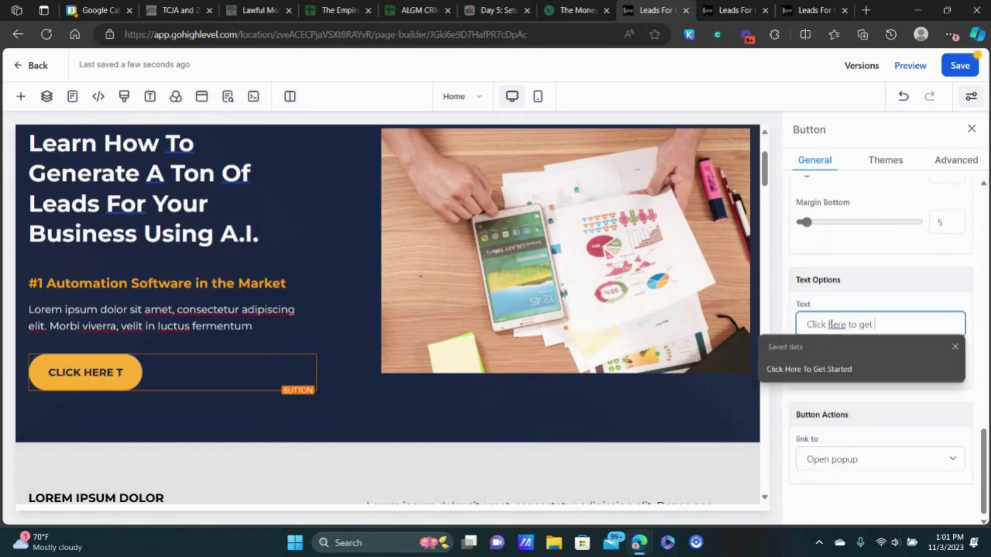
pyautogui.write('instant access!')
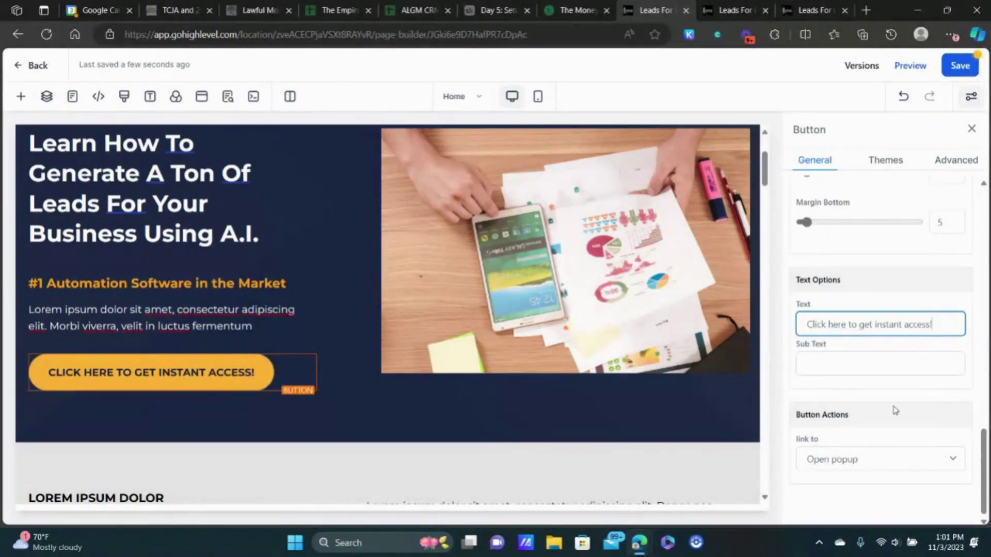
pyautogui.click(890, 364)
pyautogui.write('O')
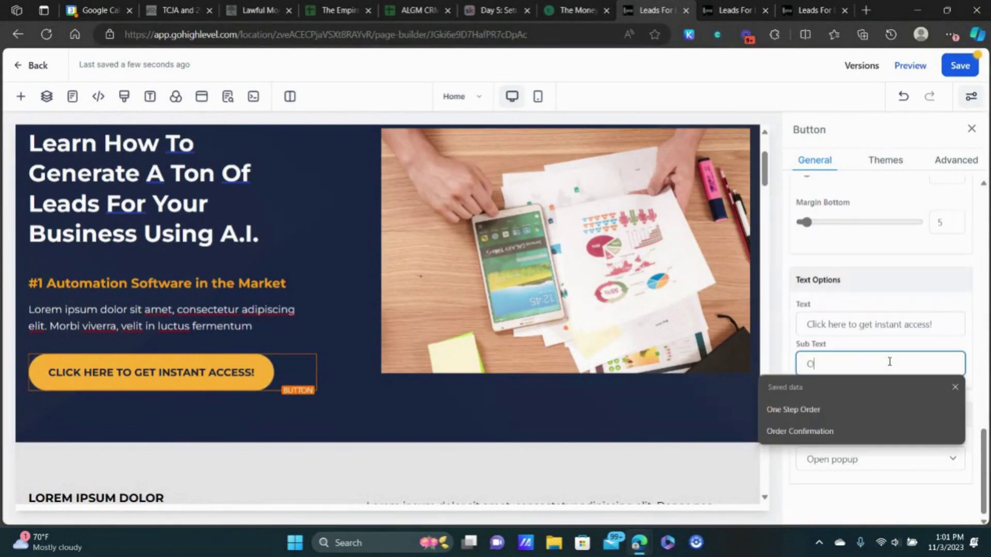
pyautogui.write('nly $97!')
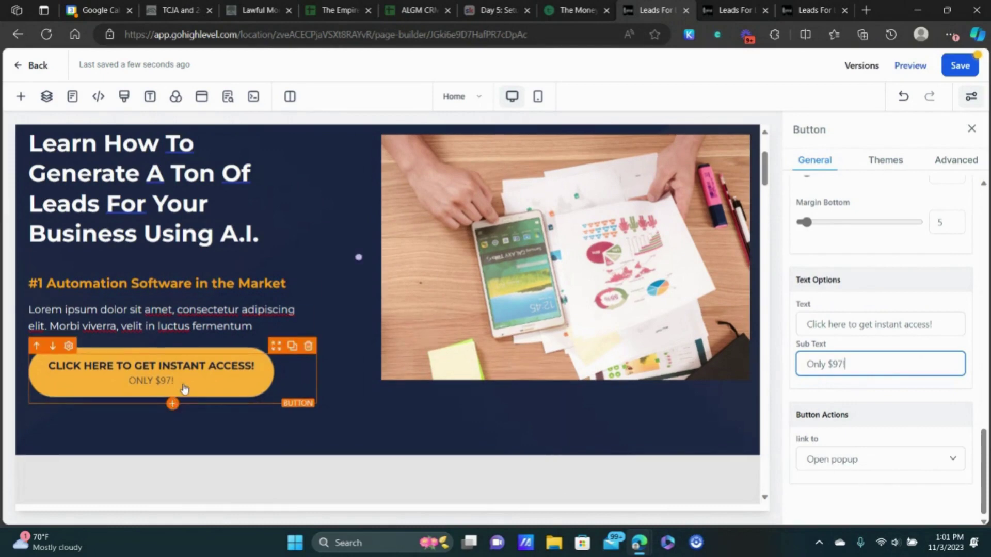
# - View the page's checkout popup and close it, and copy the hero button's main text before closing its settings
pyautogui.click(206, 99)
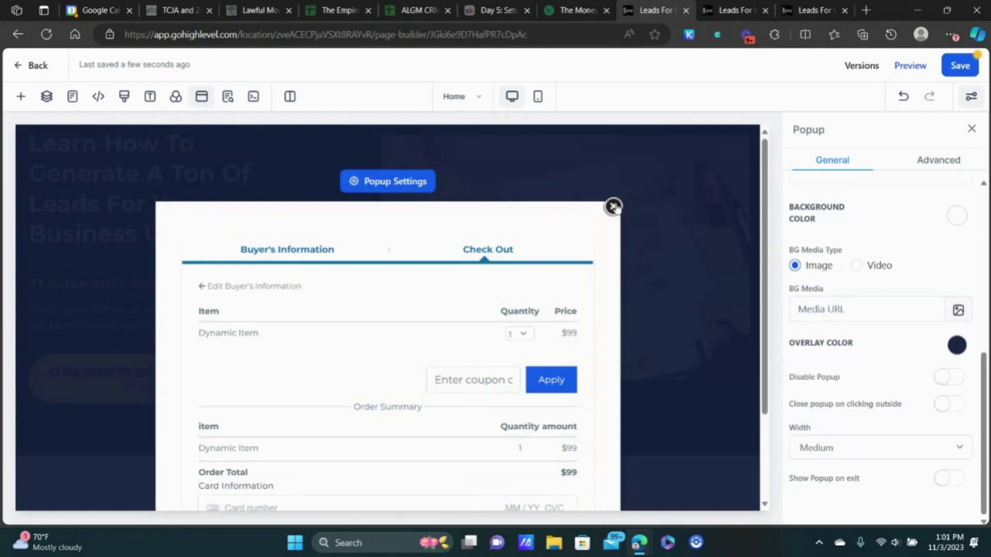
pyautogui.click(613, 207)
pyautogui.tripleClick(905, 324)
pyautogui.hotkey('ctrl', 'c')
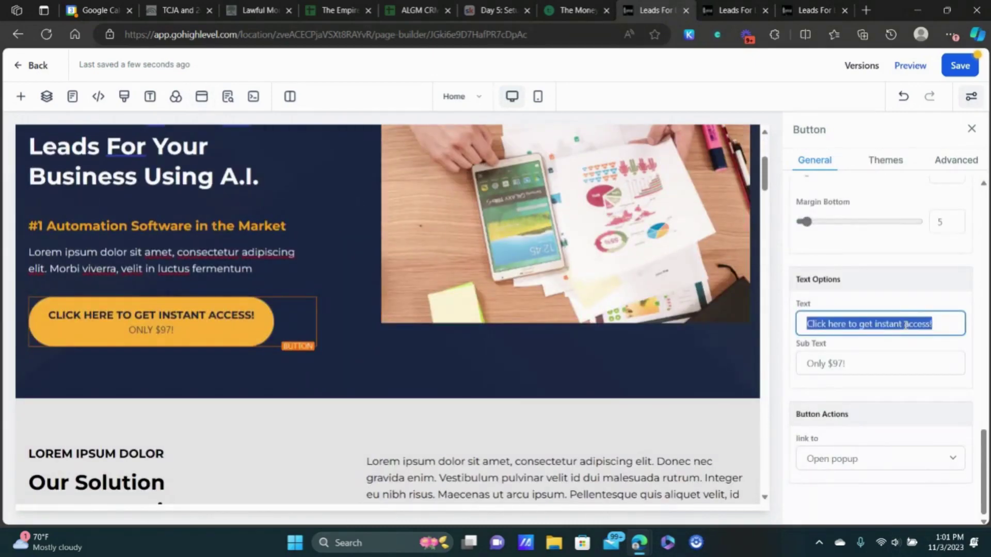
pyautogui.click(971, 129)
# - Give the button beside the phone illustration the copied text "Click here to get instant access!" and sub text "Only $97", and save the page
pyautogui.scroll(-8, 506, 317)
pyautogui.scroll(-5, 504, 317)
pyautogui.click(653, 231)
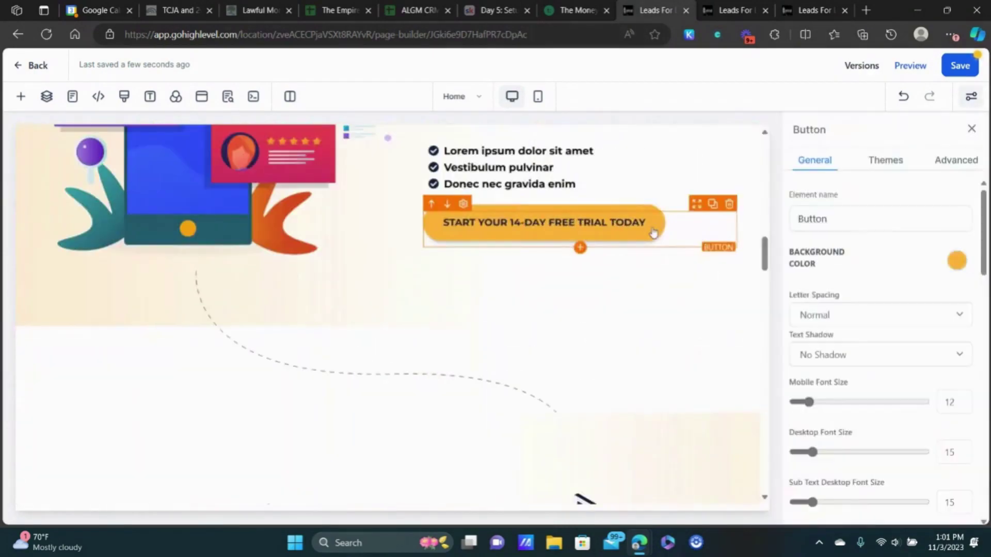
pyautogui.scroll(-10, 873, 312)
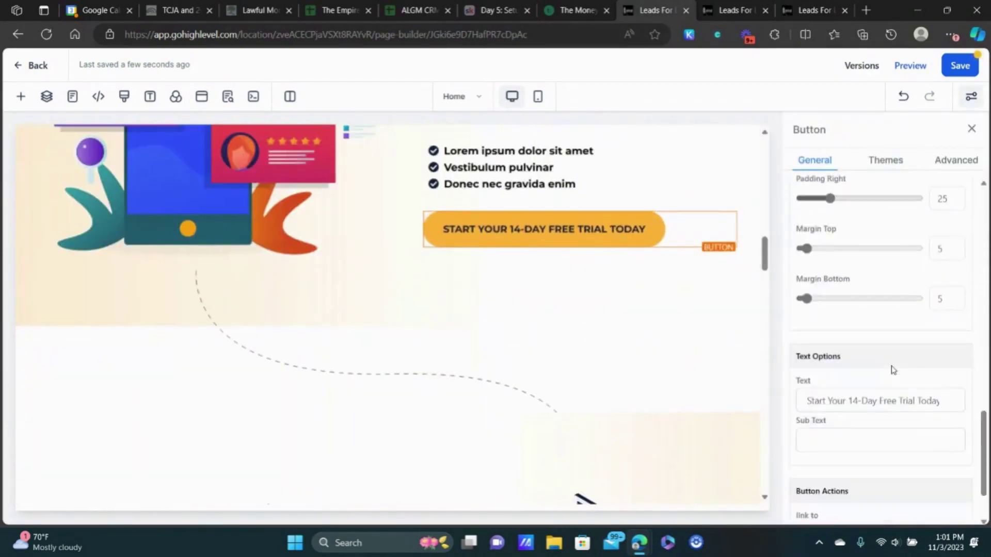
pyautogui.tripleClick(873, 323)
pyautogui.hotkey('ctrl', 'v')
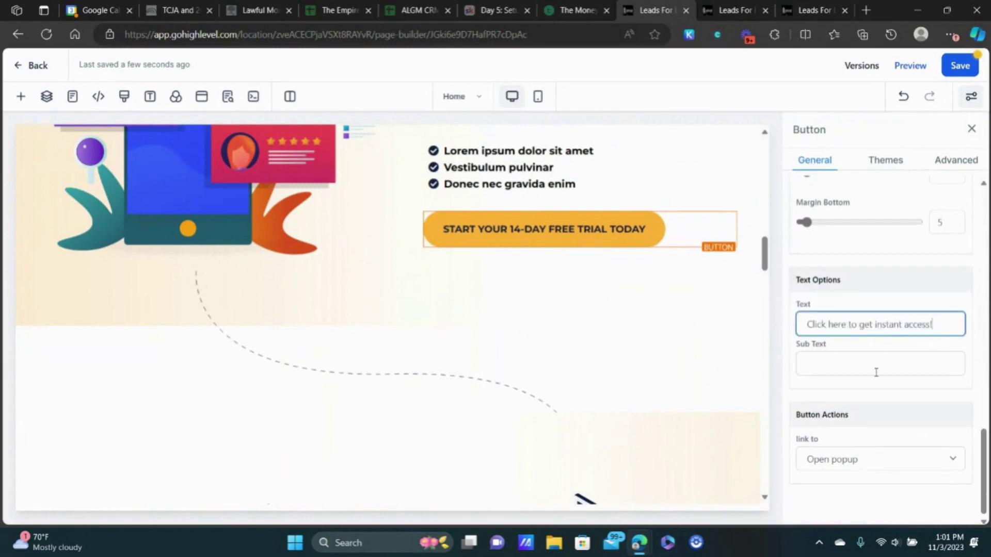
pyautogui.click(877, 365)
pyautogui.write('Only ')
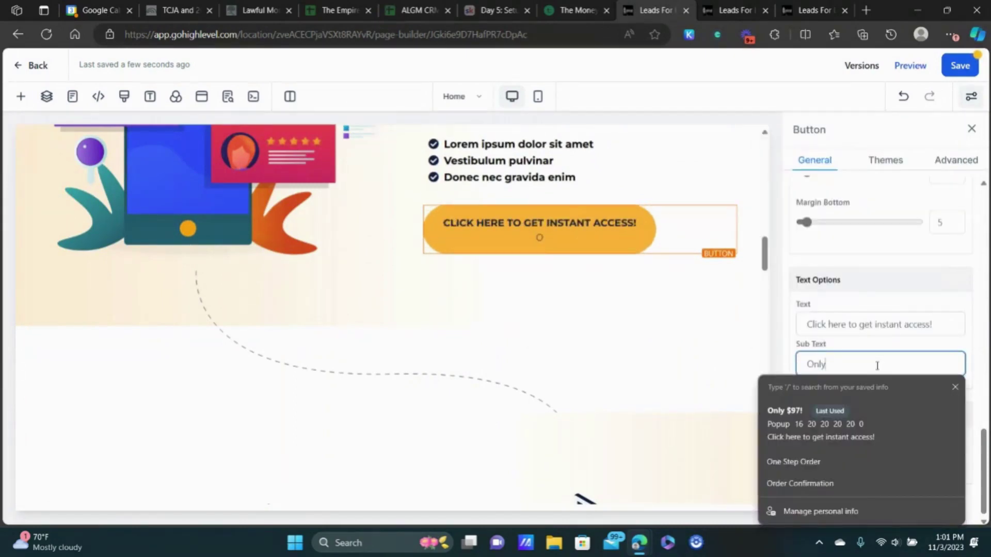
pyautogui.write('$97')
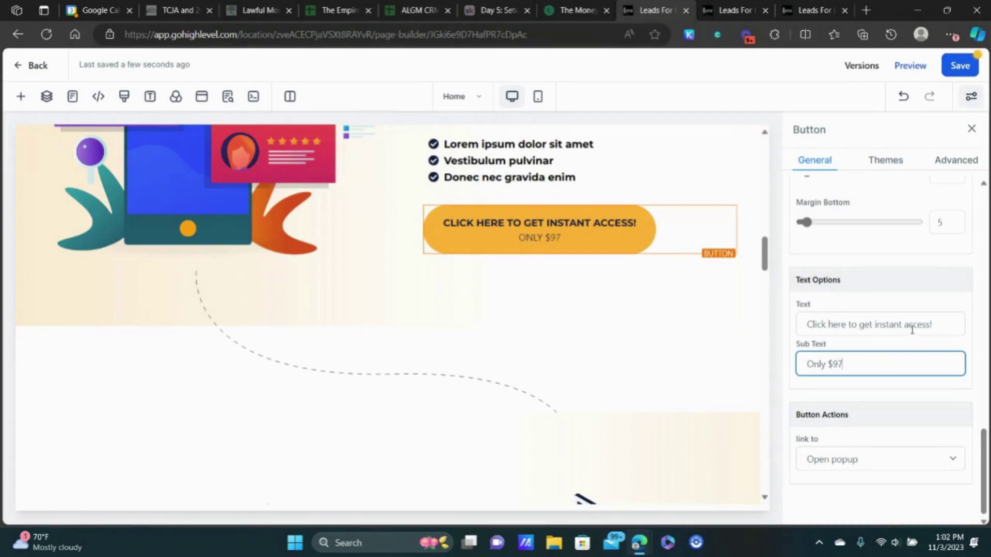
pyautogui.click(961, 66)
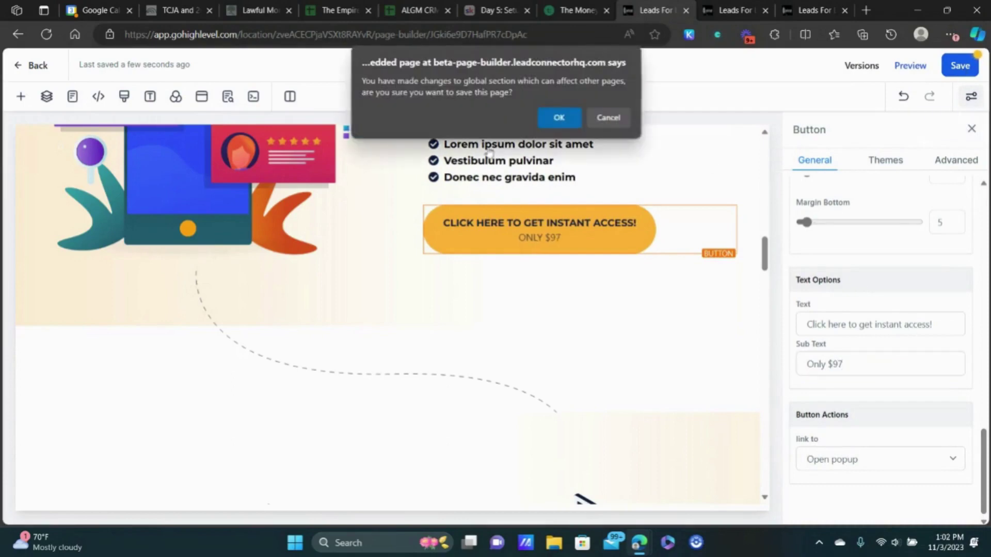
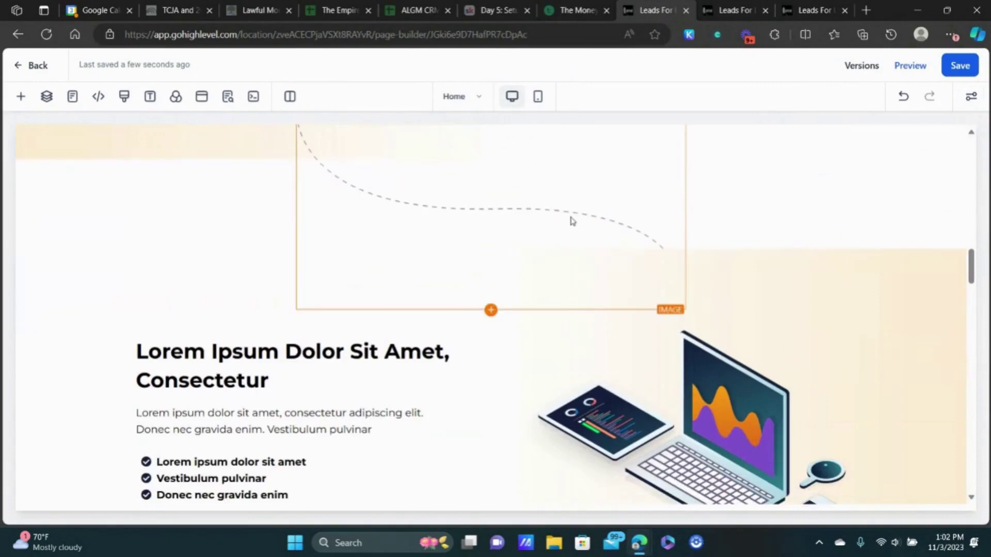
# - Review the page's sections down to the frequently asked questions, and recheck the hero and the first feature section
pyautogui.scroll(-3, 385, 198)
pyautogui.scroll(-15, 445, 234)
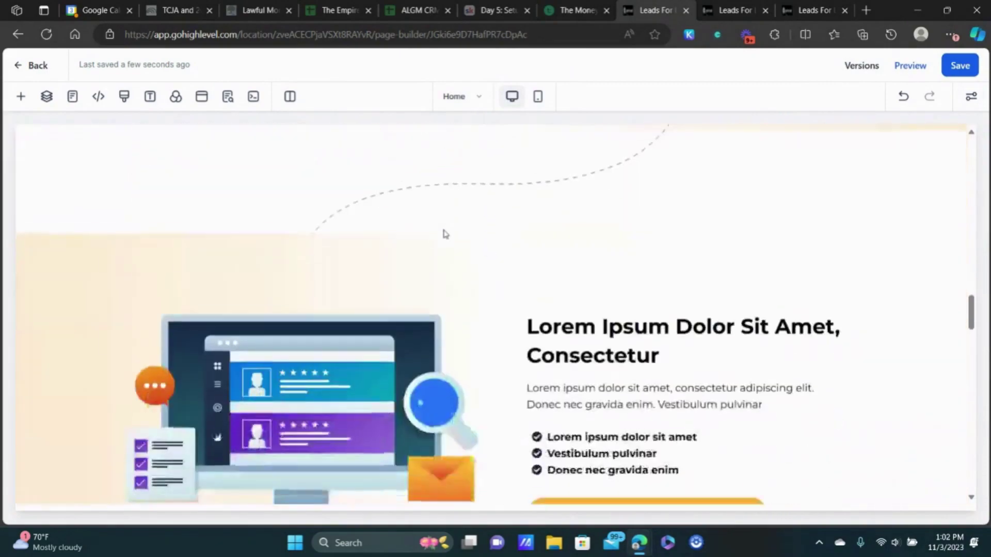
pyautogui.scroll(-15, 443, 233)
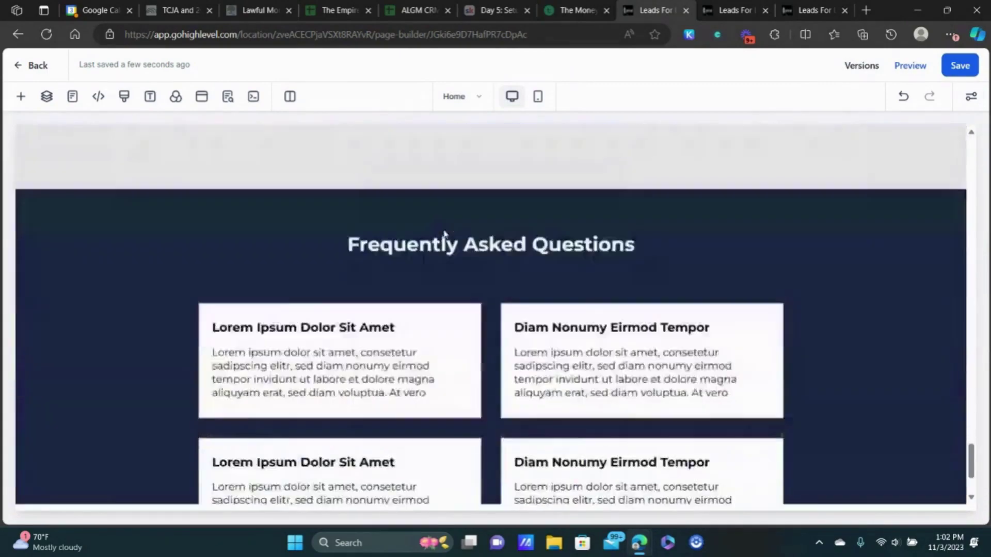
pyautogui.scroll(3, 465, 279)
pyautogui.scroll(20, 494, 326)
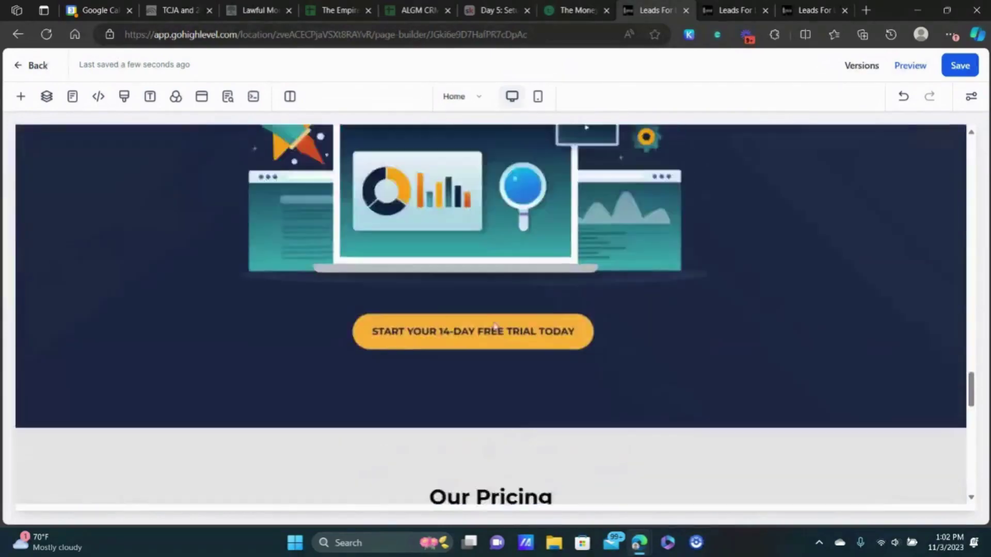
pyautogui.scroll(10, 495, 326)
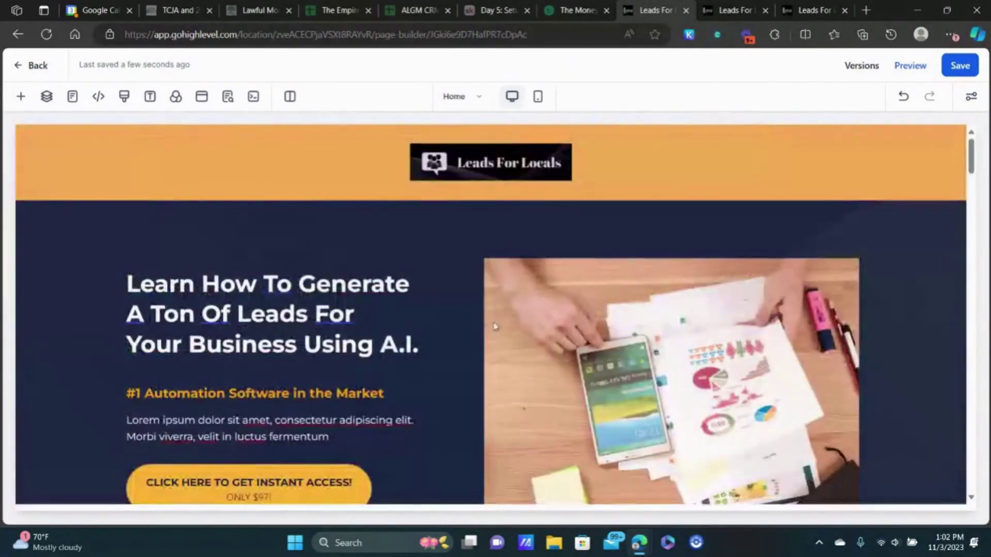
pyautogui.scroll(-8, 439, 289)
pyautogui.scroll(-8, 351, 277)
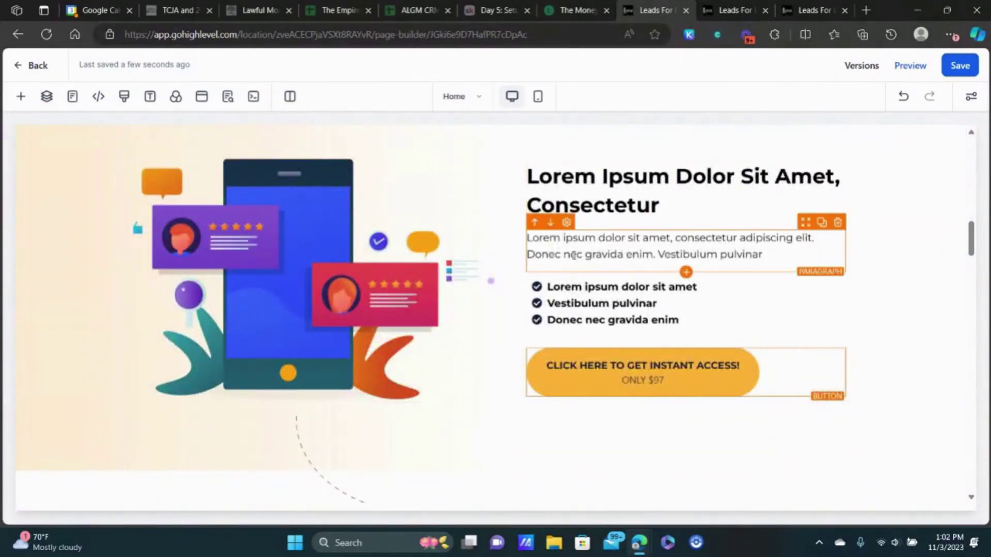
# - Delete the feature section with the desktop monitor and magnifying glass illustration
pyautogui.scroll(-12, 482, 265)
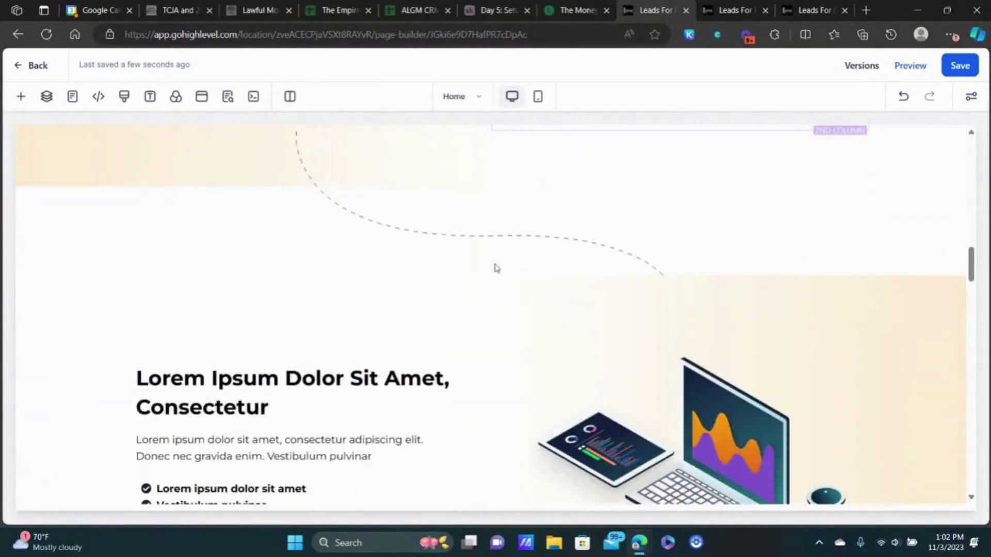
pyautogui.scroll(-5, 389, 246)
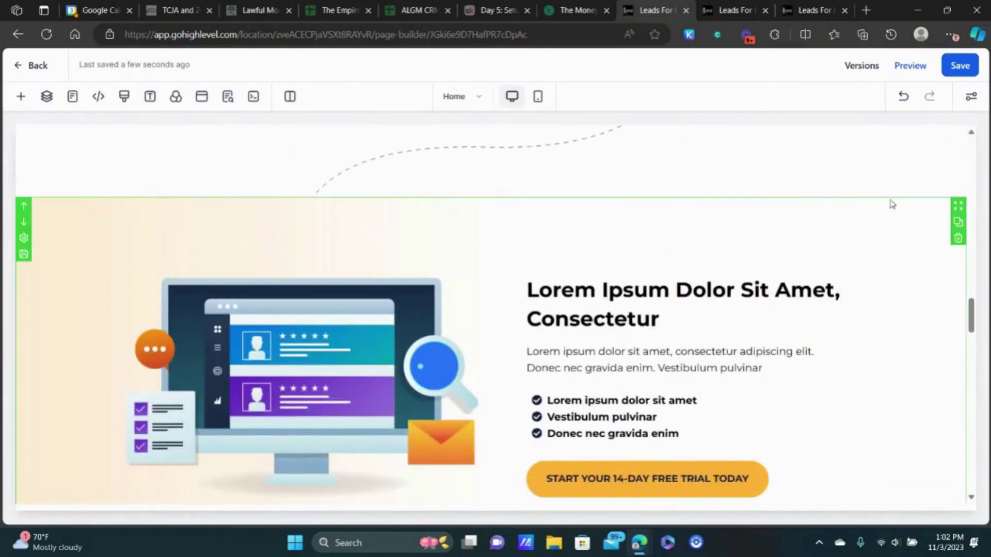
pyautogui.click(958, 240)
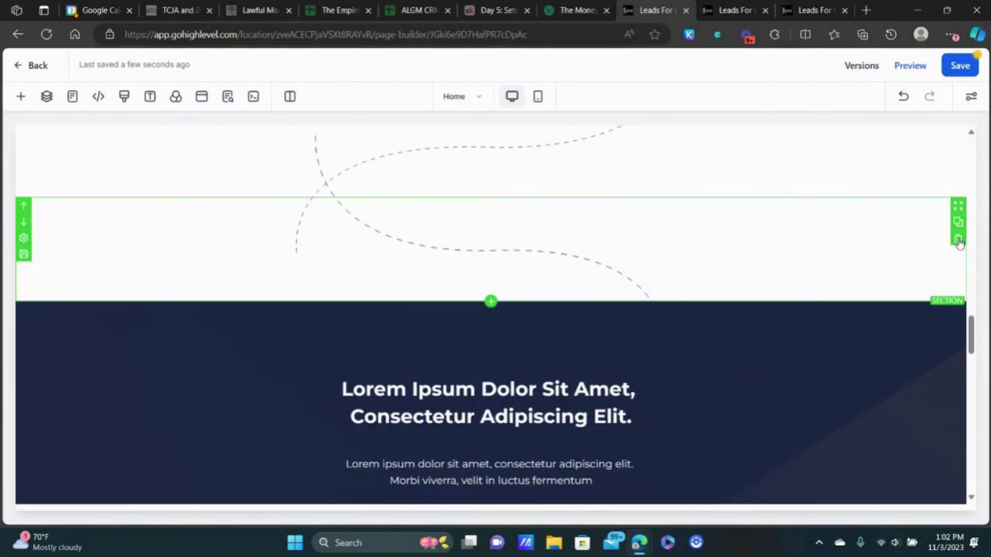
# - Delete the "Our Pricing" section with the Basic, Essential and Premium plans
pyautogui.scroll(-10, 805, 221)
pyautogui.scroll(-3, 803, 226)
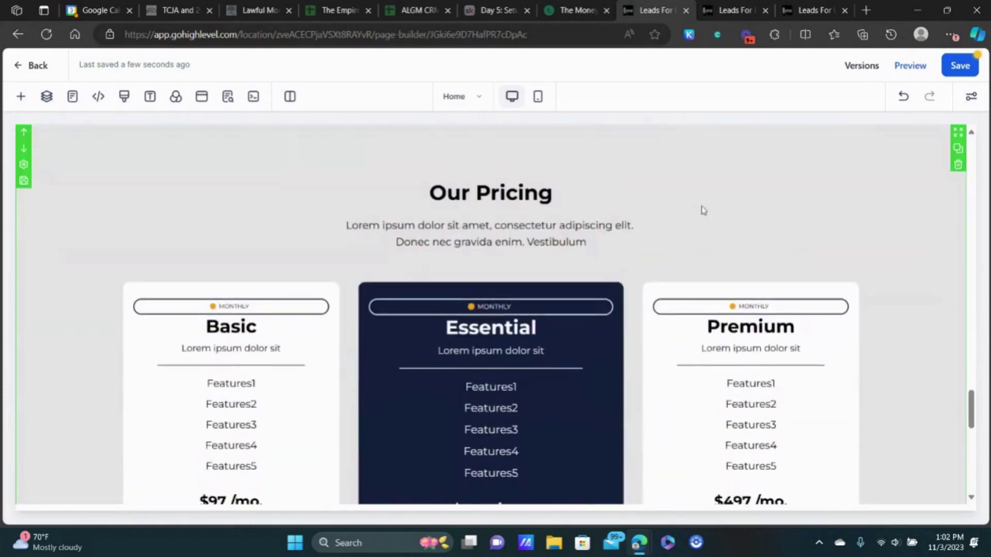
pyautogui.scroll(1, 703, 210)
pyautogui.click(959, 228)
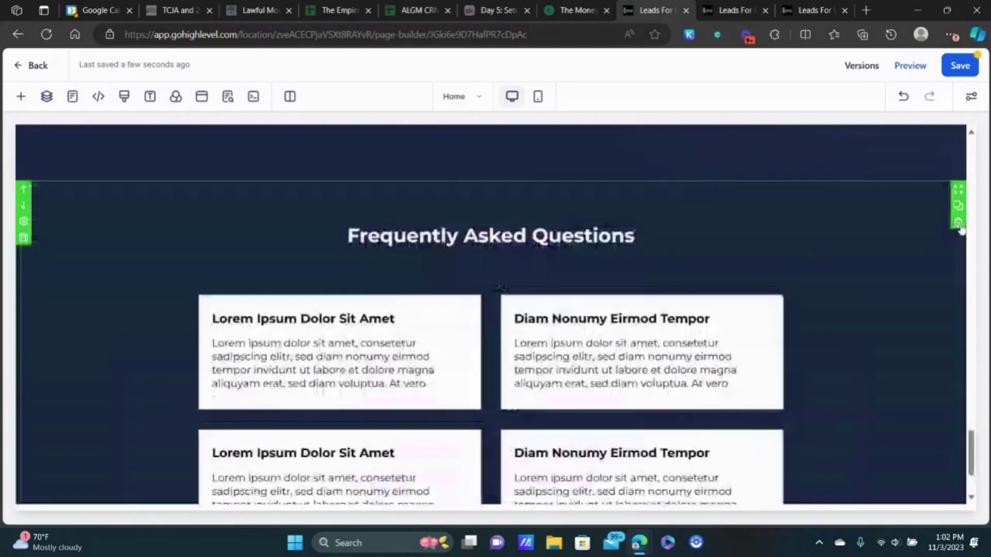
pyautogui.scroll(1, 779, 209)
pyautogui.scroll(-1, 779, 209)
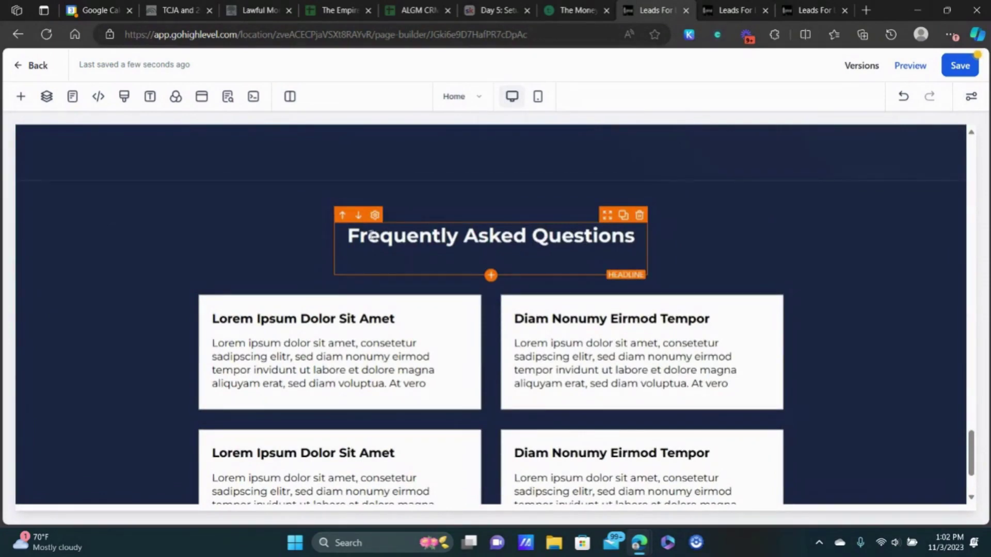
# - Change the background color of the Frequently Asked Questions section to light orange
pyautogui.scroll(15, 739, 287)
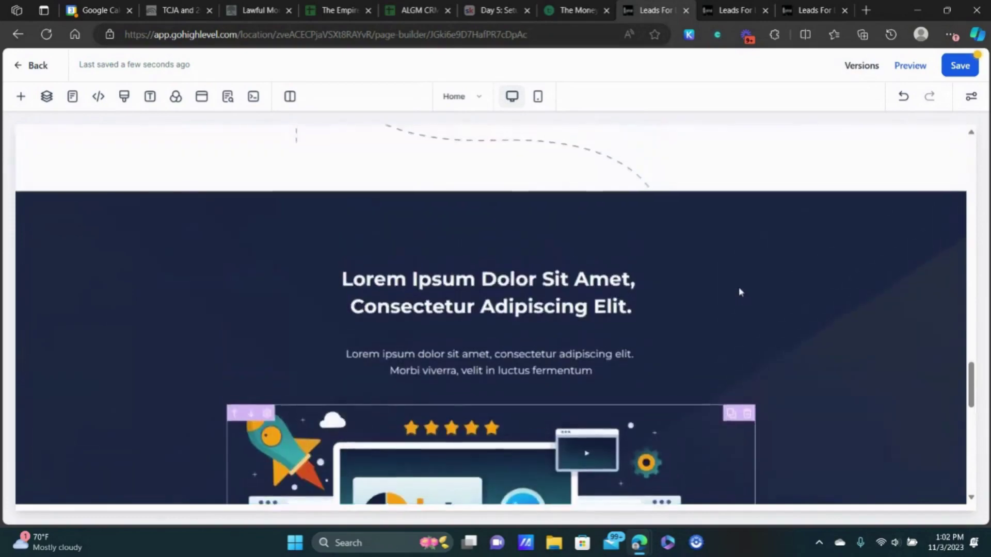
pyautogui.scroll(8, 739, 289)
pyautogui.scroll(-10, 739, 274)
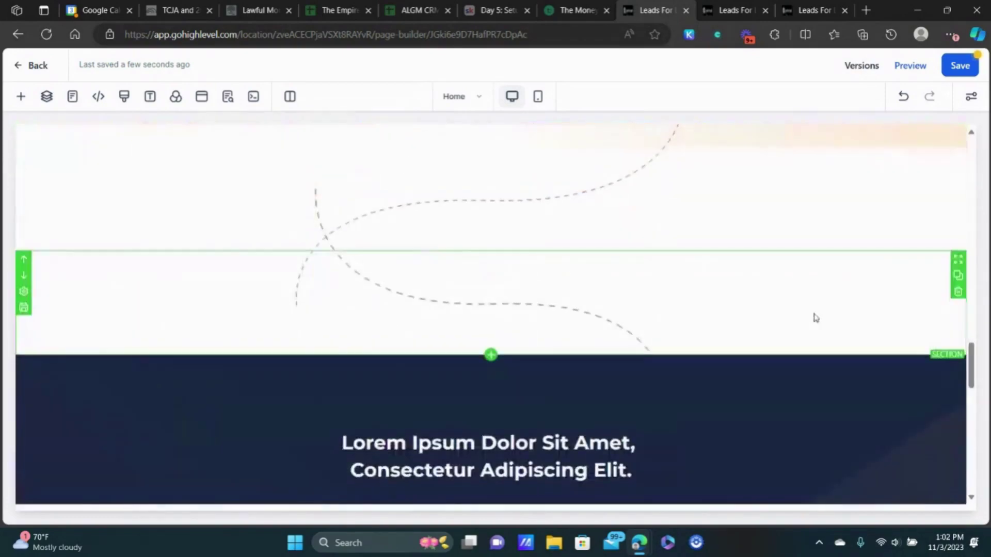
pyautogui.scroll(-10, 794, 273)
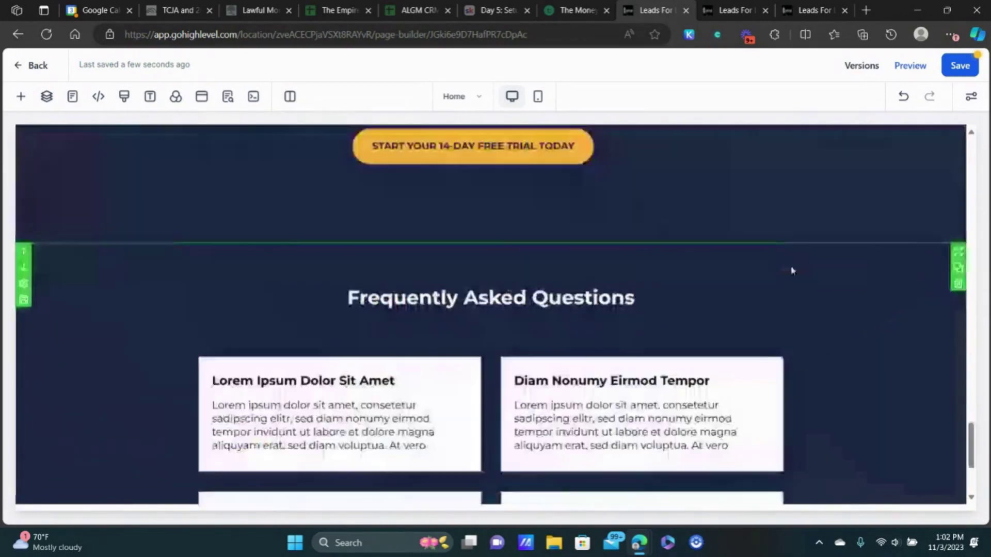
pyautogui.click(23, 278)
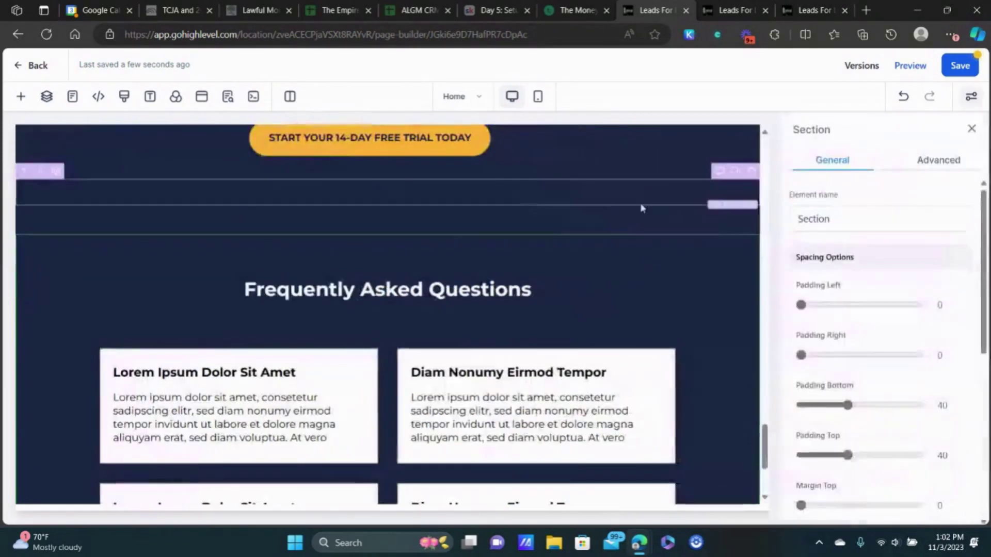
pyautogui.scroll(-6, 911, 289)
pyautogui.click(956, 274)
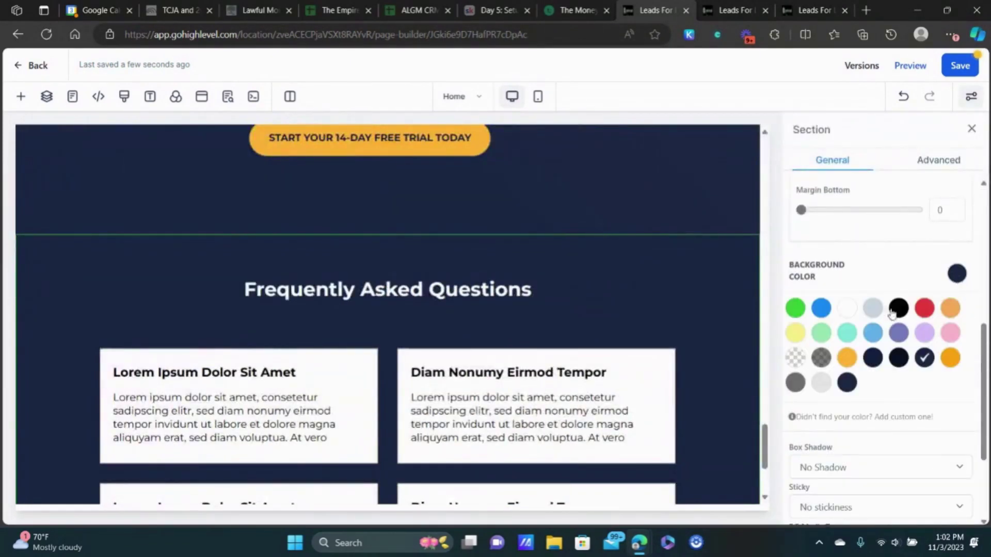
# - Make the Frequently Asked Questions headline's bold text black and set its desktop font size to 42
pyautogui.click(439, 288)
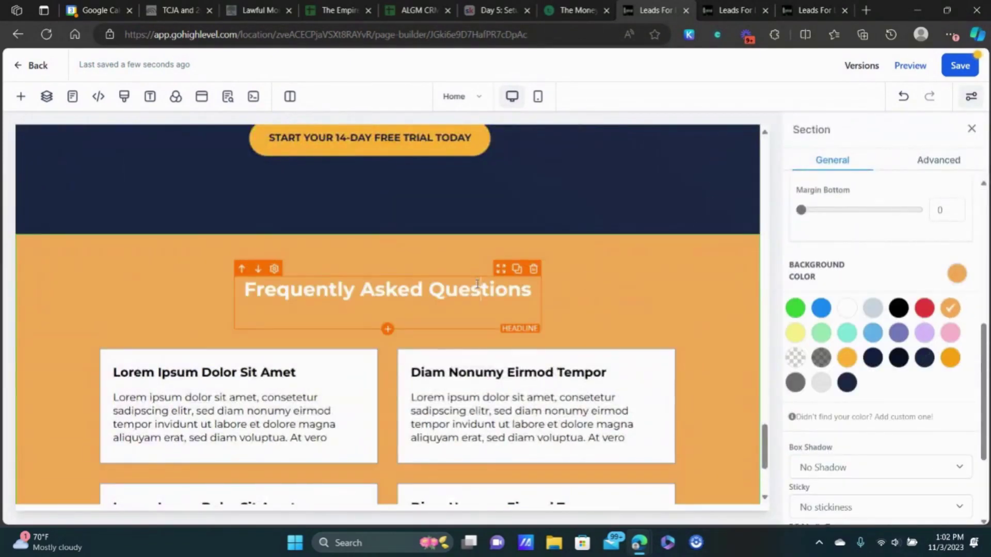
pyautogui.scroll(6, 955, 274)
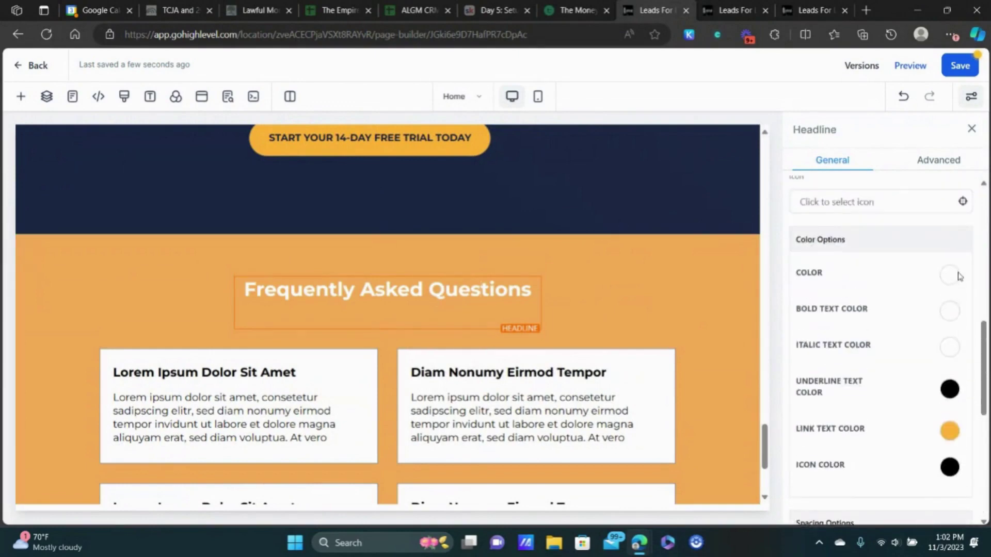
pyautogui.scroll(2, 915, 214)
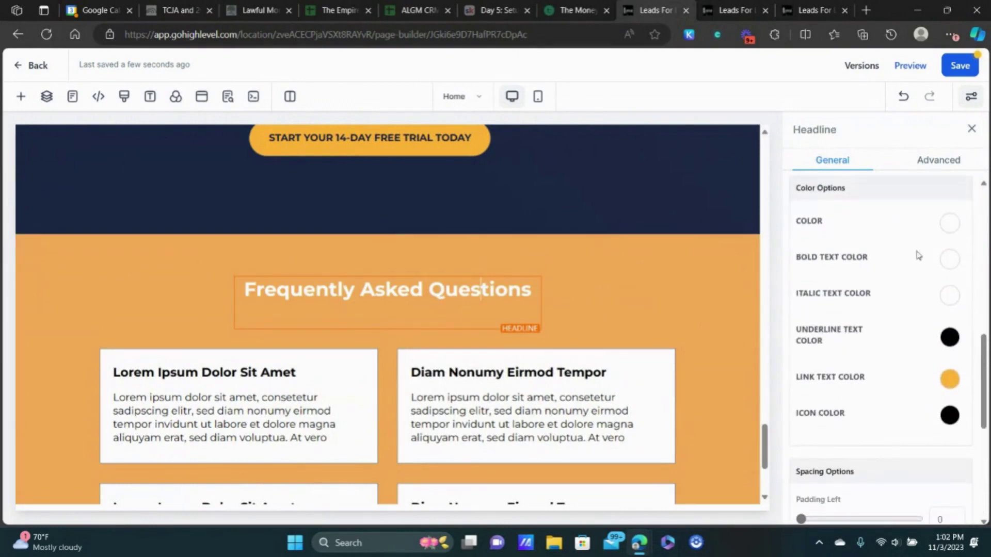
pyautogui.click(950, 259)
pyautogui.click(907, 290)
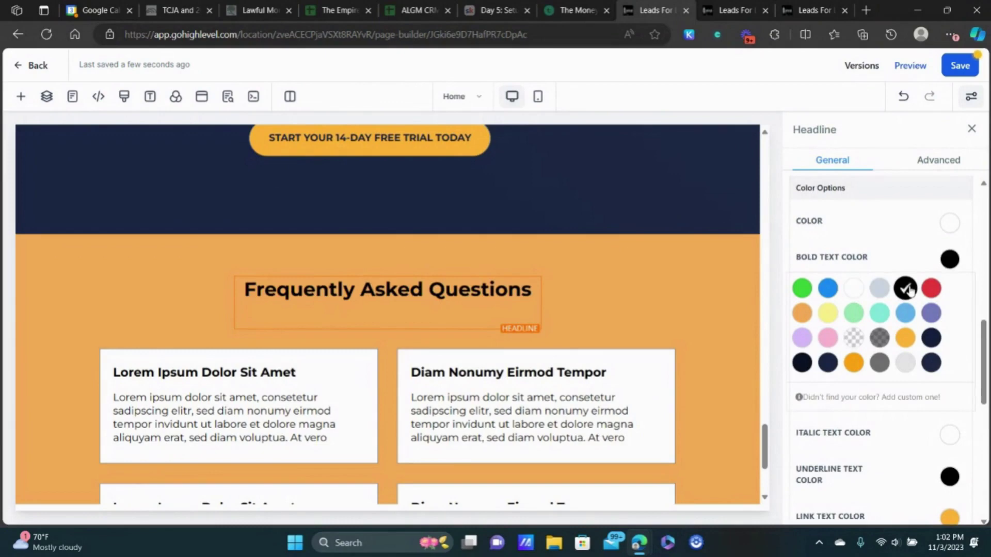
pyautogui.scroll(-8, 867, 227)
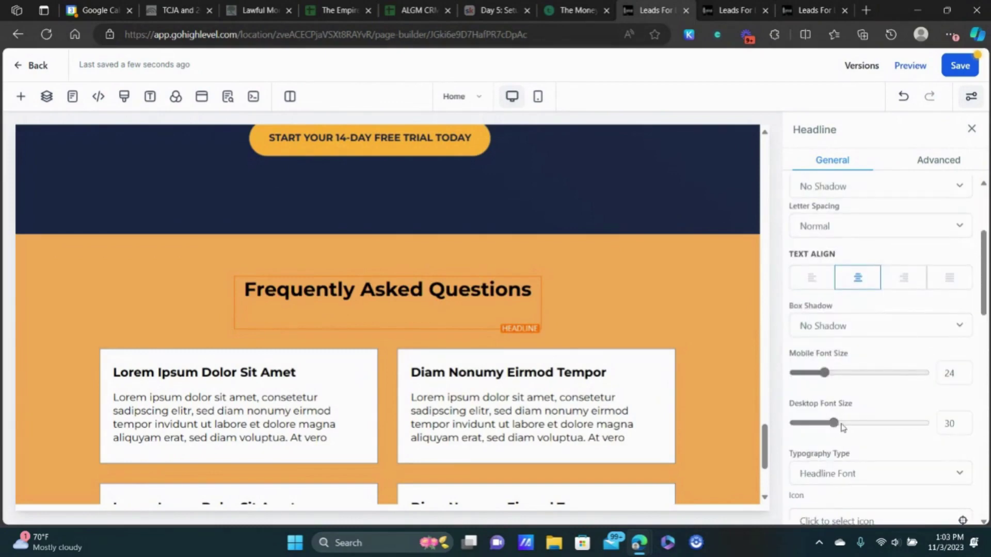
pyautogui.moveTo(841, 425); pyautogui.dragTo(855, 424)
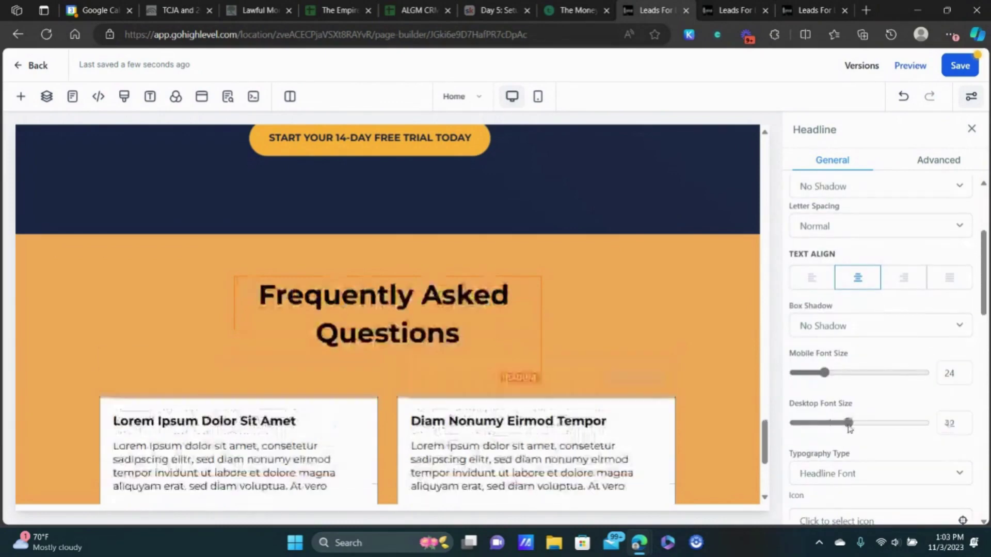
pyautogui.click(550, 238)
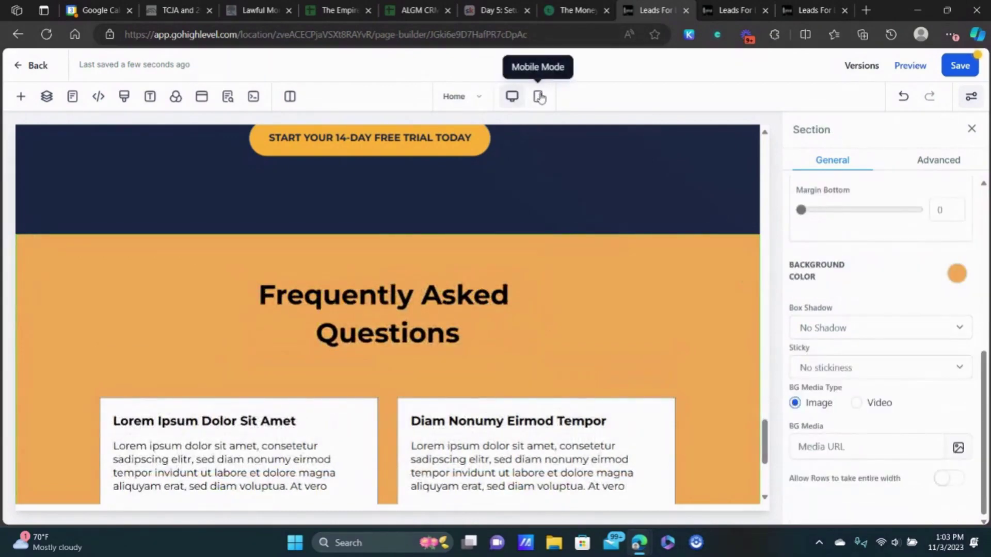
# - In the mobile view, set the Frequently Asked Questions headline's mobile font size to 27, and return to the desktop view
pyautogui.click(539, 97)
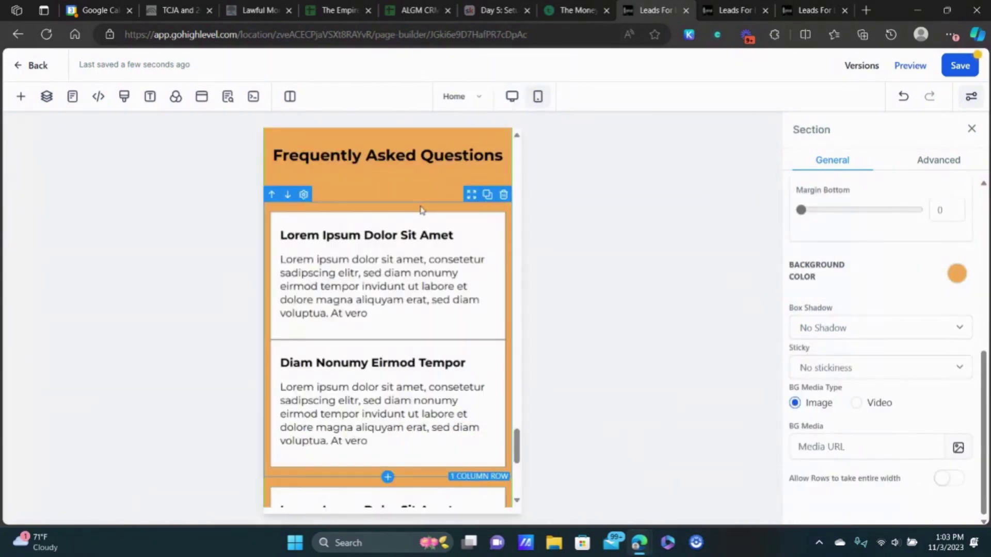
pyautogui.scroll(3, 421, 209)
pyautogui.click(405, 326)
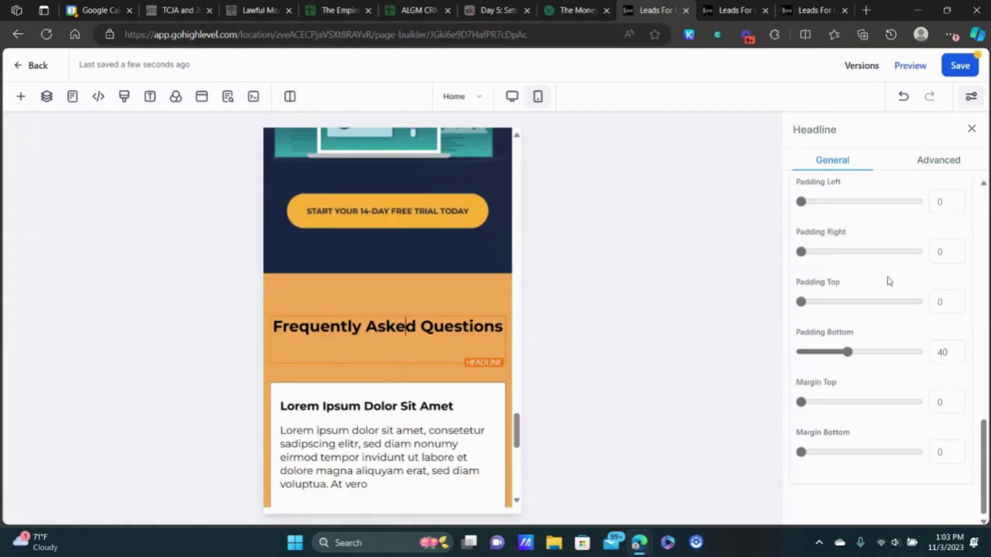
pyautogui.scroll(10, 889, 282)
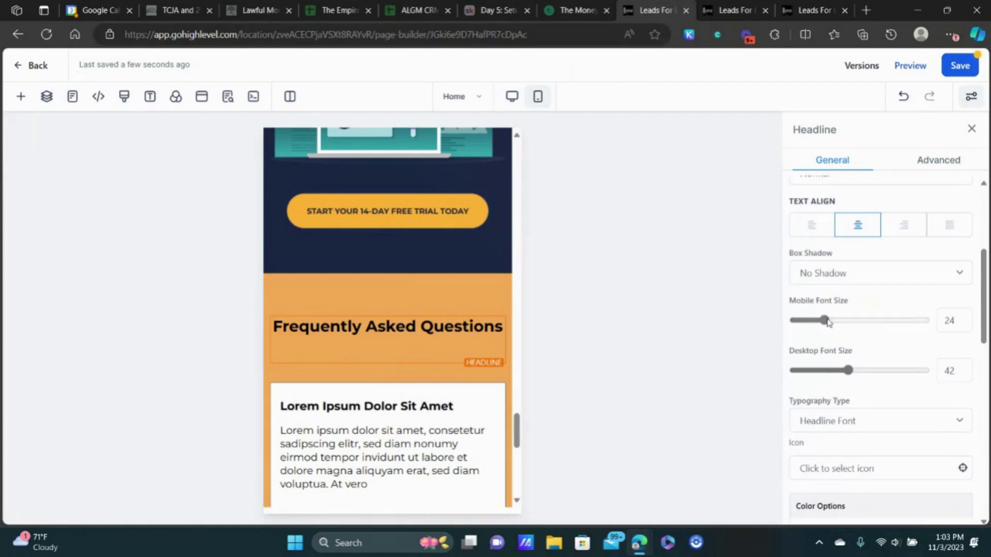
pyautogui.moveTo(824, 321); pyautogui.dragTo(830, 320)
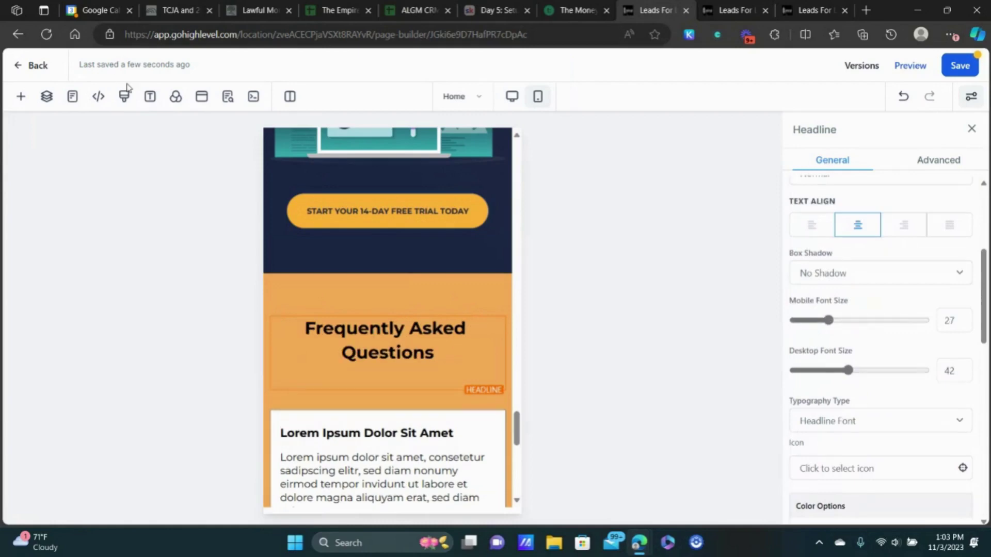
pyautogui.click(512, 96)
pyautogui.click(971, 130)
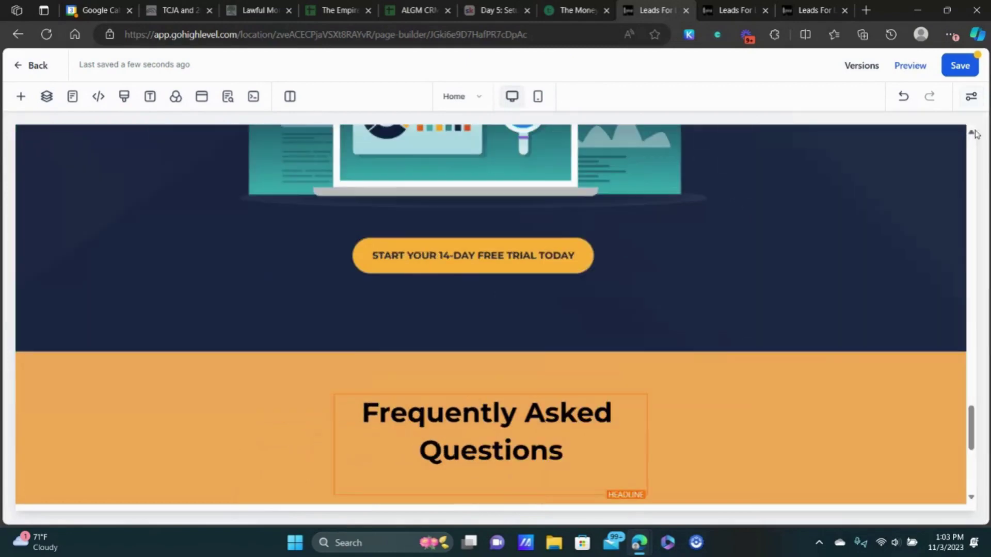
# - Review the Frequently Asked Questions section and the sections above it, including the one with the rocket and laptop illustration
pyautogui.scroll(-4, 661, 258)
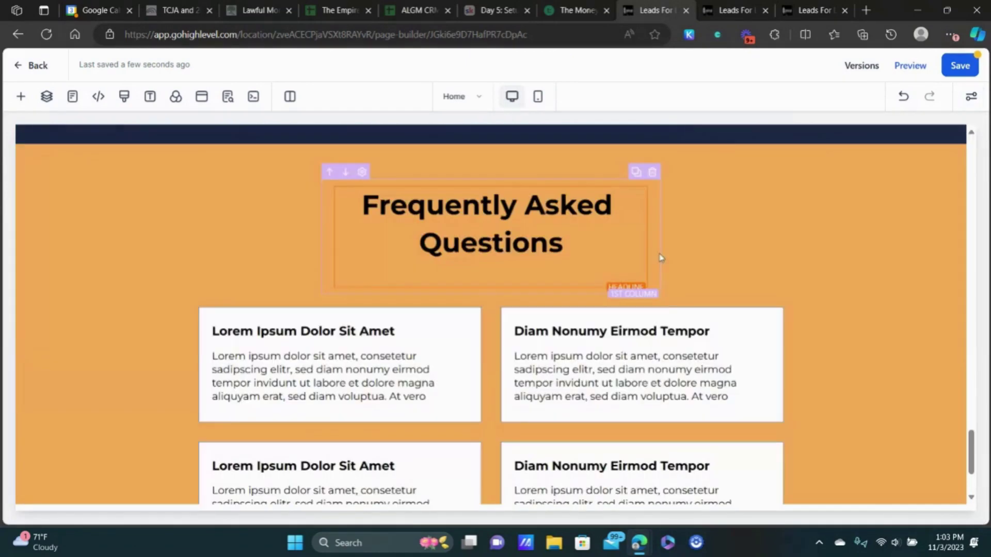
pyautogui.scroll(5, 661, 258)
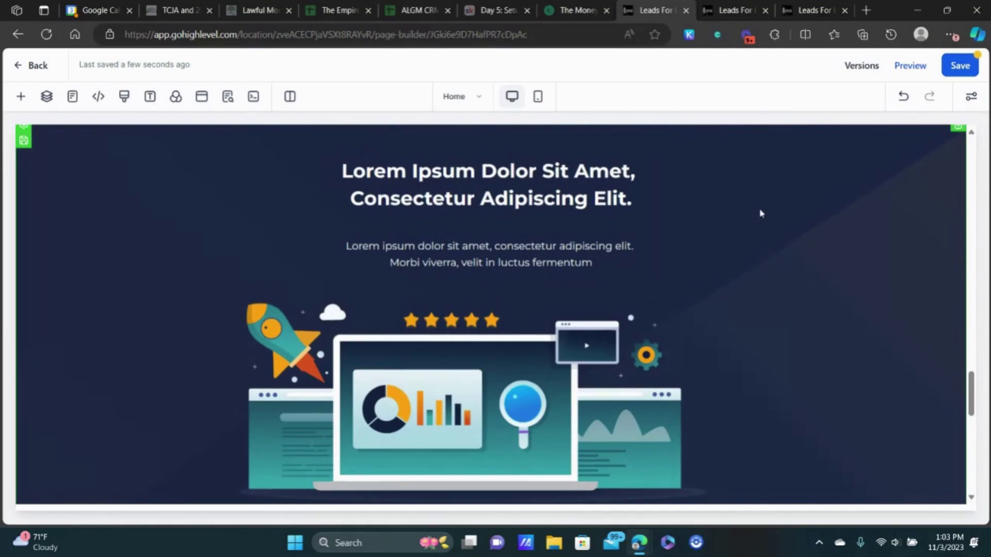
pyautogui.scroll(4, 743, 275)
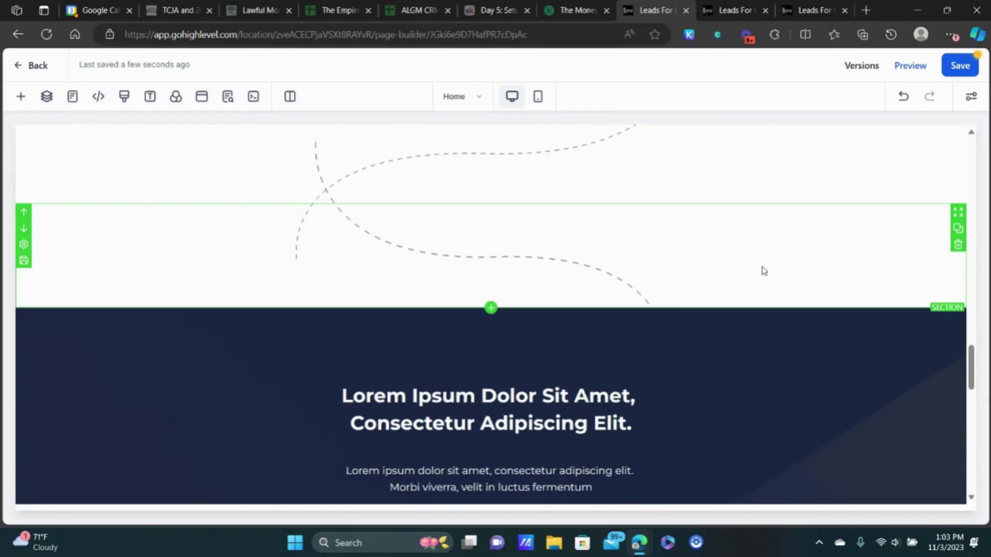
pyautogui.scroll(-6, 716, 236)
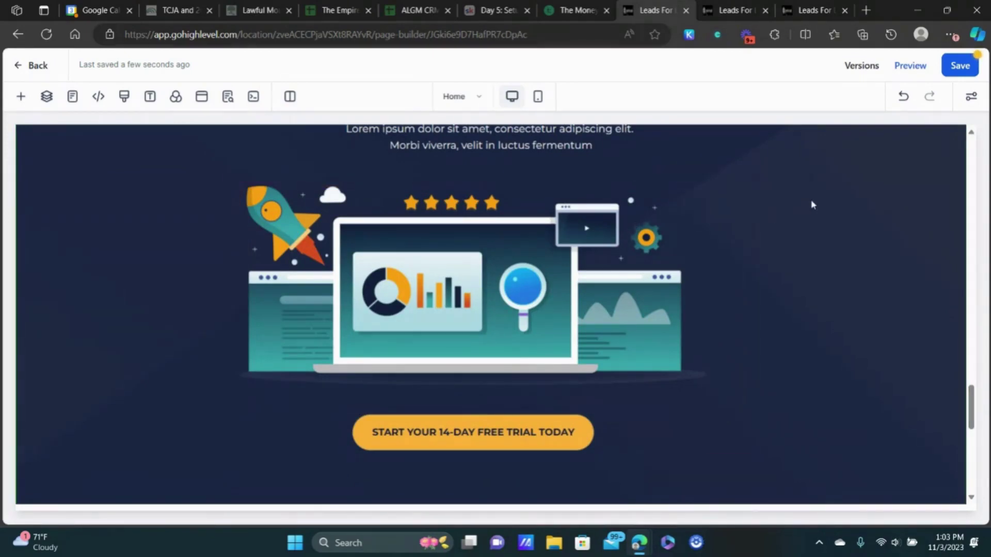
pyautogui.scroll(3, 812, 203)
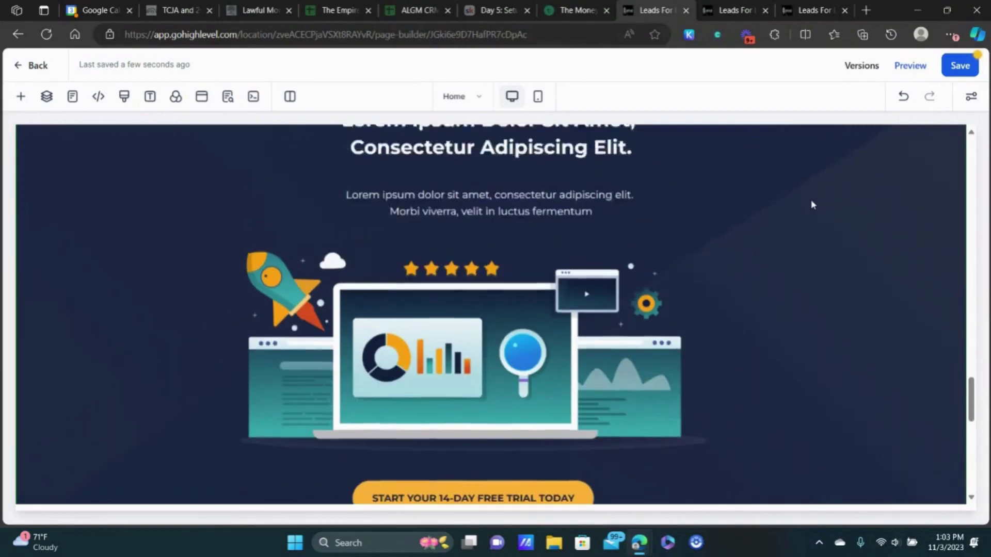
pyautogui.click(485, 227)
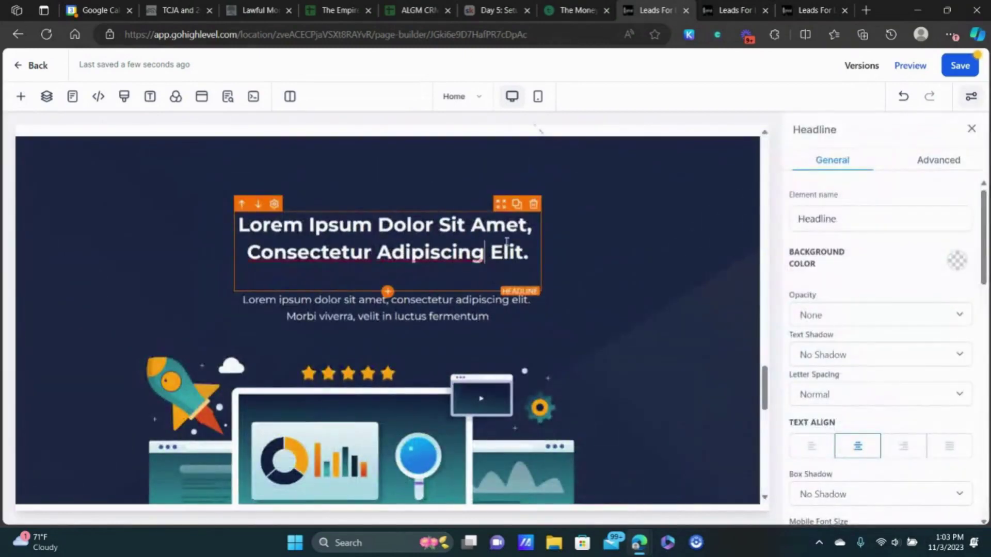
pyautogui.scroll(-5, 506, 243)
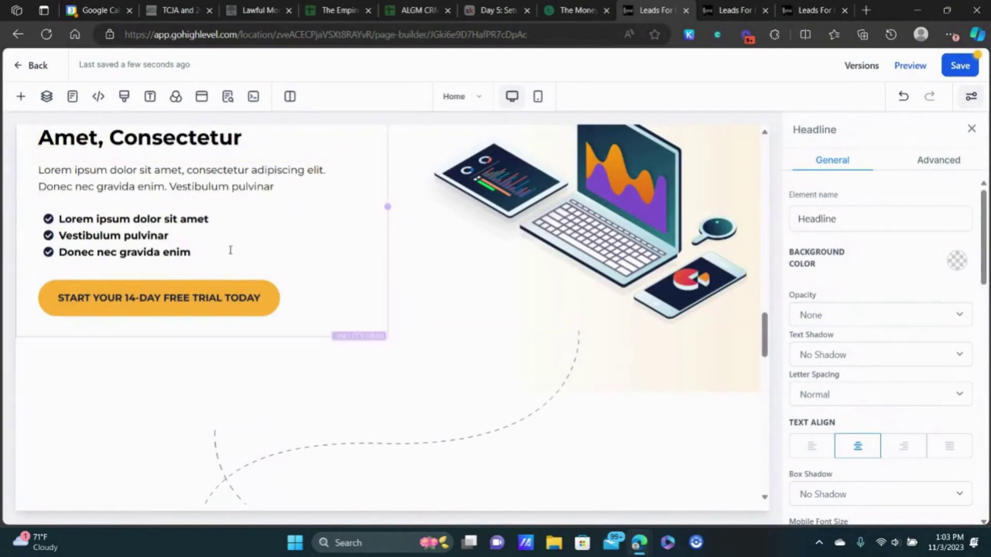
# - Check the text and link action of the free trial button beside the laptop illustration, and return to the page's hero
pyautogui.scroll(3, 422, 290)
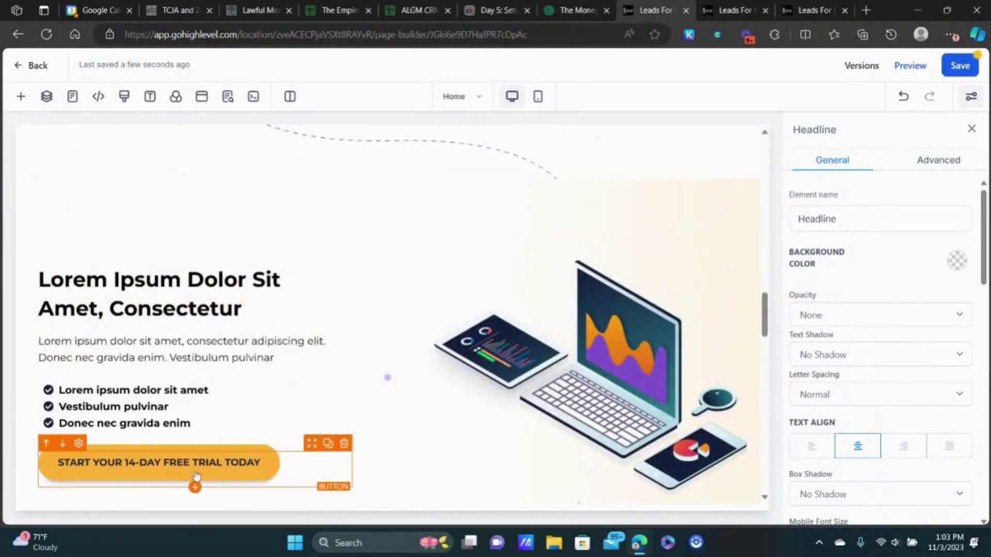
pyautogui.click(268, 447)
pyautogui.scroll(-6, 894, 391)
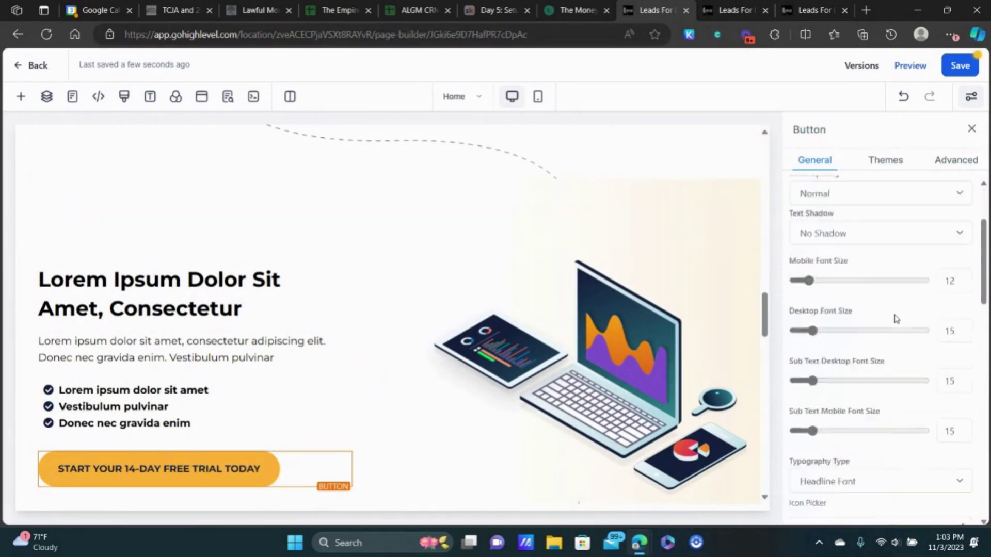
pyautogui.scroll(-5, 895, 390)
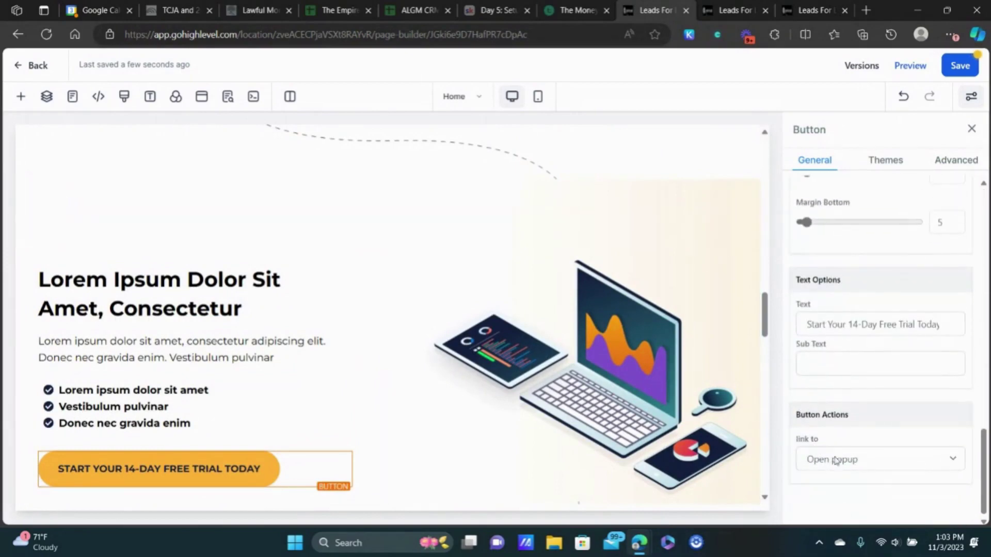
pyautogui.scroll(10, 460, 270)
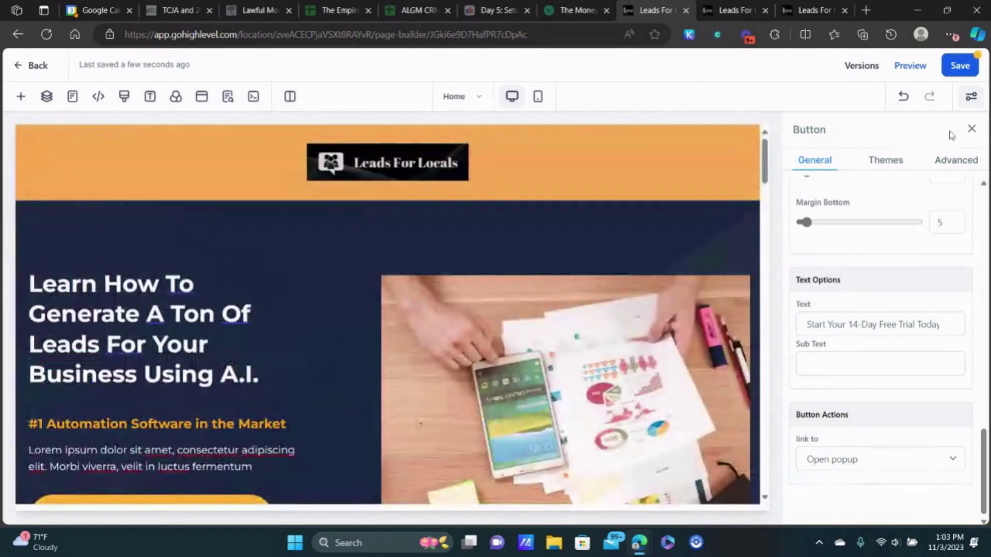
pyautogui.click(971, 129)
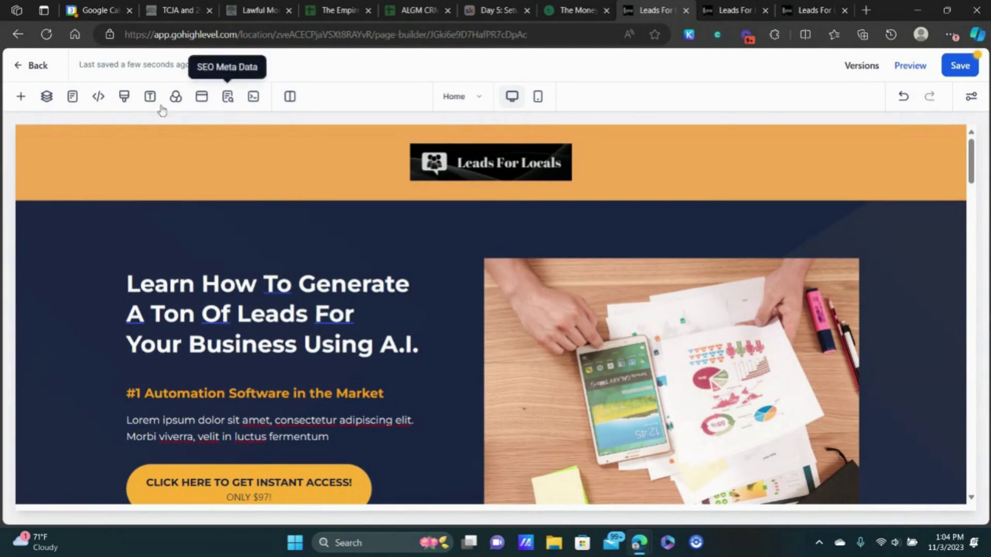
# - Replace the order form in the page's popup with a new 2 Step Order element
pyautogui.click(202, 97)
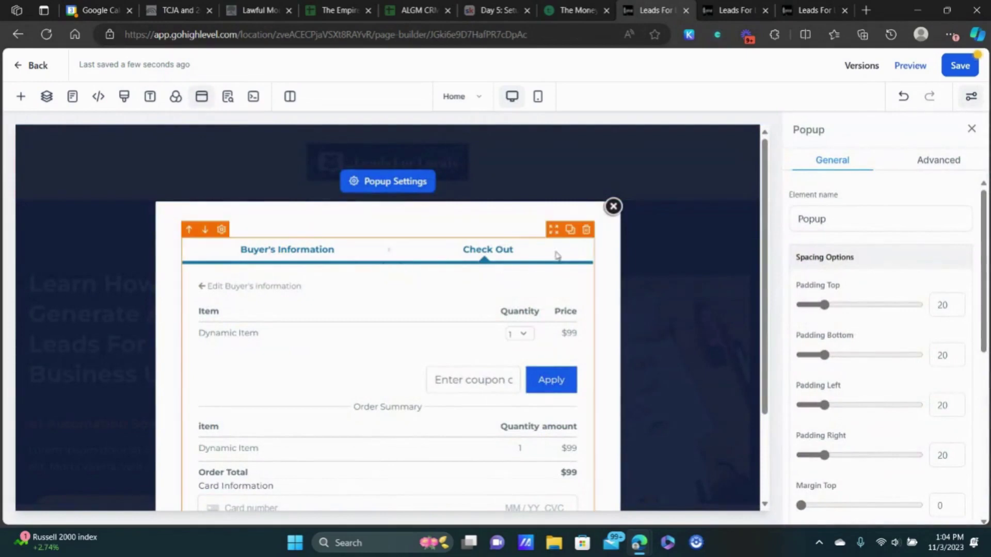
pyautogui.click(586, 230)
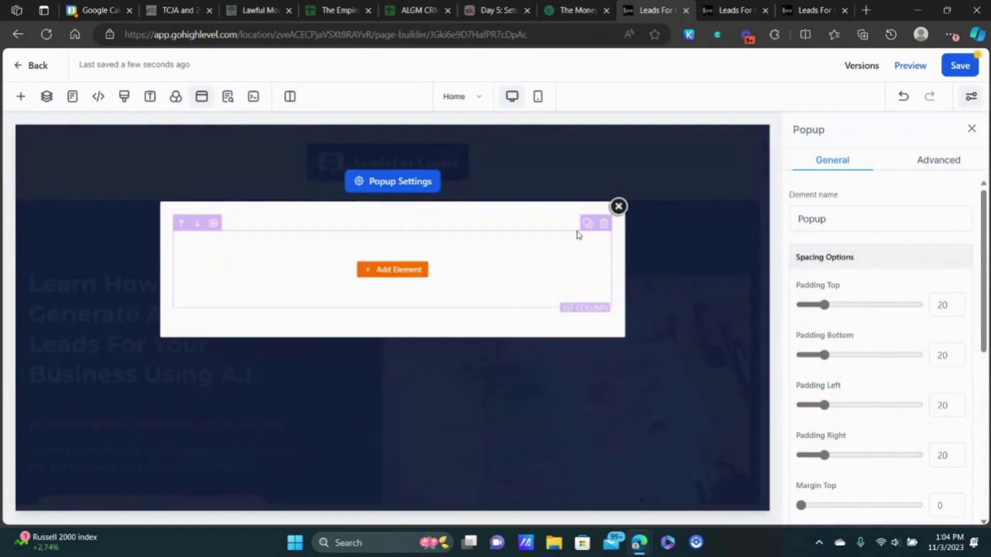
pyautogui.click(391, 274)
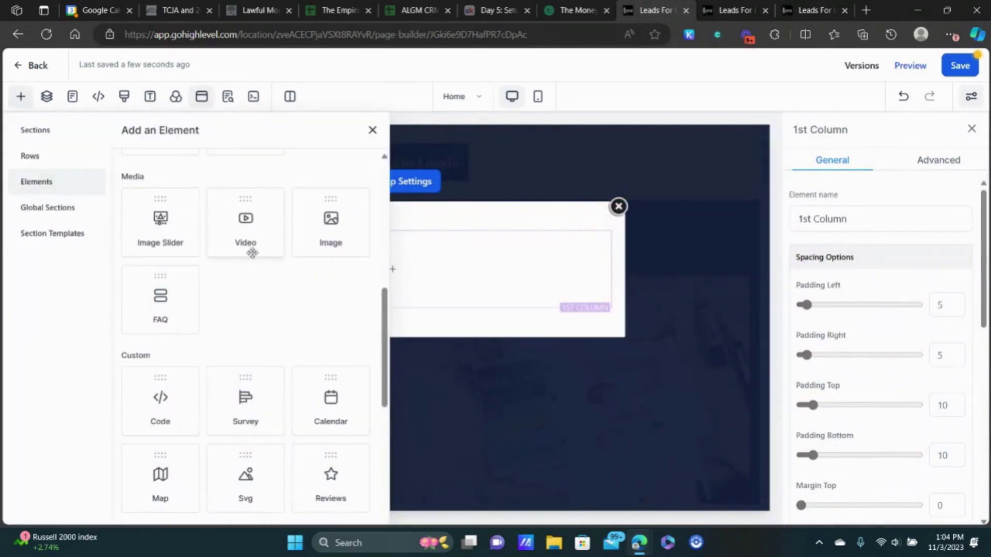
pyautogui.scroll(-7, 252, 253)
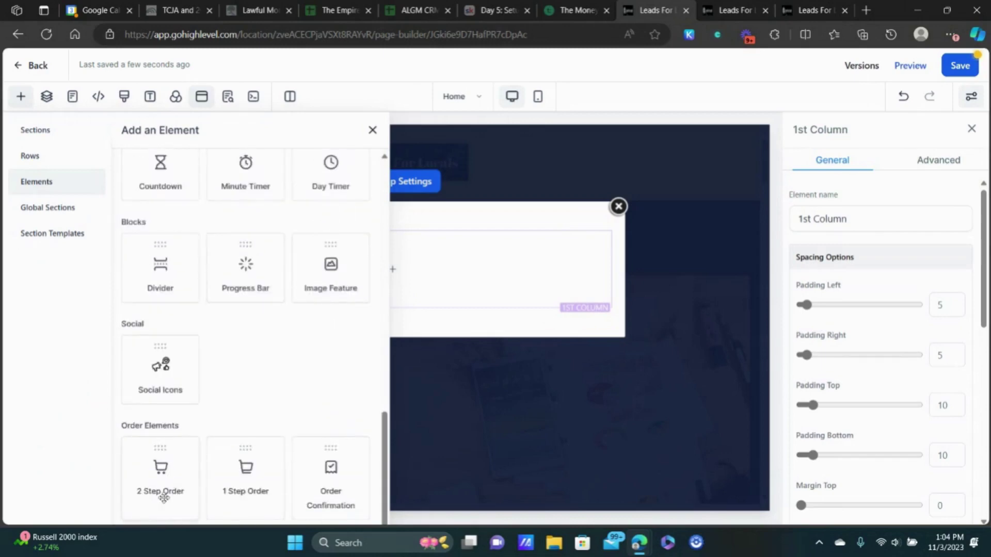
pyautogui.click(157, 484)
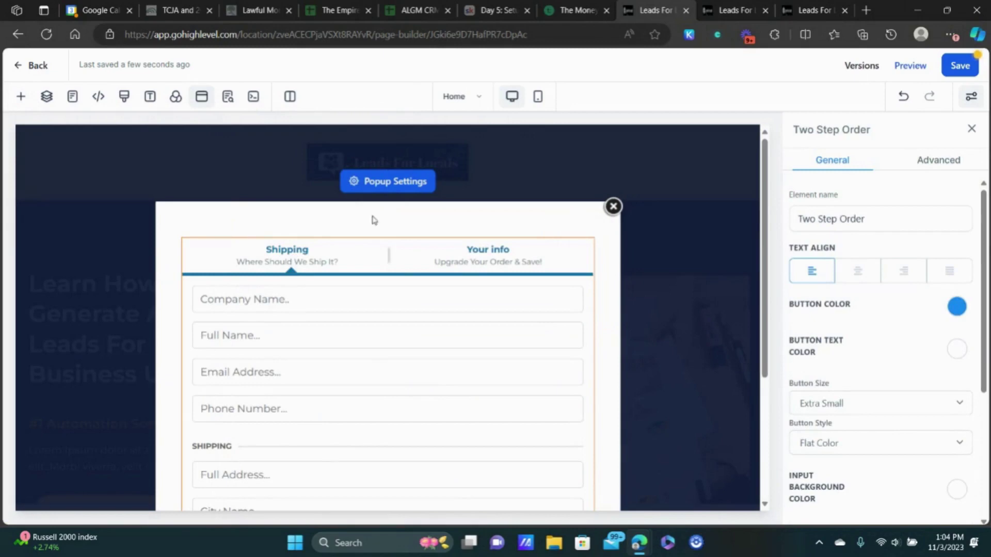
# - Add a headline above the two-step order form in the popup and set its bottom margin to 27
pyautogui.click(18, 102)
pyautogui.scroll(10, 200, 230)
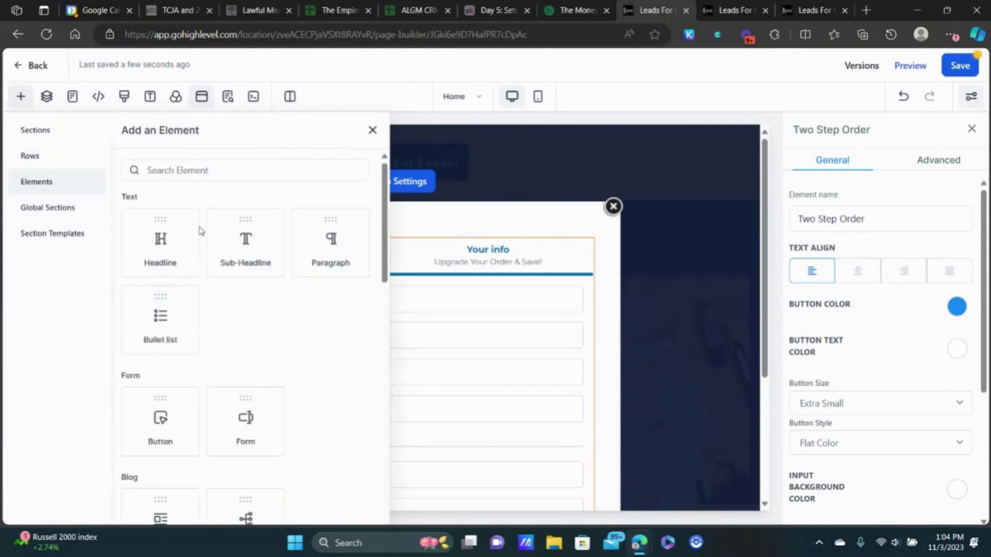
pyautogui.moveTo(171, 246); pyautogui.dragTo(375, 319)
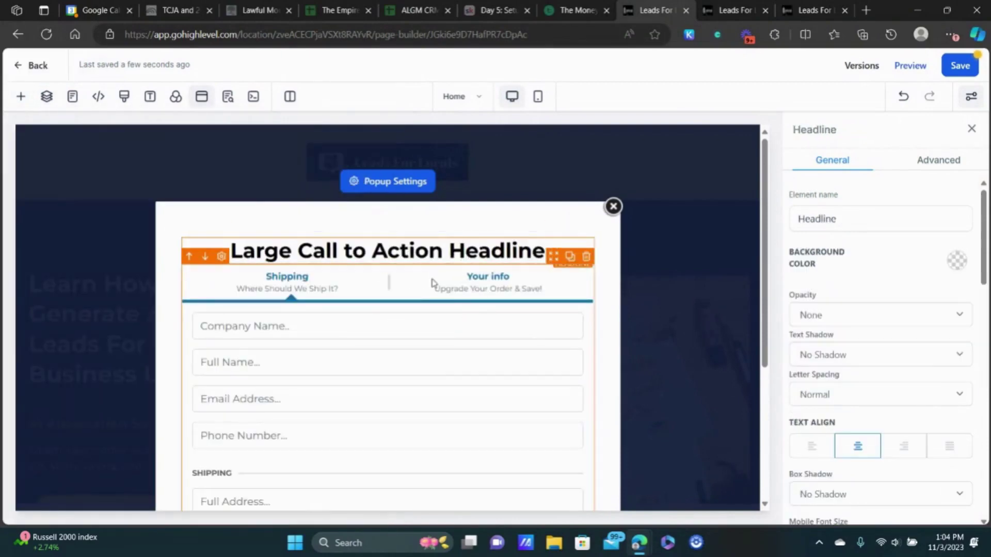
pyautogui.tripleClick(407, 251)
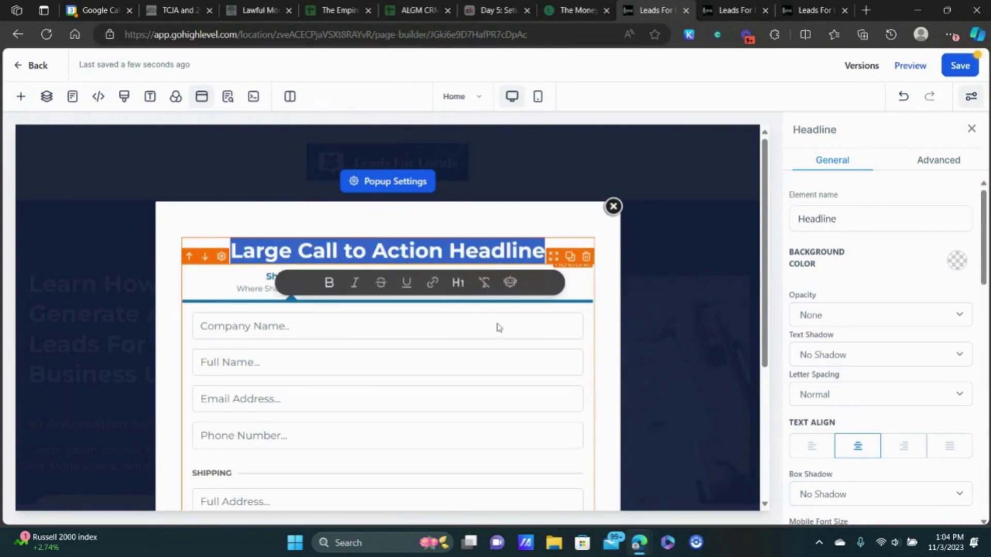
pyautogui.scroll(-10, 885, 280)
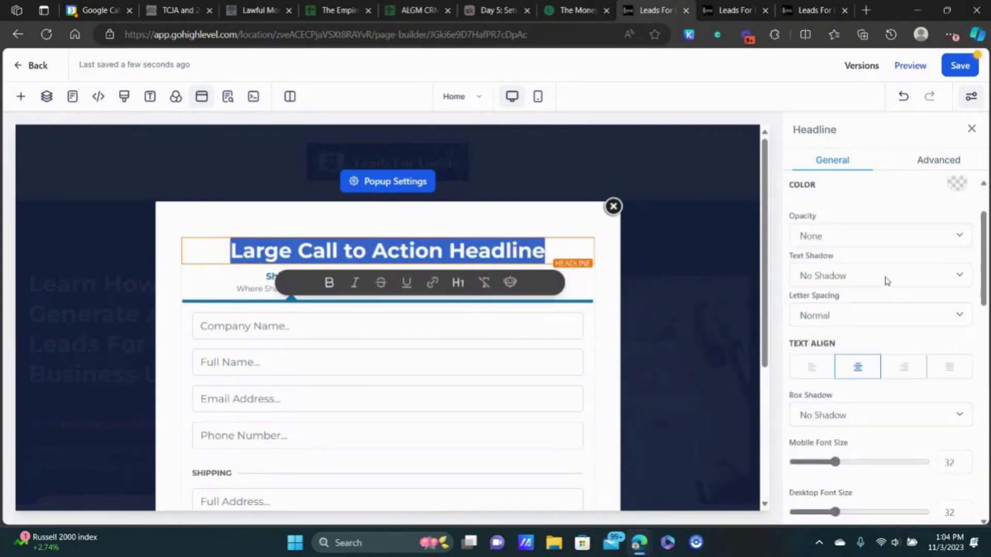
pyautogui.scroll(-4, 885, 281)
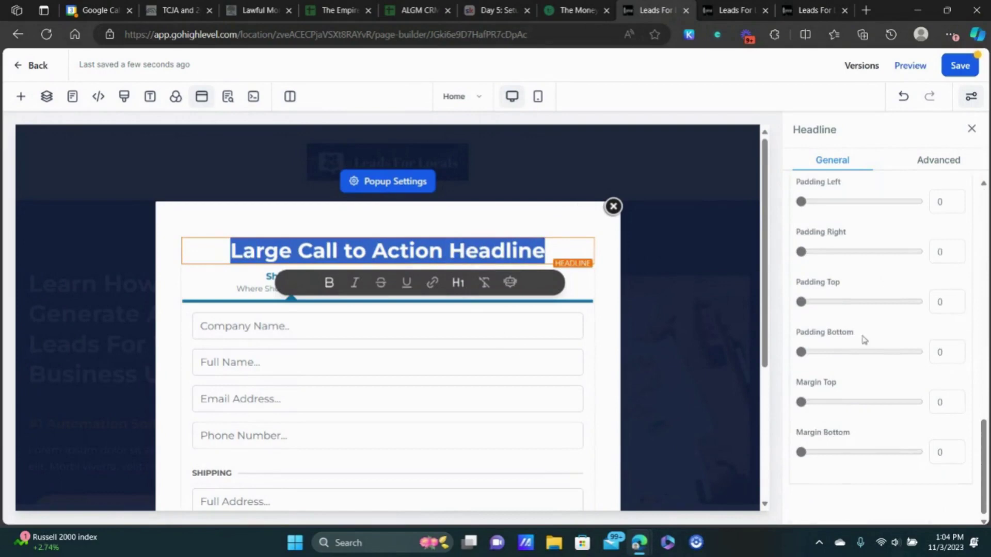
pyautogui.moveTo(801, 452); pyautogui.dragTo(833, 453)
# - Change the popup headline's text to "Complete the order form below to get instant access to the xyz course!"
pyautogui.click(344, 251)
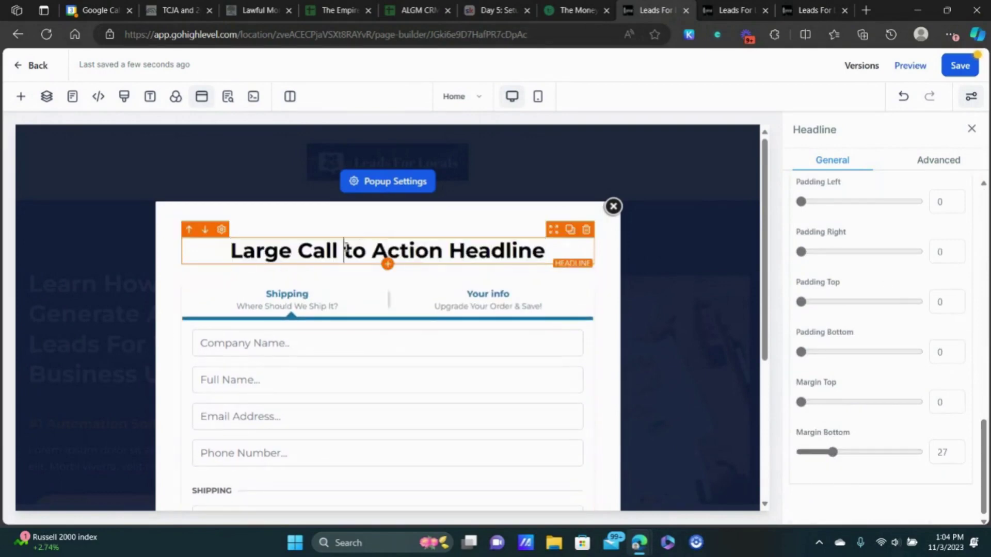
pyautogui.tripleClick(345, 249)
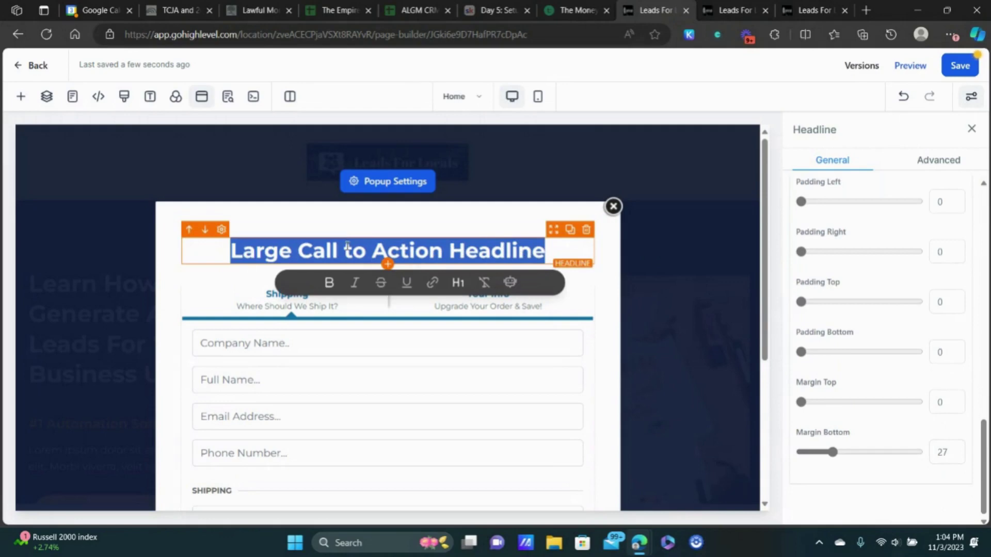
pyautogui.write('Complete')
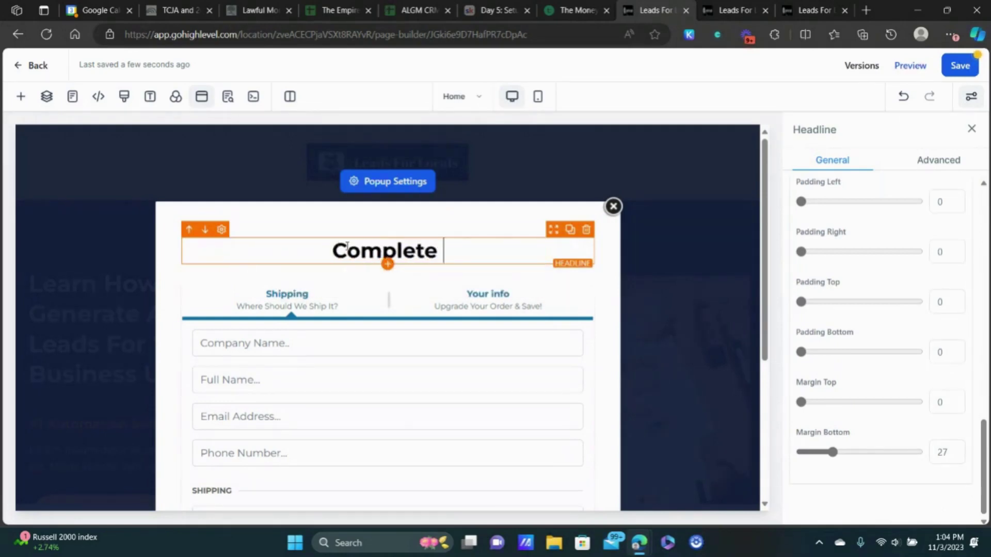
pyautogui.write(' the order form bel')
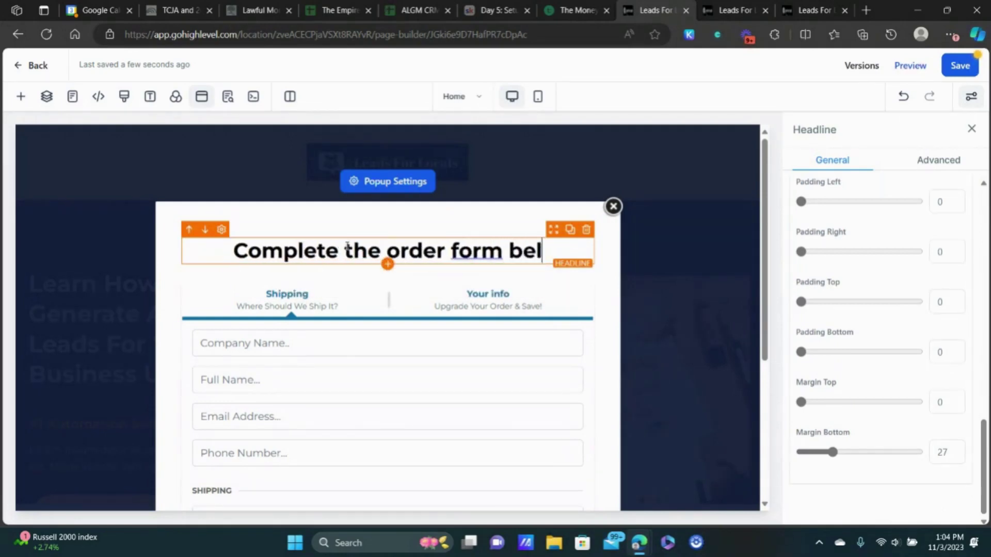
pyautogui.write('ow to get instan')
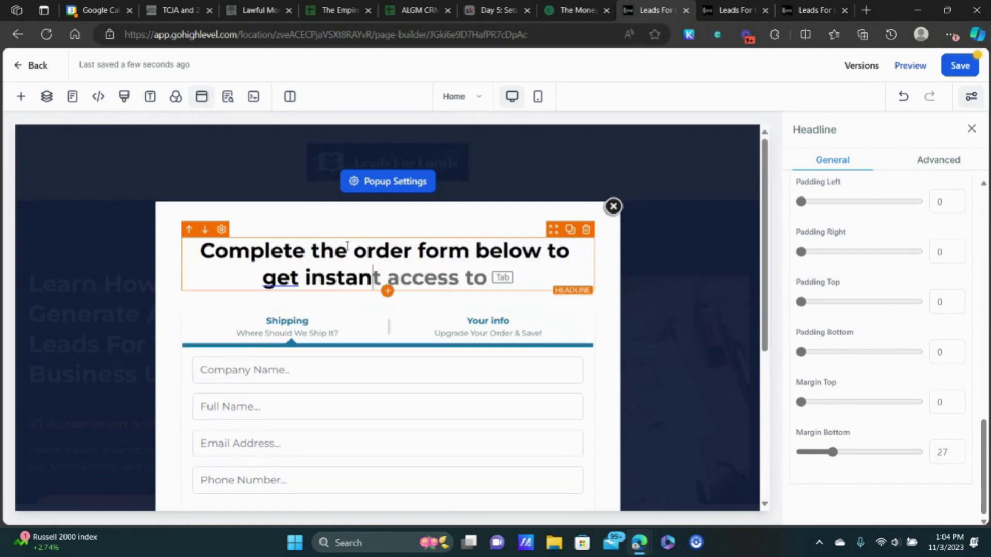
pyautogui.write('t access to th')
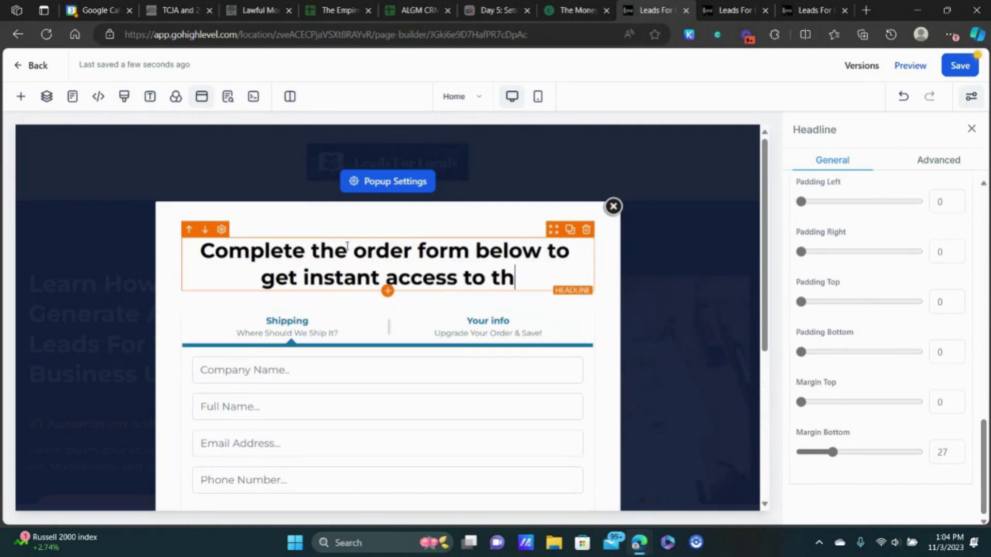
pyautogui.write('e xyz')
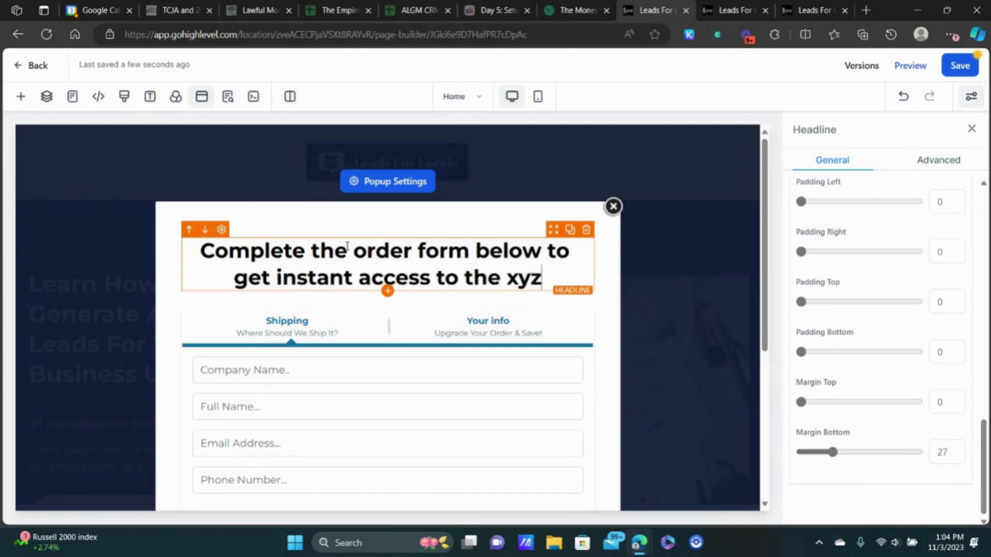
pyautogui.write(' course!')
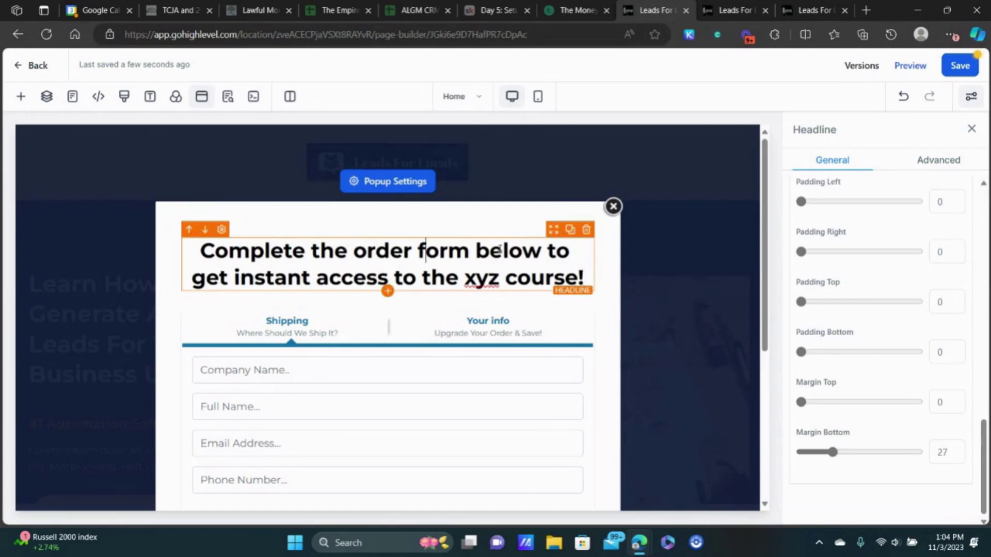
pyautogui.doubleClick(466, 279)
# - Select the two-step order form and review its fields and general settings
pyautogui.scroll(-1, 485, 274)
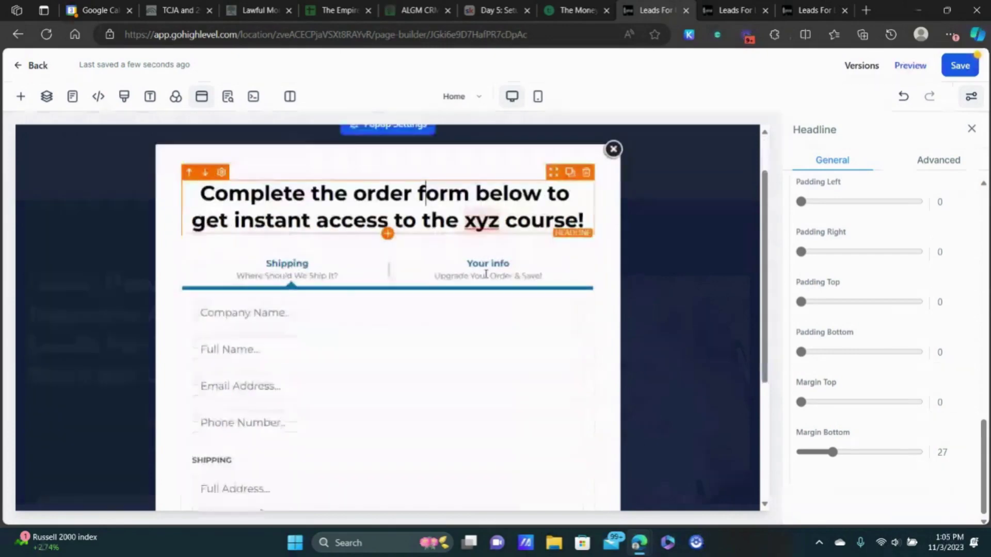
pyautogui.click(369, 277)
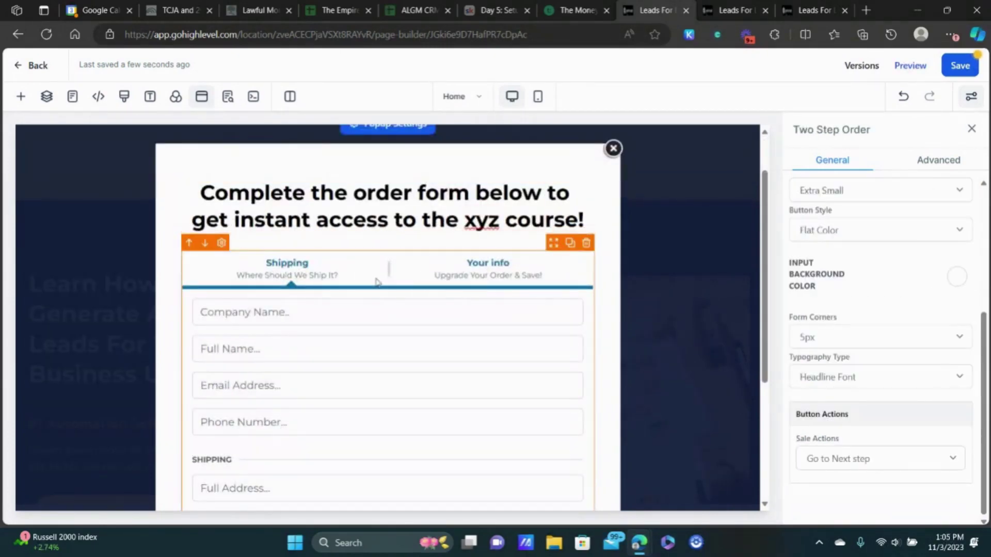
pyautogui.scroll(-4, 449, 293)
pyautogui.scroll(2, 432, 265)
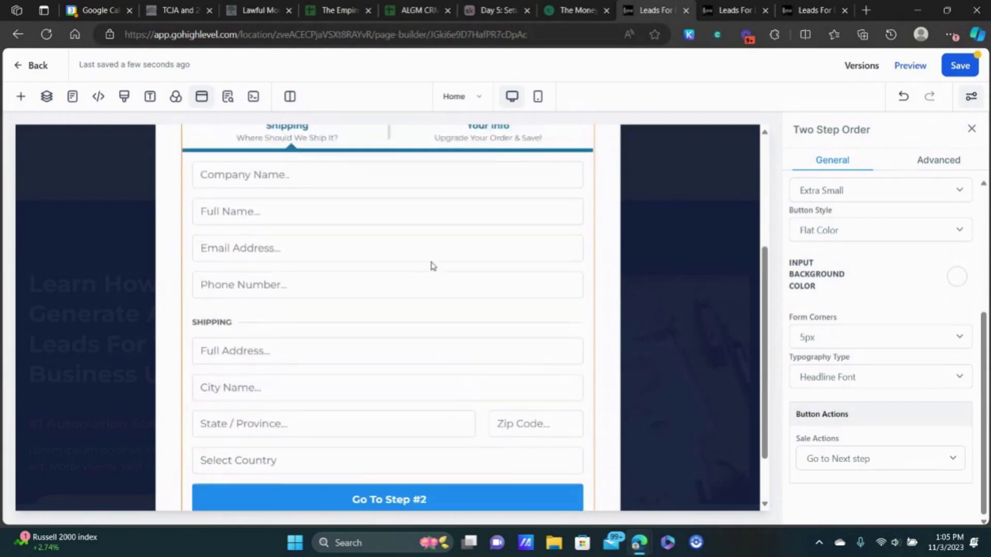
pyautogui.scroll(4, 889, 260)
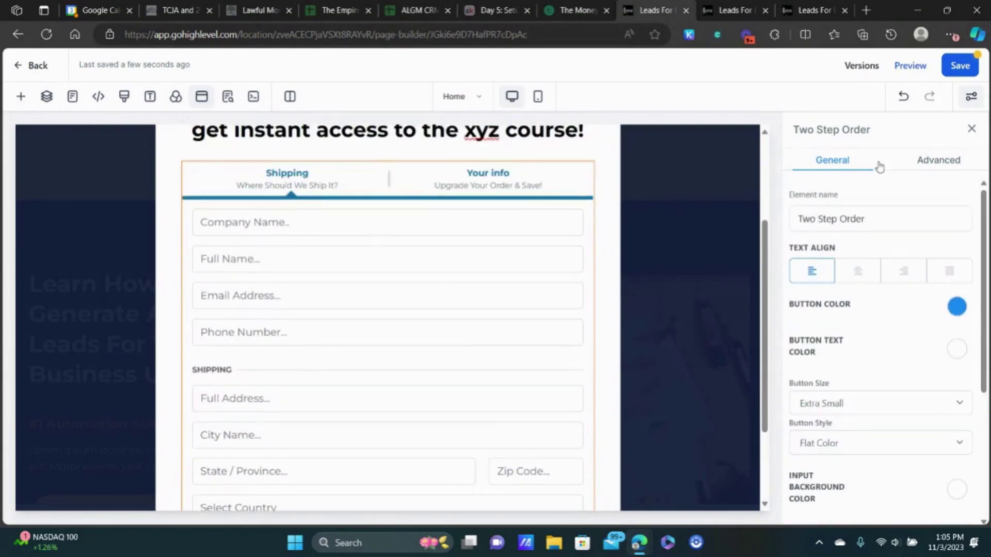
pyautogui.scroll(2, 438, 283)
pyautogui.scroll(-1, 283, 263)
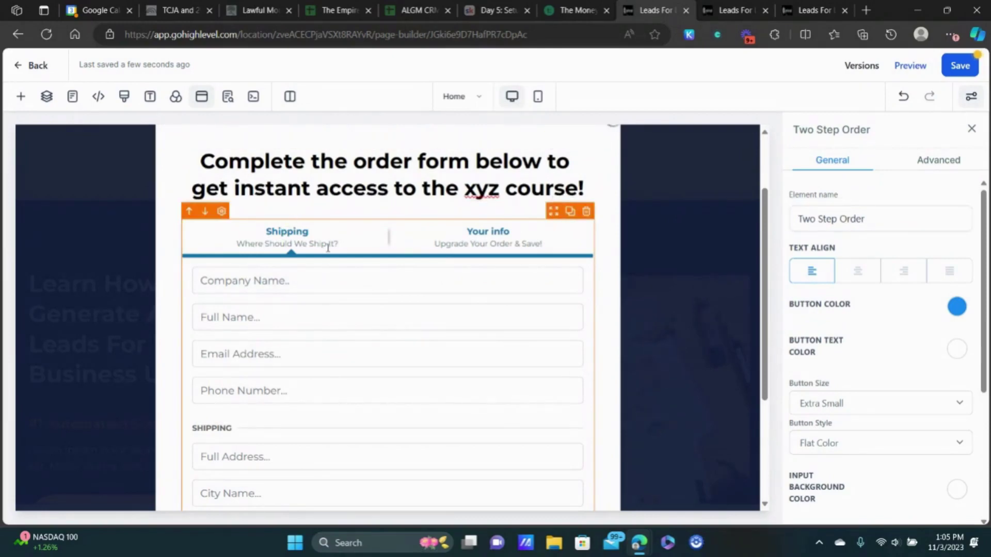
# - In the order form's advanced options, set the Step #1 headline to "Account Details"
pyautogui.click(945, 161)
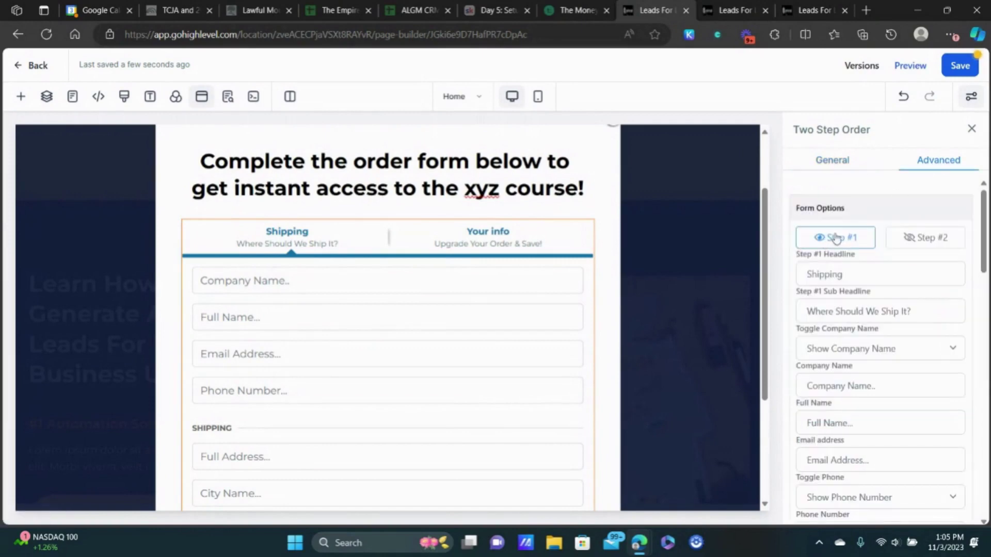
pyautogui.click(923, 238)
pyautogui.click(842, 239)
pyautogui.doubleClick(840, 276)
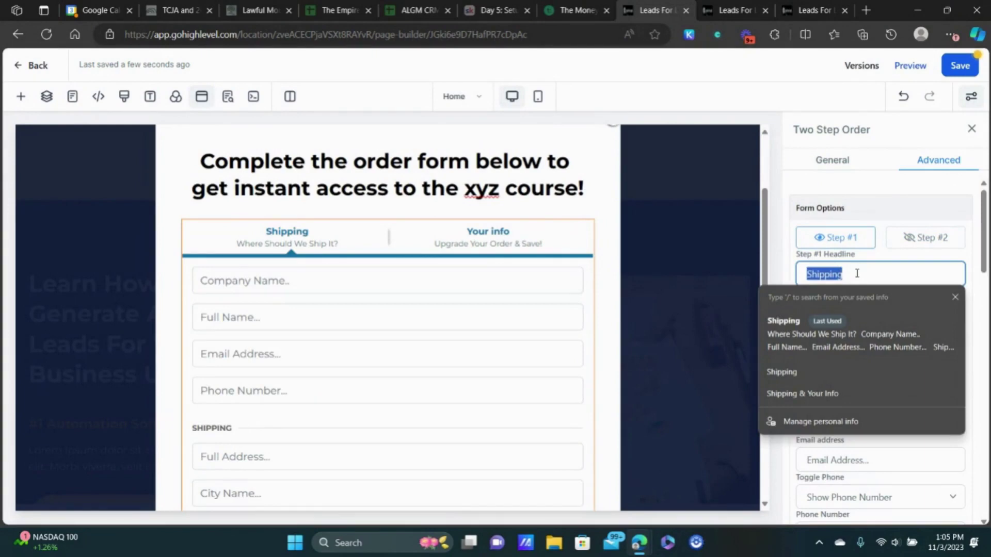
pyautogui.write('Accound')
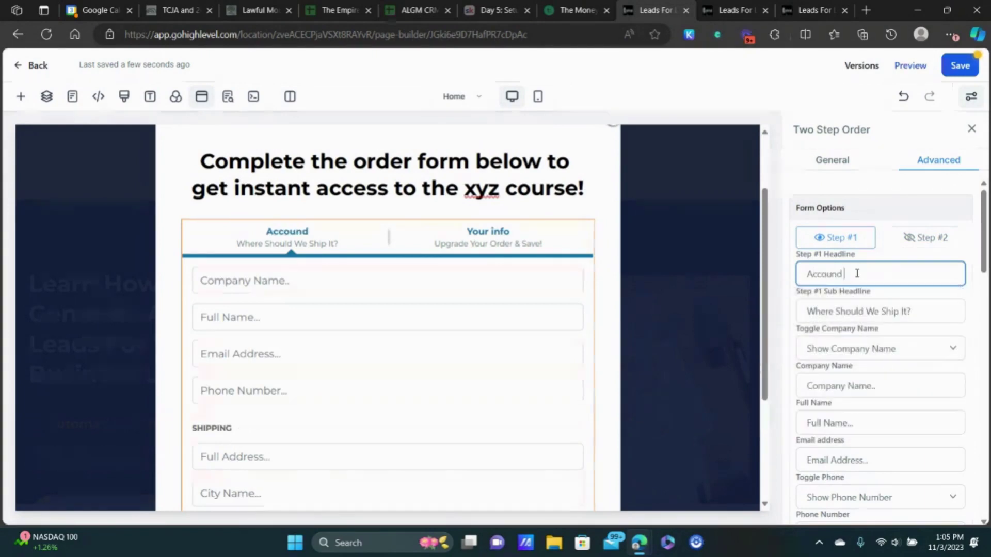
pyautogui.press('BackSpace')
pyautogui.write('t Detail')
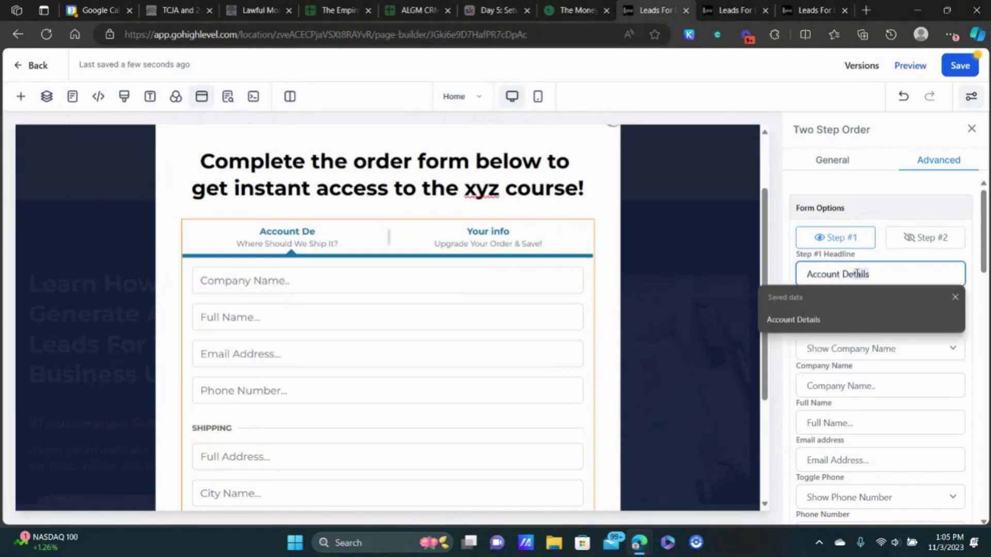
pyautogui.write('s')
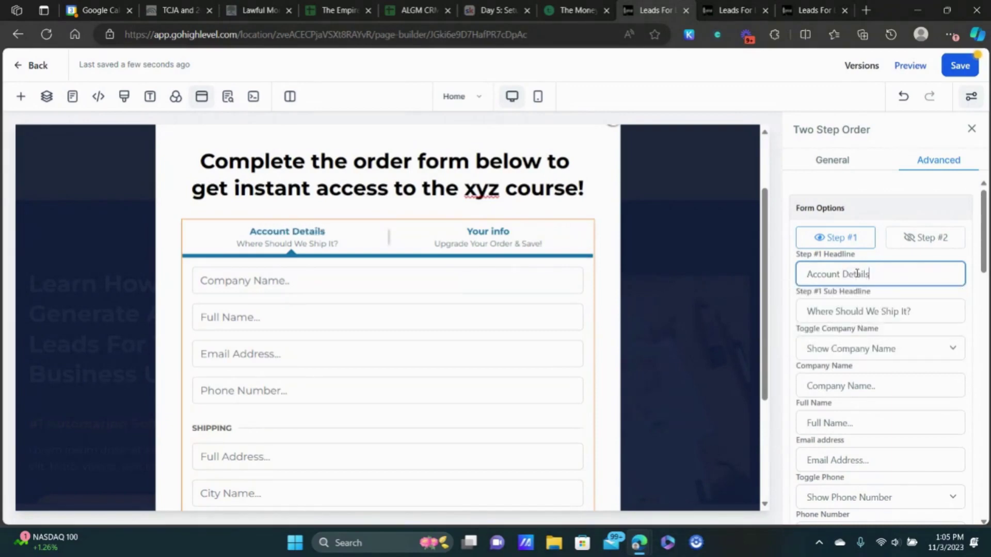
# - Set the Step #1 sub headline to "Create Your Login Credentials"
pyautogui.tripleClick(872, 312)
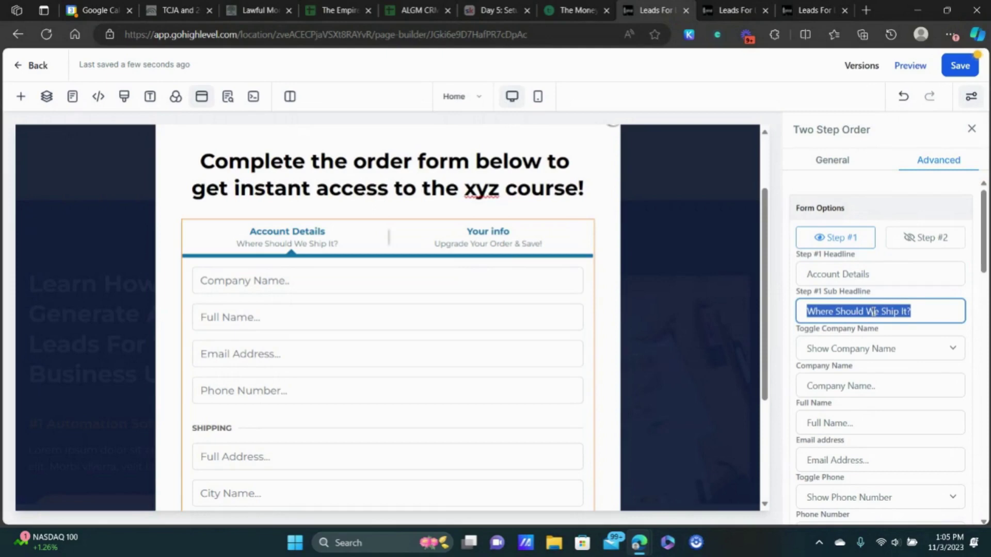
pyautogui.write('Create Your Lo')
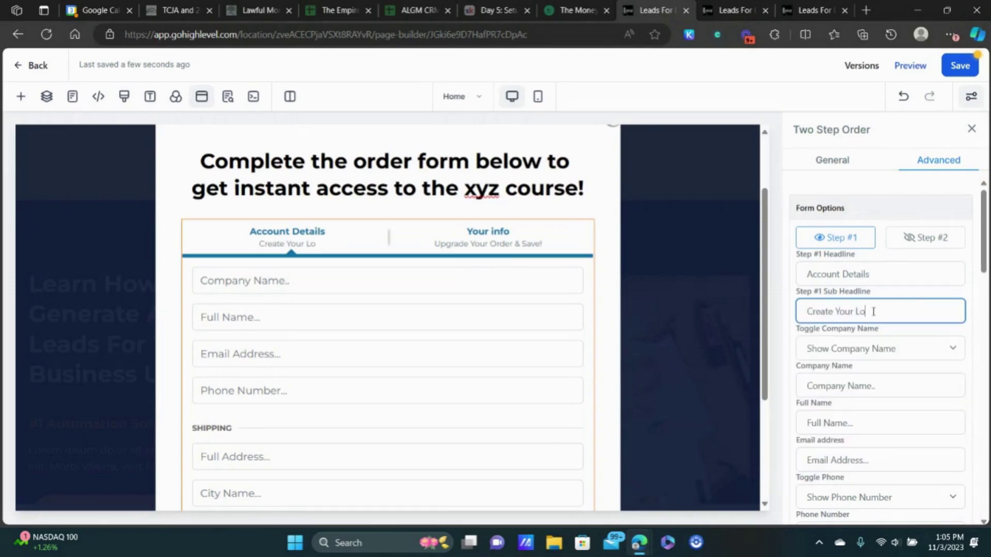
pyautogui.write('gin Creden')
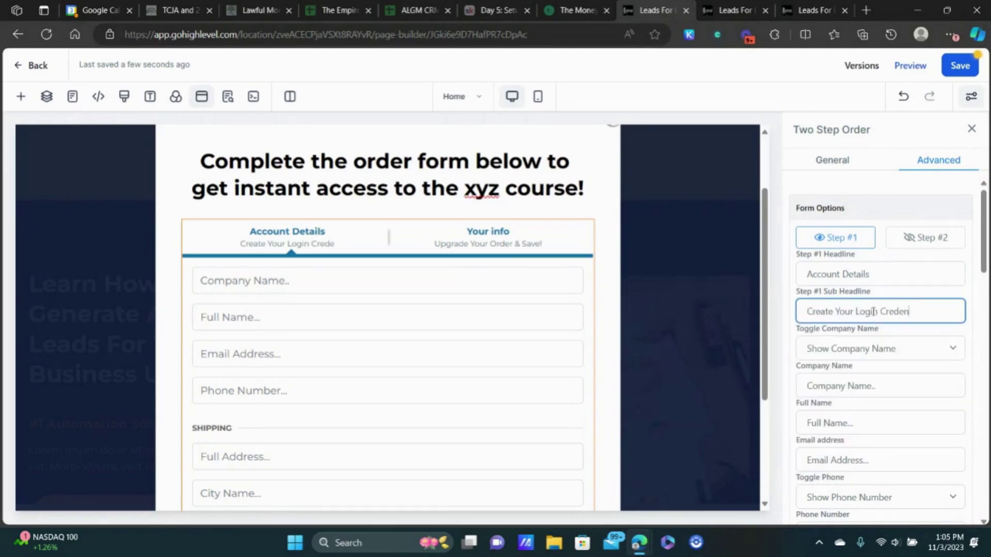
pyautogui.write('tials')
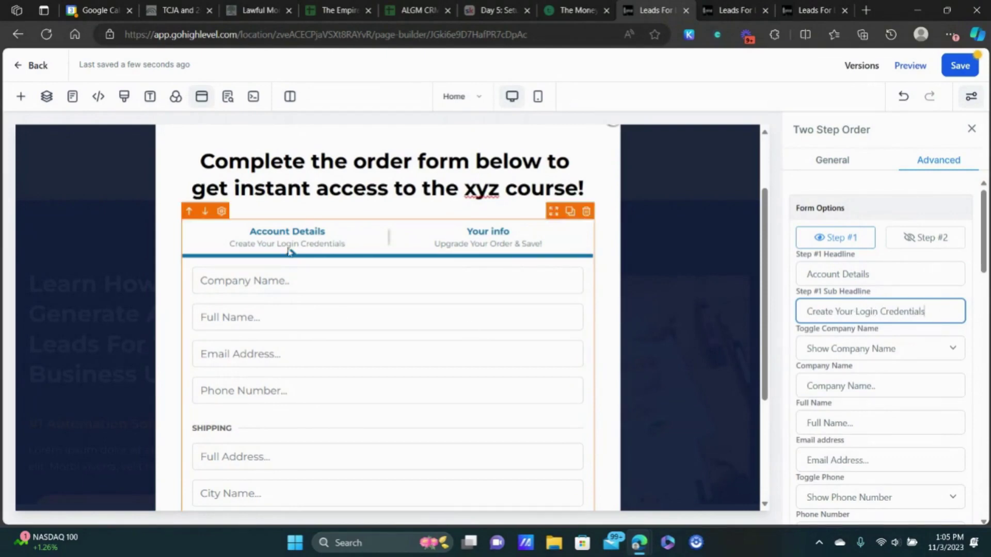
# - Show the form options for Step #2 and set its headline to "Billing"
pyautogui.click(924, 240)
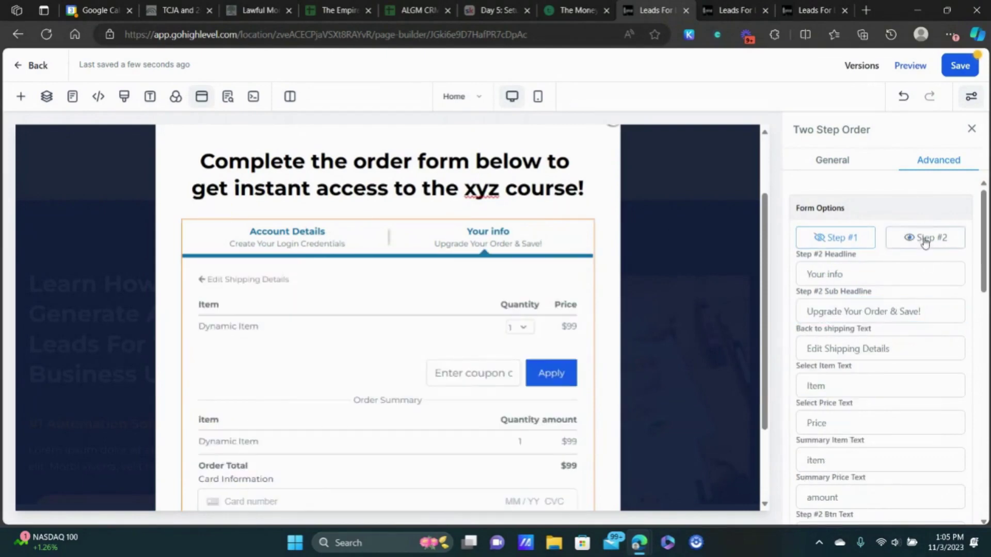
pyautogui.tripleClick(848, 276)
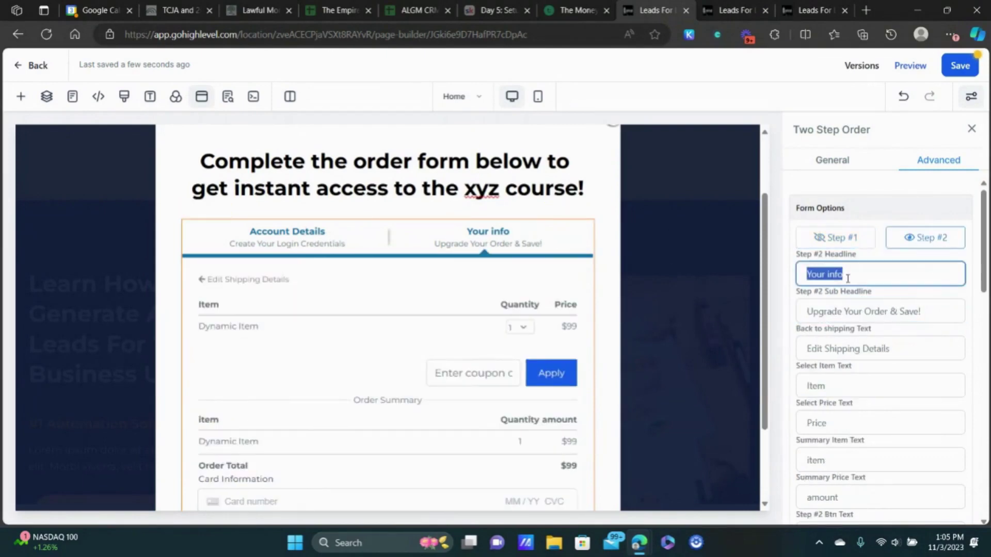
pyautogui.write('Billing')
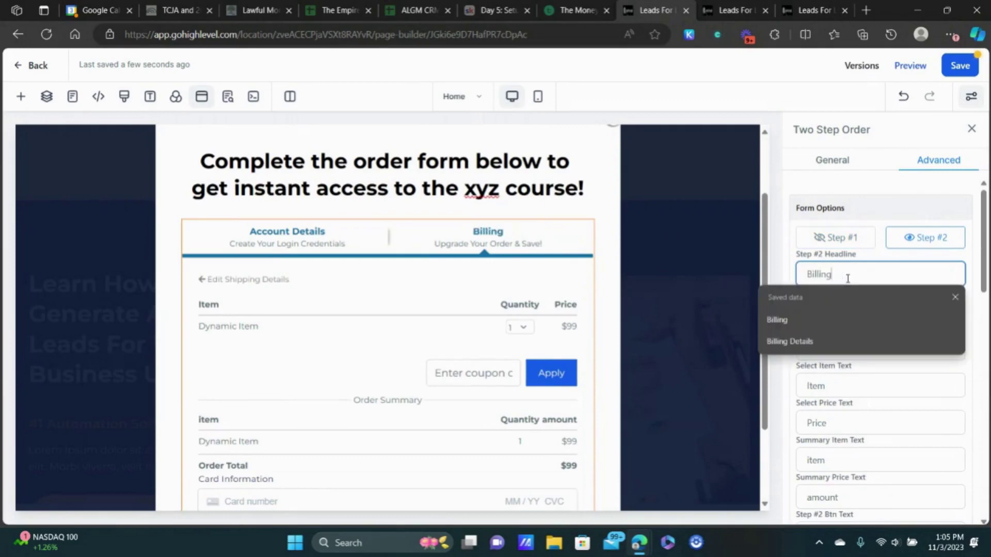
pyautogui.click(955, 298)
# - Set the Step #2 sub headline to "Complete Your Order"
pyautogui.tripleClick(860, 311)
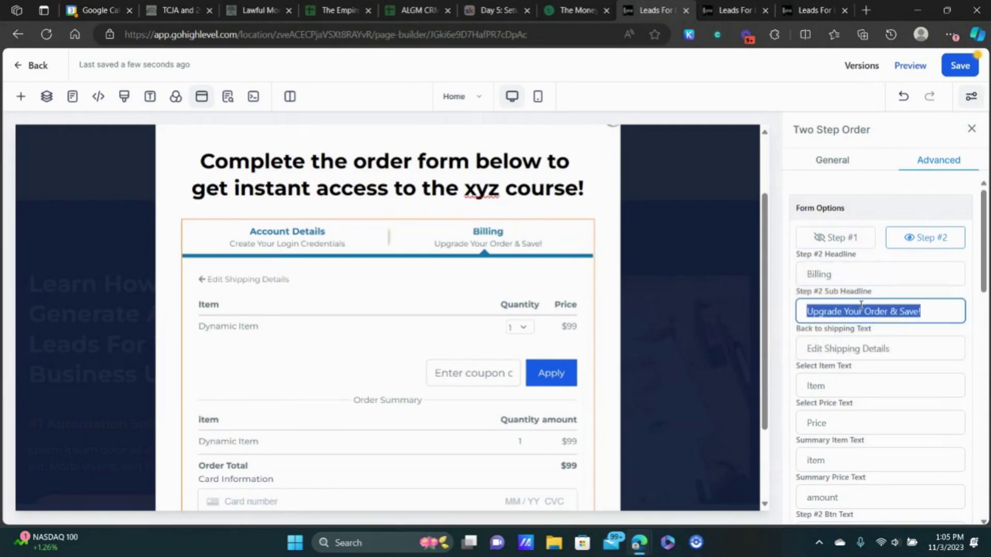
pyautogui.write('Compleete')
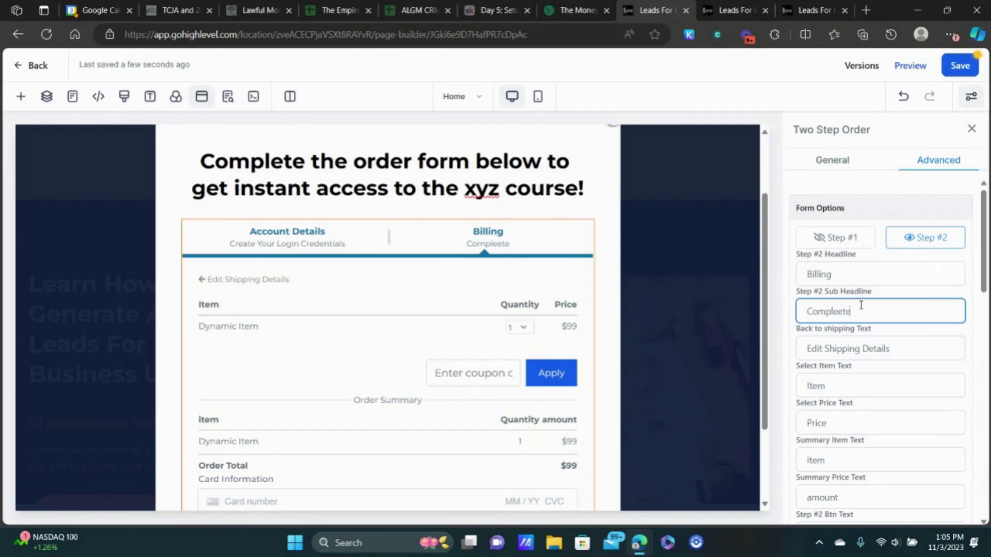
pyautogui.press('BackSpace')
pyautogui.press('BackSpace')
pyautogui.press('BackSpace')
pyautogui.write('te Your ORder')
pyautogui.press('BackSpace')
pyautogui.press('BackSpace')
pyautogui.press('BackSpace')
pyautogui.press('BackSpace')
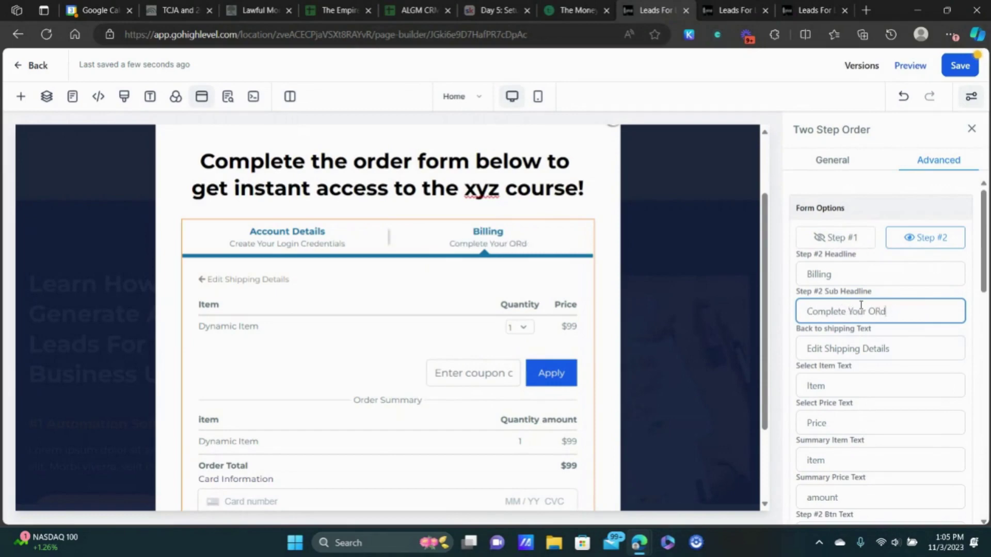
pyautogui.write('rder')
# - Return to the Step #1 options and hide the company name field
pyautogui.click(846, 237)
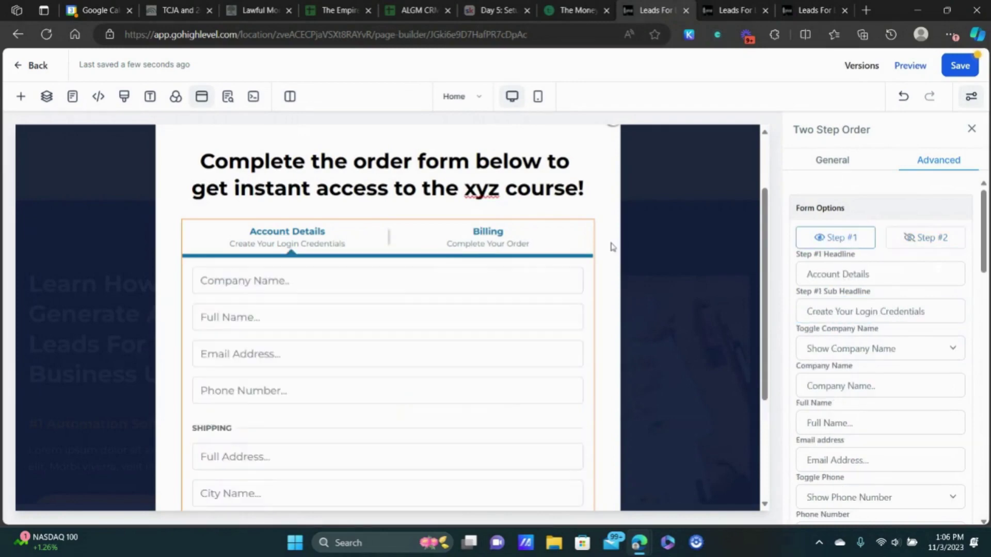
pyautogui.click(911, 357)
pyautogui.click(869, 381)
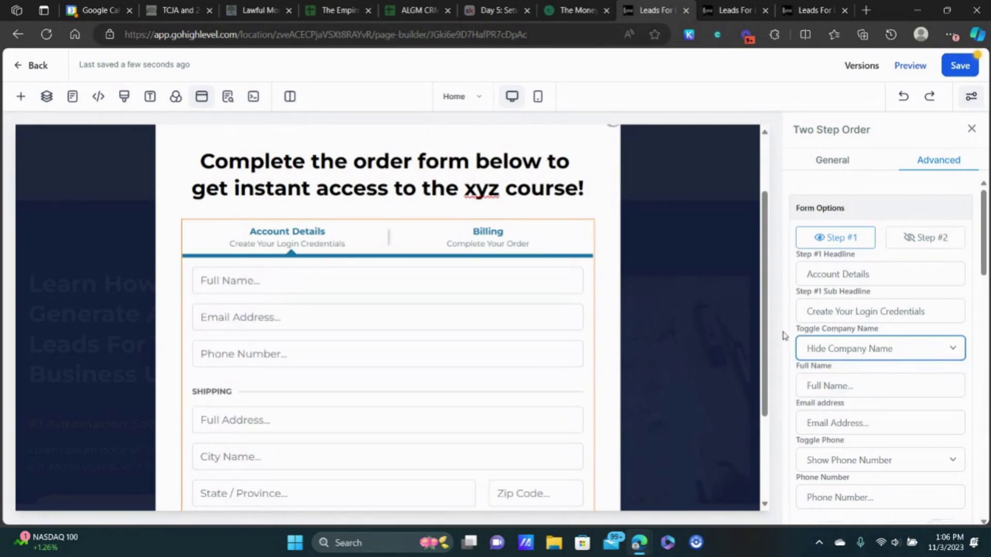
# - Change the shipping section headline of the order form's first step to "Billing"
pyautogui.scroll(-1, 283, 250)
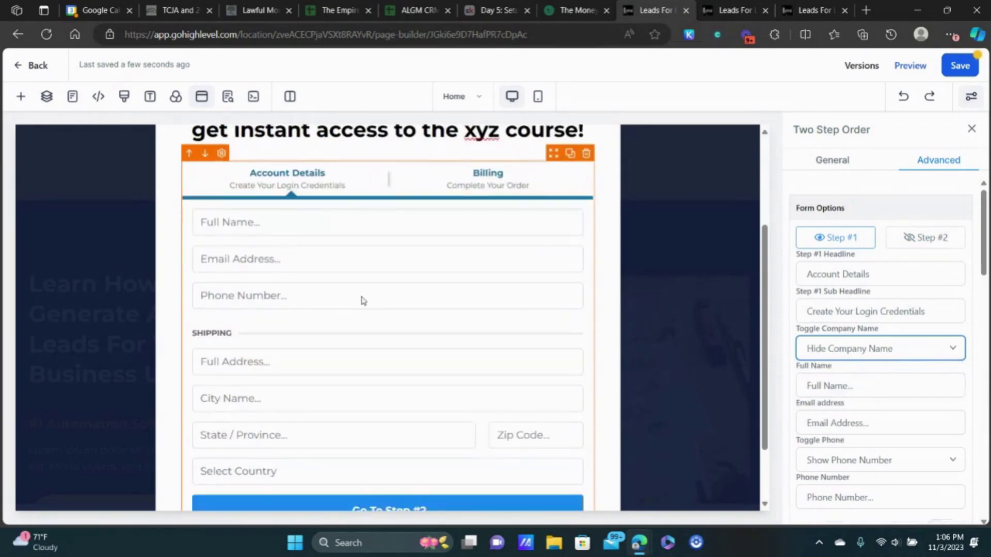
pyautogui.scroll(-1, 360, 301)
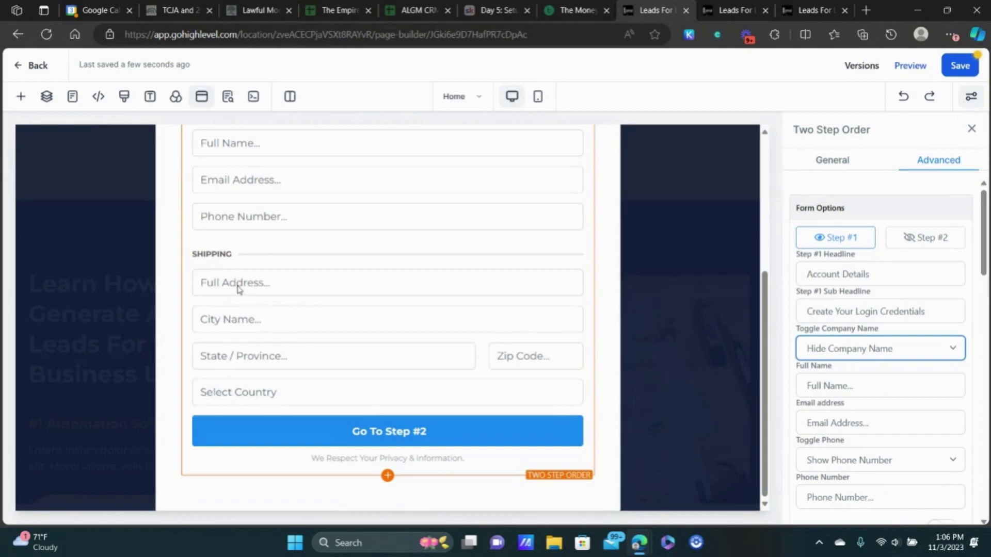
pyautogui.scroll(-2, 883, 340)
pyautogui.scroll(-2, 882, 339)
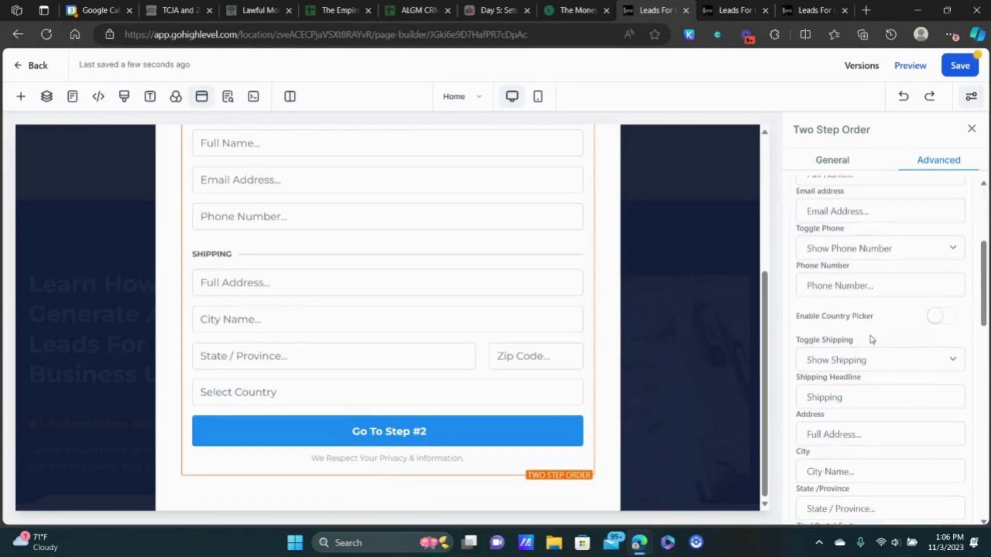
pyautogui.doubleClick(844, 400)
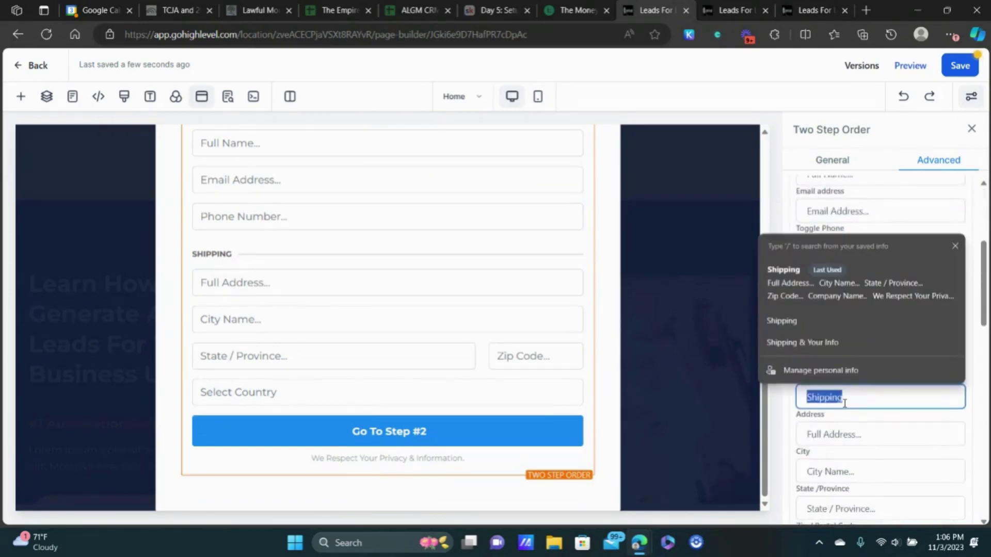
pyautogui.write('Billing')
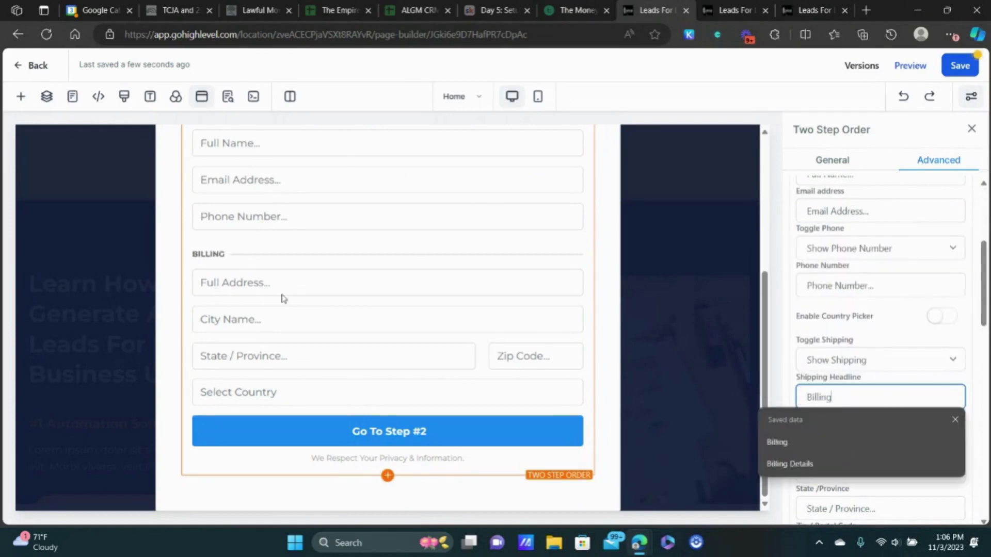
pyautogui.click(955, 419)
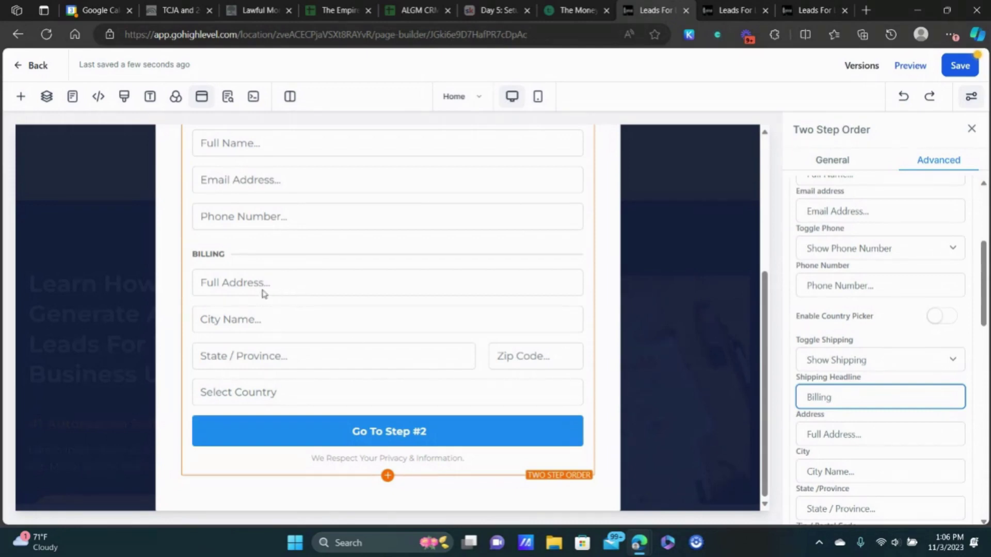
# - Enable the order bump and disable coupon codes for the two-step order form
pyautogui.scroll(-4, 889, 345)
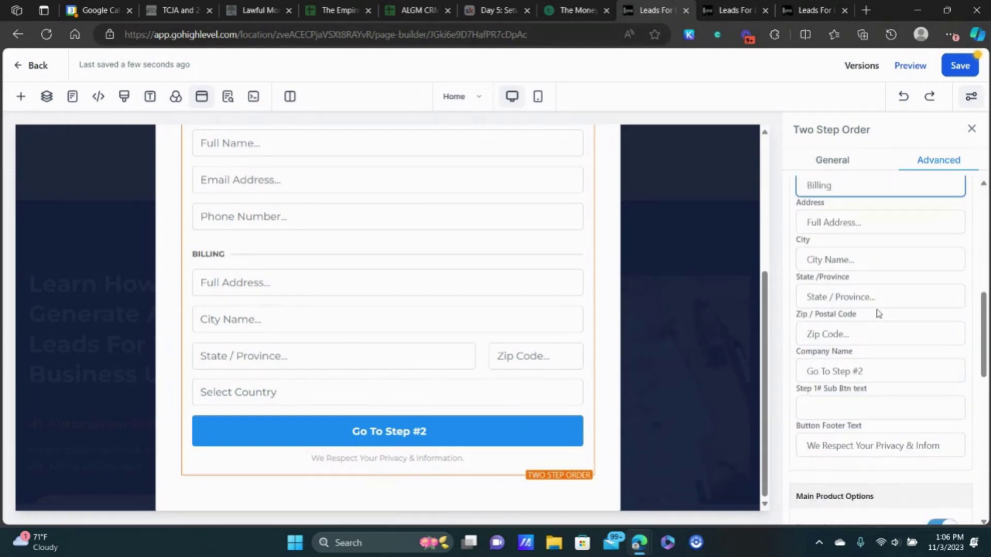
pyautogui.scroll(-4, 879, 313)
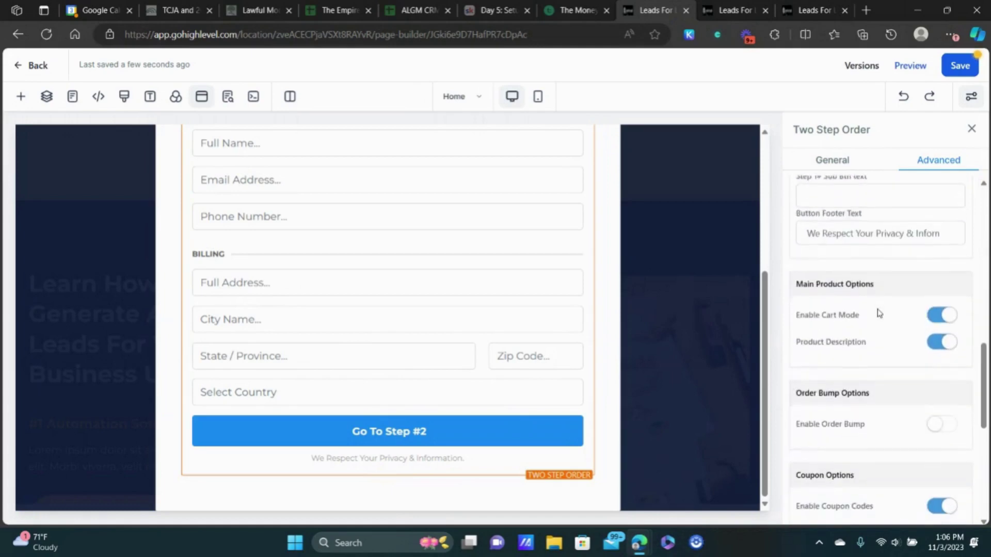
pyautogui.scroll(-2, 877, 310)
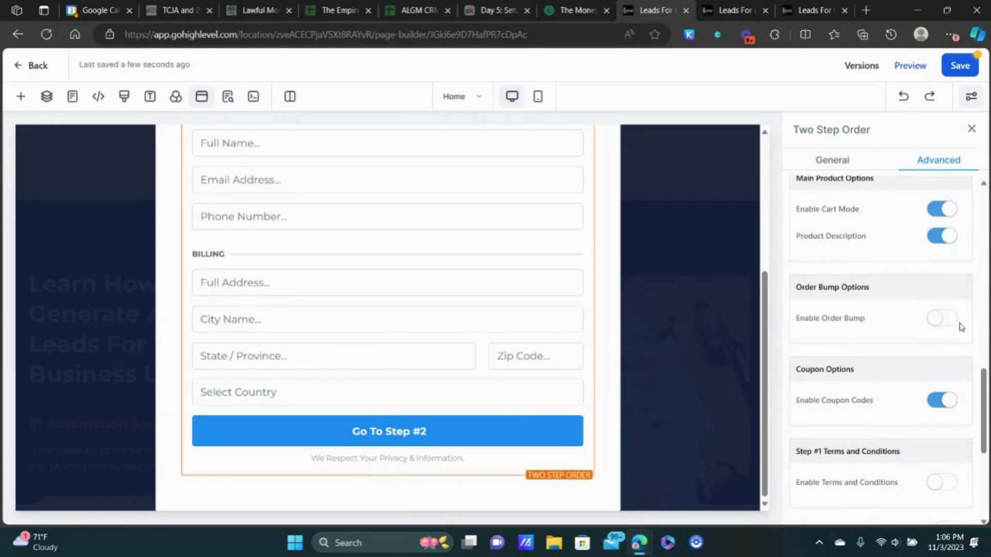
pyautogui.click(934, 320)
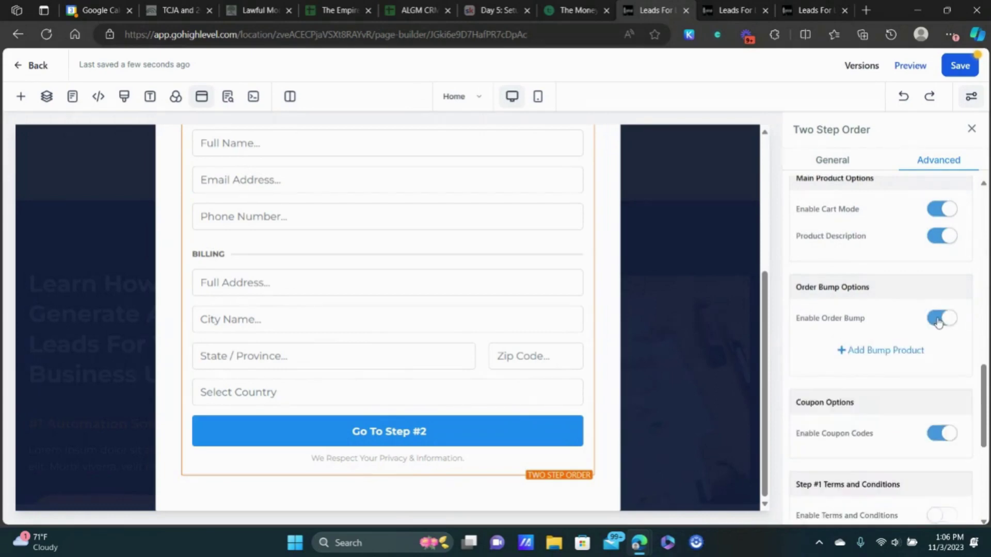
pyautogui.scroll(-2, 853, 433)
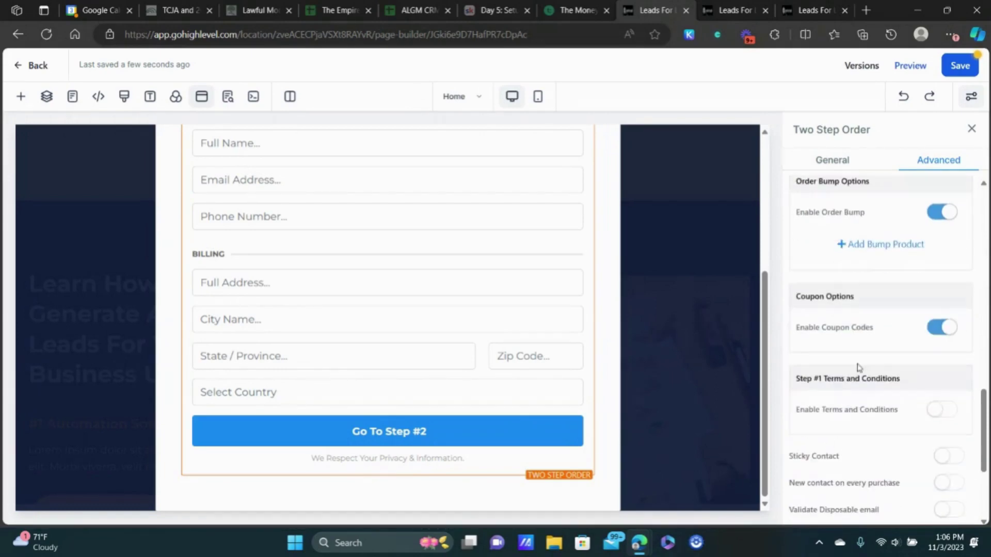
pyautogui.click(942, 328)
# - Try enabling the Step #1 terms and conditions checkbox on the order form
pyautogui.scroll(-2, 877, 325)
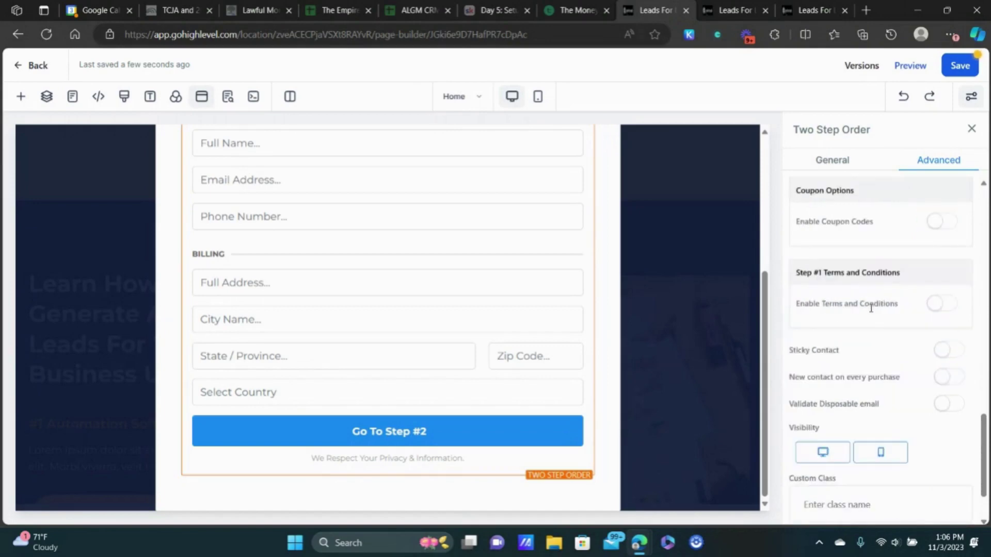
pyautogui.click(938, 305)
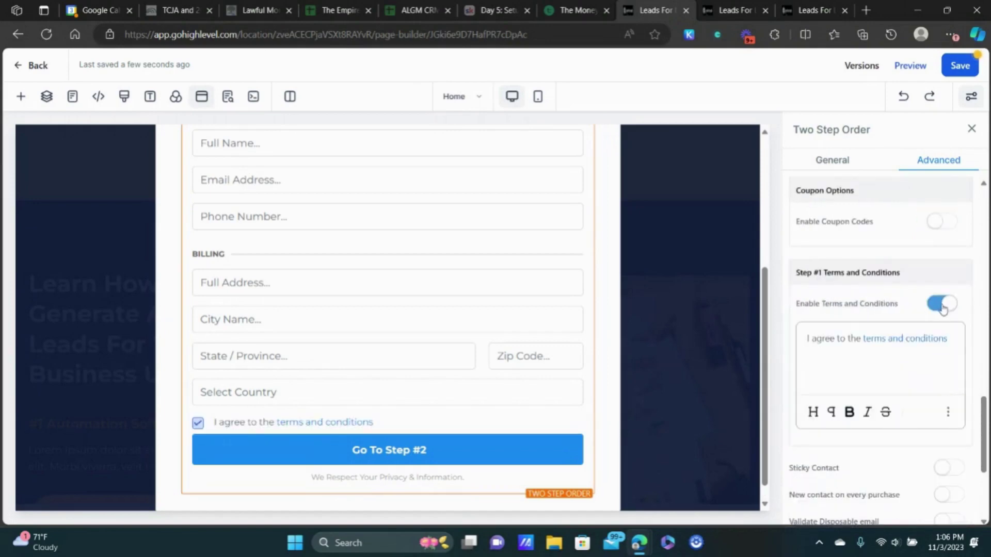
pyautogui.click(939, 305)
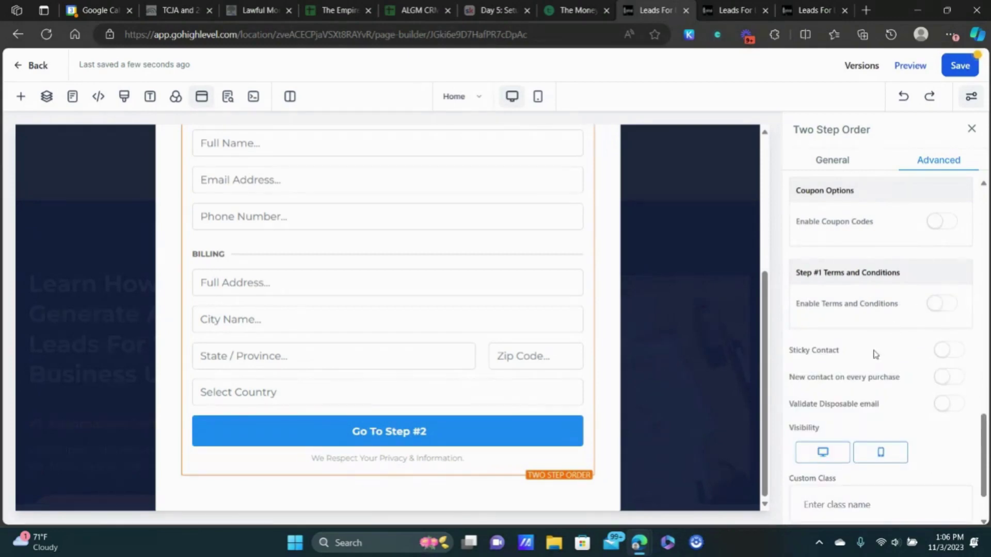
# - Enable Sticky Contact and Validate Disposable email for the order form, leaving New contact on every purchase off
pyautogui.scroll(-1, 875, 353)
pyautogui.click(946, 298)
pyautogui.click(945, 325)
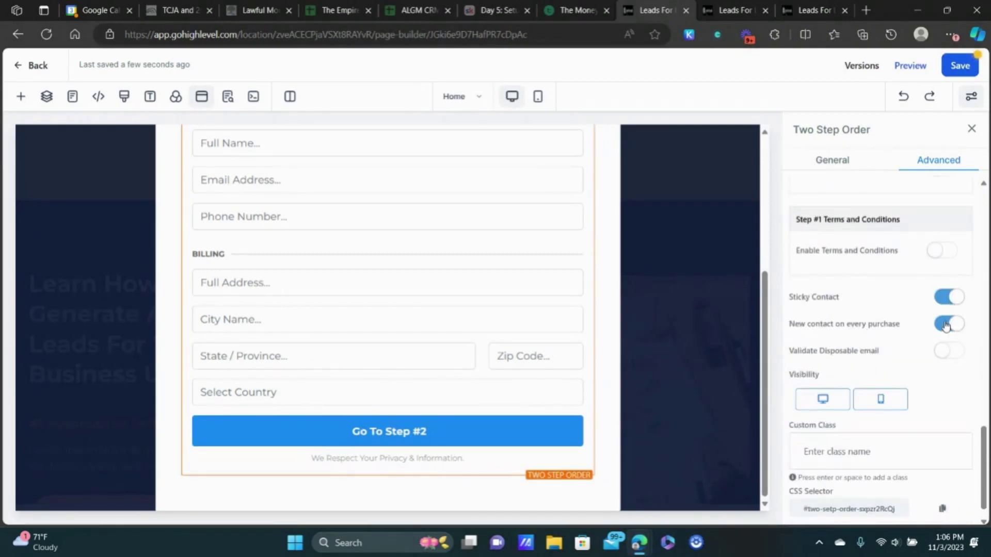
pyautogui.click(950, 325)
pyautogui.click(951, 353)
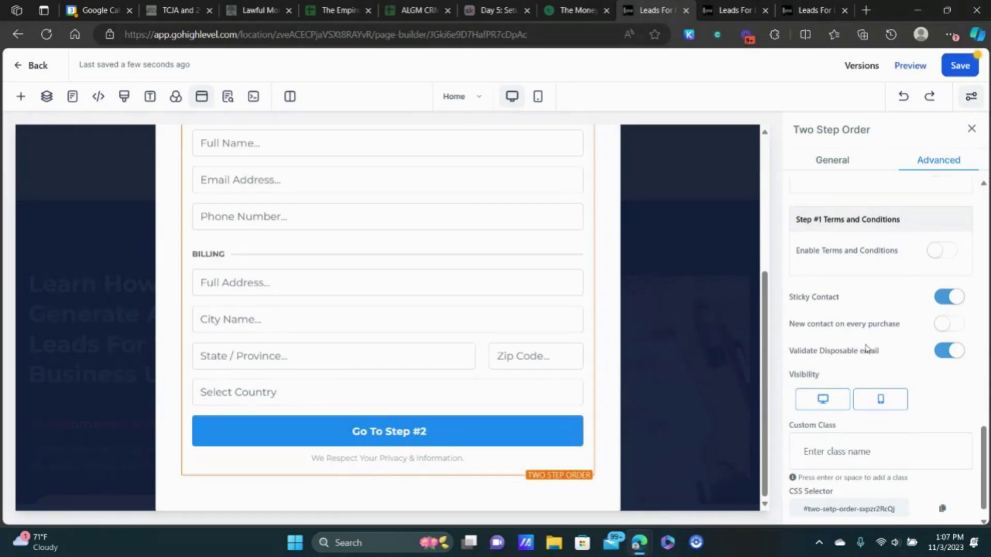
# - Add a bump product entry to the order bump options and check which products it offers
pyautogui.scroll(3, 867, 349)
pyautogui.scroll(4, 867, 348)
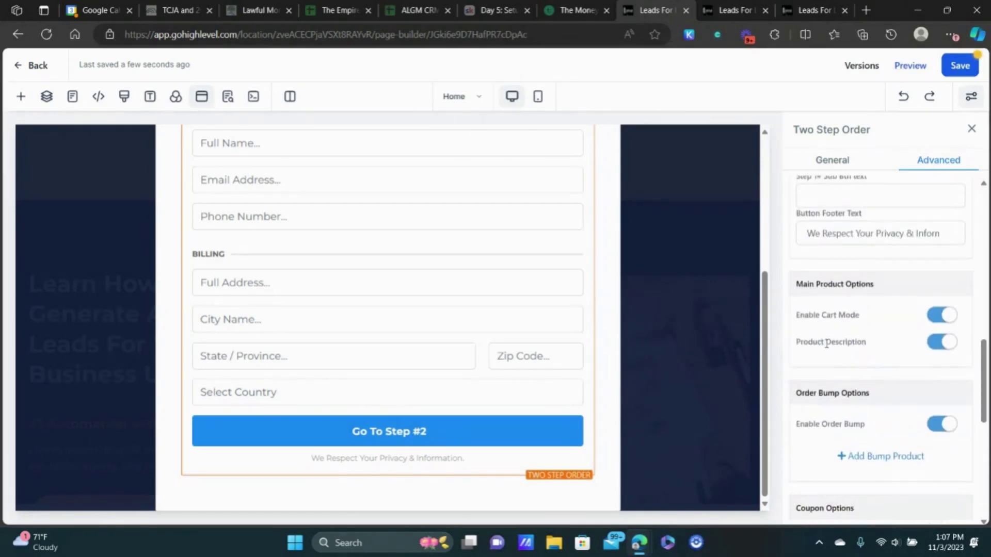
pyautogui.scroll(-2, 856, 346)
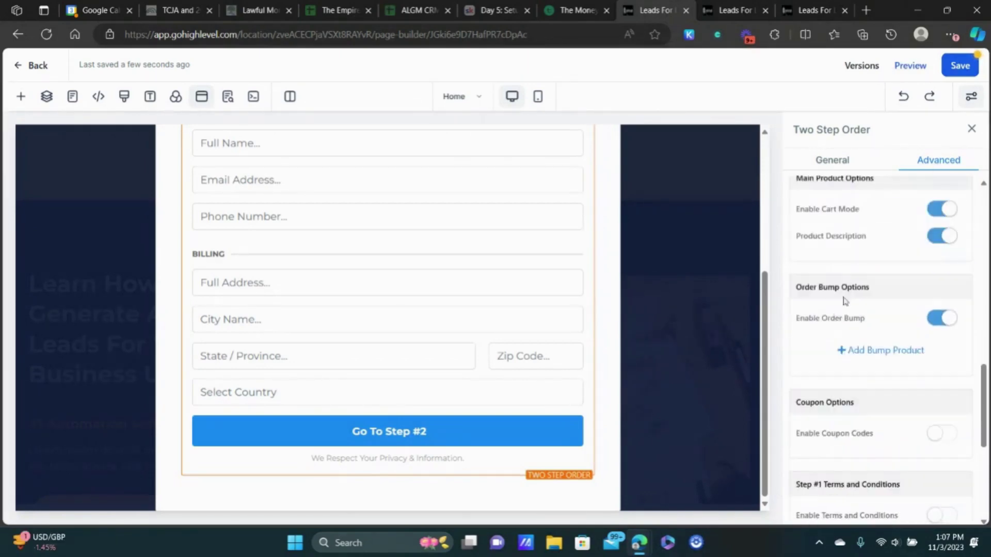
pyautogui.click(878, 350)
pyautogui.click(870, 365)
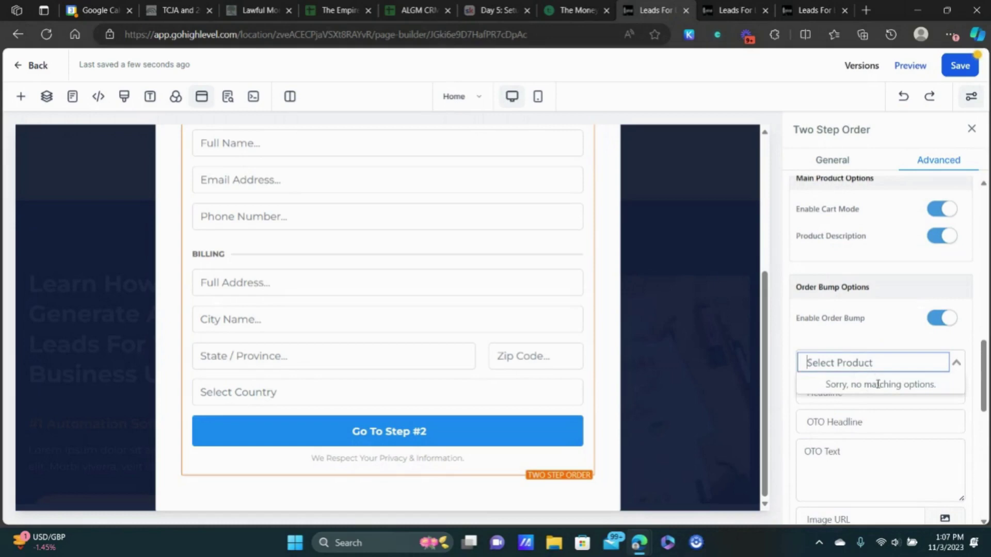
pyautogui.click(953, 363)
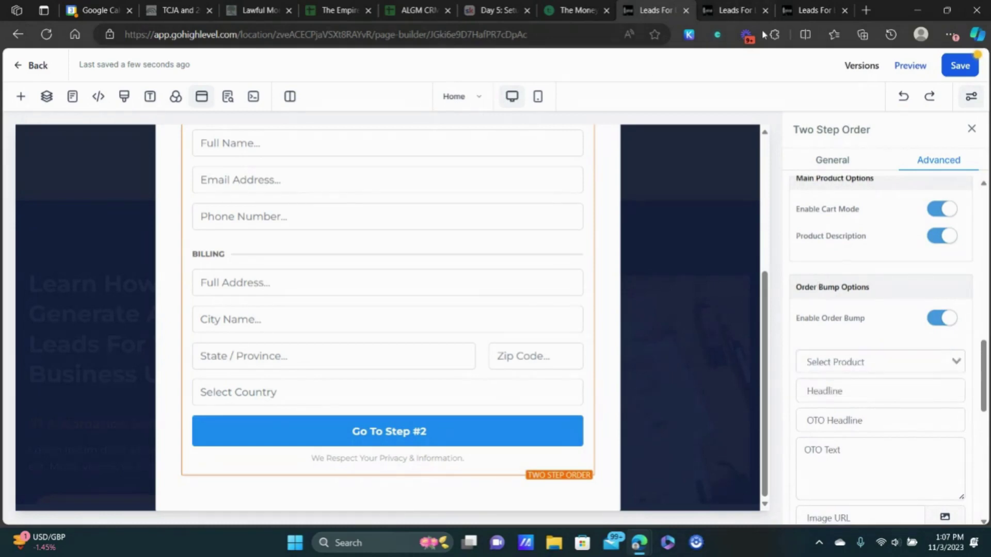
# - Save the page and return to the funnel's steps, closing the spare browser tab
pyautogui.click(964, 65)
pyautogui.click(37, 70)
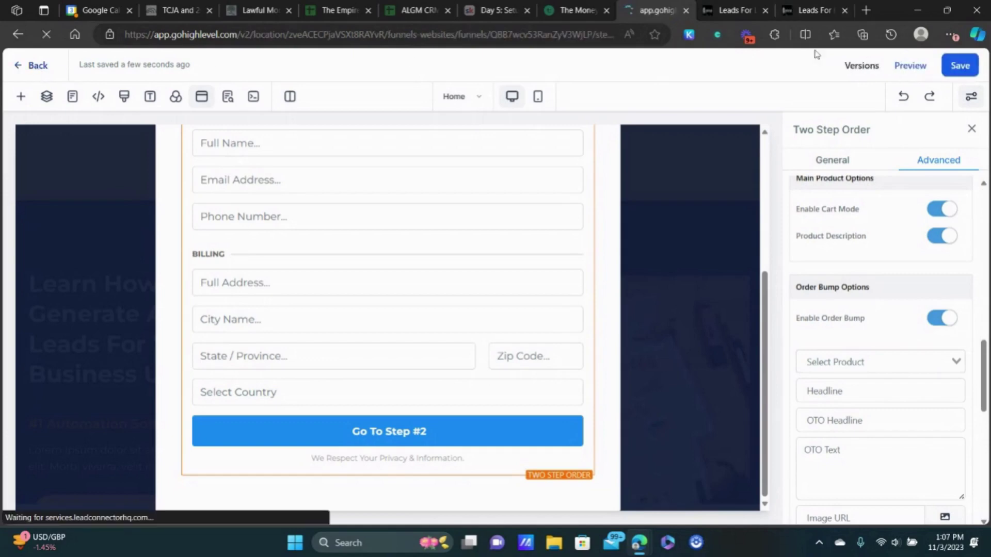
pyautogui.click(765, 10)
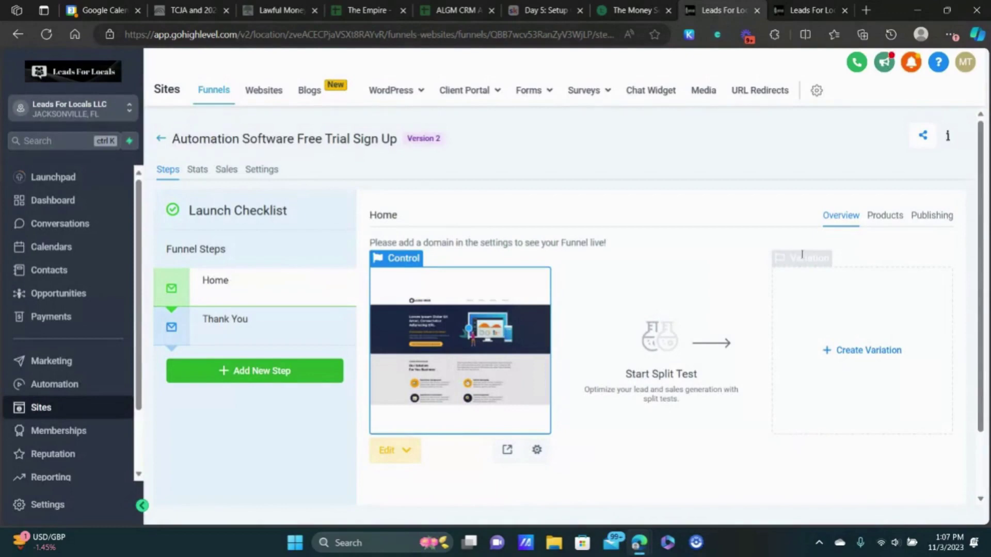
# - Open the Home page editor in a new browser tab and return to the funnel's tab
pyautogui.click(885, 216)
pyautogui.click(846, 215)
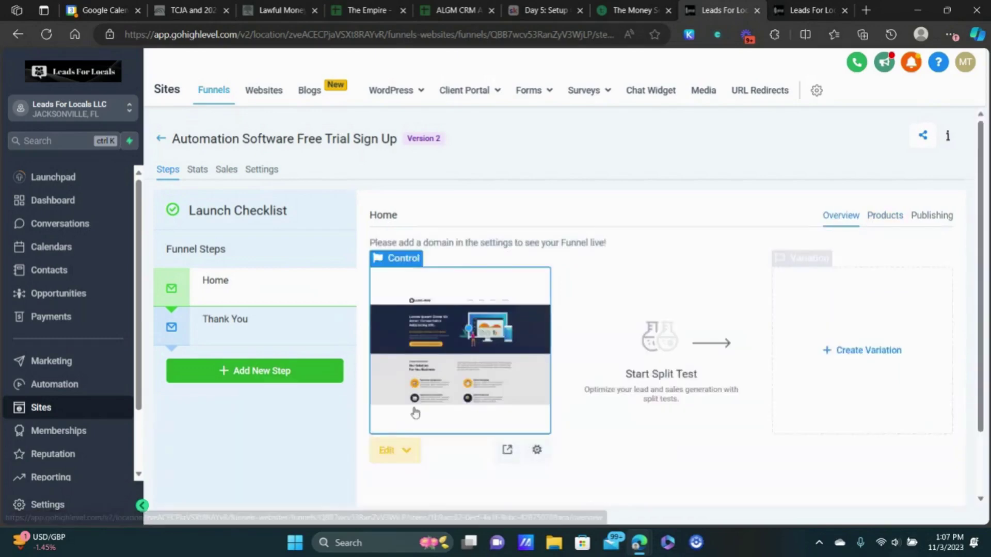
pyautogui.click(408, 453)
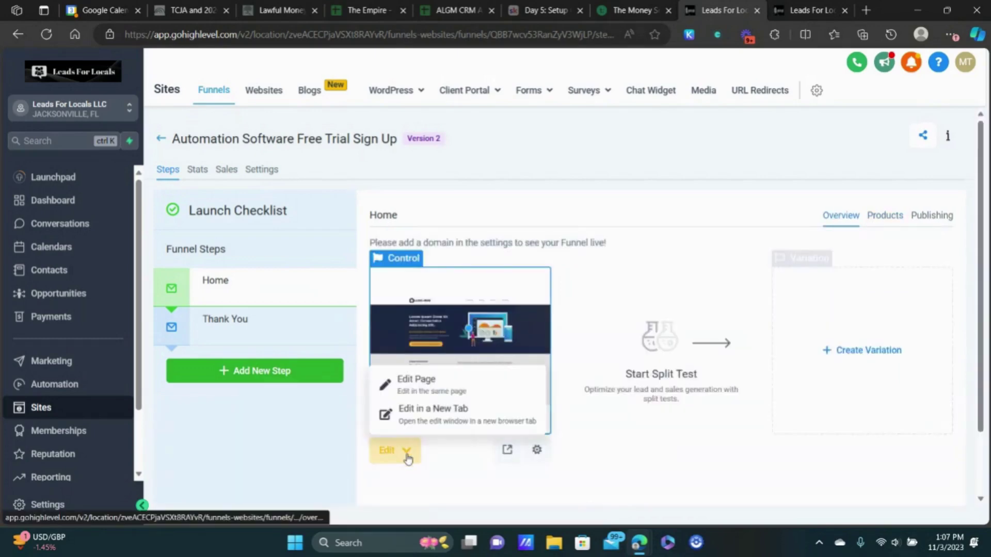
pyautogui.click(422, 413)
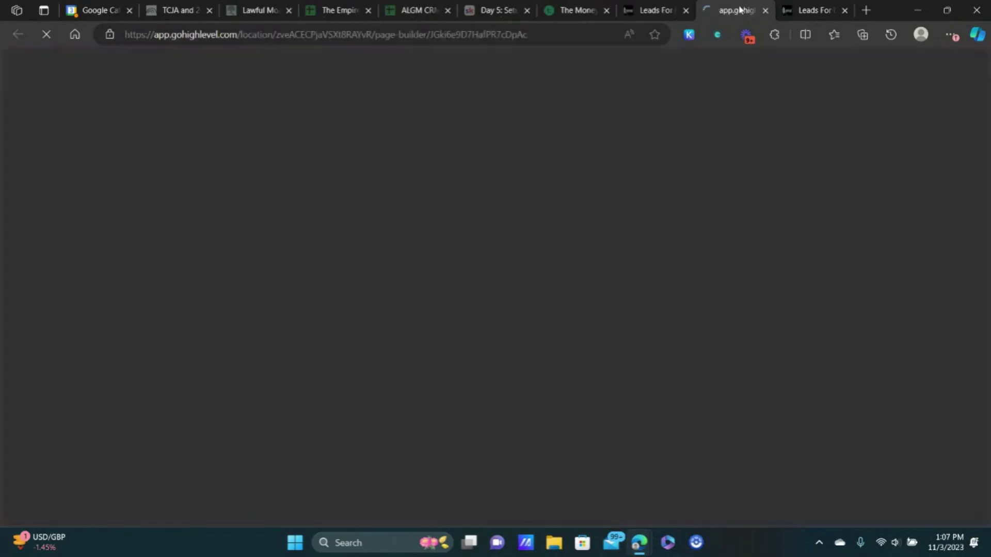
pyautogui.click(649, 10)
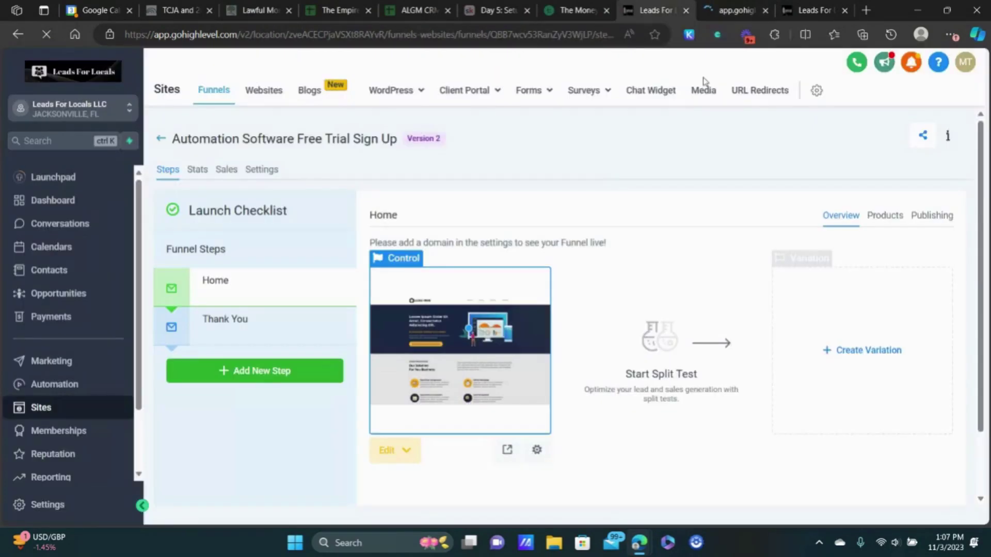
# - Start a new product for the Home step using "Test - Course" with the price "Test - Course @ 97"
pyautogui.click(888, 220)
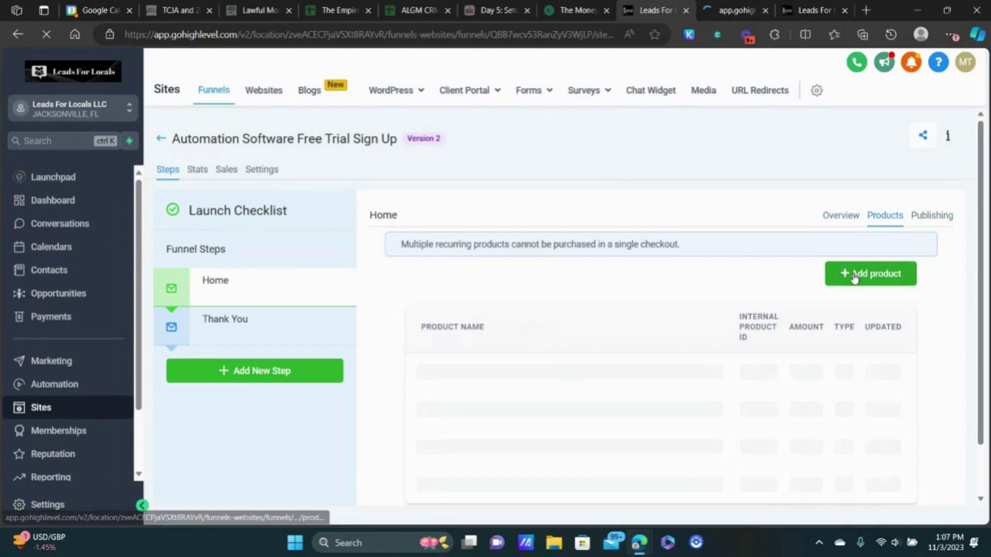
pyautogui.click(870, 273)
pyautogui.click(444, 313)
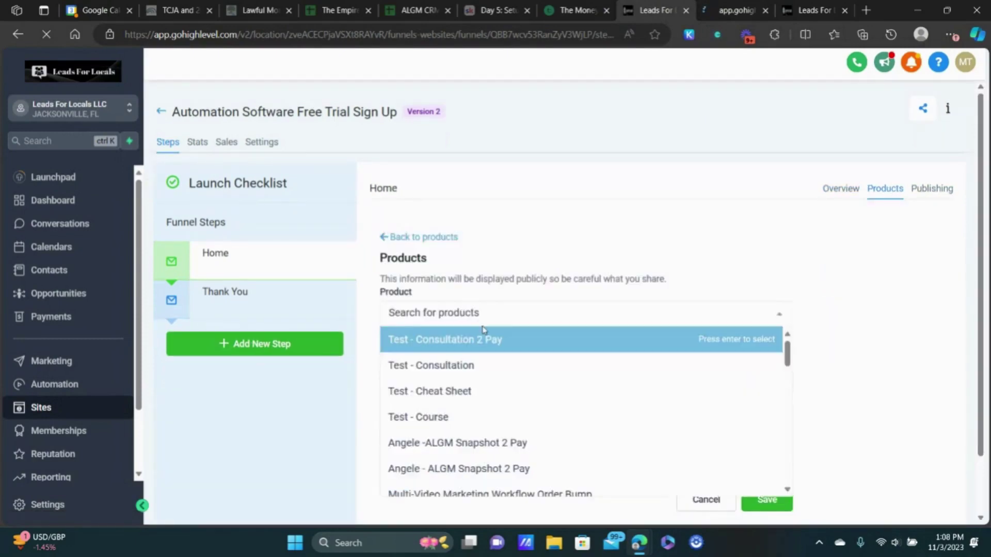
pyautogui.click(432, 420)
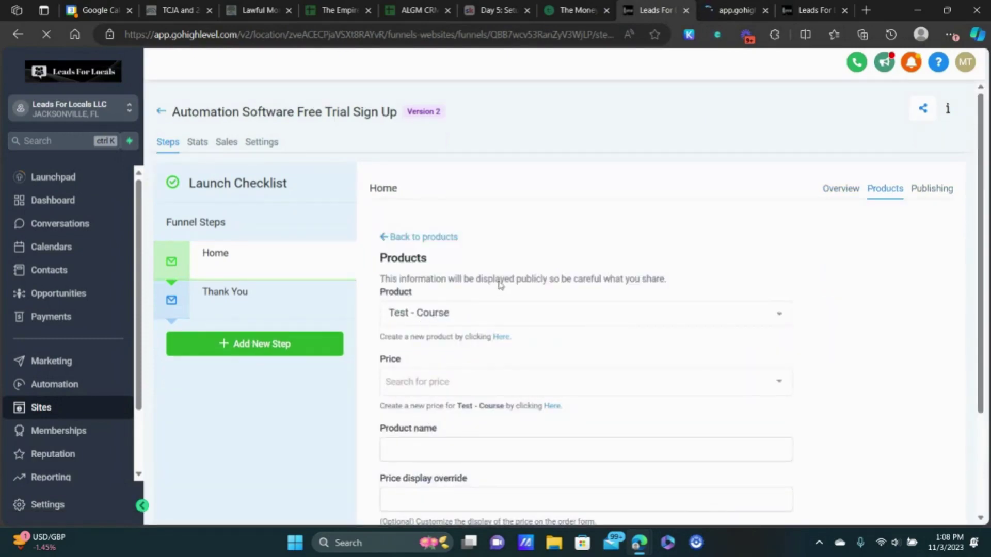
pyautogui.scroll(-3, 437, 241)
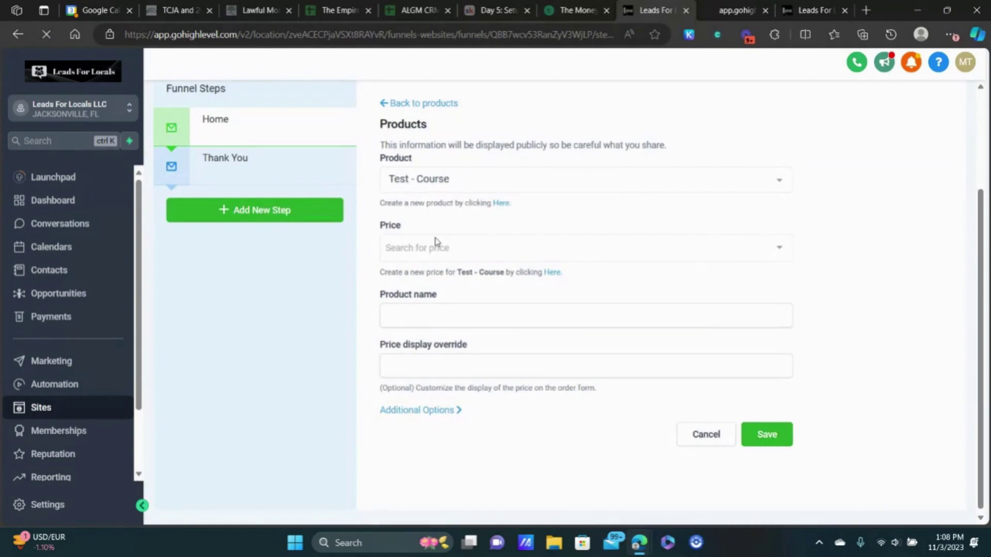
pyautogui.click(436, 247)
pyautogui.click(432, 271)
# - Set the price display override to "Only $97 one-time!" and save the course as a main product
pyautogui.click(443, 363)
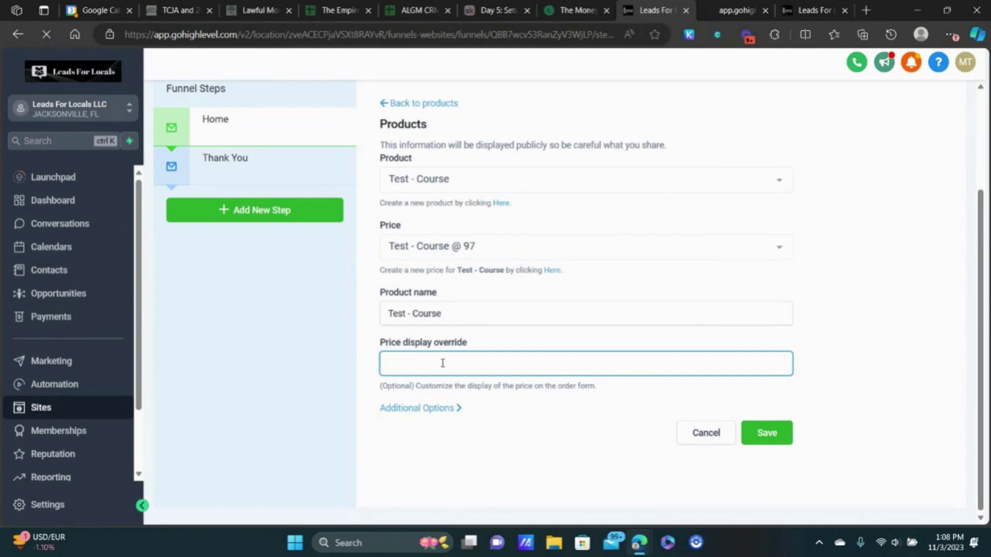
pyautogui.write('Only ')
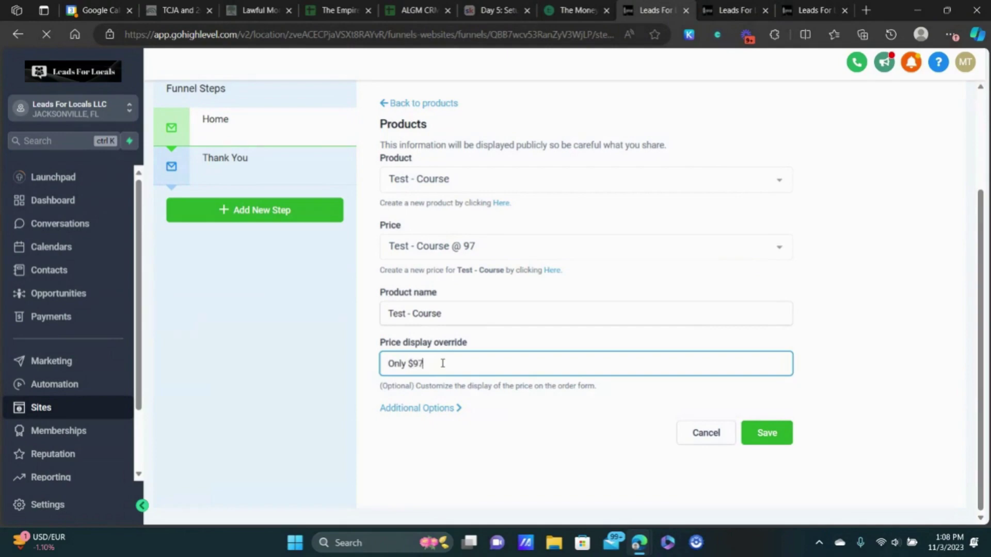
pyautogui.write('$97 one- tim')
pyautogui.click(445, 406)
pyautogui.scroll(-2, 516, 384)
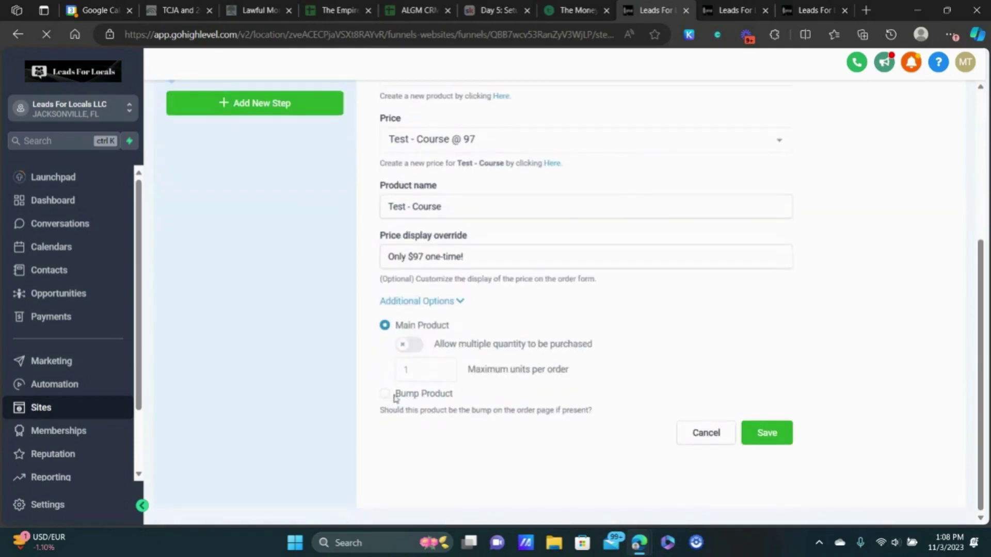
pyautogui.click(784, 435)
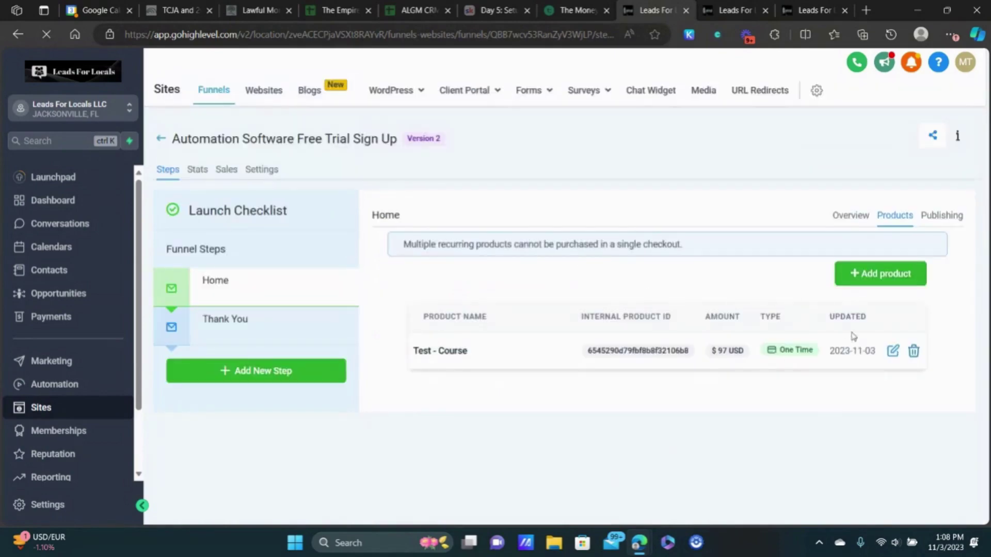
# - Start another product for the Home step using "Test - Cheat Sheet" with the price "Test - Cheat Sheet @ 17"
pyautogui.click(871, 284)
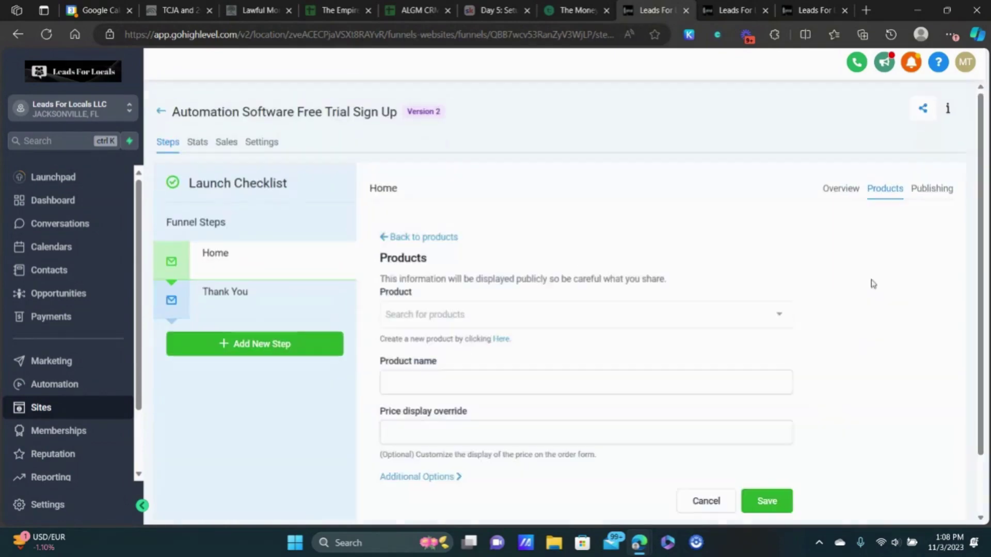
pyautogui.click(446, 313)
pyautogui.click(448, 392)
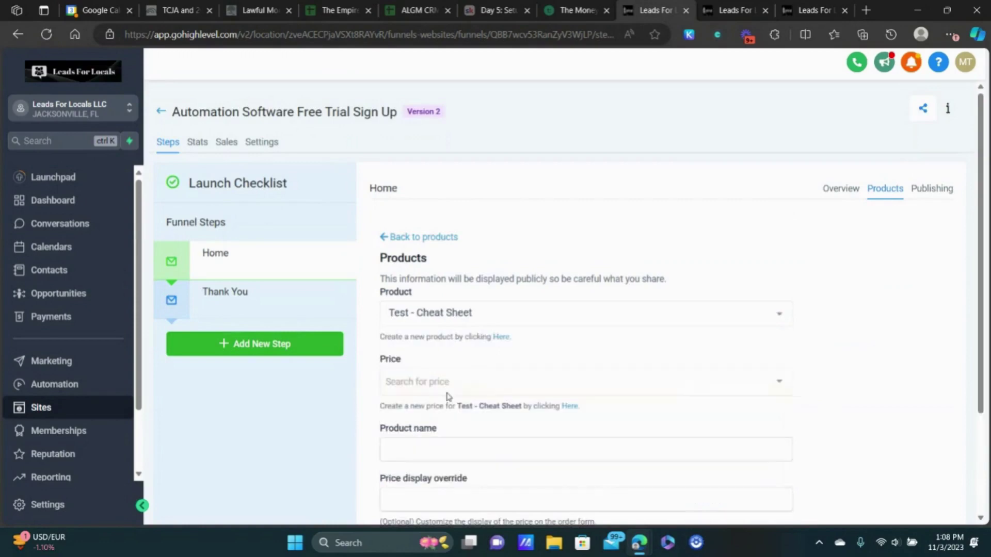
pyautogui.click(454, 380)
pyautogui.click(466, 359)
pyautogui.scroll(-3, 473, 335)
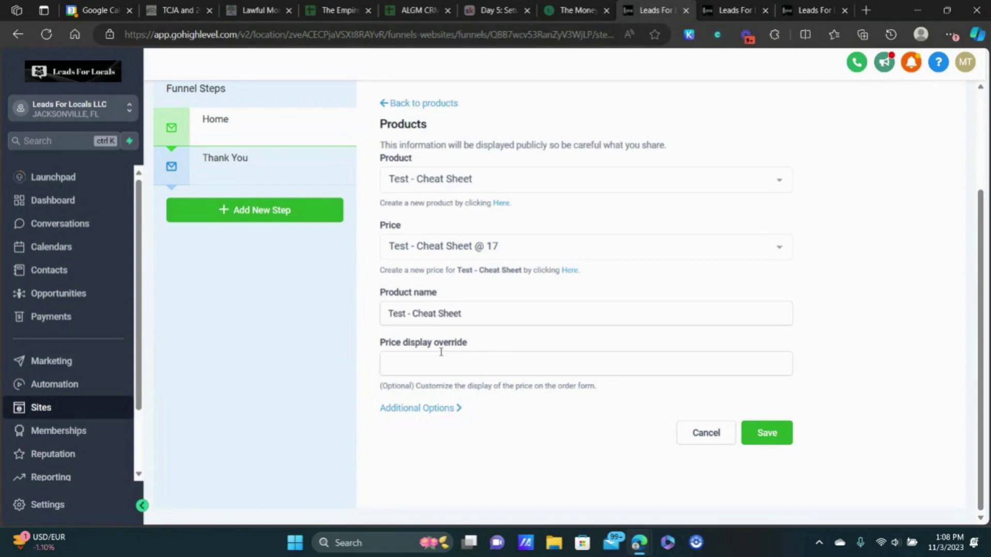
# - Mark the cheat sheet as a bump product in the additional options and save it
pyautogui.click(429, 412)
pyautogui.scroll(-2, 429, 413)
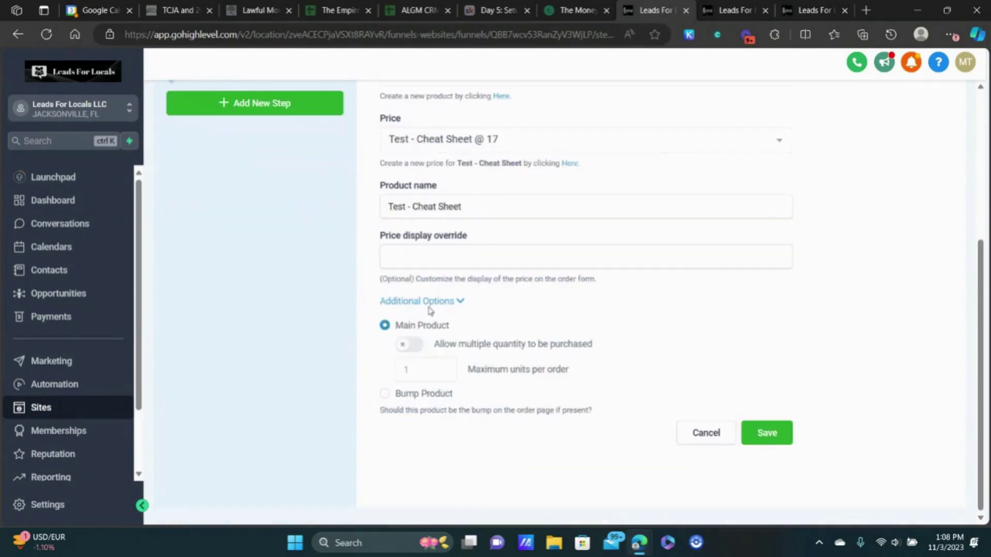
pyautogui.click(386, 394)
pyautogui.click(748, 444)
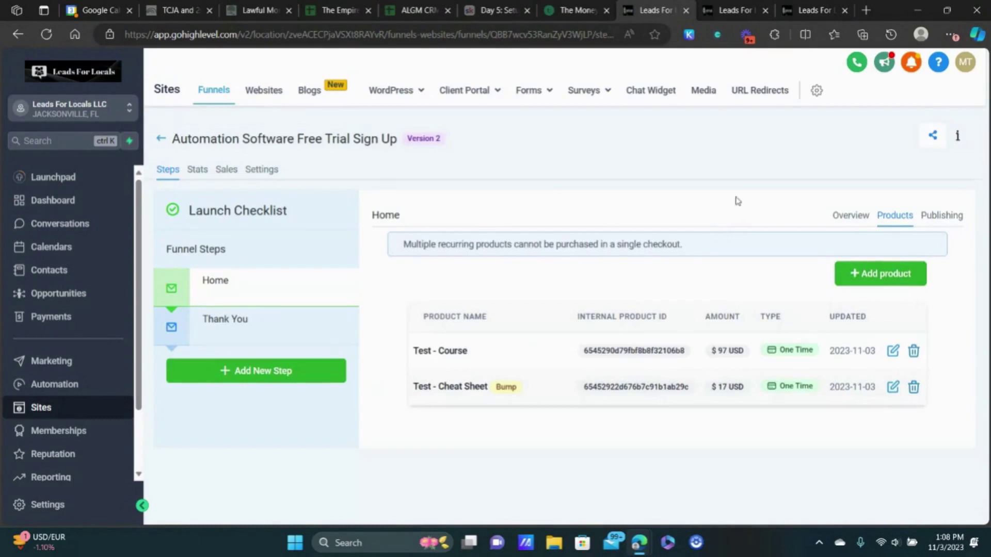
# - Close the page editor's browser tab and return to the Home step's overview
pyautogui.click(729, 9)
pyautogui.hotkey('ctrl', 'w')
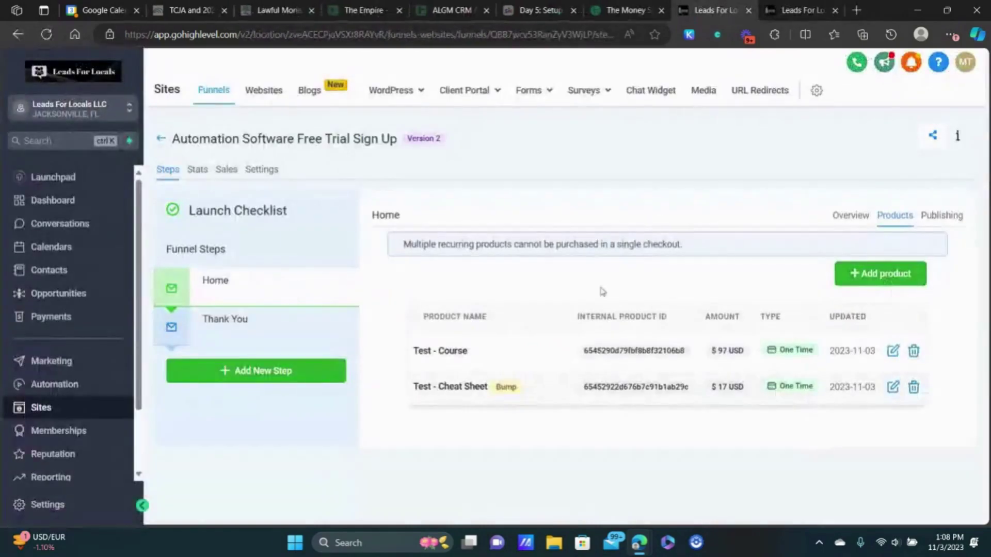
pyautogui.click(847, 216)
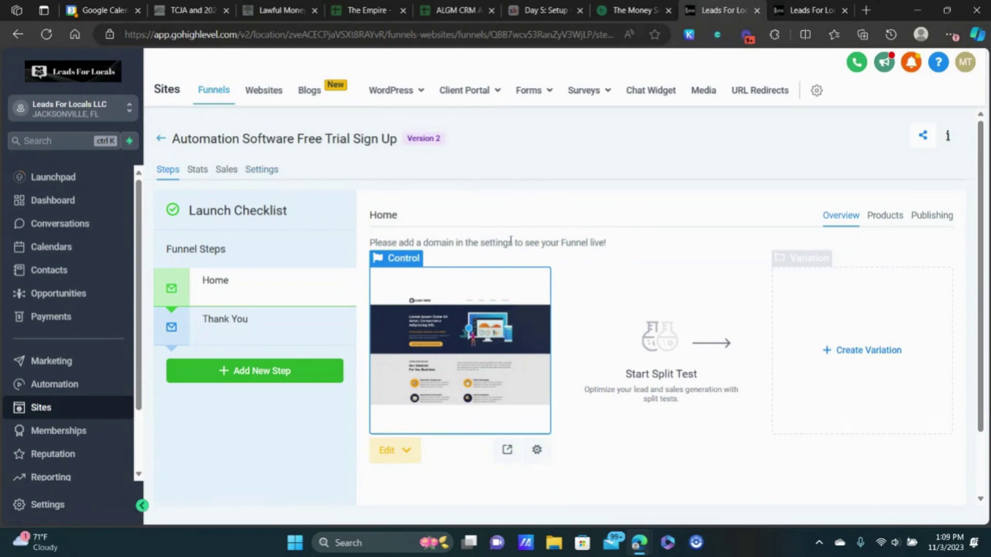
# - Set the funnel's domain to ghl.leadsforlocals.net in its settings, save, and acknowledge the path notice
pyautogui.click(274, 173)
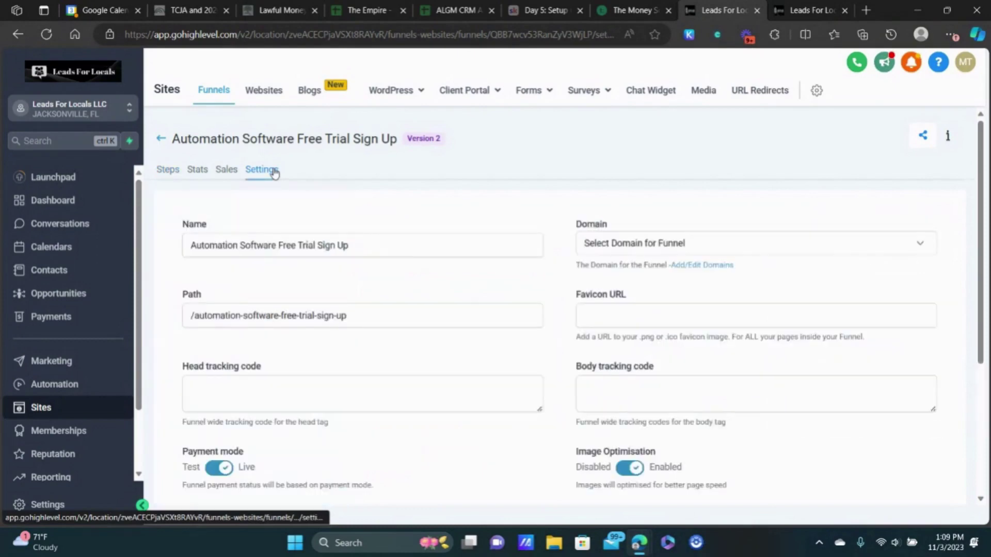
pyautogui.click(660, 250)
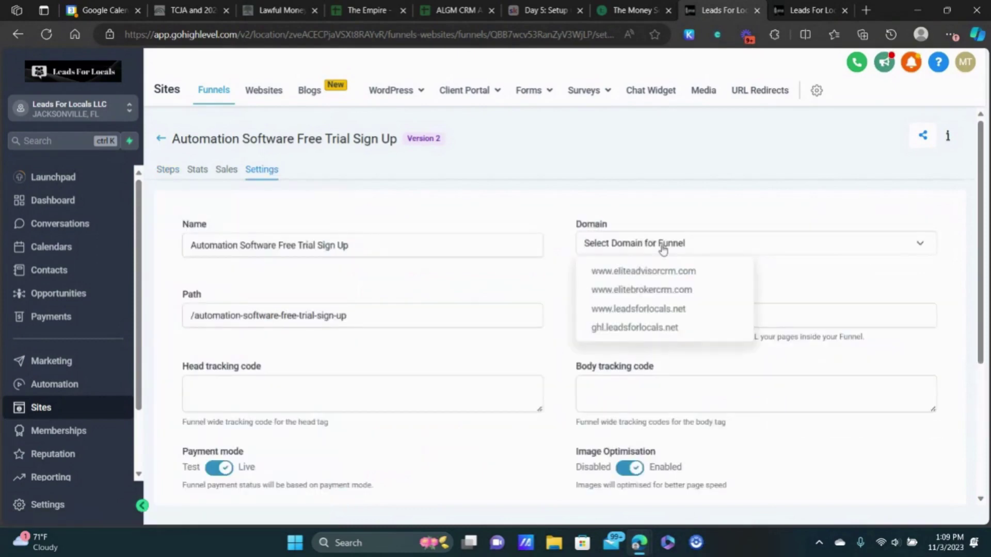
pyautogui.click(654, 329)
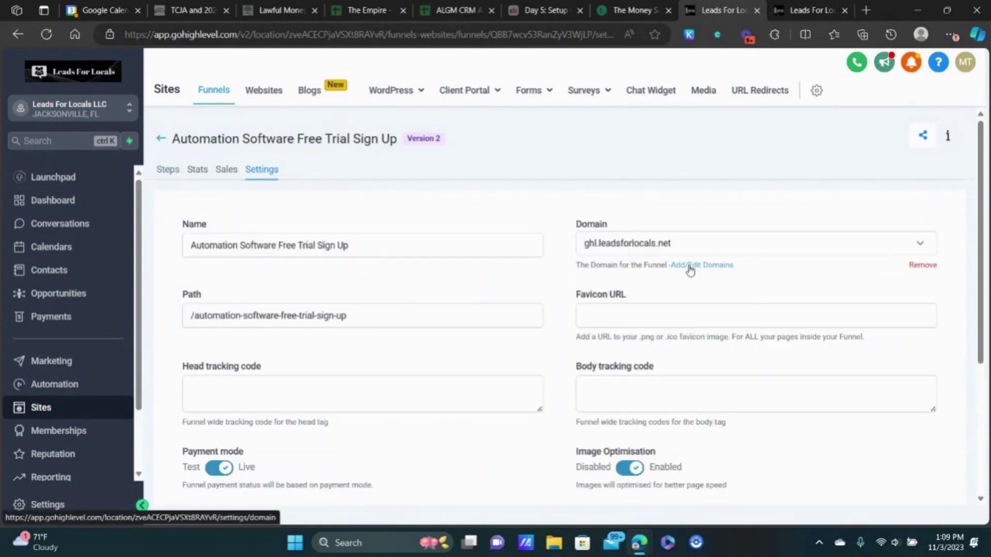
pyautogui.scroll(-4, 834, 309)
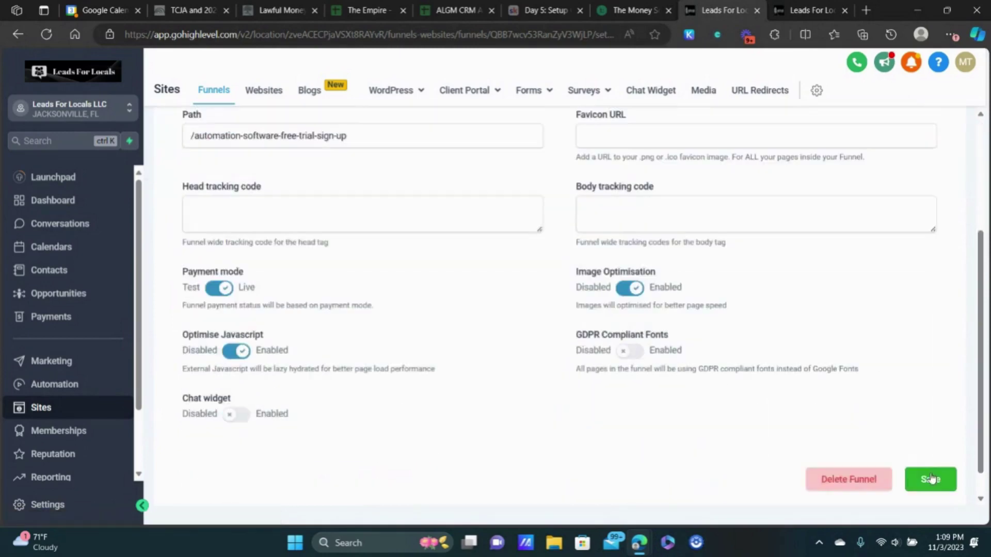
pyautogui.click(934, 472)
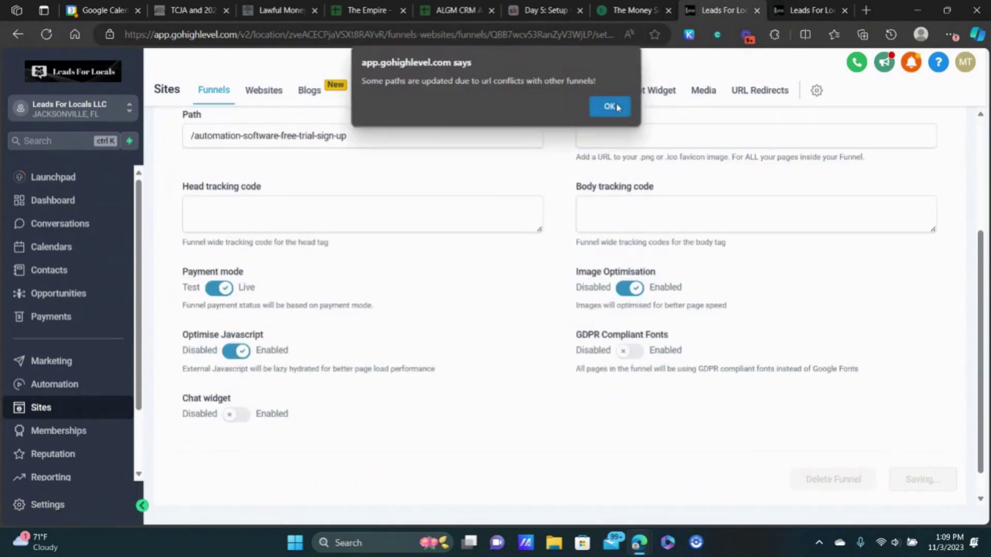
pyautogui.click(621, 113)
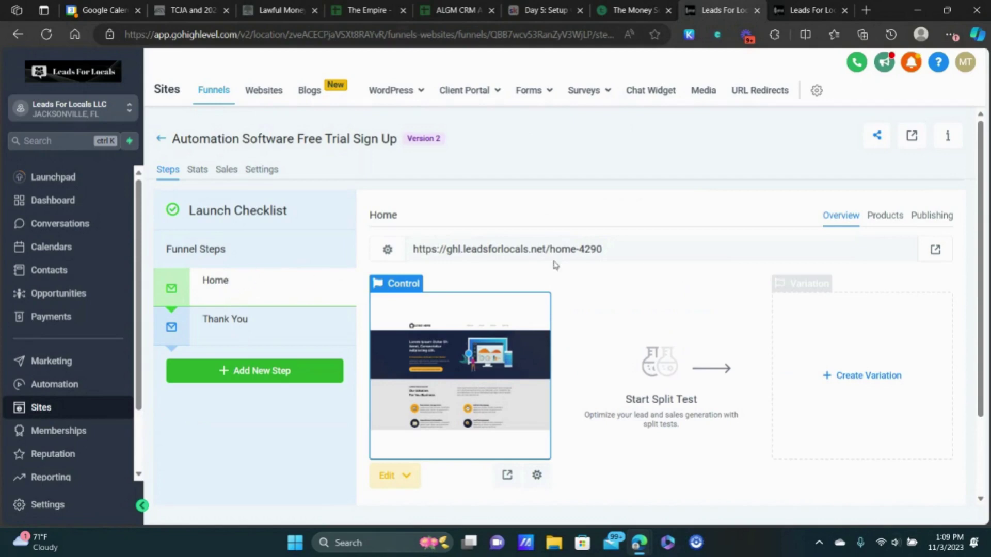
# - Rename the Home step "Test Course Sales Page", reuse that text as its step path, and update the step
pyautogui.click(930, 218)
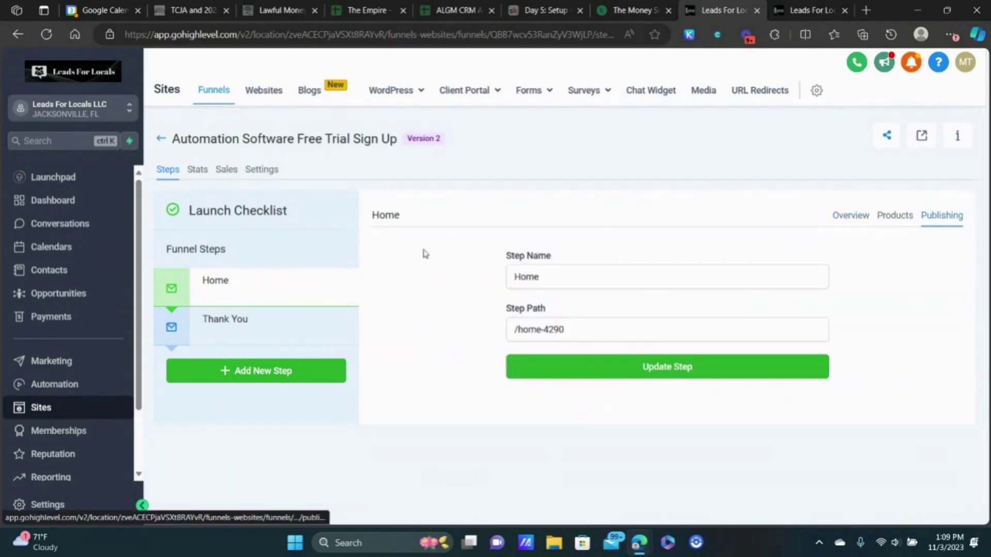
pyautogui.moveTo(558, 275); pyautogui.dragTo(504, 280)
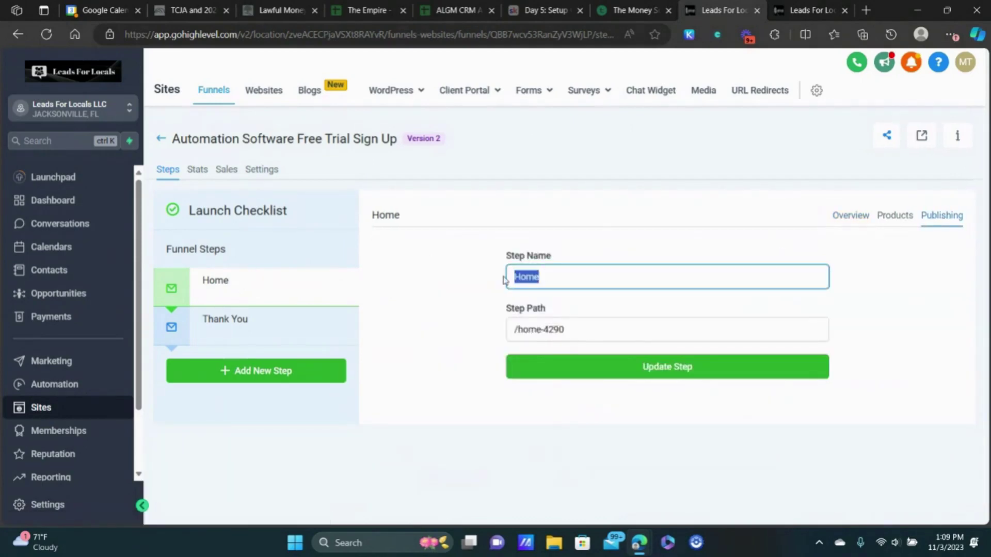
pyautogui.write('Test Course Sales Page')
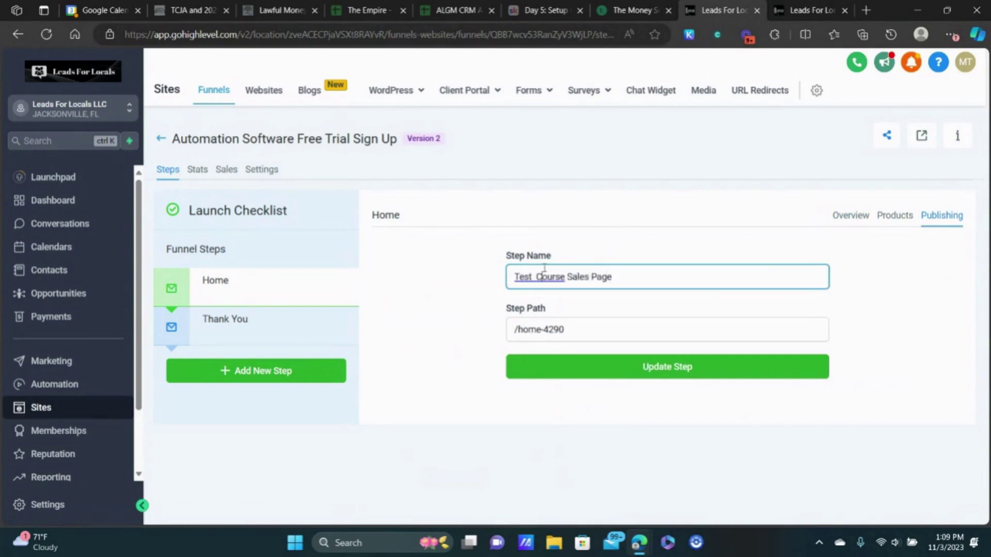
pyautogui.tripleClick(545, 267)
pyautogui.hotkey('ctrl', 'c')
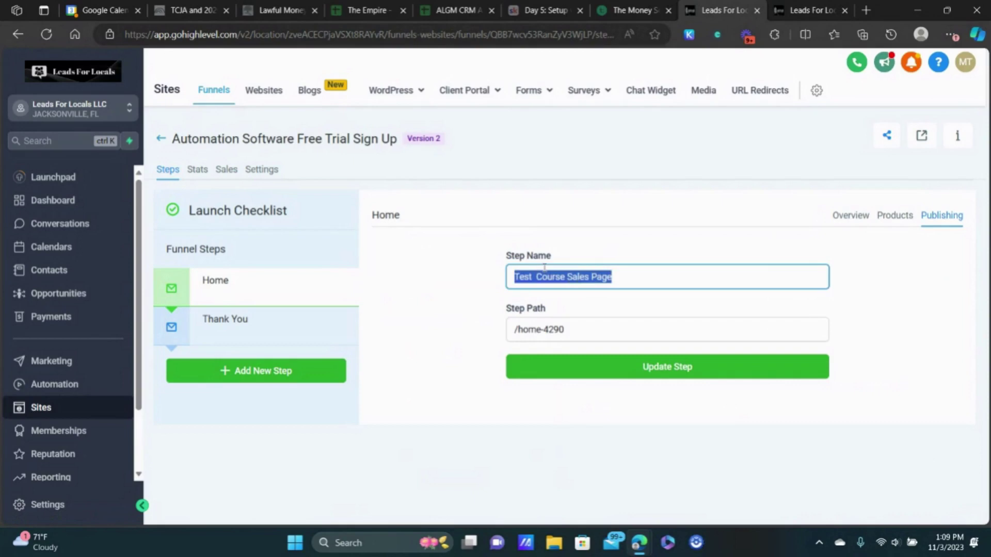
pyautogui.tripleClick(609, 333)
pyautogui.hotkey('ctrl', 'v')
pyautogui.click(664, 367)
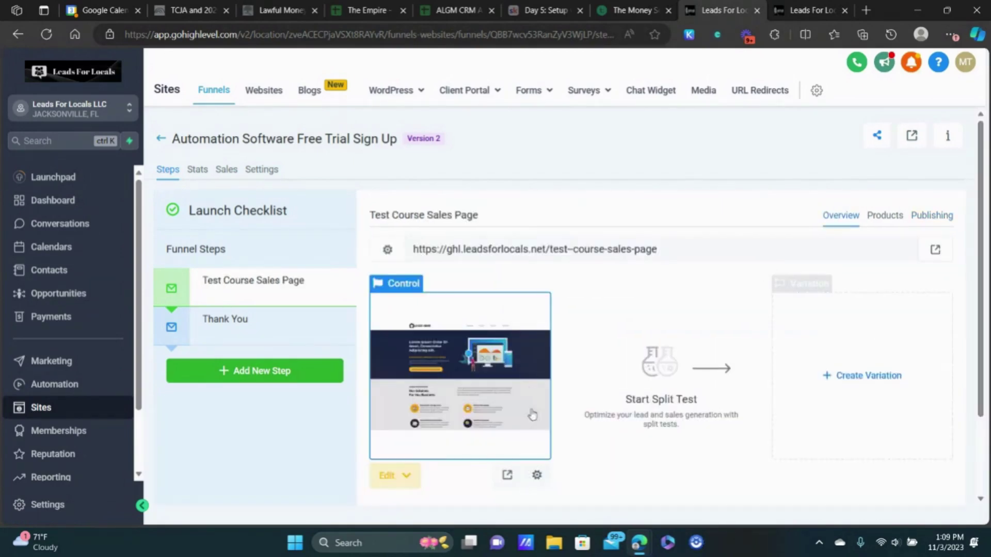
# - Replace the control page's path with the copied "Test Course Sales Page" text and update the page
pyautogui.click(537, 476)
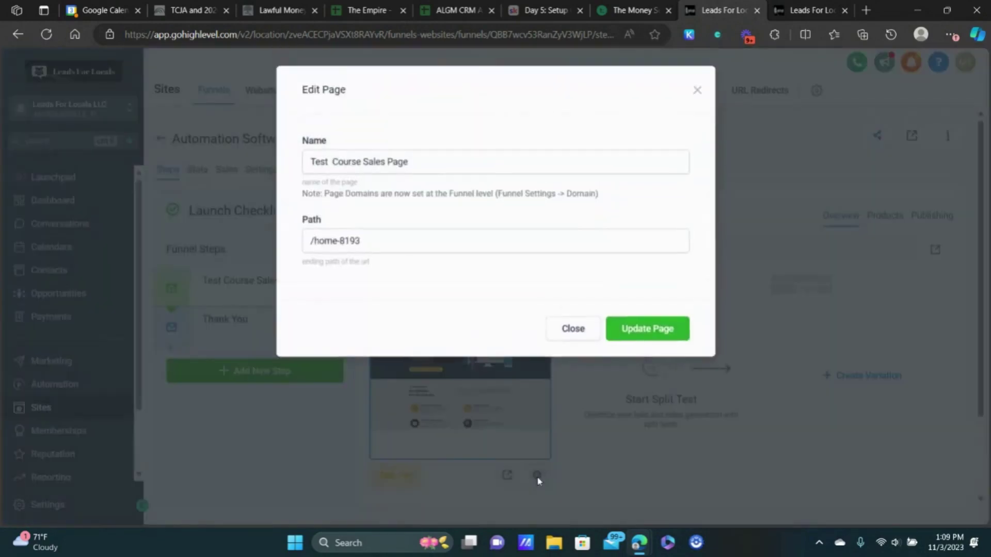
pyautogui.tripleClick(377, 248)
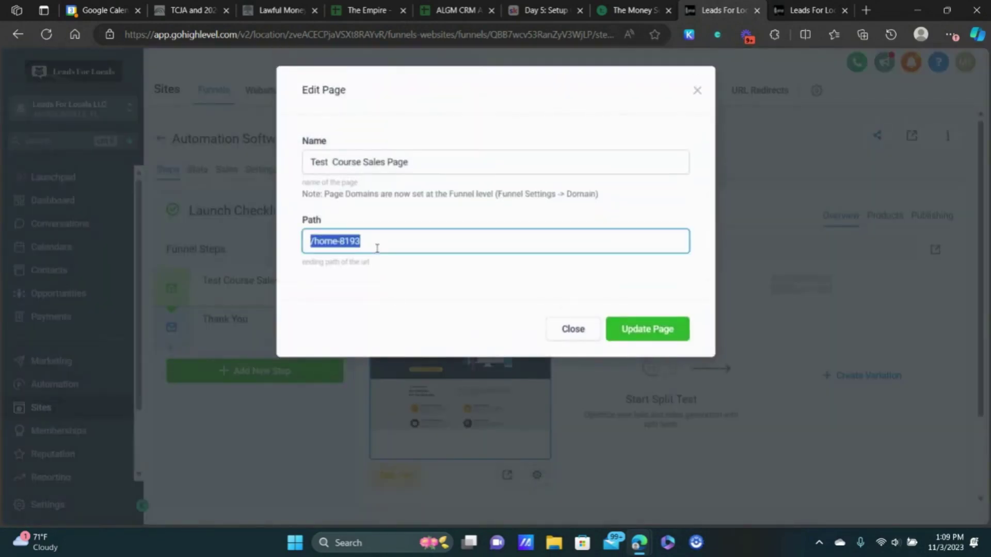
pyautogui.hotkey('ctrl', 'v')
pyautogui.click(642, 328)
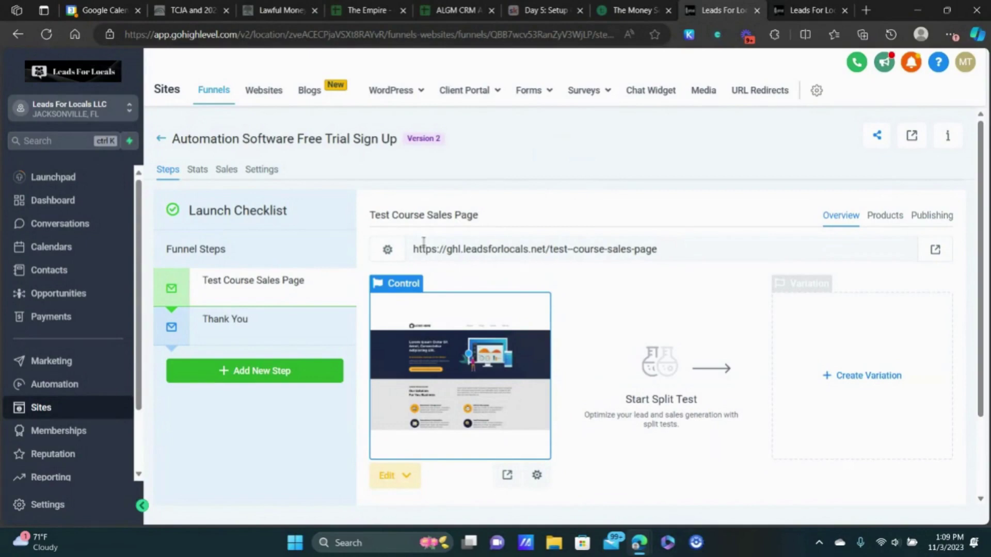
# - Open the Test Course Sales Page in the page editor and bring up its order form popup
pyautogui.click(405, 475)
pyautogui.click(413, 436)
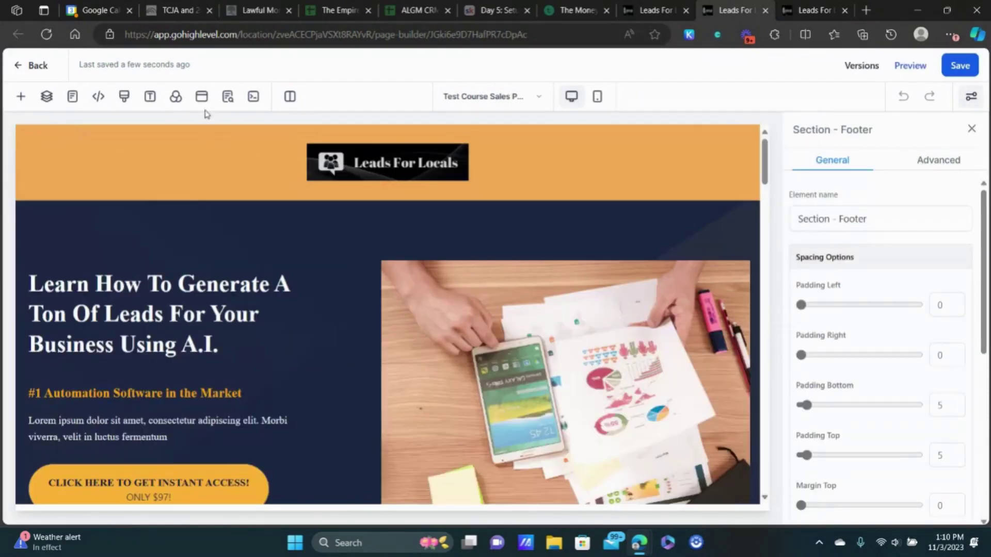
pyautogui.click(202, 100)
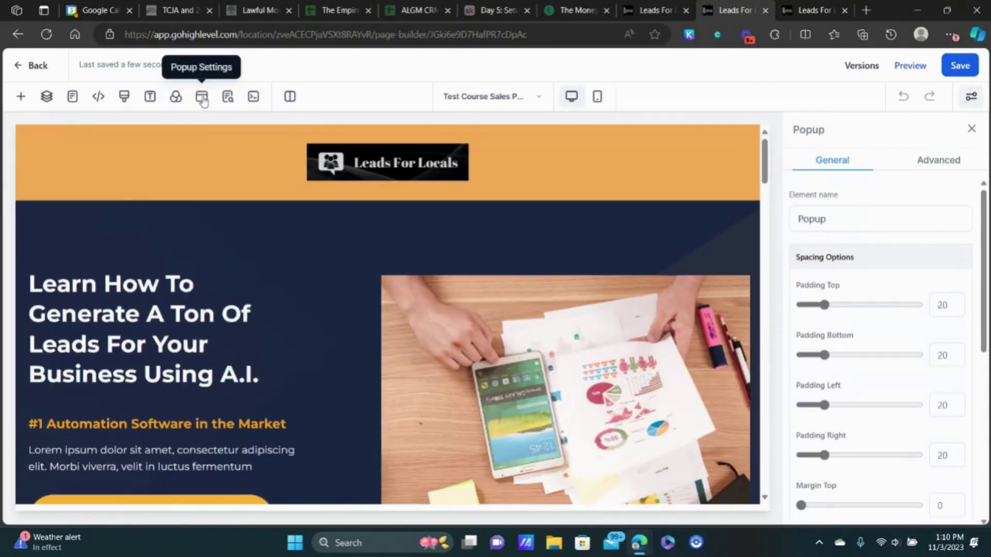
pyautogui.scroll(-3, 349, 189)
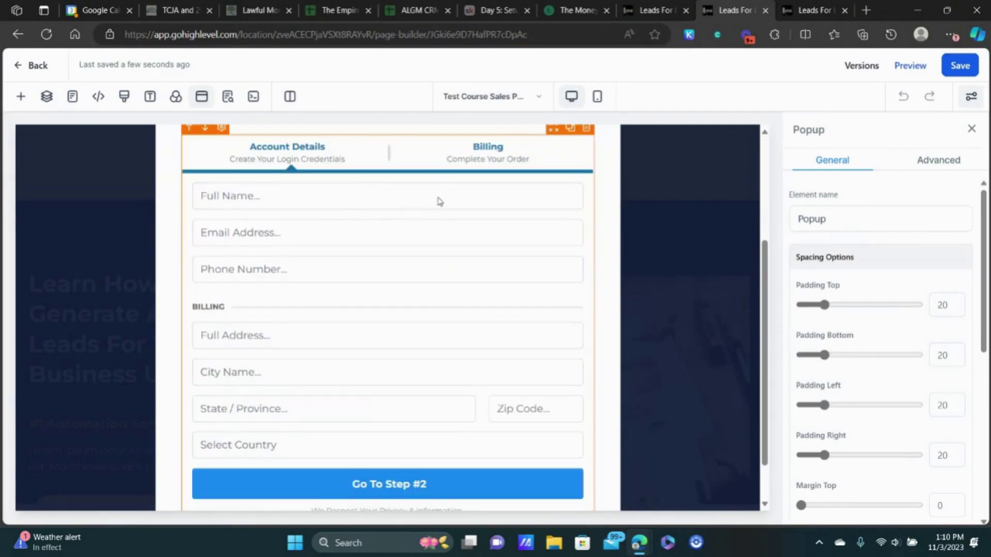
pyautogui.scroll(3, 440, 201)
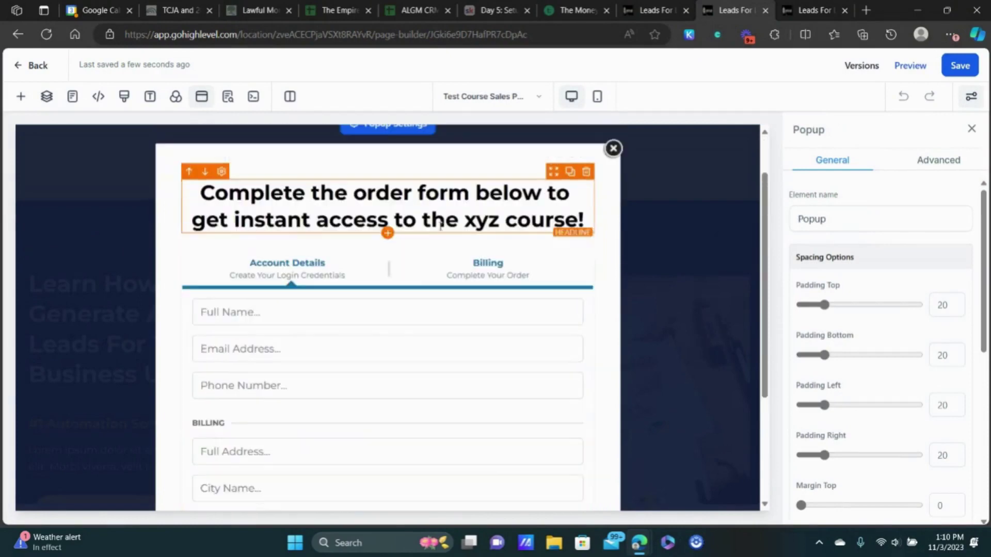
# - Open the advanced options of the popup's two-step order form at the order bump settings
pyautogui.click(393, 287)
pyautogui.click(936, 168)
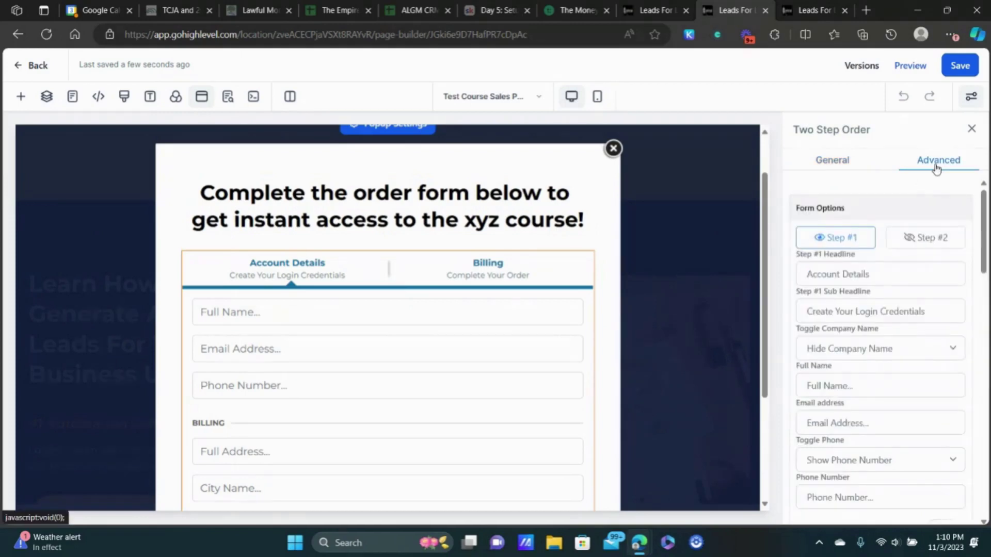
pyautogui.scroll(-10, 914, 205)
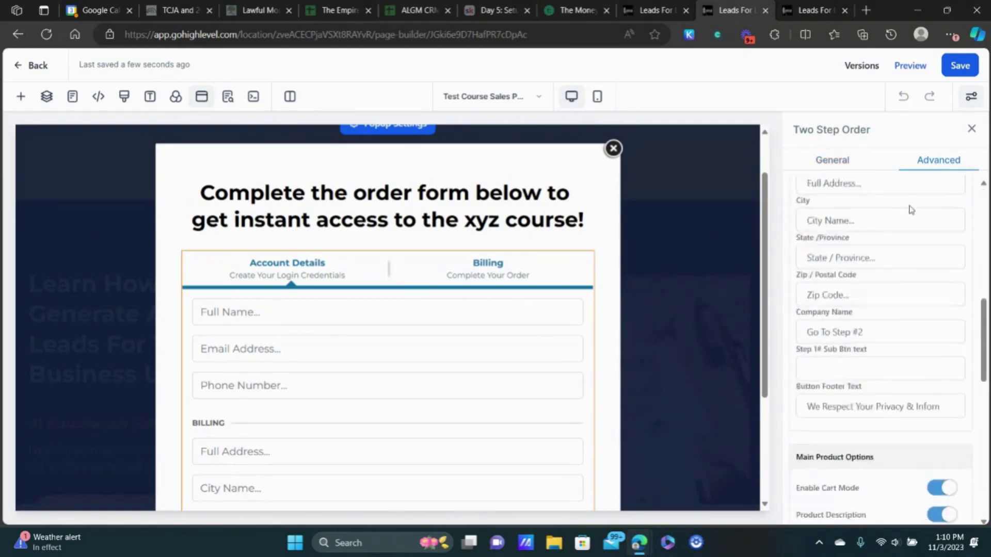
pyautogui.scroll(-3, 906, 206)
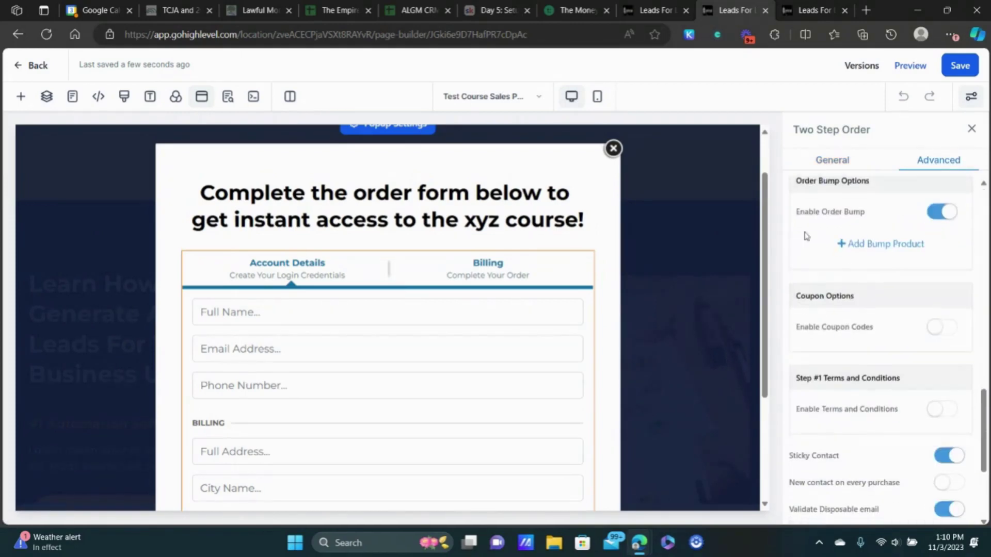
# - Add a bump product to the two-step order form and choose Test - Cheat Sheet as its product
pyautogui.click(886, 248)
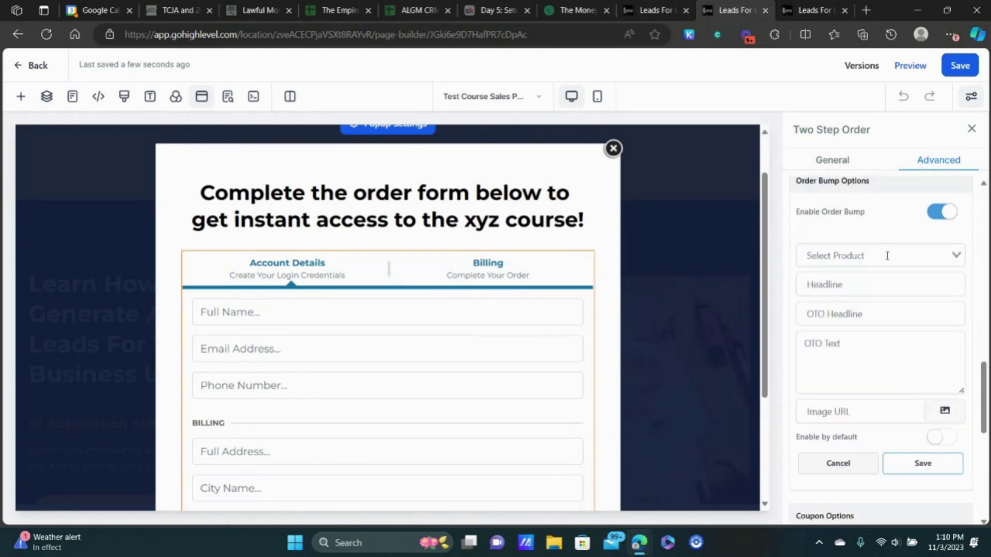
pyautogui.click(887, 256)
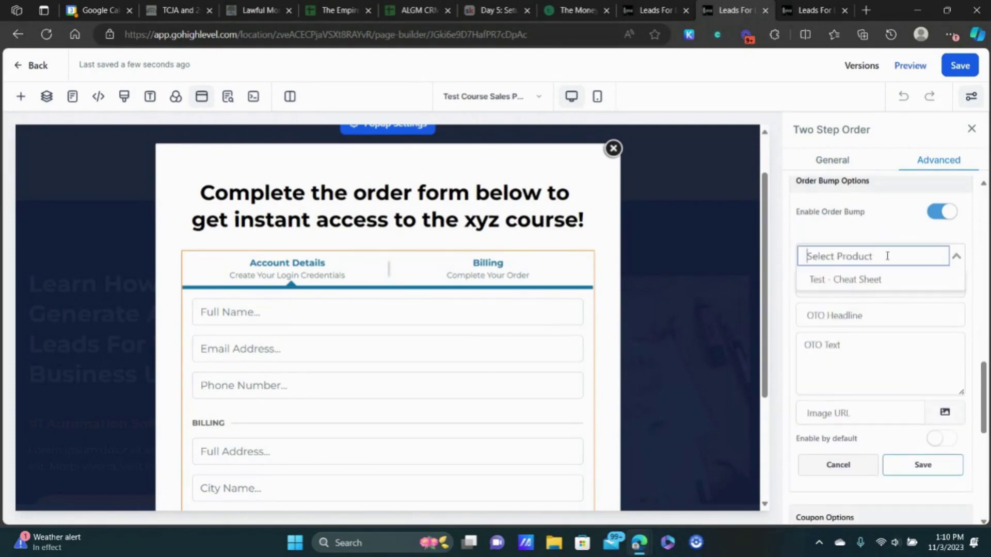
pyautogui.click(846, 280)
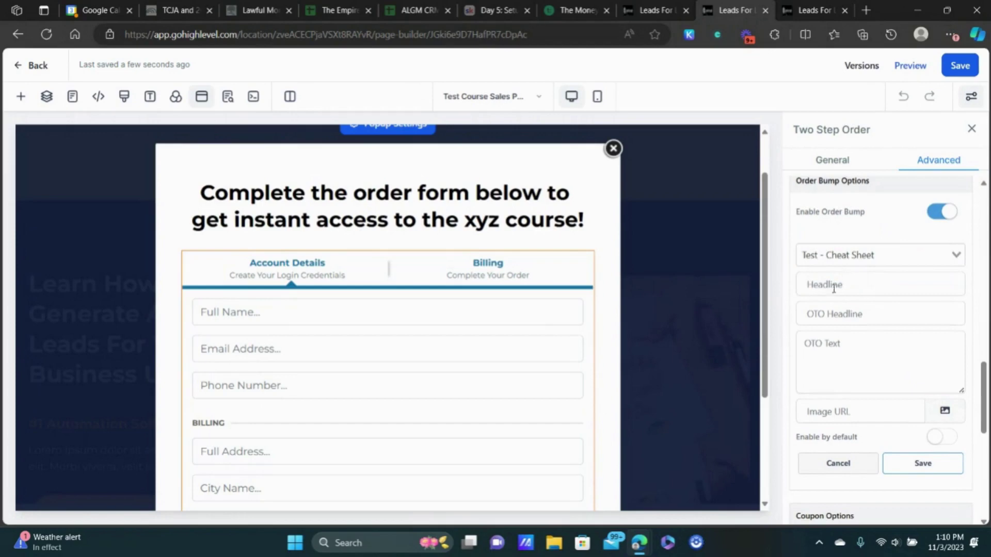
# - Switch the order form preview to Step #2 and return to the order bump options
pyautogui.scroll(-3, 413, 256)
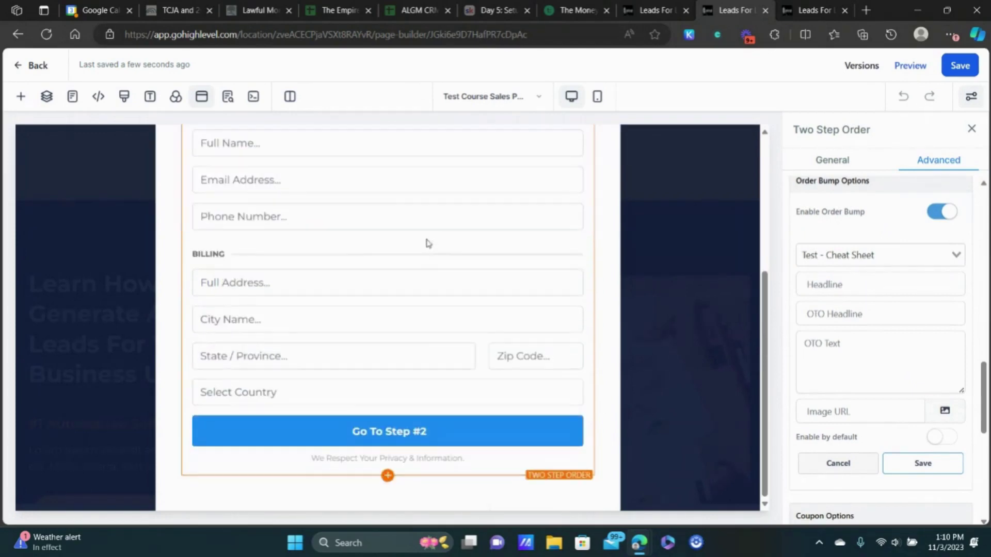
pyautogui.scroll(2, 416, 248)
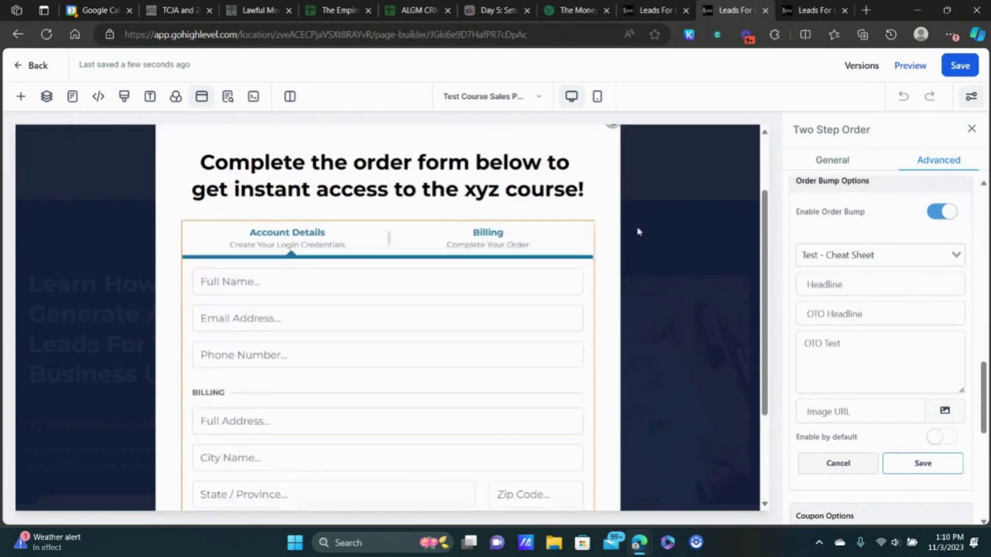
pyautogui.scroll(6, 893, 190)
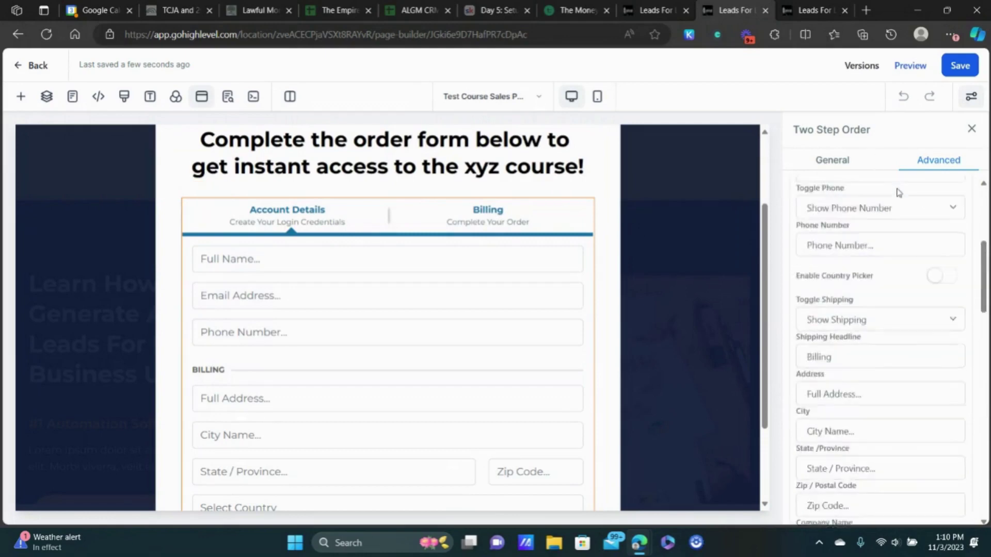
pyautogui.click(917, 240)
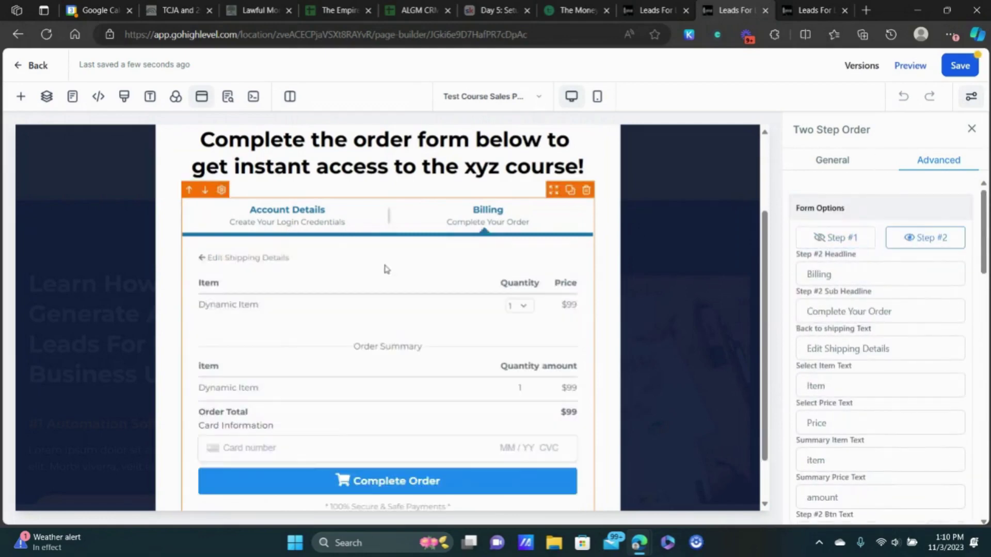
pyautogui.scroll(-1, 330, 309)
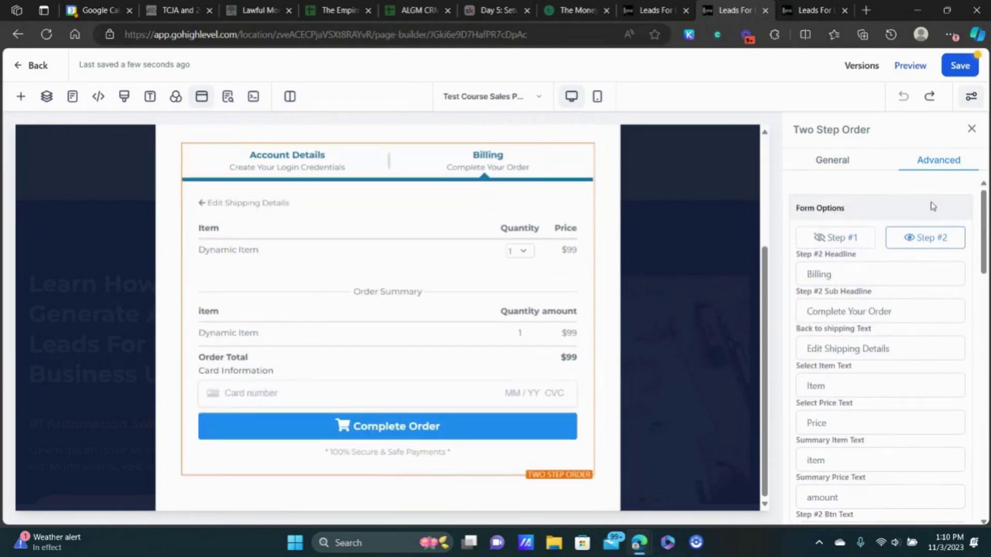
pyautogui.scroll(-2, 898, 206)
pyautogui.scroll(1, 867, 222)
pyautogui.scroll(-5, 883, 289)
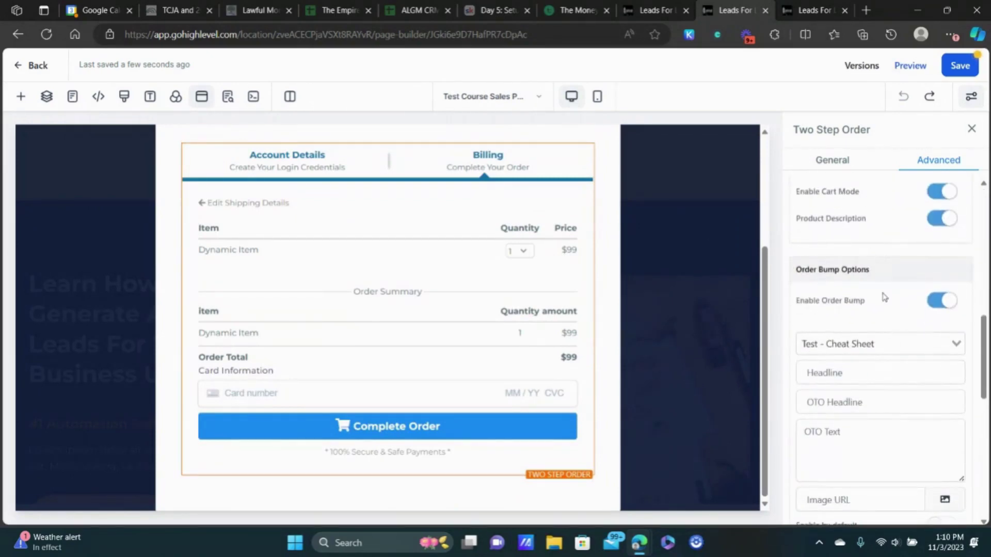
pyautogui.scroll(-2, 885, 298)
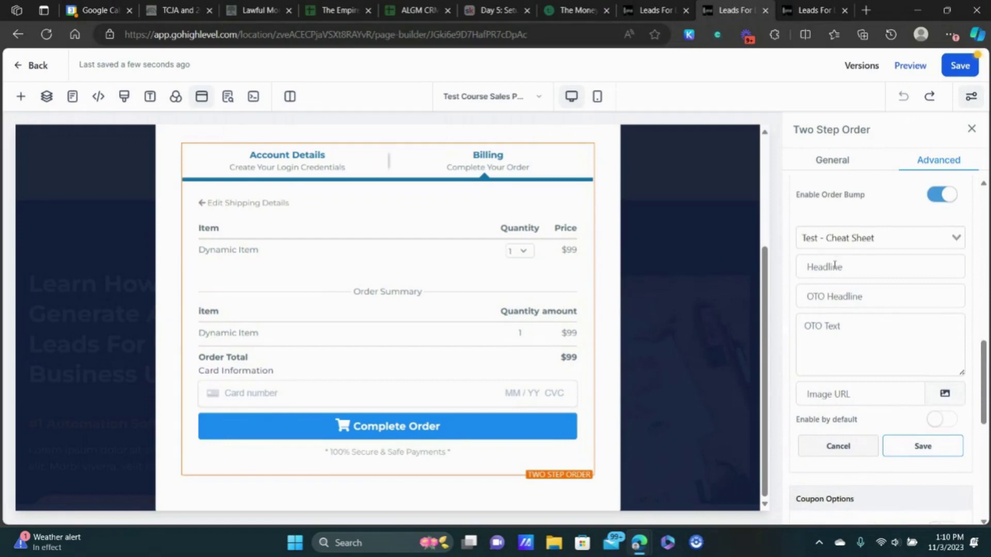
# - Switch to the pre-made funnel's Sales Page, show its popup and select the two-step order form in it
pyautogui.click(797, 8)
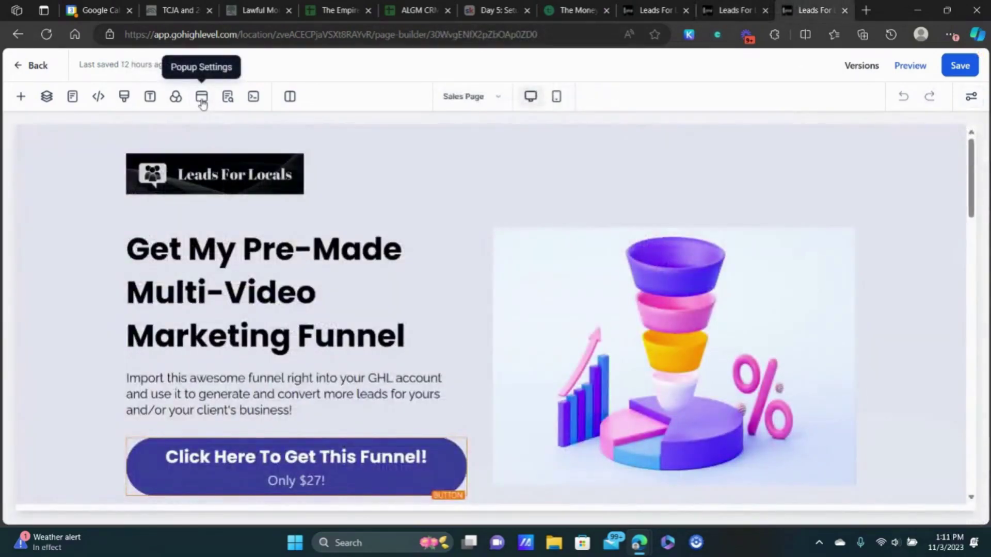
pyautogui.click(201, 96)
pyautogui.scroll(-6, 896, 276)
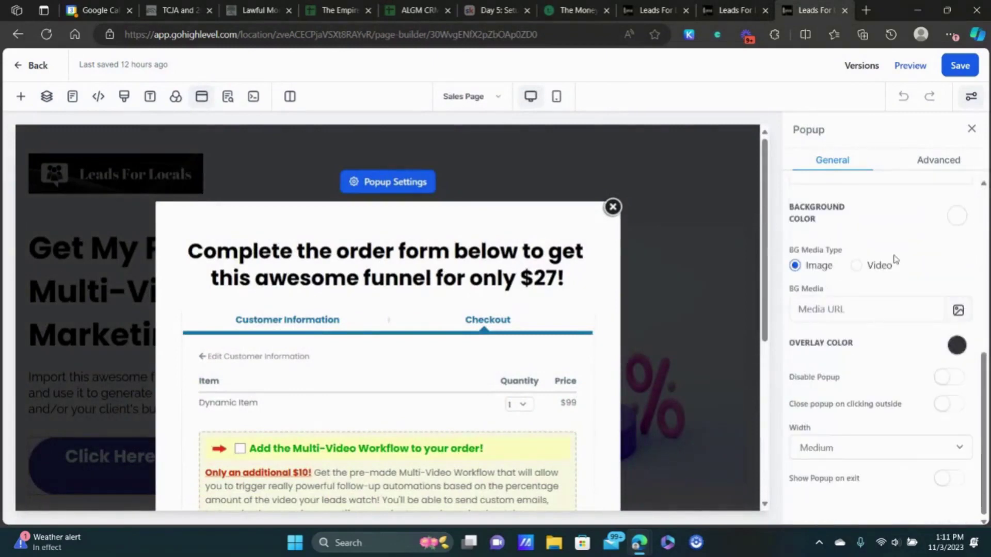
pyautogui.scroll(4, 876, 305)
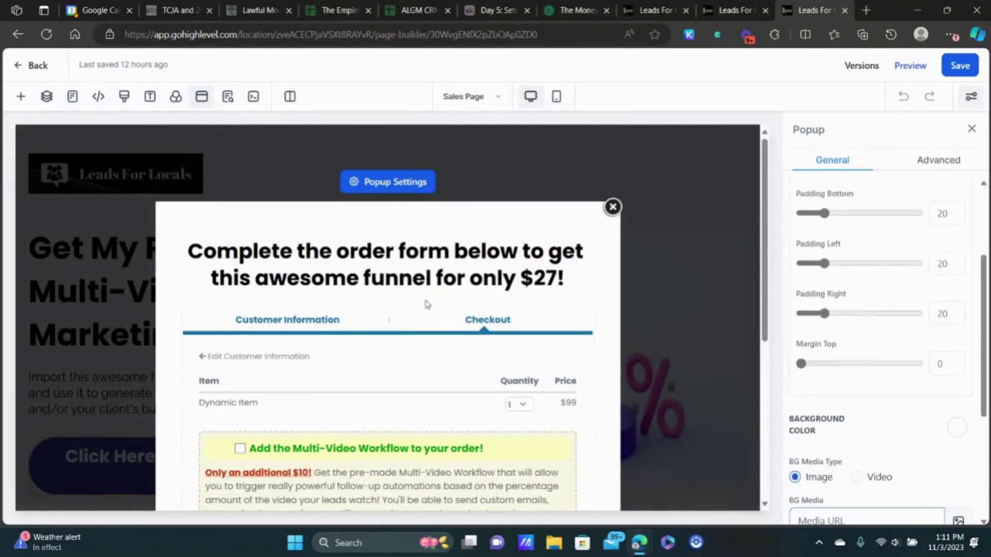
pyautogui.click(371, 404)
pyautogui.scroll(-4, 860, 296)
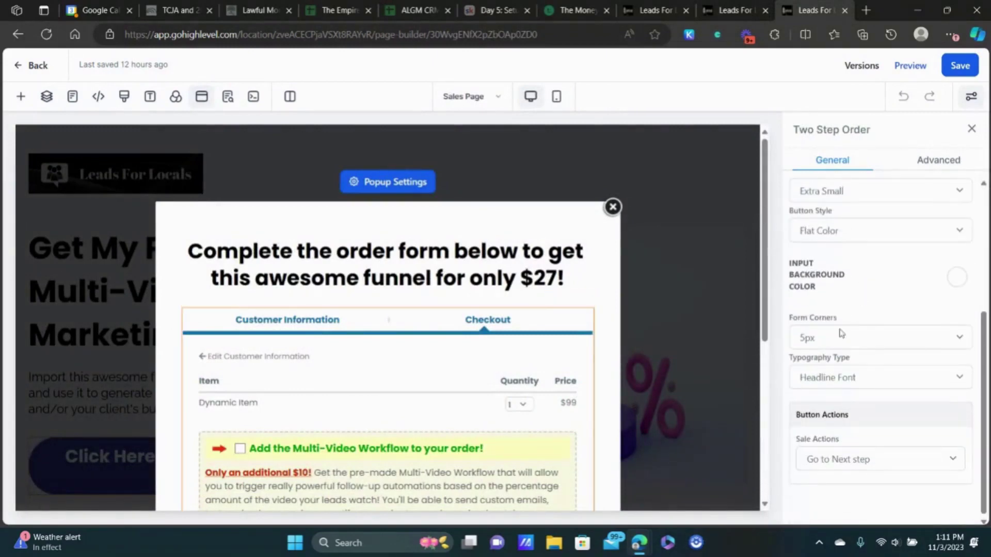
pyautogui.scroll(5, 861, 310)
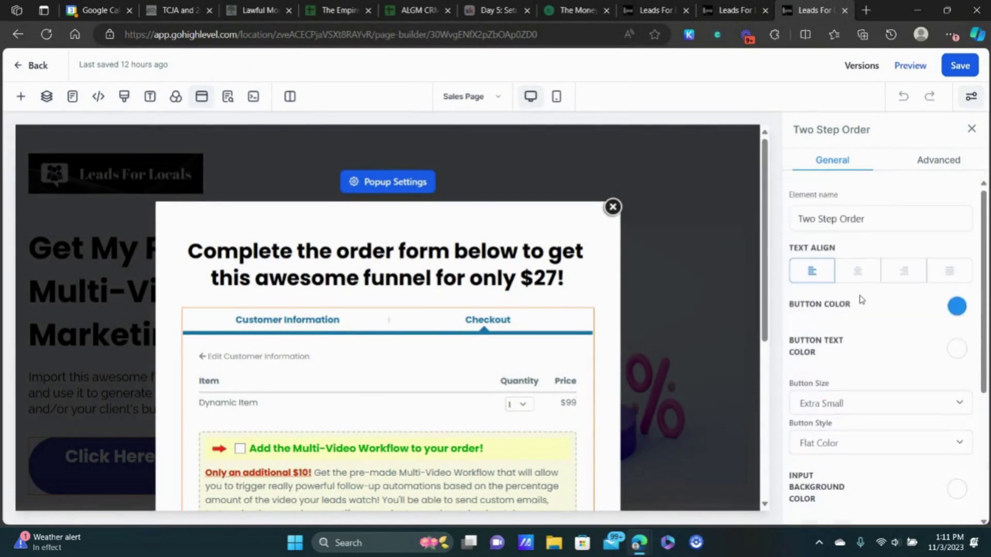
# - Open the Multi-Video Workflow order bump in the form's advanced settings and examine its headline, OTO headline and OTO text
pyautogui.click(944, 163)
pyautogui.scroll(-5, 901, 279)
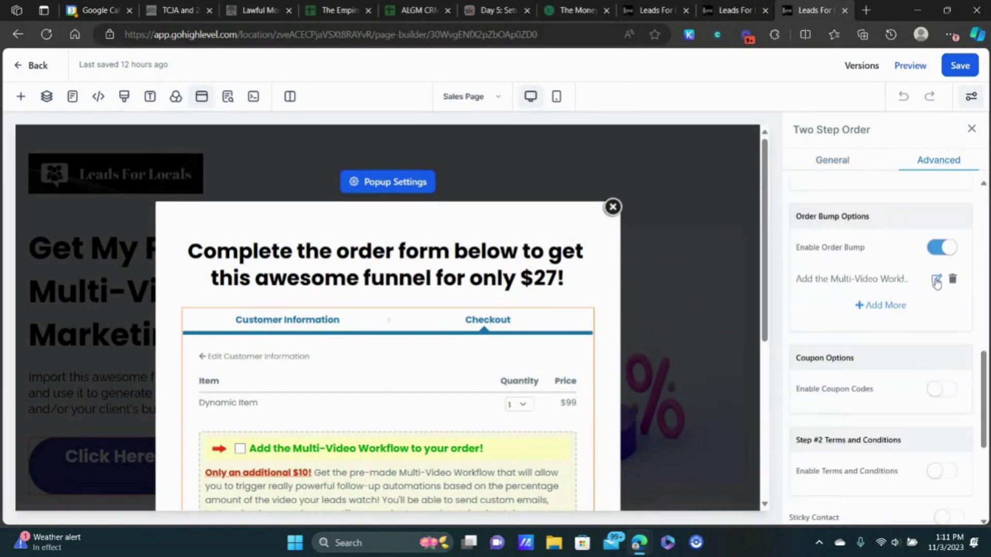
pyautogui.click(936, 279)
pyautogui.scroll(-1, 828, 264)
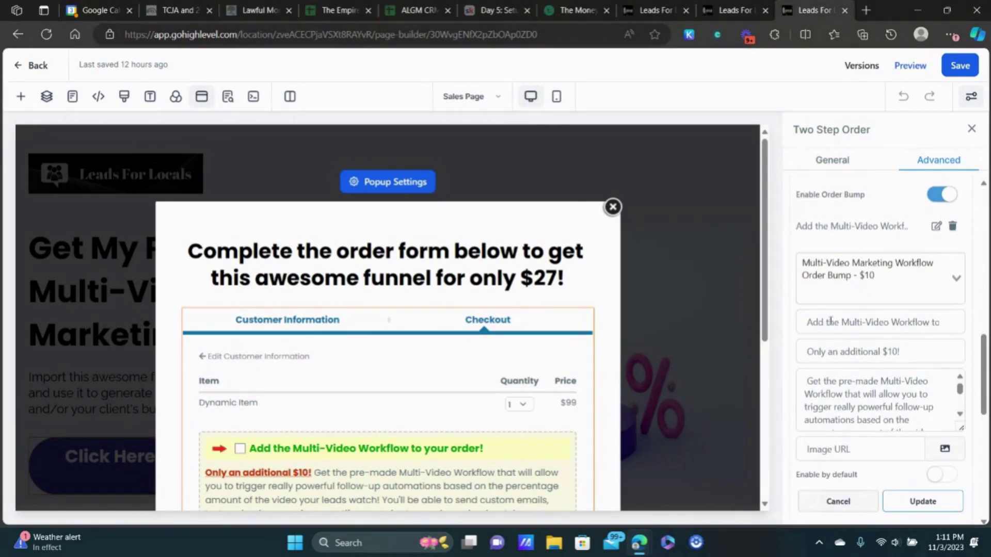
pyautogui.scroll(-3, 274, 297)
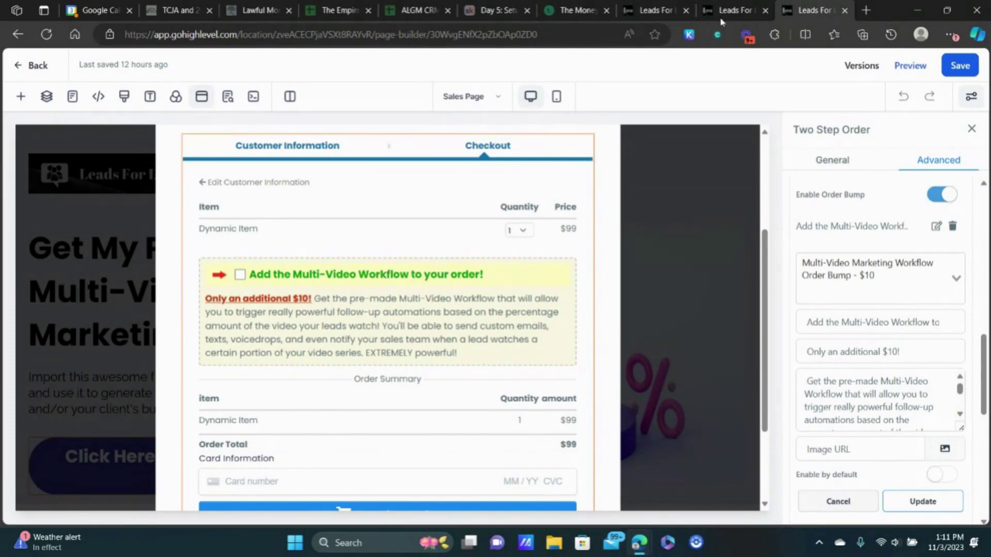
# - Back on the test course sales page, set the bump headline to "Add the XYZ Course Cheat Sheet To Your Order!" and save the bump
pyautogui.click(733, 6)
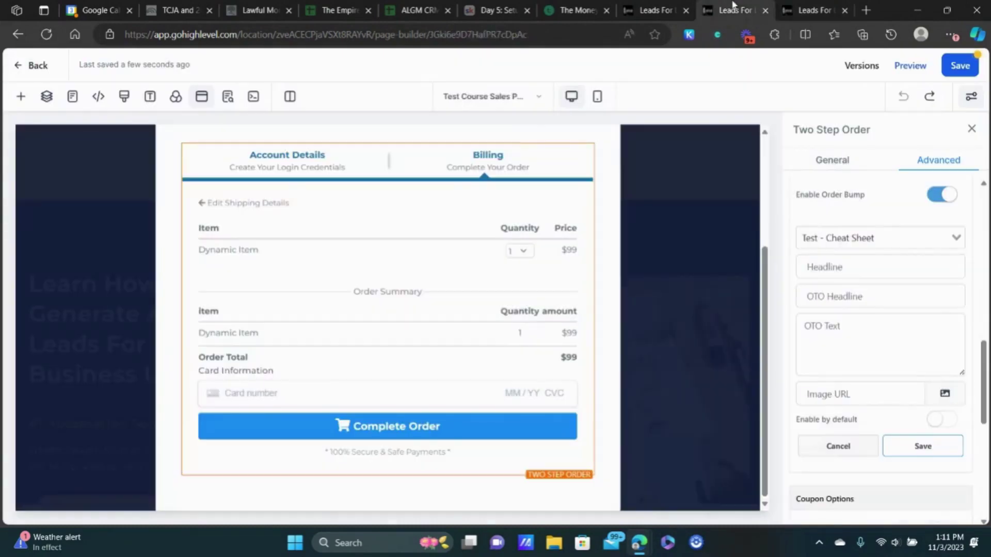
pyautogui.click(852, 263)
pyautogui.write('A')
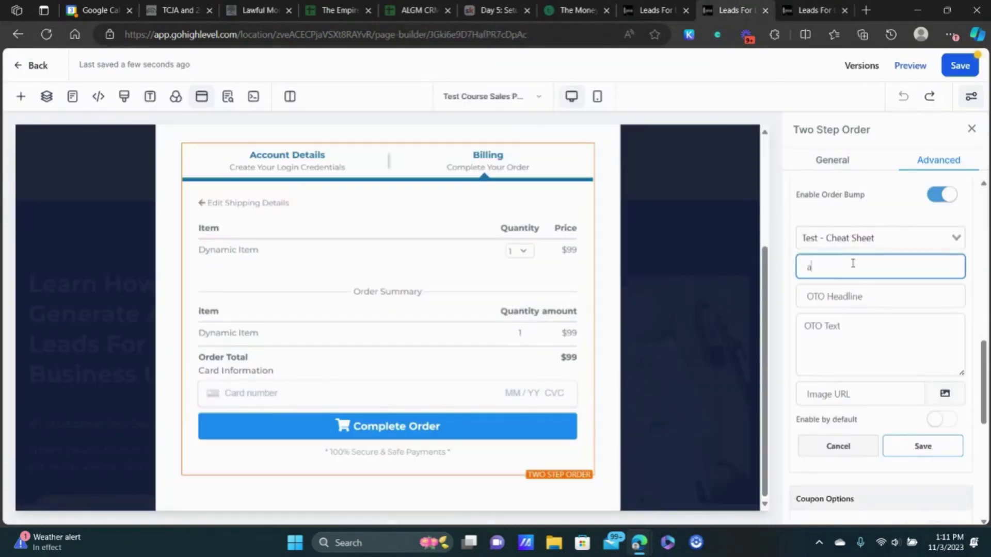
pyautogui.press('BackSpace')
pyautogui.write('Add')
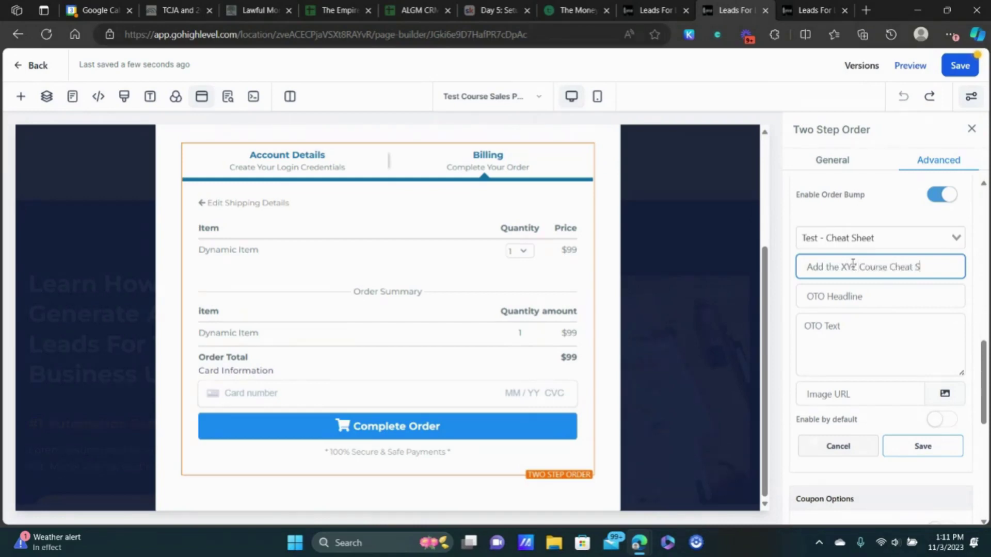
pyautogui.write('the XYZ Course Cheat Sheet To Your C')
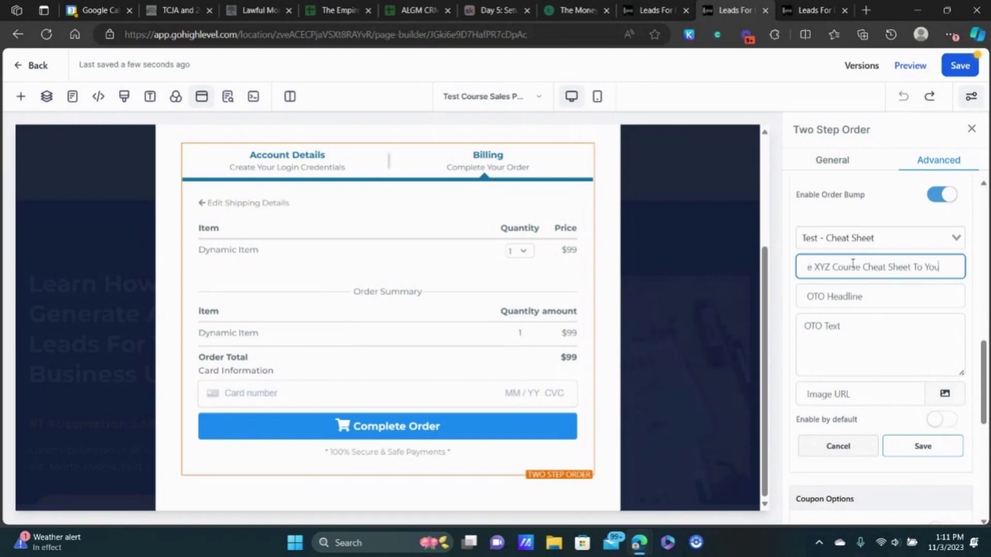
pyautogui.write('rd')
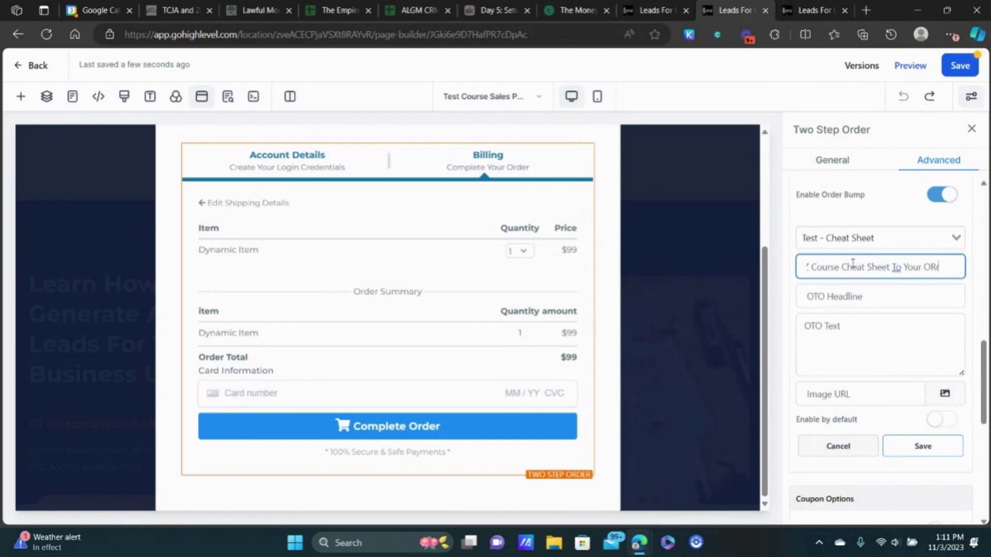
pyautogui.write('er')
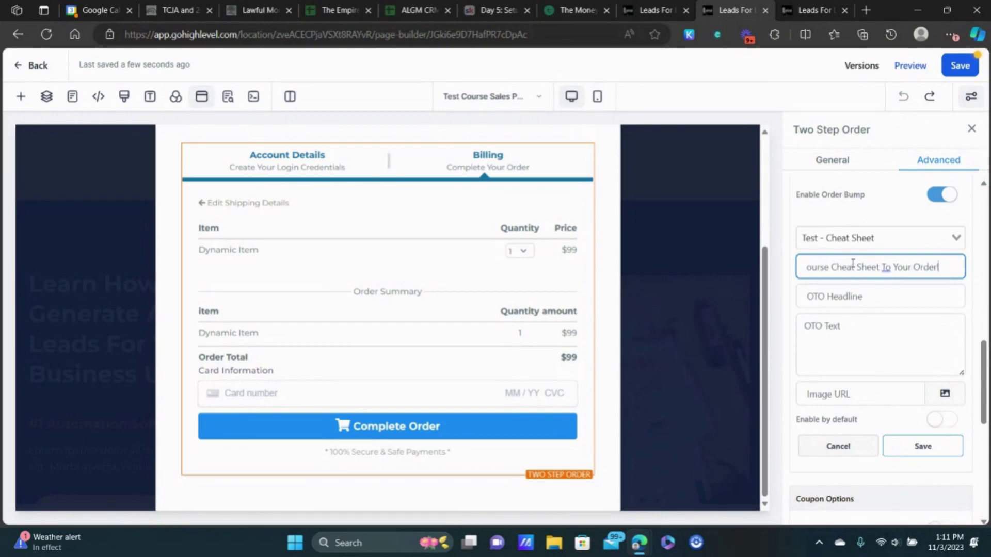
pyautogui.click(924, 447)
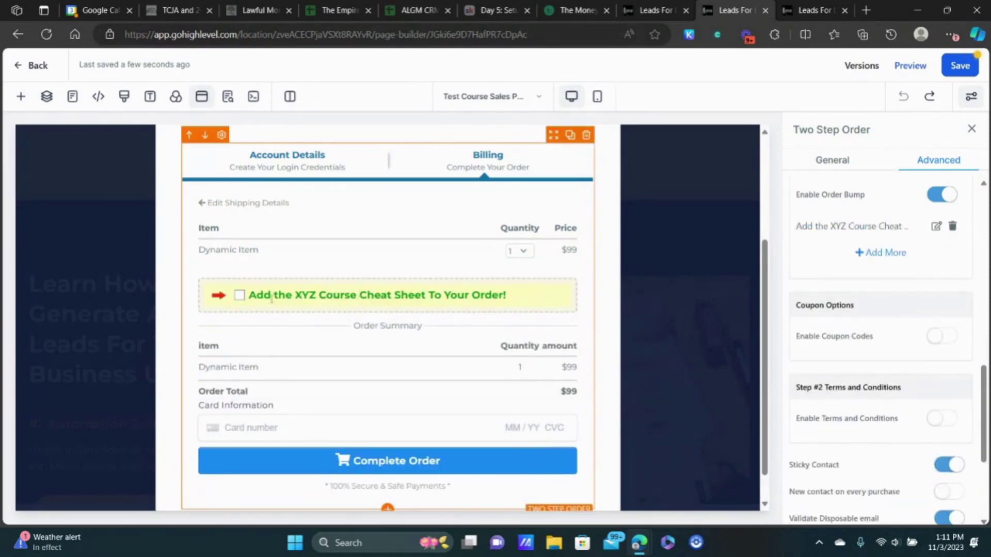
# - Edit the cheat sheet order bump, set its OTO headline to "Only an additional $17!" and update it
pyautogui.click(935, 226)
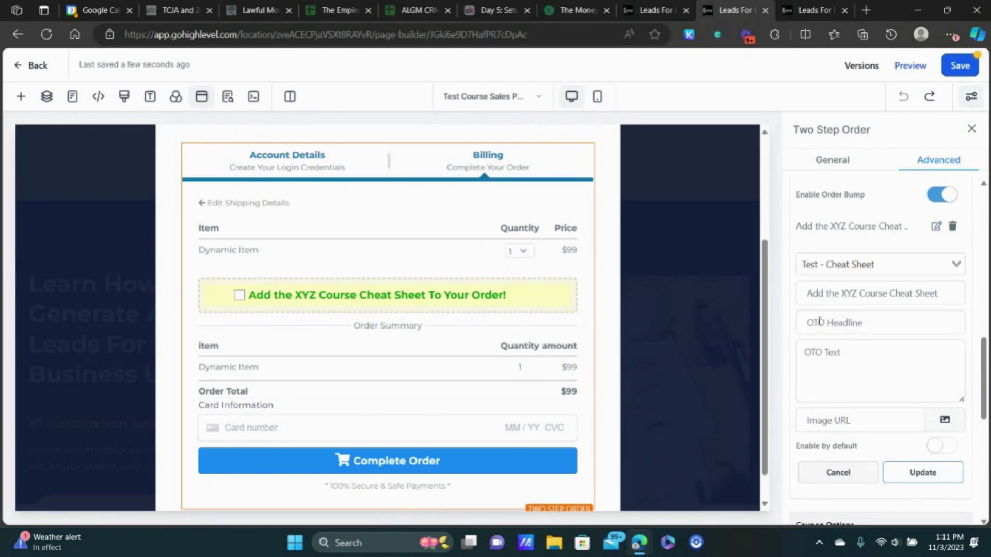
pyautogui.click(846, 324)
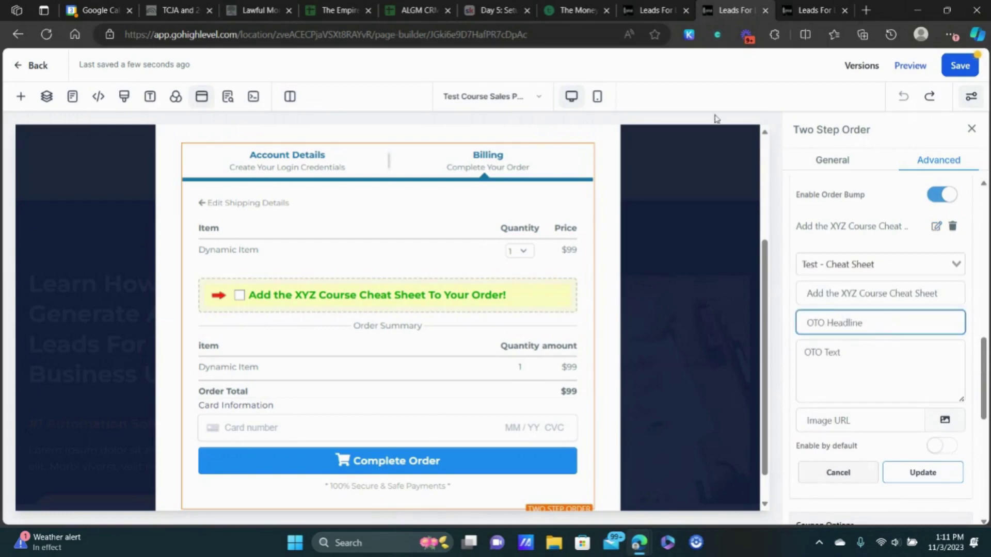
pyautogui.click(802, 6)
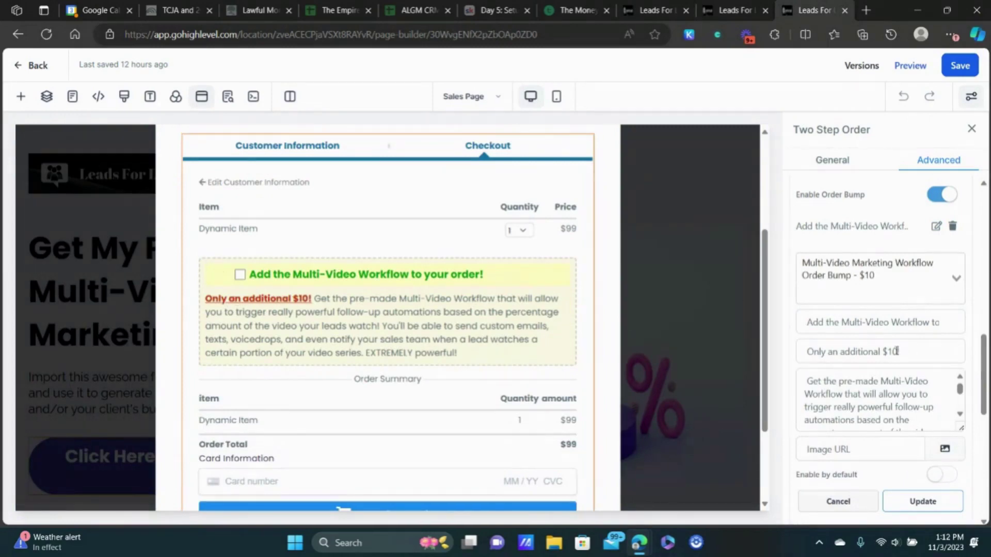
pyautogui.hotkey('ctrl', 'shift', 'Tab')
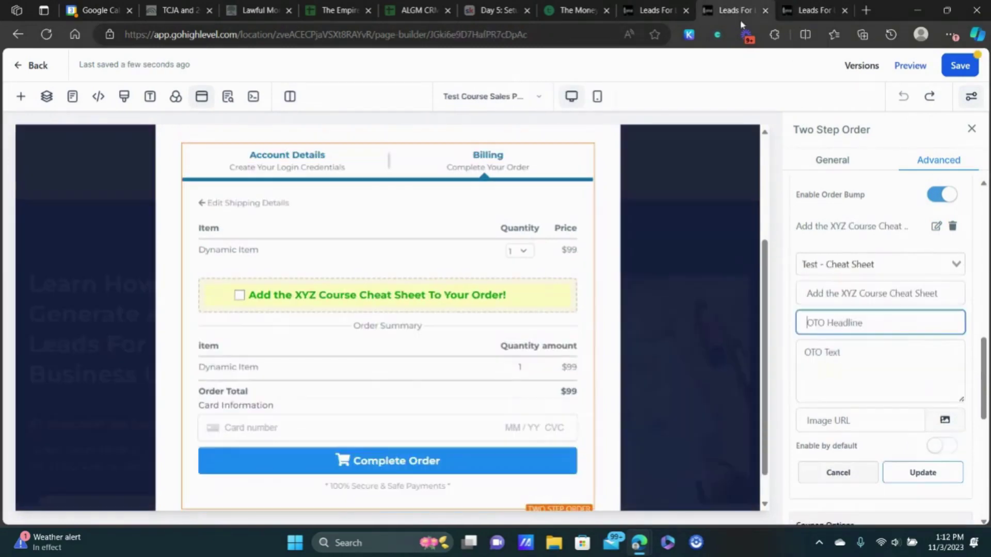
pyautogui.write('on')
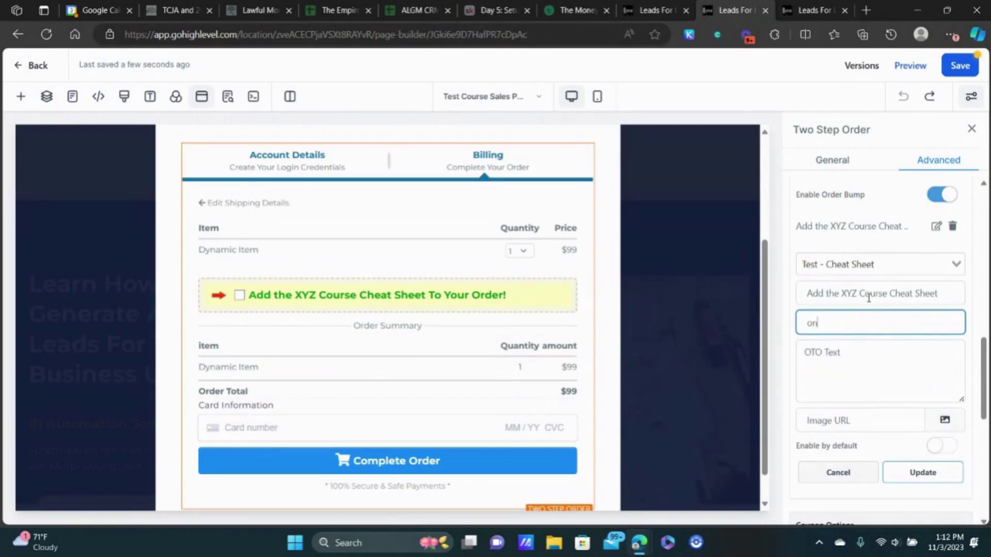
pyautogui.press('BackSpace')
pyautogui.press('BackSpace')
pyautogui.write('Only an a')
pyautogui.write('dditional ')
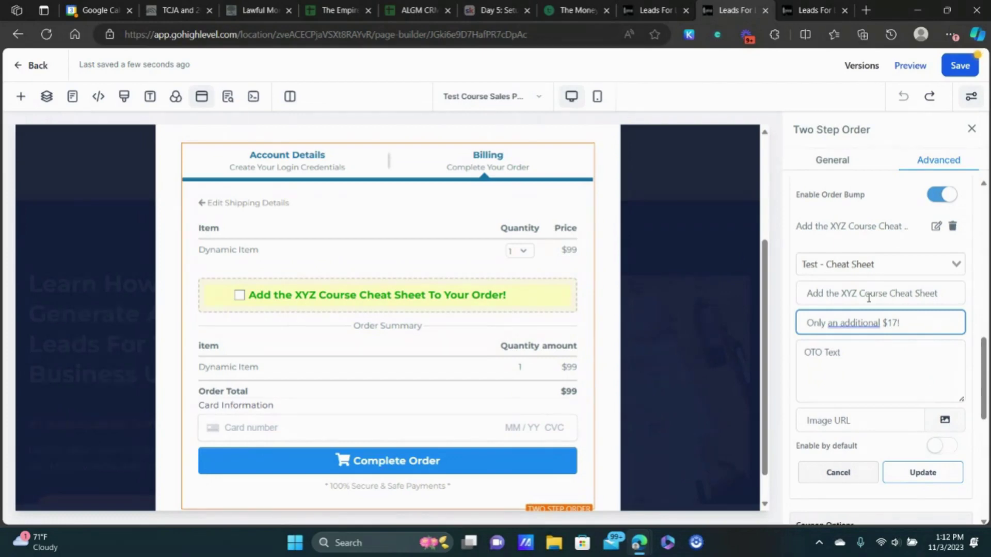
pyautogui.write('$17!')
pyautogui.click(922, 472)
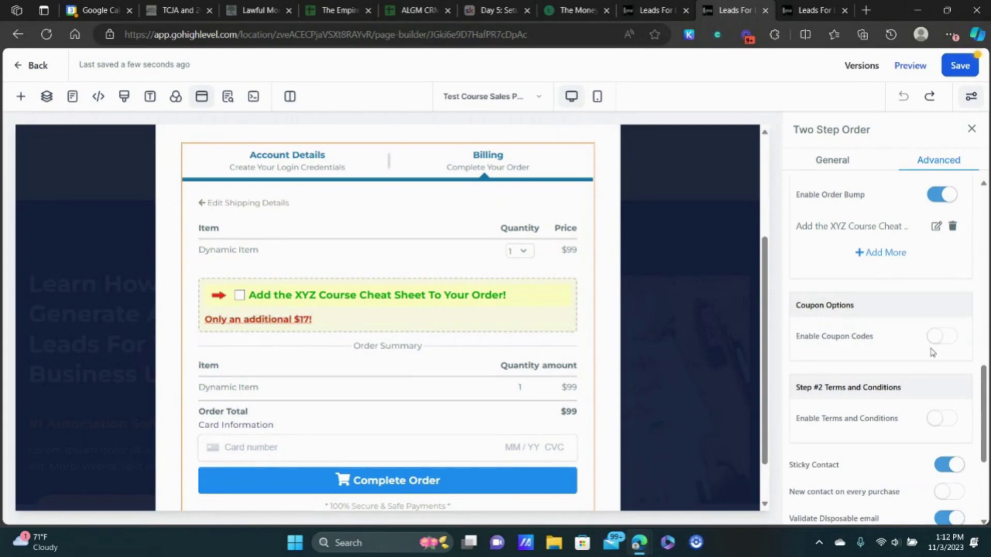
# - Reopen the cheat sheet order bump for editing and check the pre-made Sales Page's order bump for its OTO text wording
pyautogui.click(936, 226)
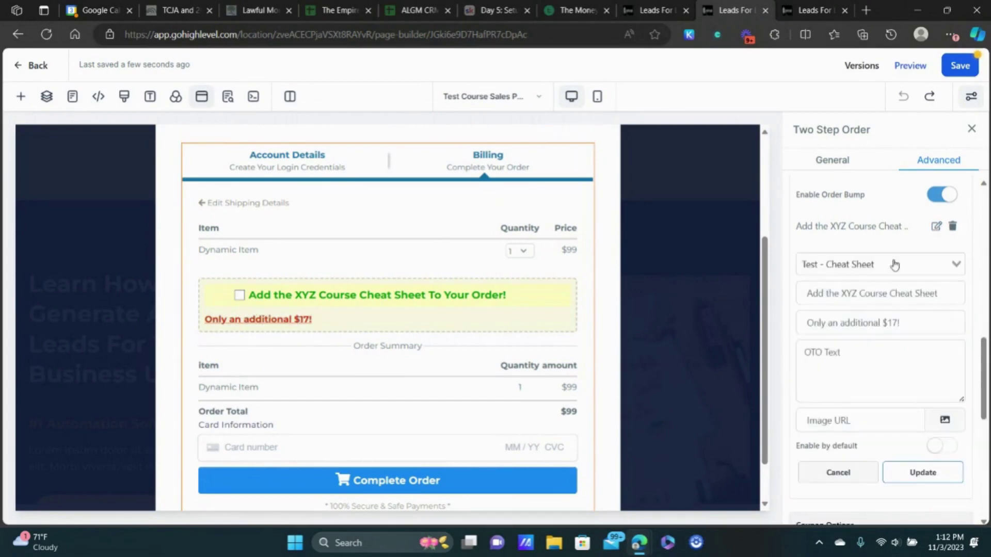
pyautogui.click(861, 364)
pyautogui.click(802, 7)
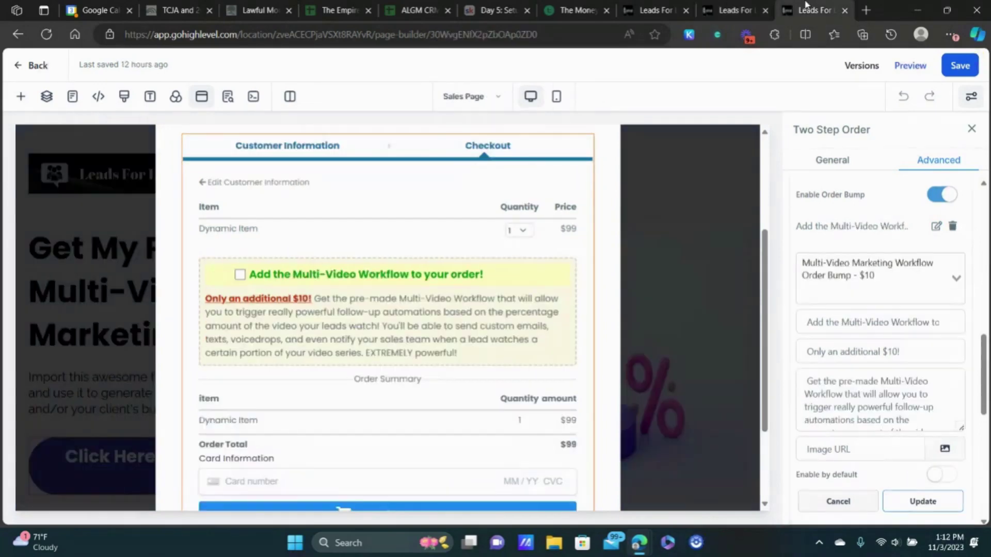
pyautogui.click(733, 6)
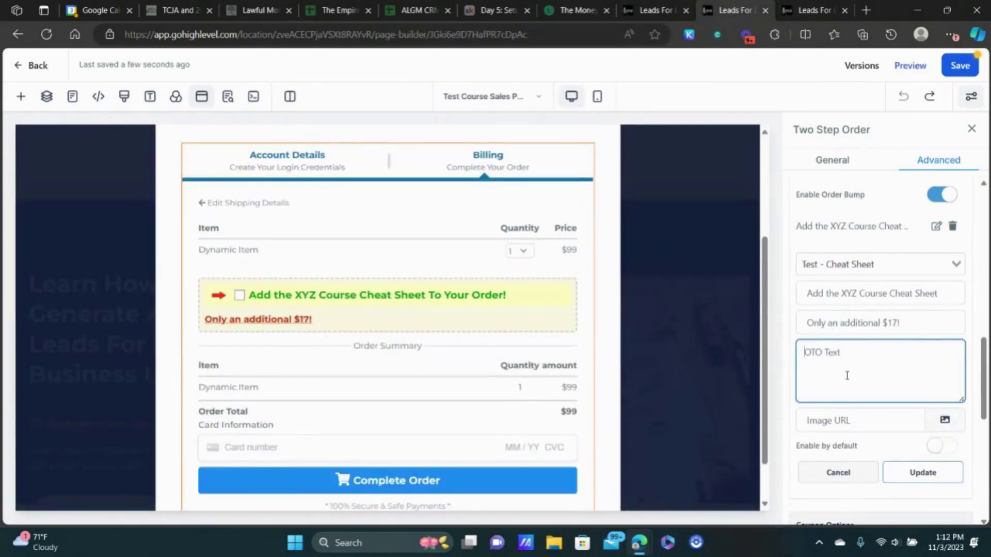
pyautogui.write('G')
pyautogui.press('BackSpace')
pyautogui.press('BackSpace')
pyautogui.write('Significantly decreased')
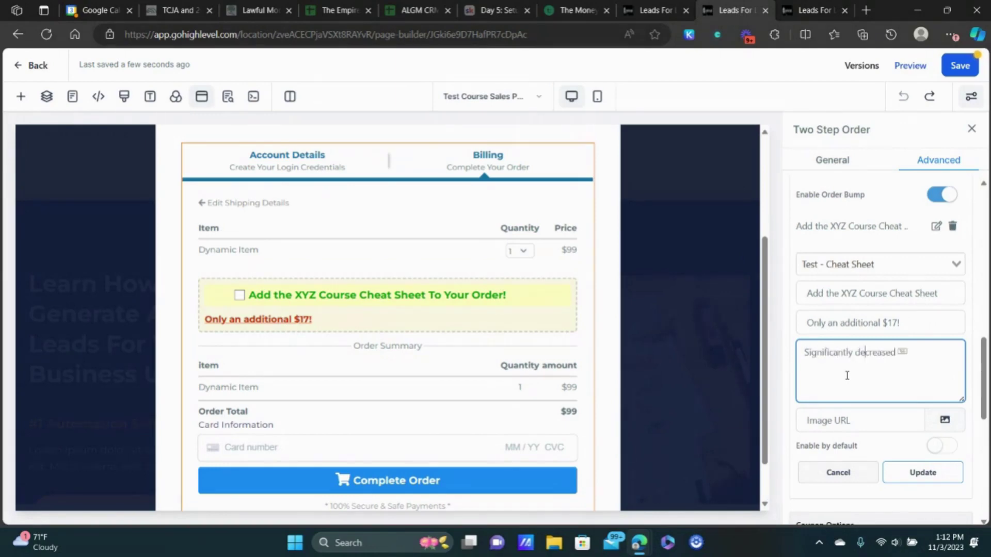
pyautogui.write('cerea')
pyautogui.write('rea')
pyautogui.press('BackSpace')
pyautogui.press('BackSpace')
pyautogui.press('BackSpace')
pyautogui.press('BackSpace')
pyautogui.press('BackSpace')
pyautogui.press('BackSpace')
pyautogui.press('BackSpace')
pyautogui.press('BackSpace')
pyautogui.press('BackSpace')
pyautogui.press('BackSpace')
pyautogui.press('BackSpace')
pyautogui.press('BackSpace')
pyautogui.press('BackSpace')
pyautogui.press('BackSpace')
pyautogui.press('BackSpace')
pyautogui.press('BackSpace')
pyautogui.press('BackSpace')
pyautogui.press('BackSpace')
pyautogui.press('BackSpace')
pyautogui.press('BackSpace')
pyautogui.press('BackSpace')
# - Set the OTO text to "Decrease your learning curve and get massive results in your first 30 days by using this simple roadmap (cheat sheet) for getting started!"
pyautogui.write('Decreas')
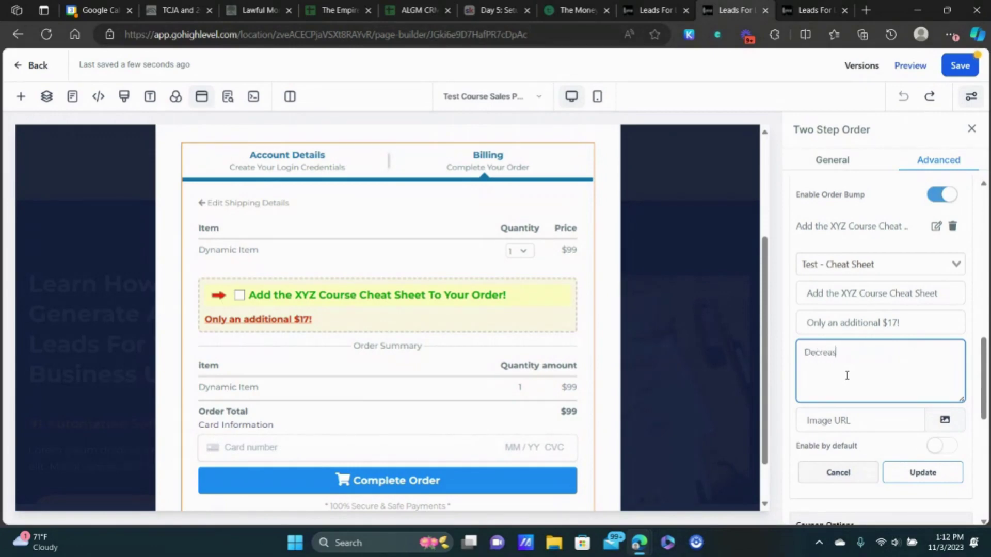
pyautogui.write('e your learning ')
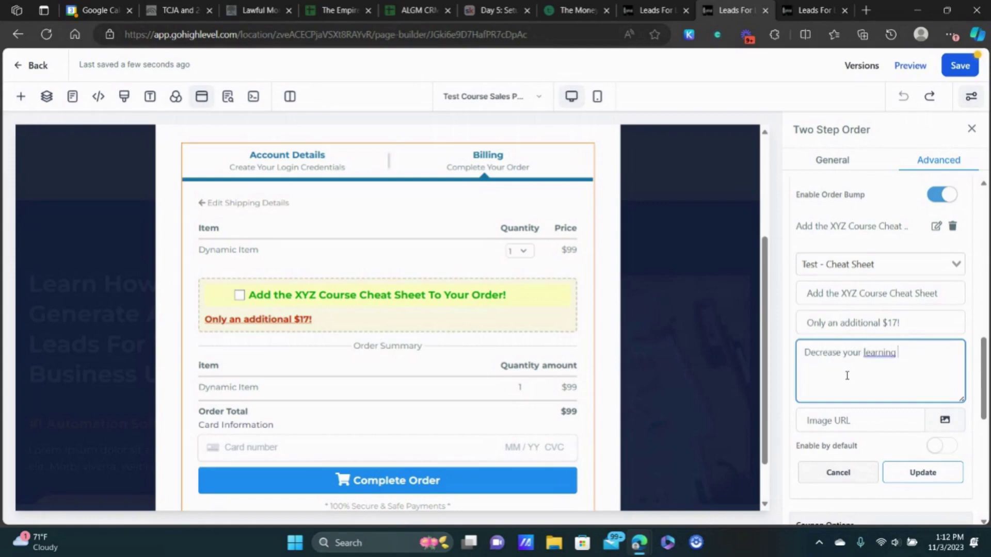
pyautogui.write('curve and ')
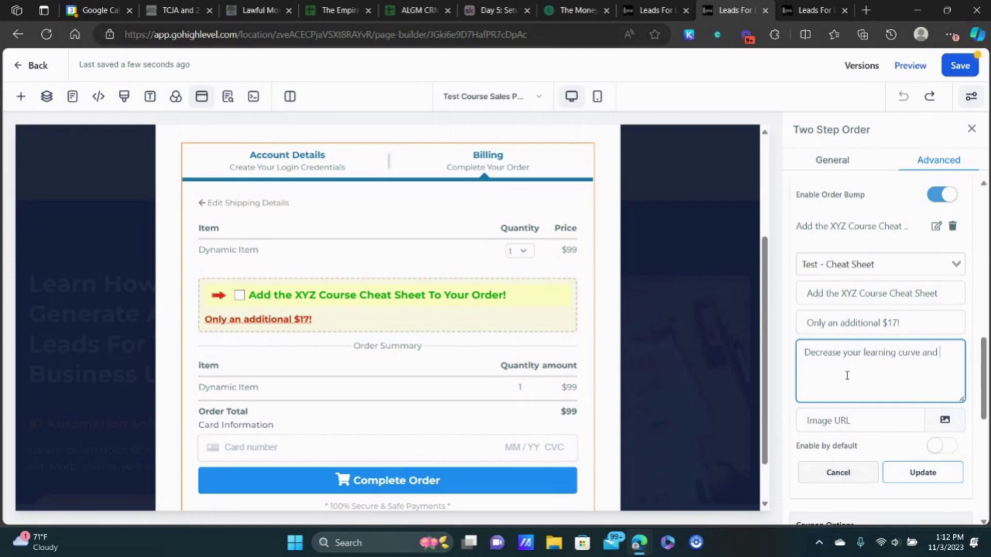
pyautogui.write('get massive results ')
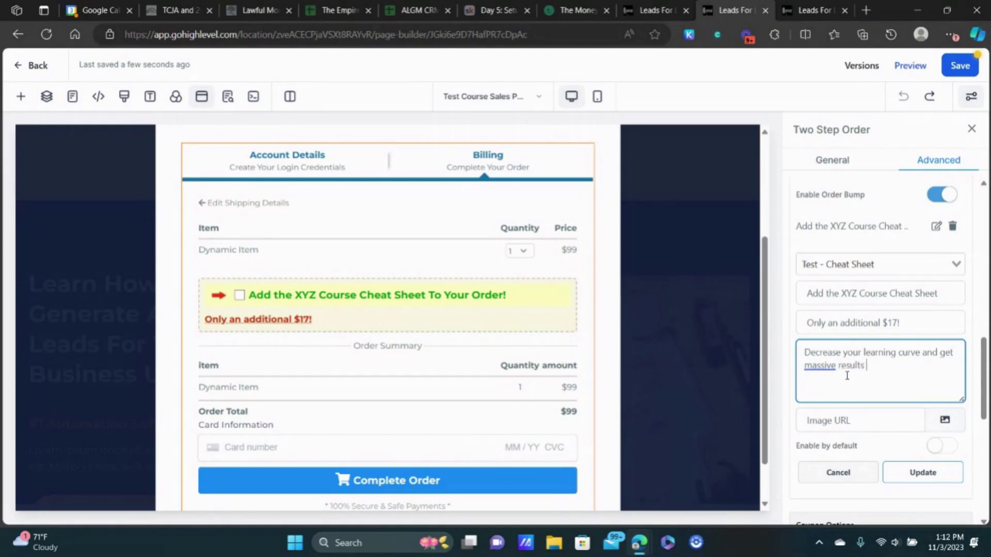
pyautogui.write('in your first 30 days by using th')
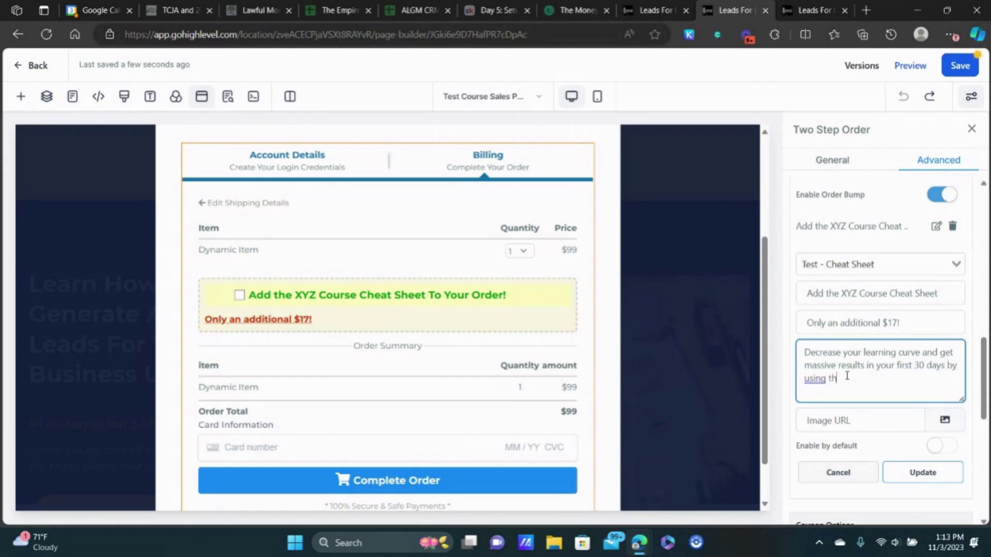
pyautogui.write('is simple road')
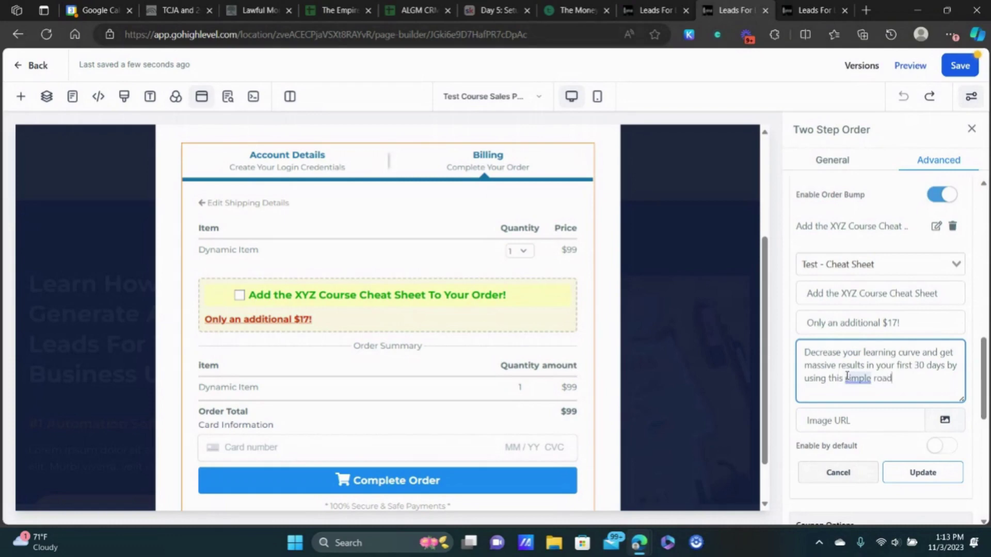
pyautogui.write('map (che')
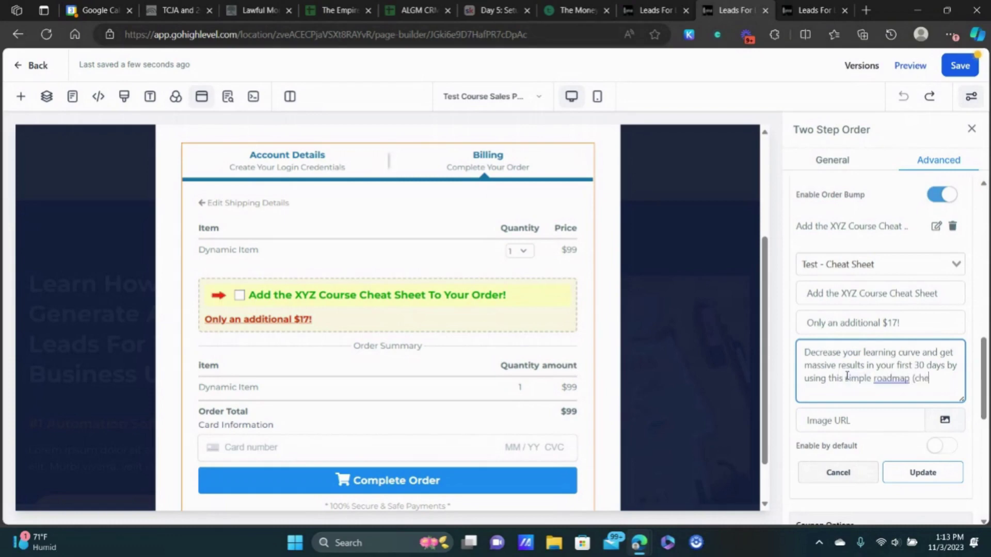
pyautogui.write('at sheet) for getting started')
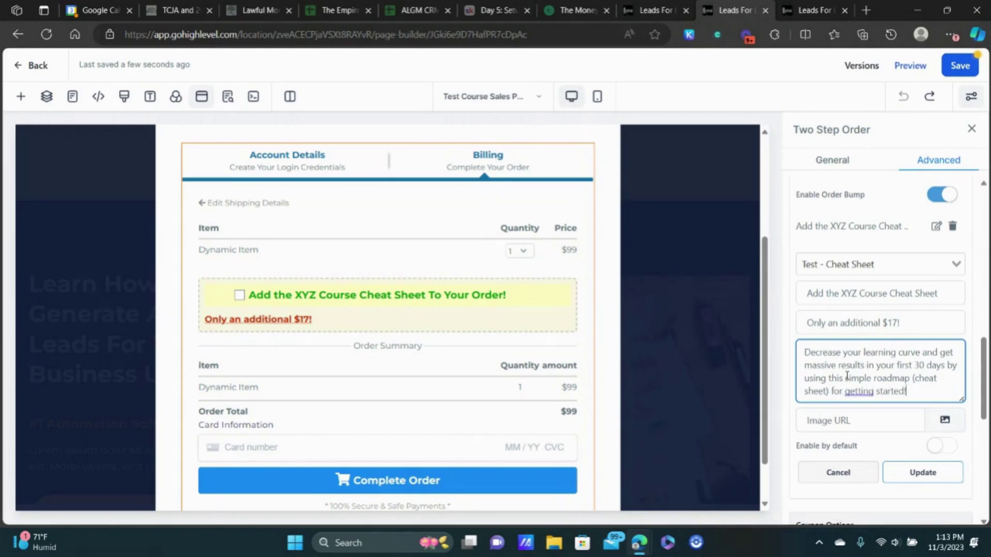
pyautogui.write('!')
# - Insert a leading space before the cheat sheet bump's OTO text, update the bump and save the page, dismissing the SEO metadata
pyautogui.scroll(-6, 835, 335)
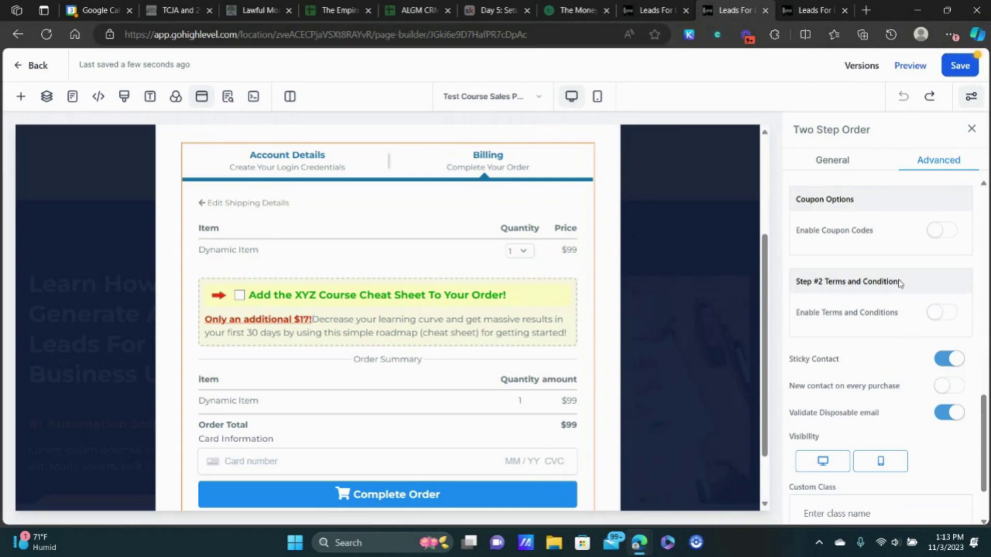
pyautogui.scroll(-2, 892, 215)
pyautogui.scroll(1, 893, 228)
pyautogui.scroll(5, 893, 228)
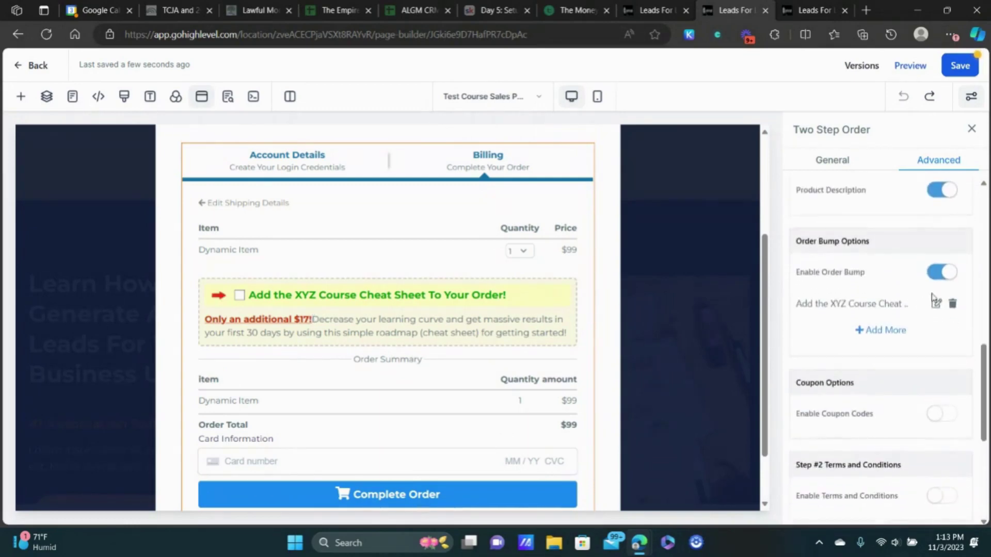
pyautogui.click(936, 304)
pyautogui.scroll(-1, 885, 331)
pyautogui.click(807, 375)
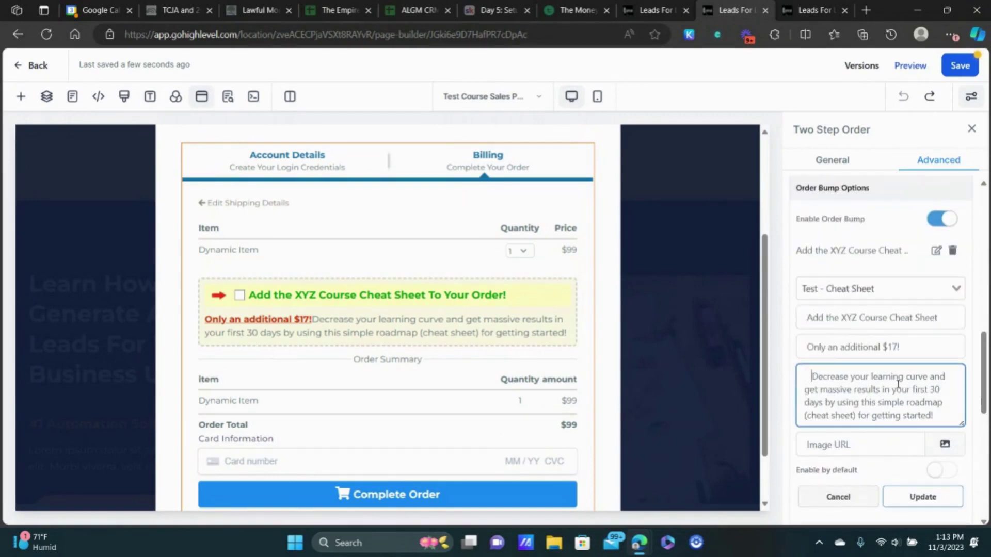
pyautogui.click(922, 497)
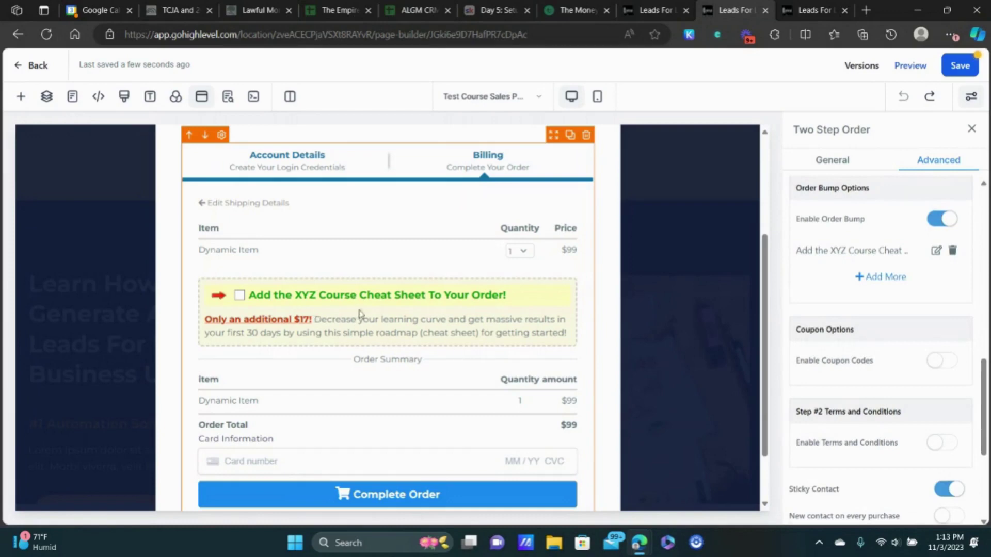
pyautogui.click(957, 67)
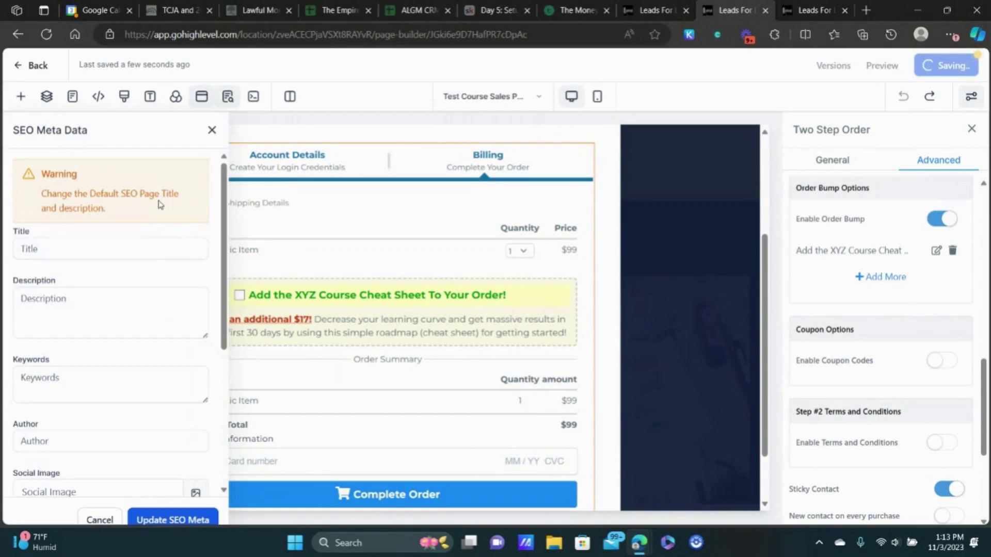
pyautogui.click(211, 130)
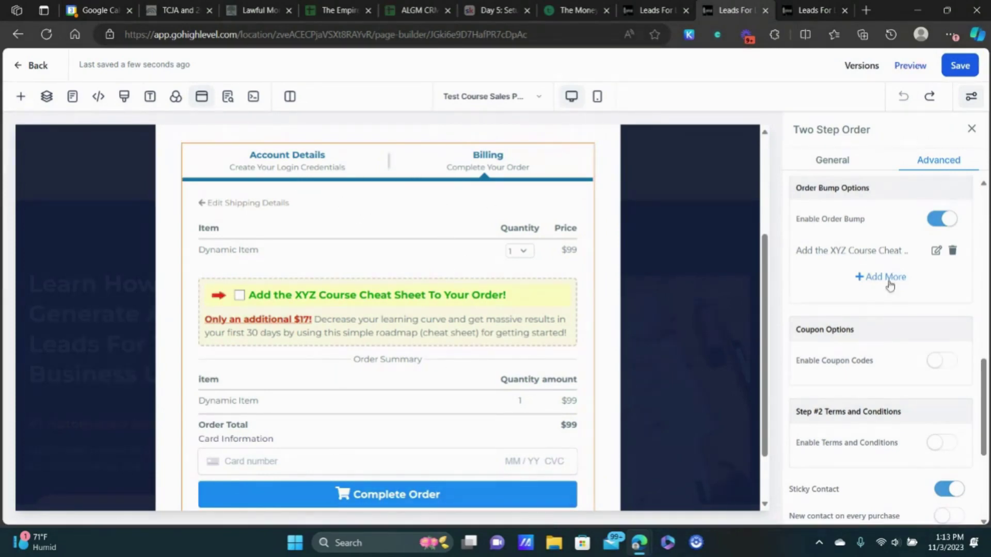
# - Check the two-step order form's sale action in its general settings
pyautogui.scroll(-4, 890, 291)
pyautogui.scroll(15, 872, 217)
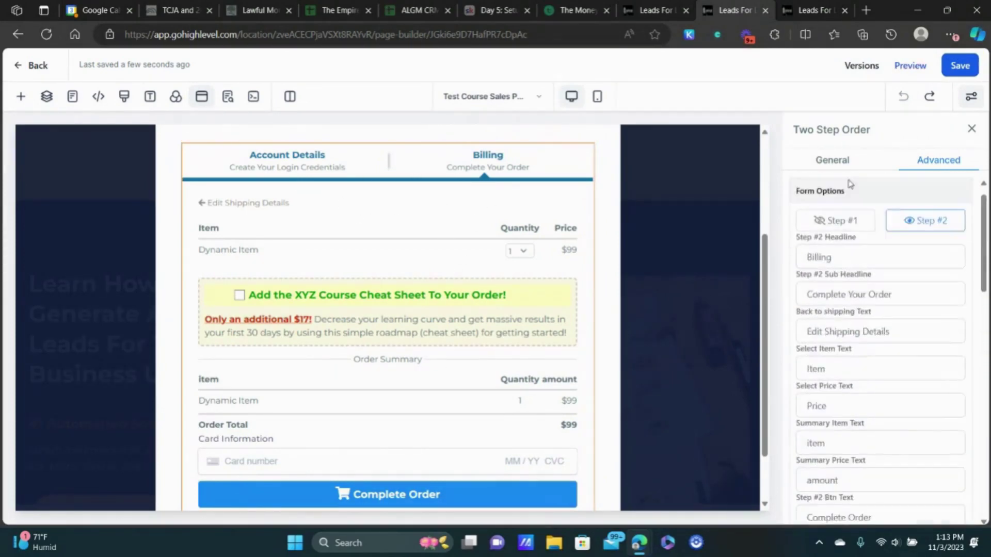
pyautogui.click(841, 160)
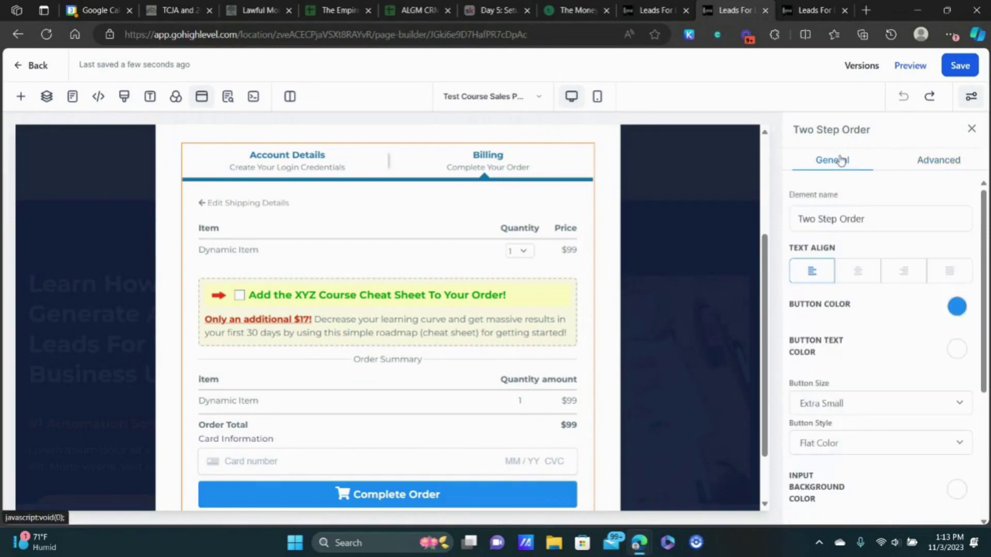
pyautogui.scroll(-3, 888, 289)
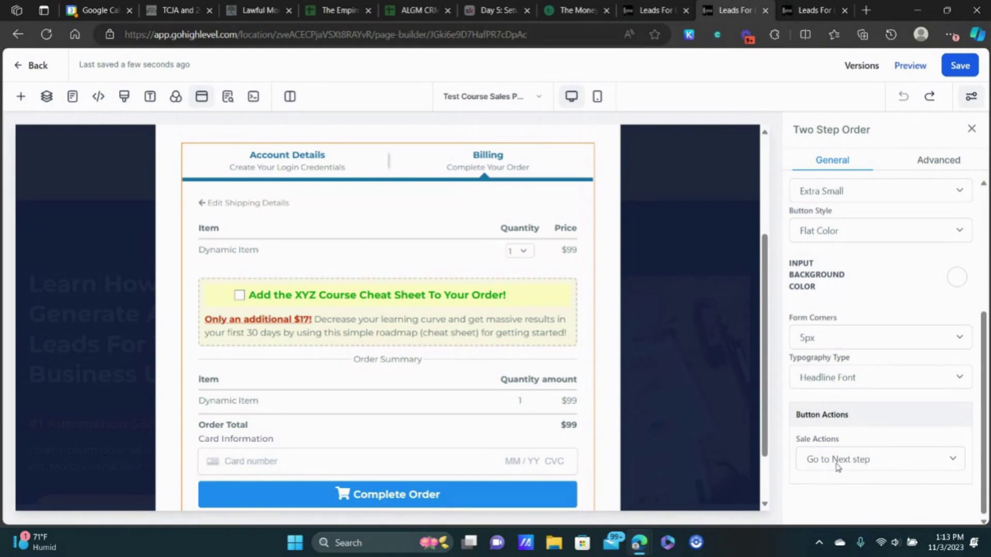
pyautogui.scroll(5, 878, 268)
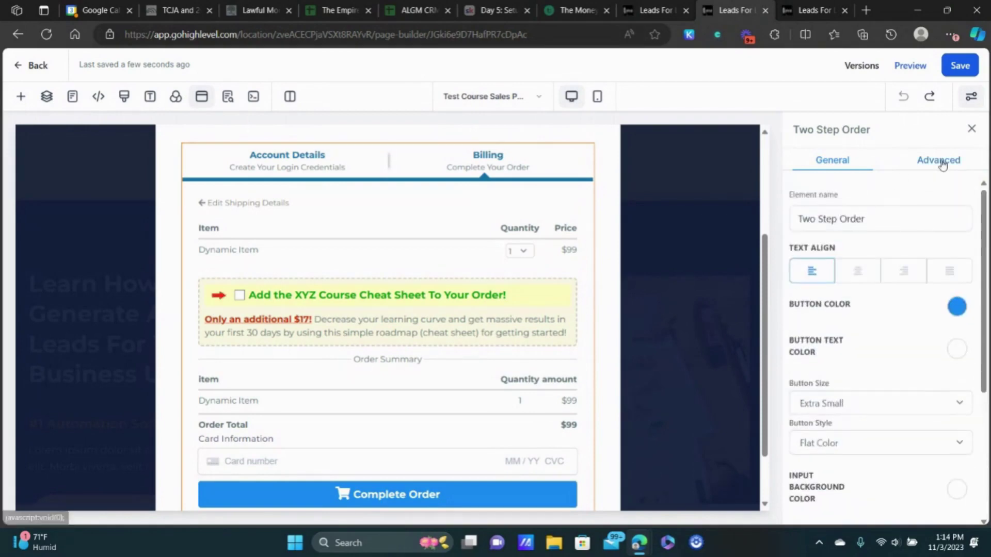
# - Change the back-to-shipping text in the form's advanced step #2 options to "Edit Billing Details"
pyautogui.click(903, 160)
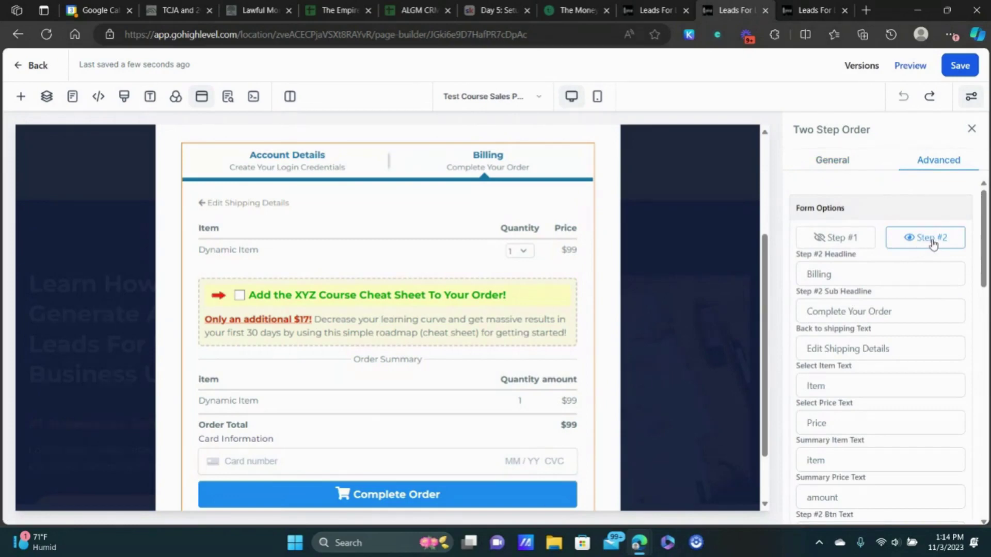
pyautogui.doubleClick(860, 348)
pyautogui.press('BackSpace')
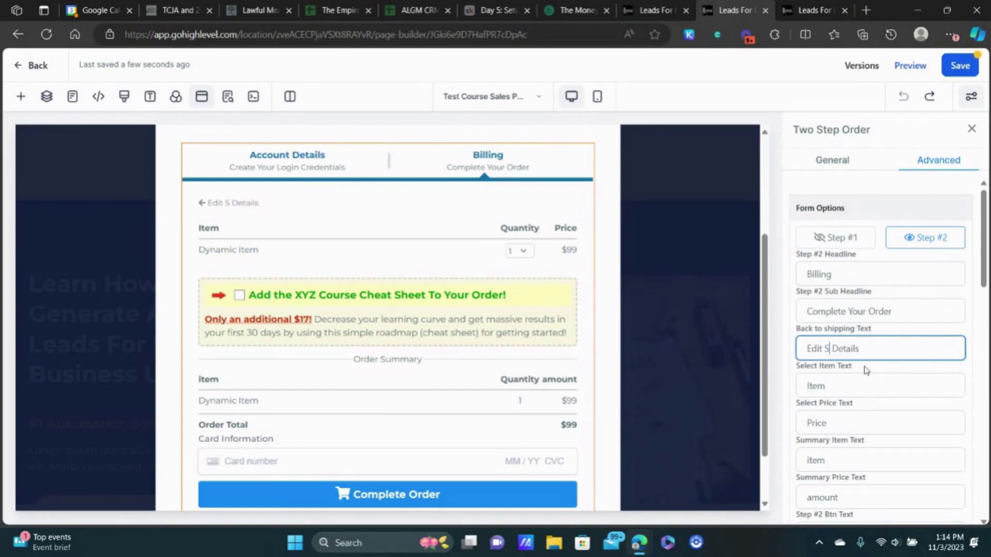
pyautogui.write('Billing')
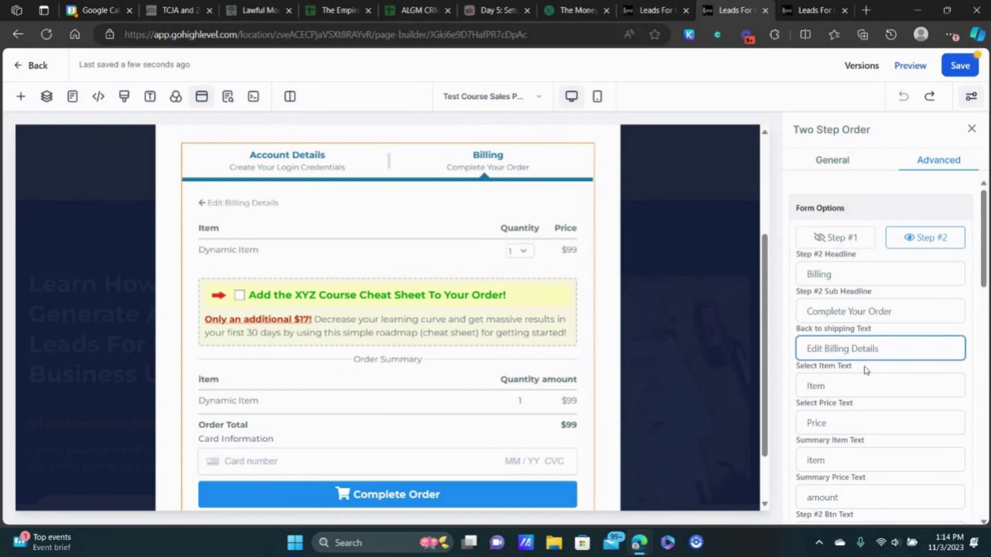
# - Review the order form in the popup and its remaining step #2, main product and order bump options
pyautogui.scroll(-1, 369, 246)
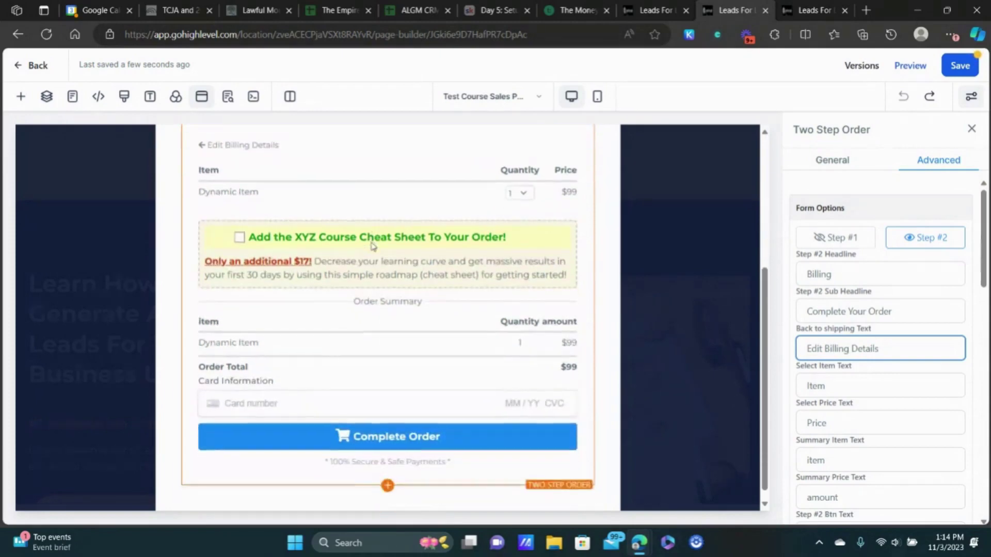
pyautogui.scroll(1, 373, 246)
pyautogui.scroll(2, 374, 246)
pyautogui.scroll(-4, 851, 280)
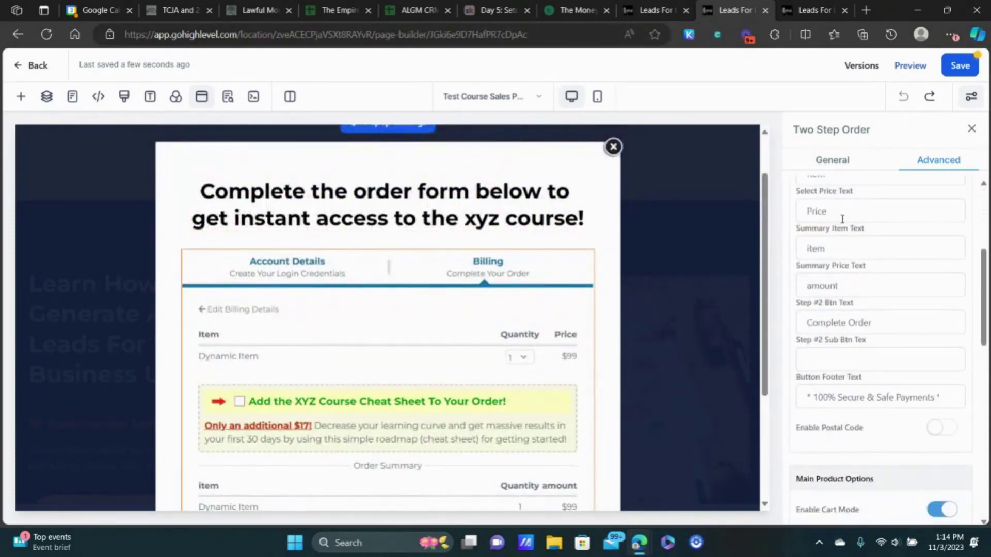
pyautogui.scroll(-4, 852, 280)
pyautogui.scroll(3, 851, 280)
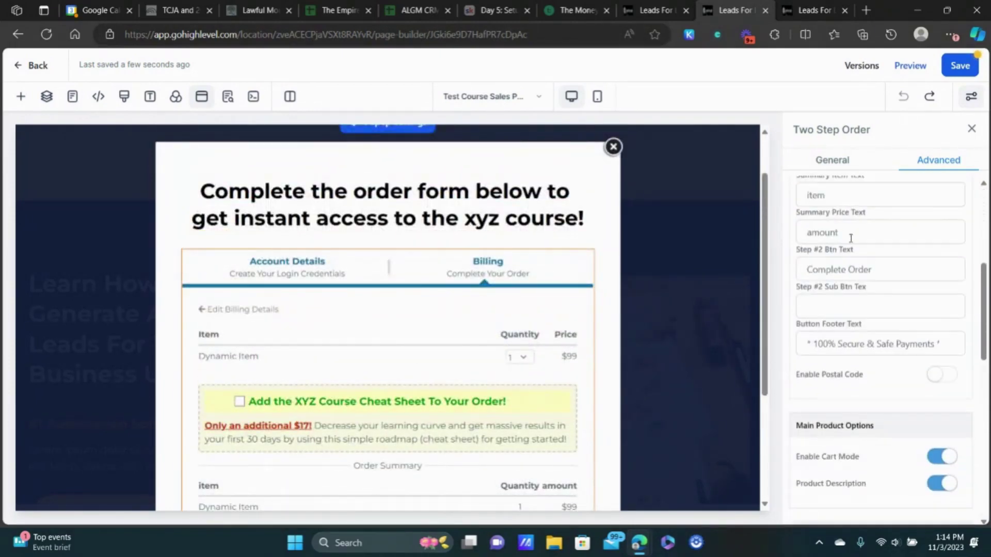
pyautogui.scroll(-3, 860, 338)
pyautogui.scroll(-3, 516, 343)
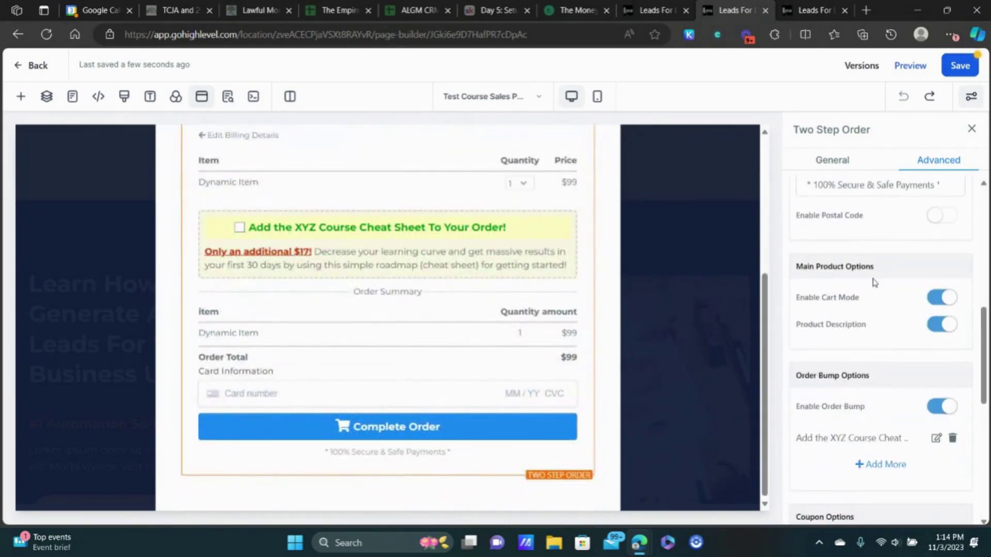
pyautogui.scroll(5, 875, 282)
# - Save the test course sales page and close the order form popup
pyautogui.click(959, 65)
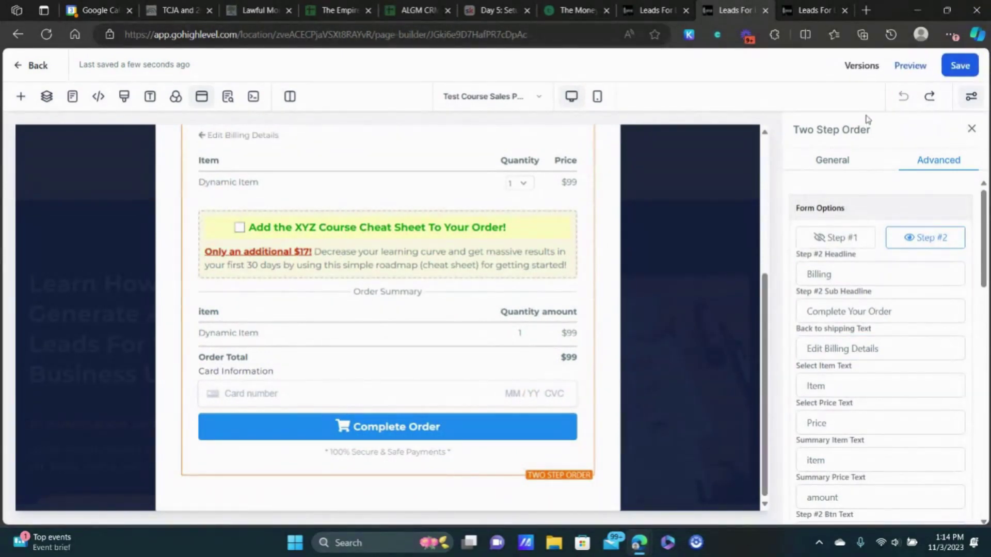
pyautogui.scroll(5, 686, 236)
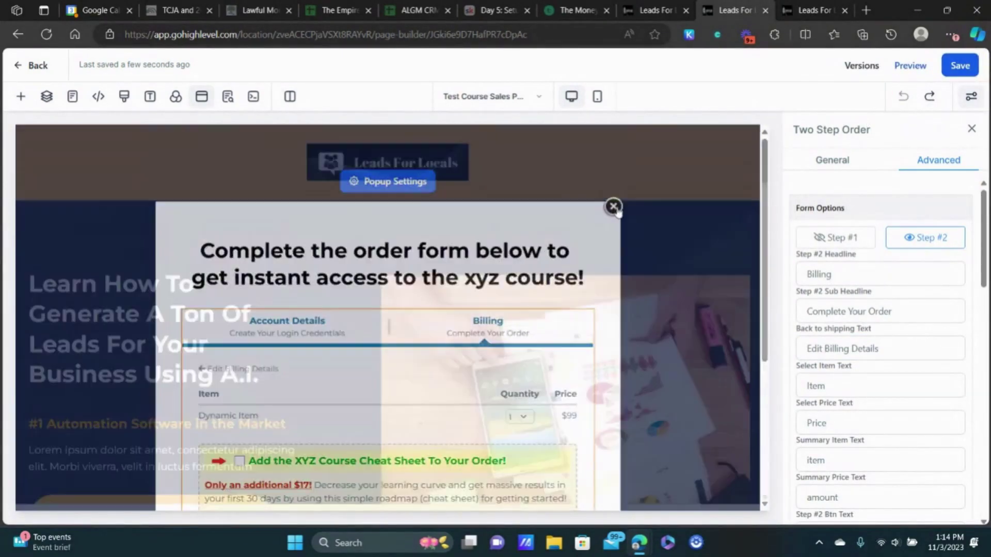
pyautogui.click(613, 207)
# - Look through the sales page sections below the hero and select the Lead Management image feature
pyautogui.scroll(-4, 354, 250)
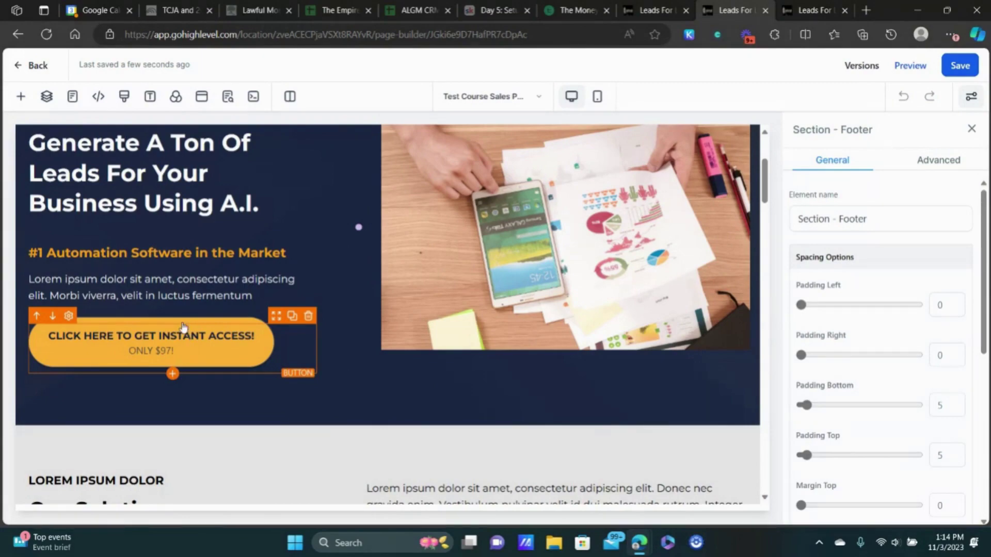
pyautogui.scroll(-5, 370, 204)
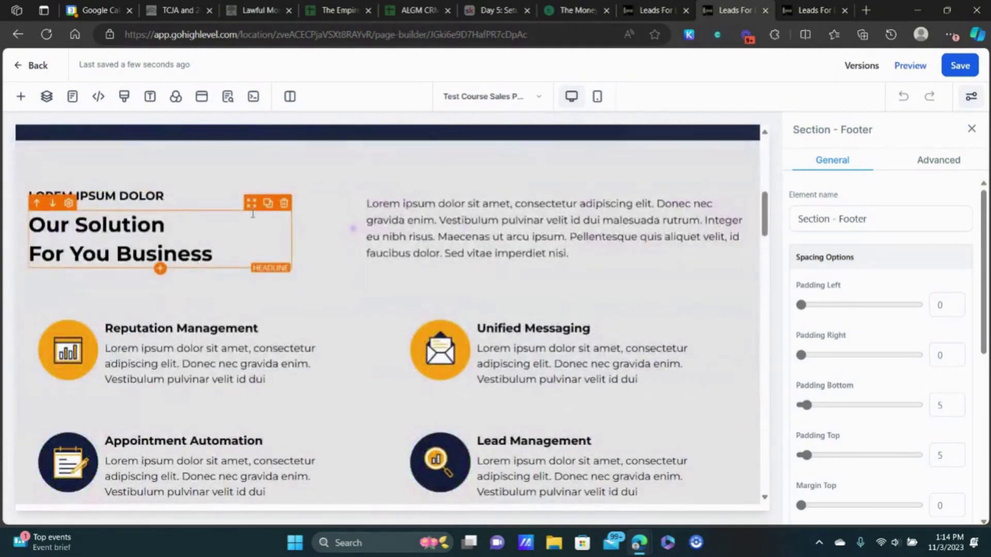
pyautogui.scroll(-5, 420, 305)
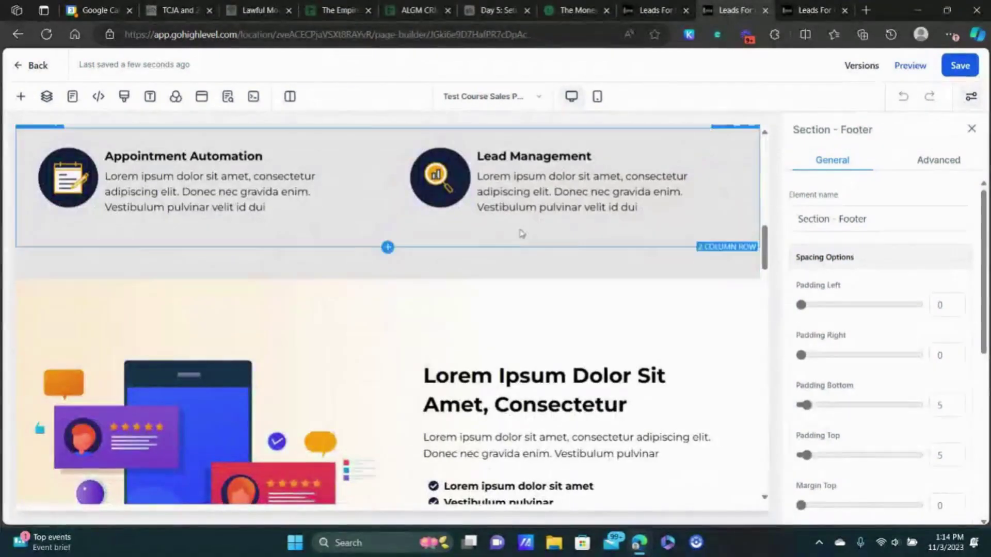
pyautogui.click(525, 204)
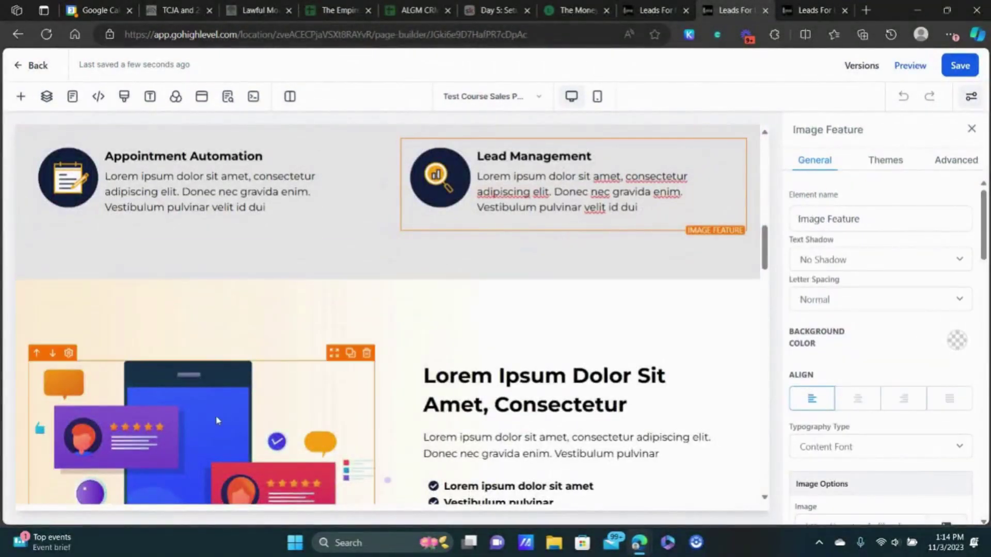
# - Look through the remaining sales page sections down to the Frequently Asked Questions and footer, then return to the hero
pyautogui.click(336, 455)
pyautogui.scroll(-3, 584, 297)
pyautogui.scroll(-3, 584, 296)
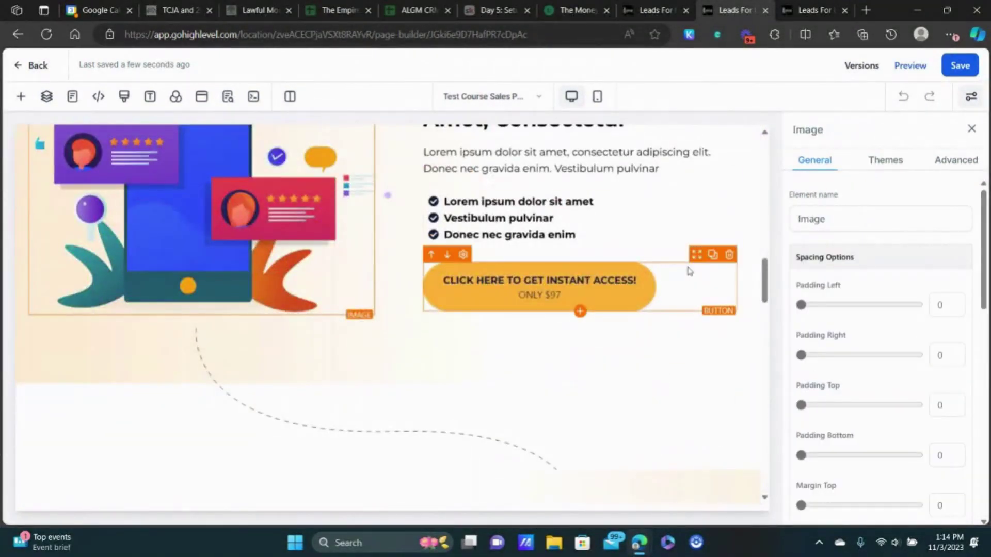
pyautogui.scroll(-5, 688, 270)
pyautogui.scroll(-10, 665, 270)
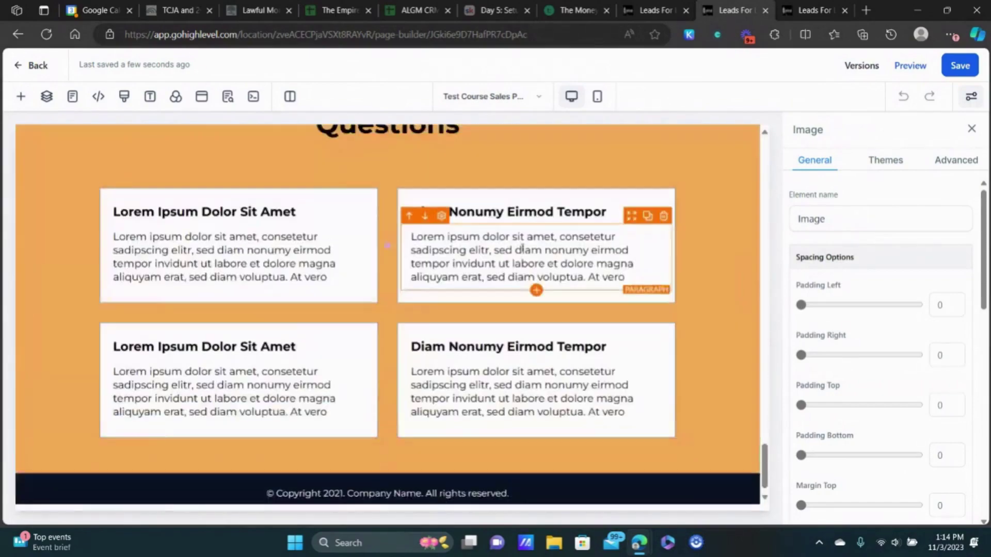
pyautogui.scroll(2, 507, 271)
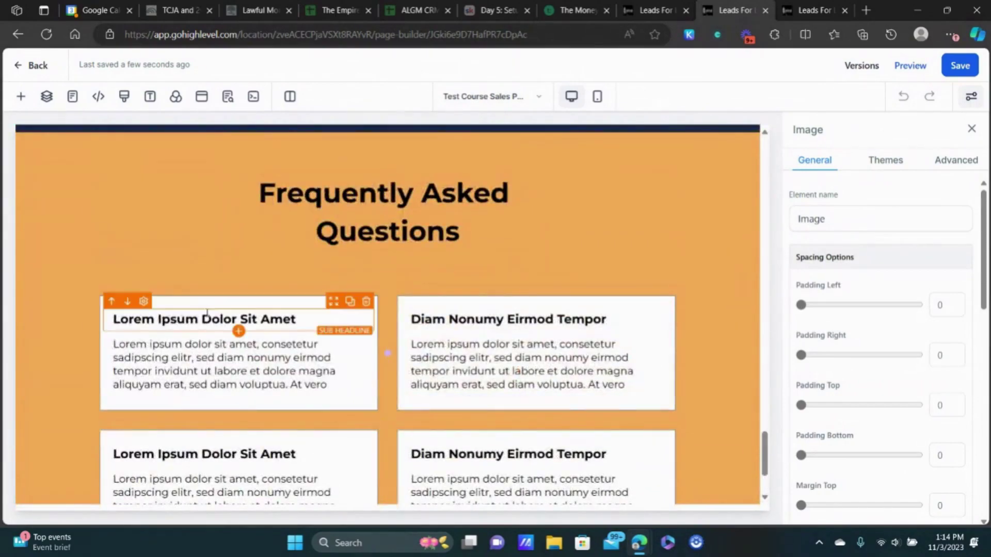
pyautogui.click(209, 317)
pyautogui.scroll(-2, 605, 375)
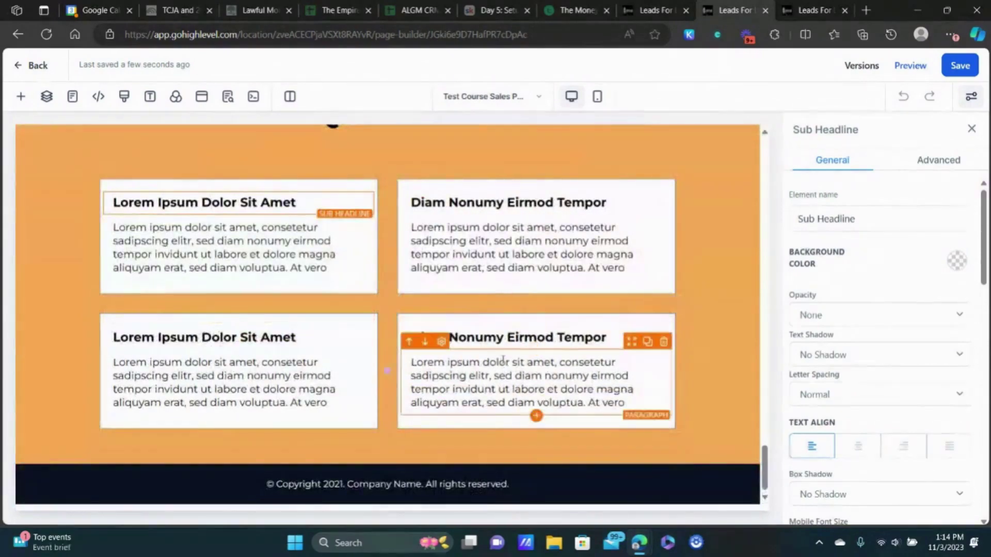
pyautogui.scroll(10, 502, 358)
pyautogui.scroll(15, 642, 304)
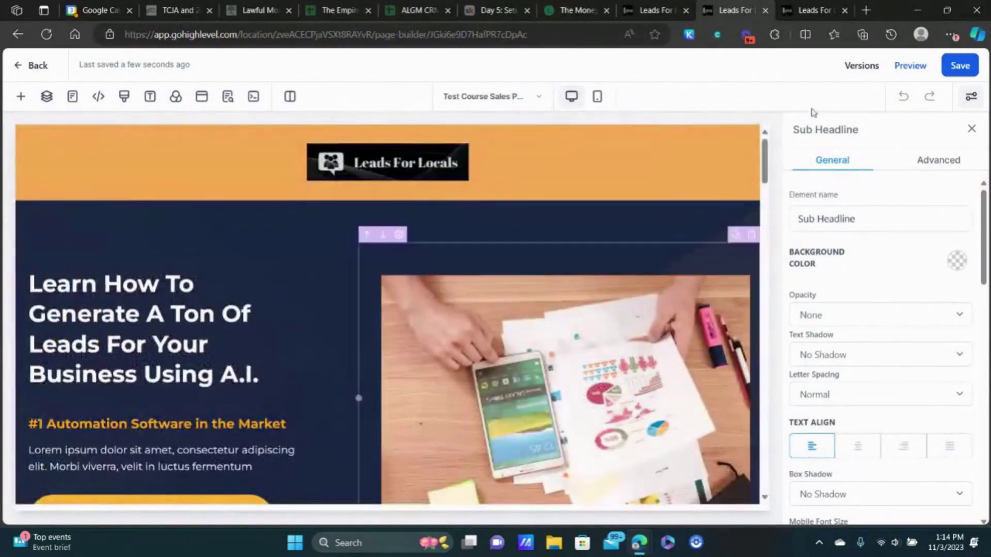
# - Save the test course sales page, close its editor tab and return to the funnel's steps
pyautogui.click(956, 69)
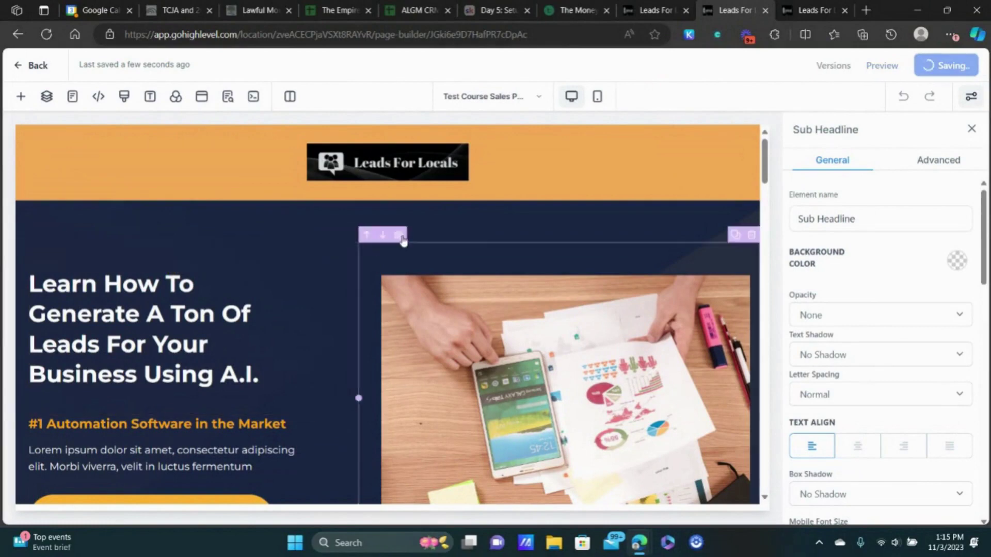
pyautogui.click(765, 10)
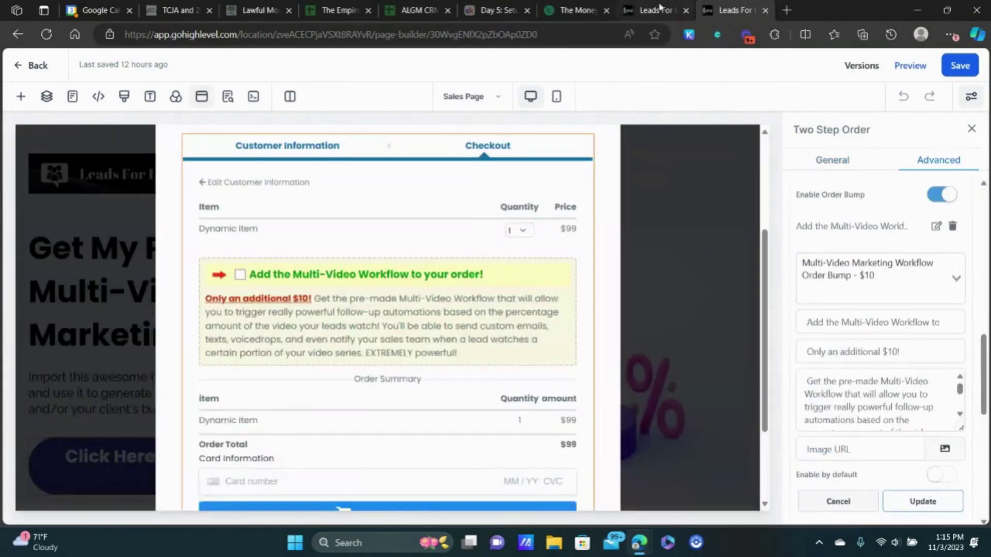
pyautogui.click(660, 8)
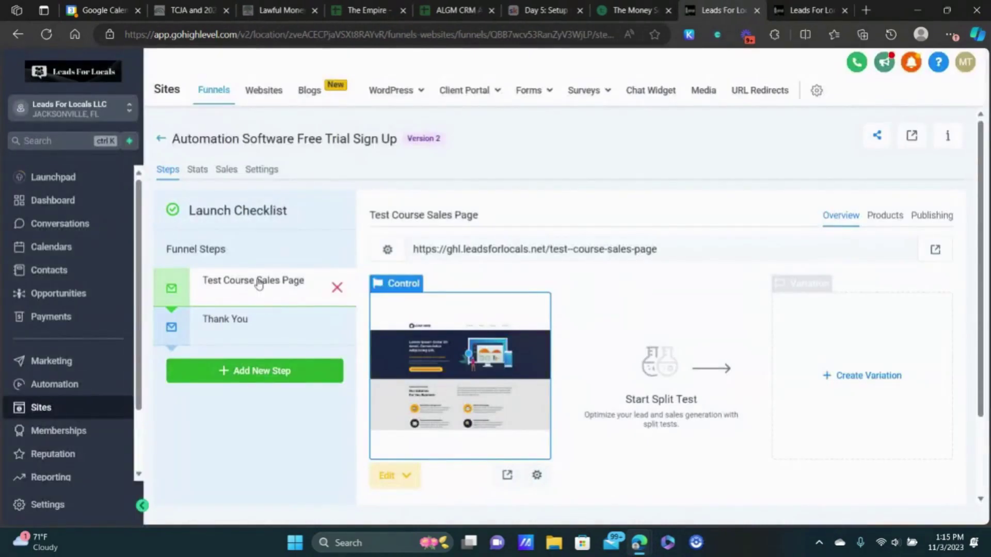
# - Clone the Test Course Sales Page step within this funnel and move the clone above the Thank You step
pyautogui.scroll(-1, 336, 283)
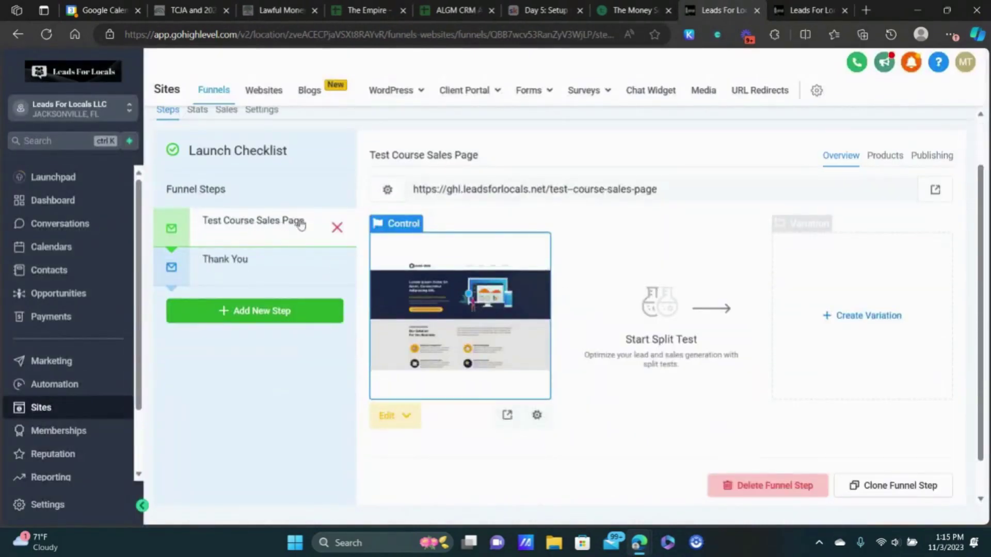
pyautogui.click(896, 484)
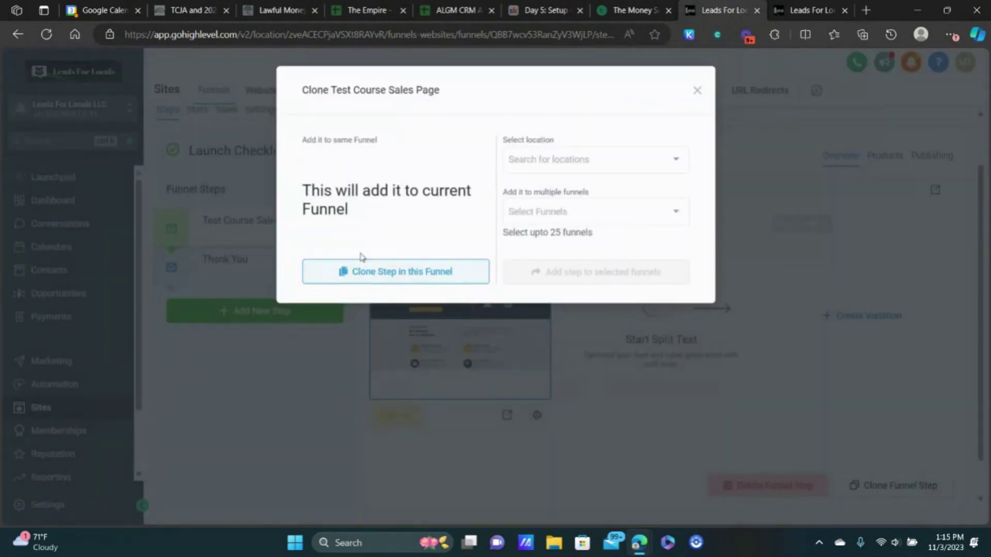
pyautogui.click(407, 274)
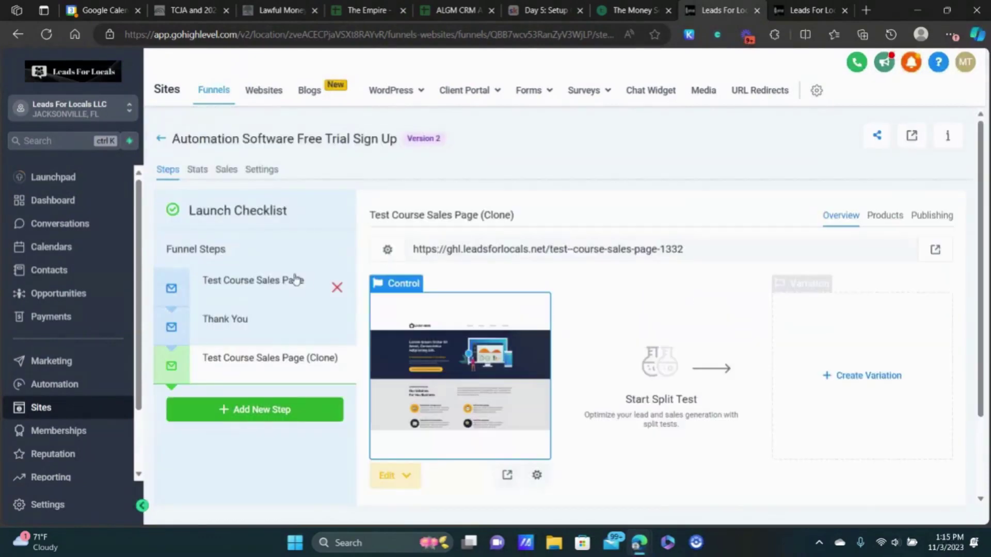
pyautogui.moveTo(173, 361); pyautogui.dragTo(174, 327)
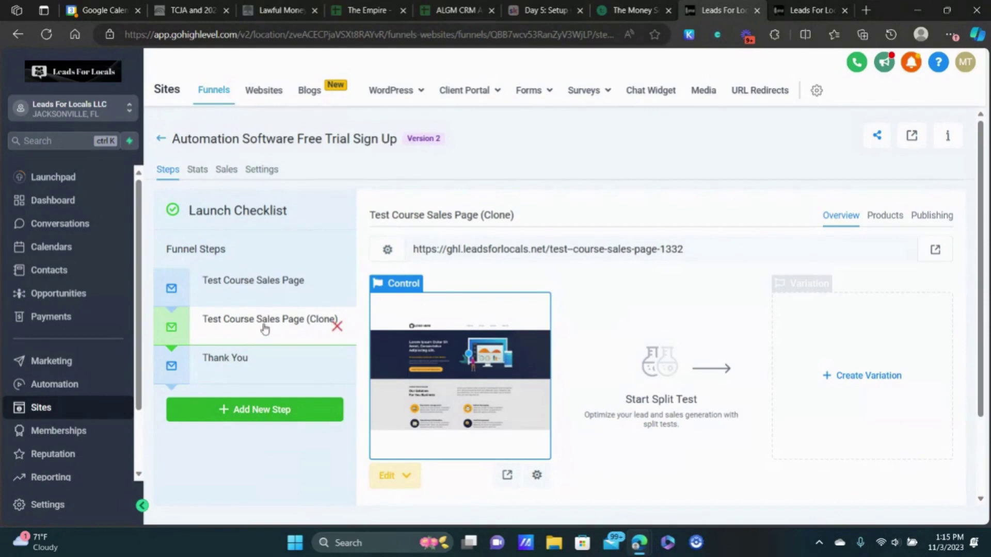
# - Rename the cloned step "Test Consultation Upsell", use the same text as its step path, and update the step
pyautogui.click(934, 217)
pyautogui.moveTo(665, 276); pyautogui.dragTo(534, 277)
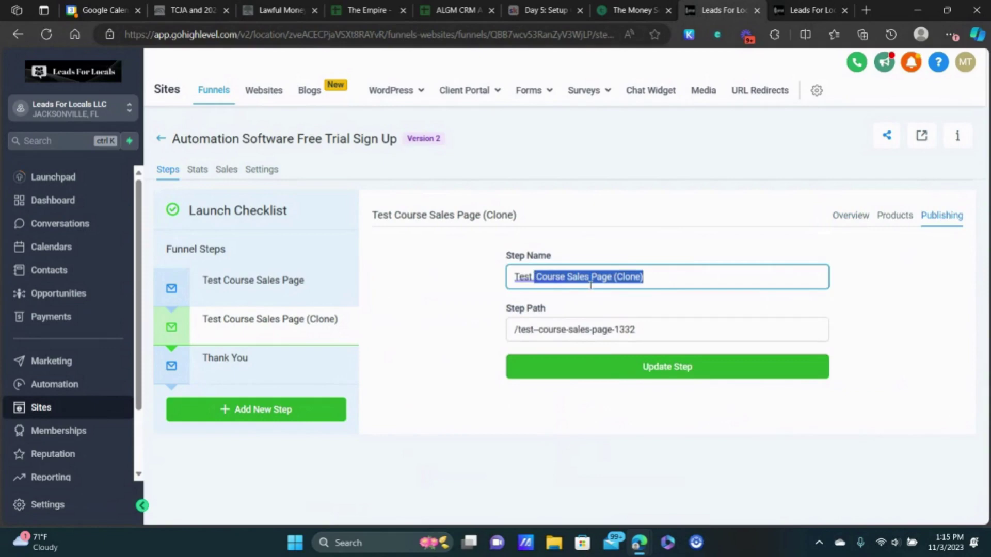
pyautogui.write('Consulta')
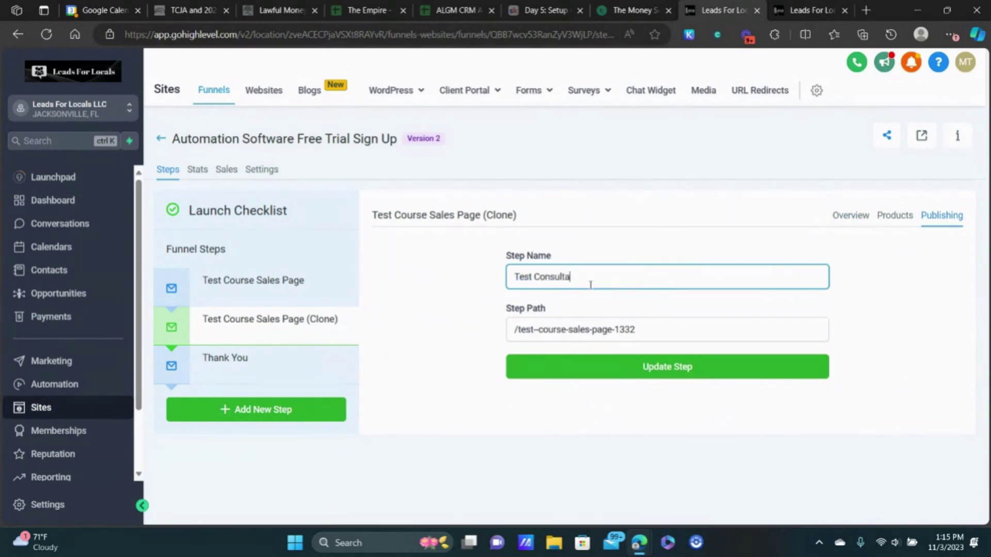
pyautogui.write('tion Upsell')
pyautogui.tripleClick(590, 283)
pyautogui.hotkey('ctrl', 'c')
pyautogui.tripleClick(628, 327)
pyautogui.hotkey('ctrl', 'v')
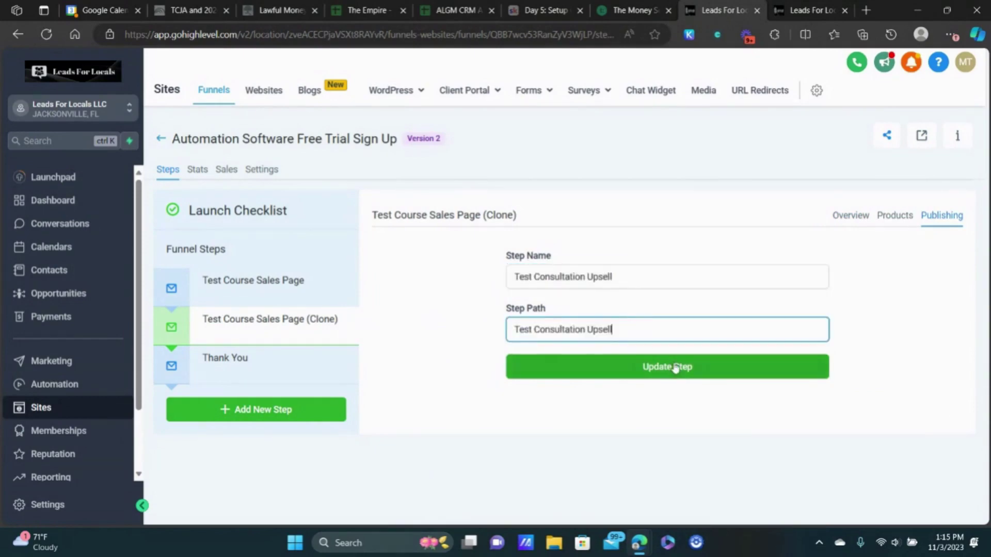
pyautogui.click(674, 367)
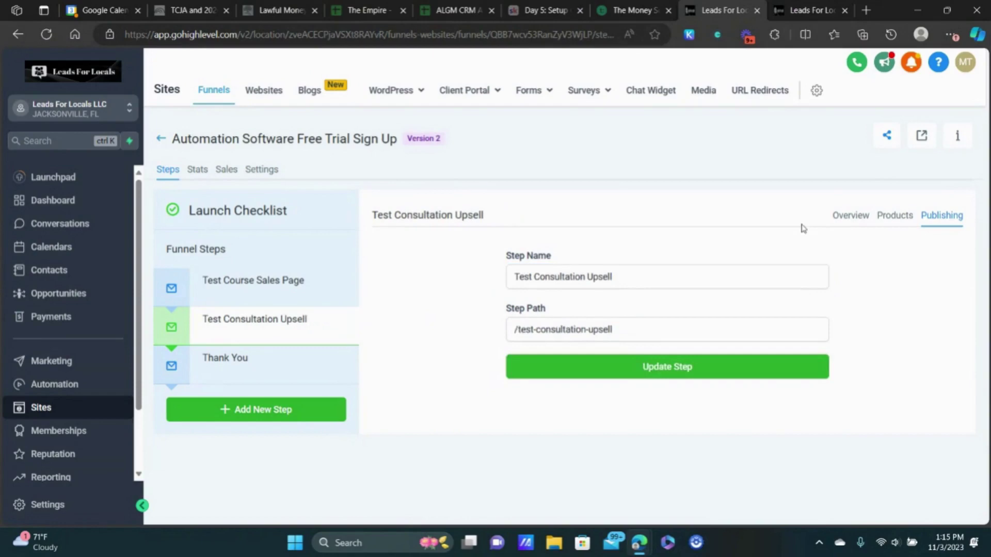
# - Set the upsell control page's path to "Test Consultation Upsell" and update the page
pyautogui.click(850, 215)
pyautogui.click(538, 478)
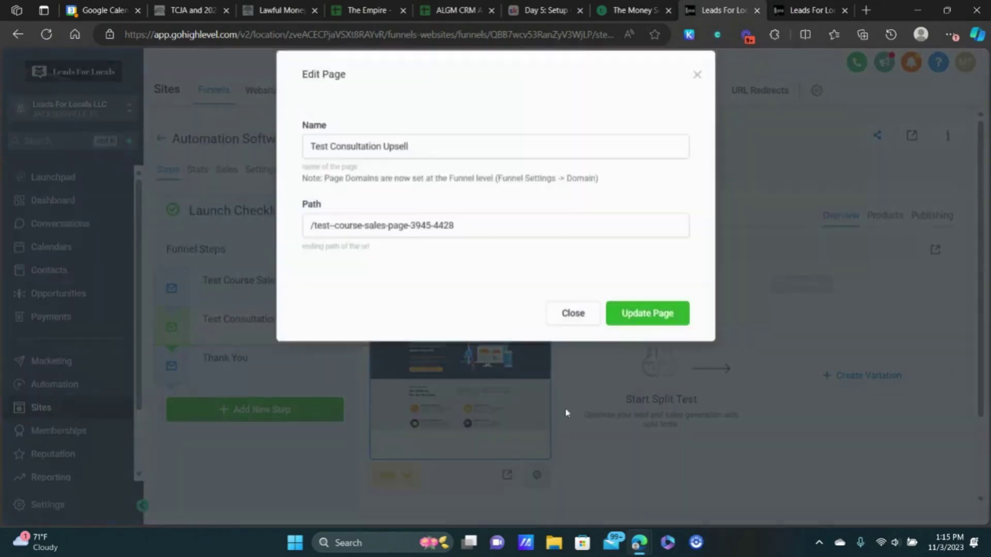
pyautogui.tripleClick(433, 247)
pyautogui.hotkey('ctrl', 'v')
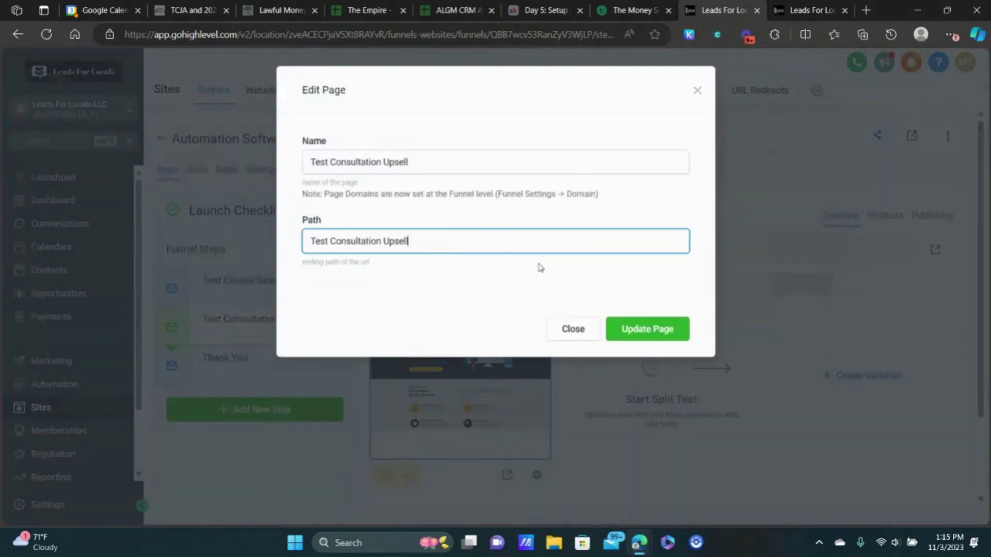
pyautogui.click(638, 328)
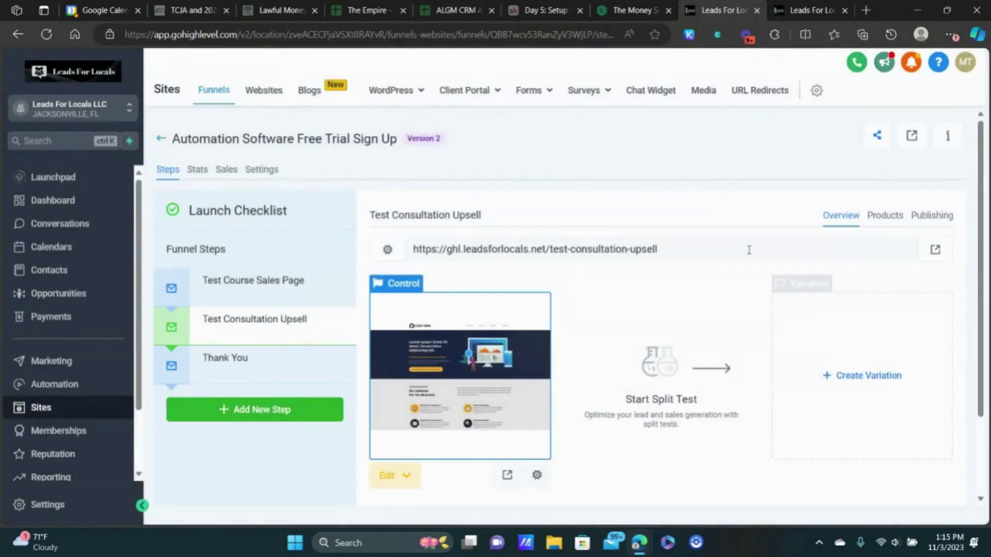
# - Add the product "Test - Consultation" at the 150 price to the upsell step, check its additional options, and save it
pyautogui.click(884, 216)
pyautogui.click(878, 274)
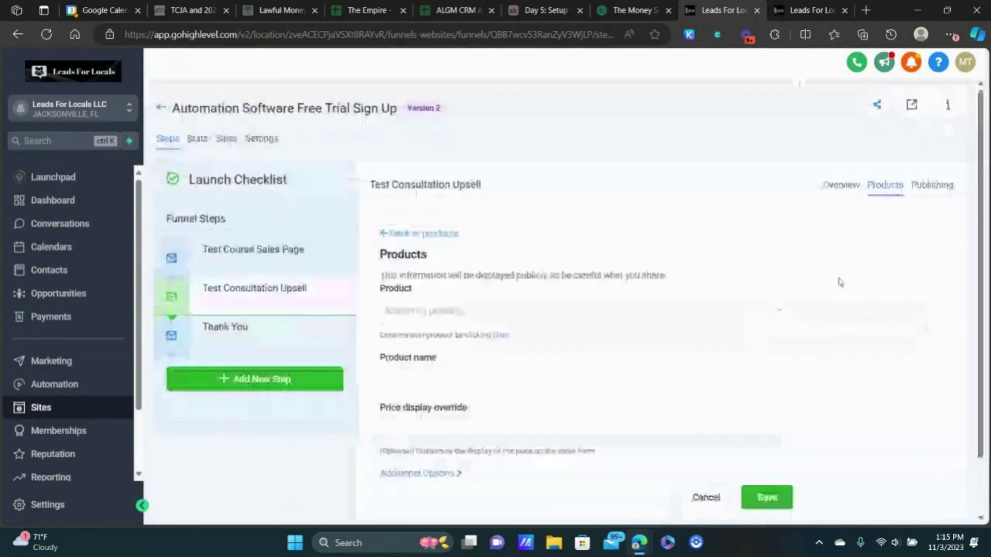
pyautogui.click(443, 312)
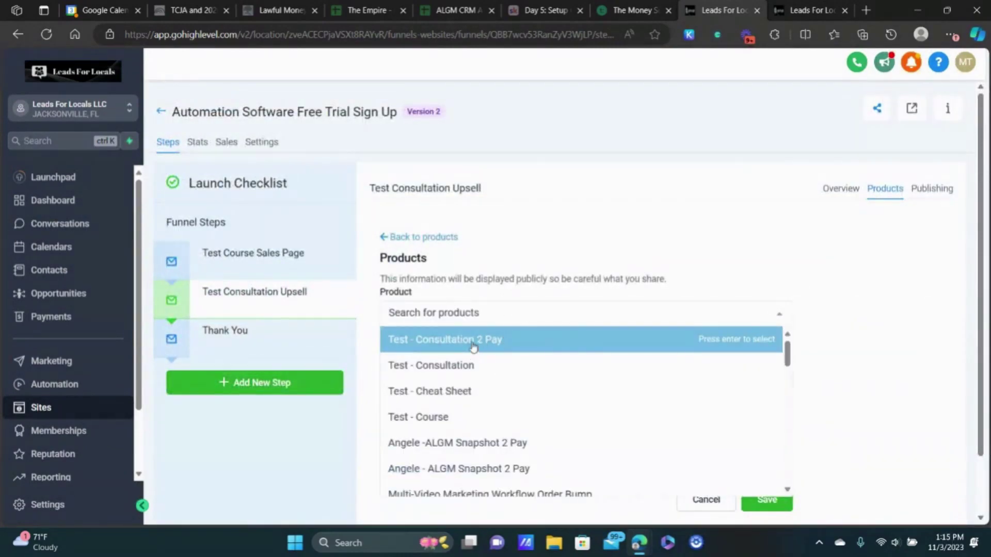
pyautogui.click(454, 365)
pyautogui.click(446, 385)
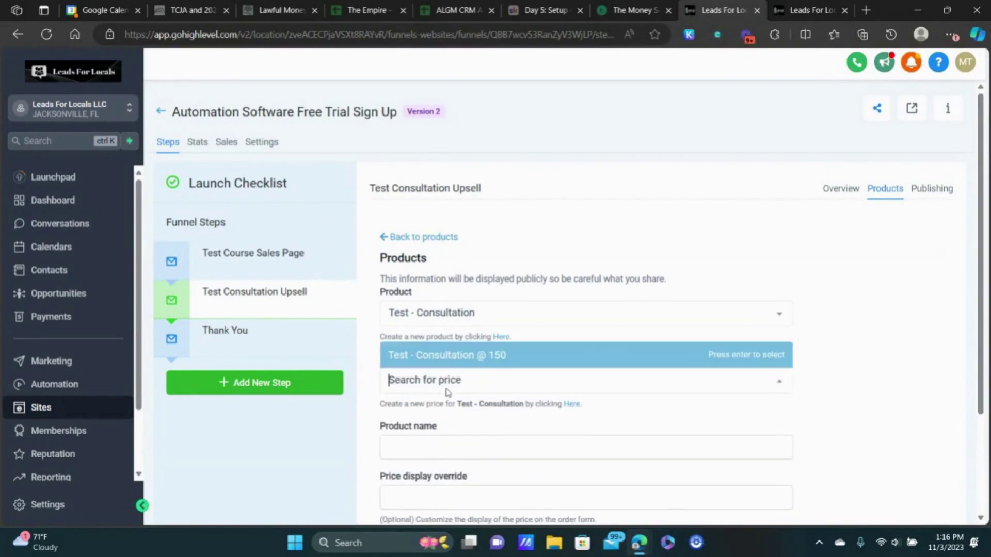
pyautogui.click(477, 360)
pyautogui.scroll(-3, 737, 327)
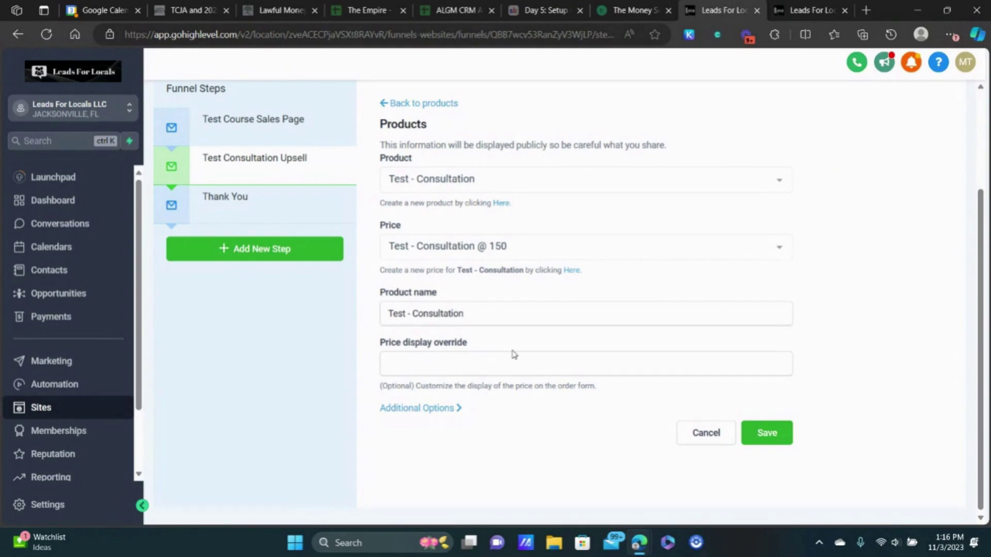
pyautogui.click(436, 408)
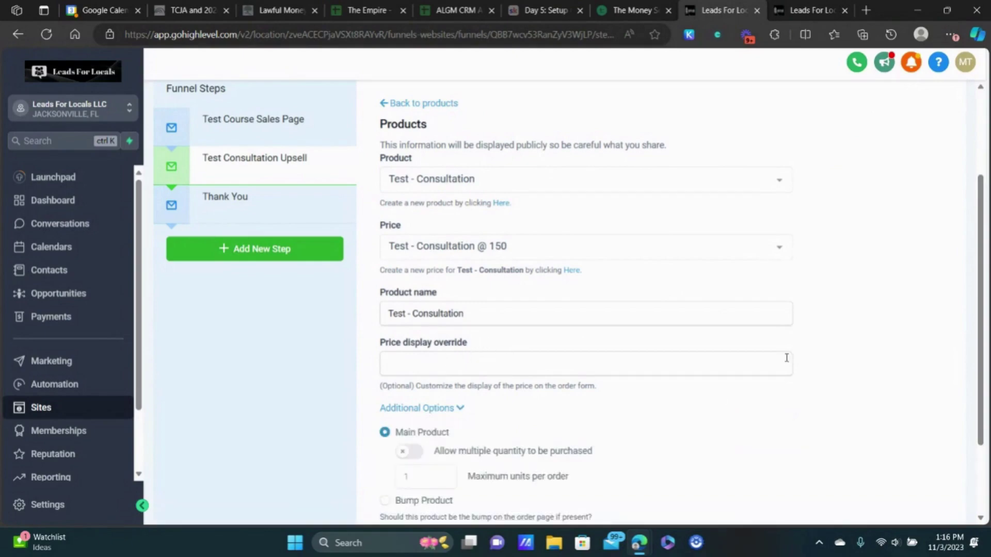
pyautogui.scroll(-2, 436, 262)
pyautogui.click(756, 433)
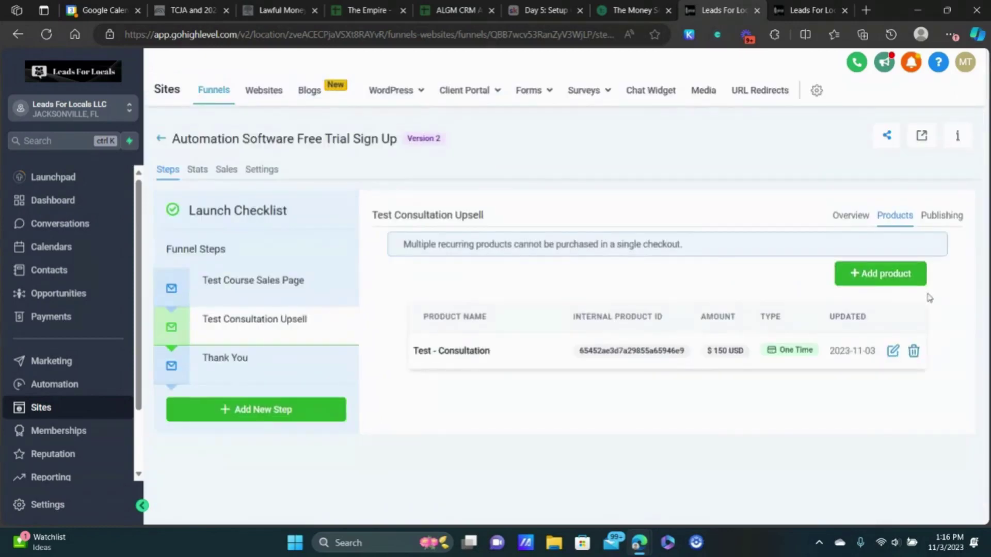
# - Add the product "Test - Consultation 2 Pay" at the 75 price to the upsell step and save it
pyautogui.click(904, 286)
pyautogui.click(502, 314)
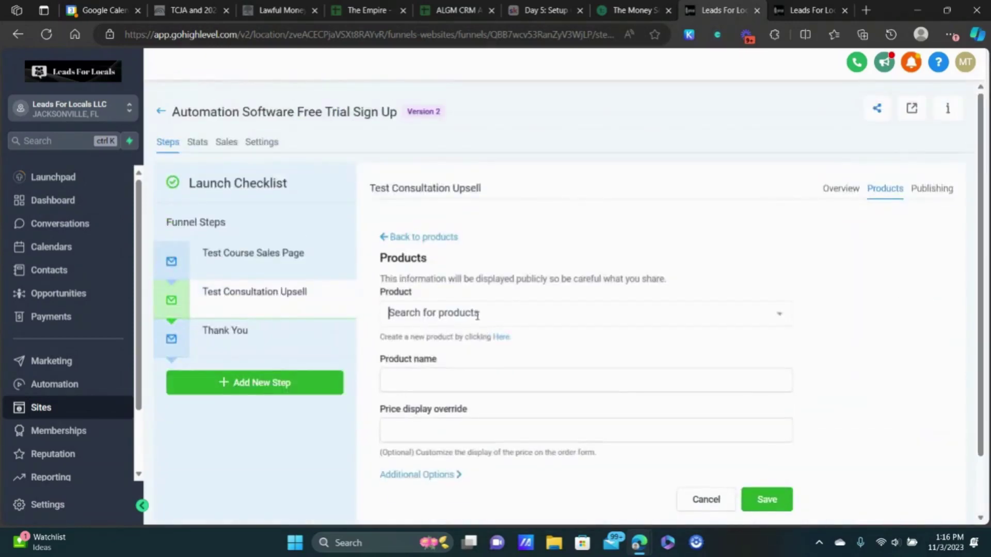
pyautogui.click(471, 340)
pyautogui.scroll(-3, 464, 289)
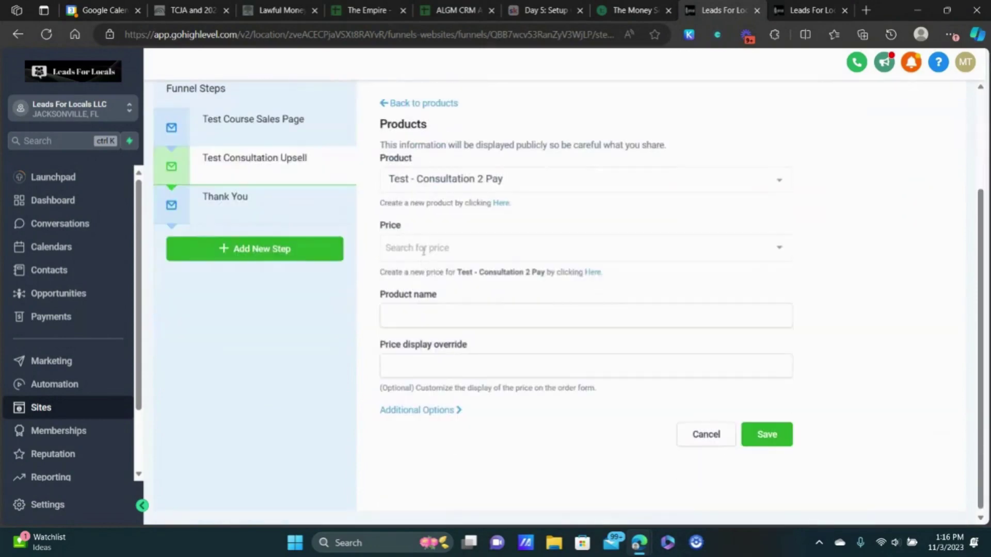
pyautogui.click(420, 247)
pyautogui.click(452, 276)
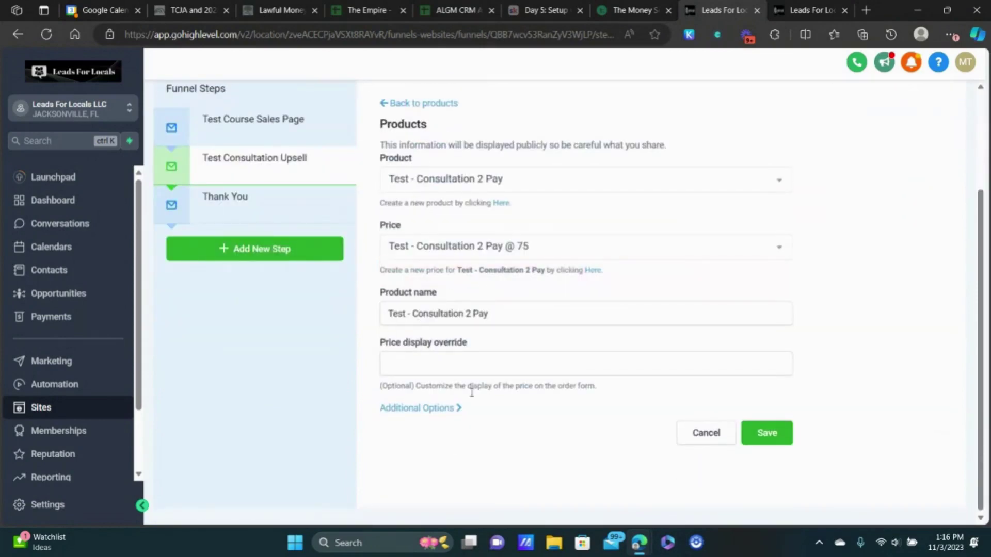
pyautogui.click(769, 433)
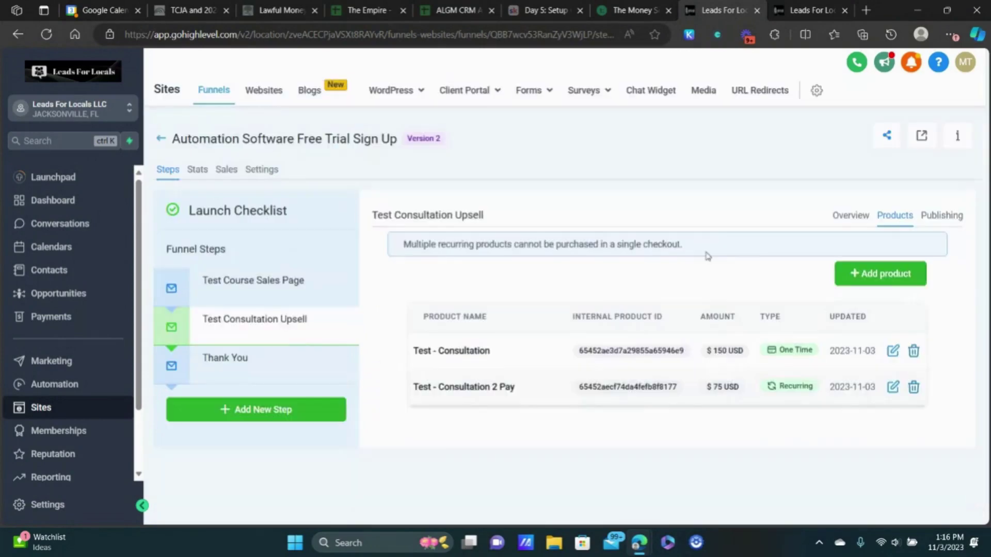
# - Open the Test Consultation Upsell control page for editing in a new tab
pyautogui.click(847, 214)
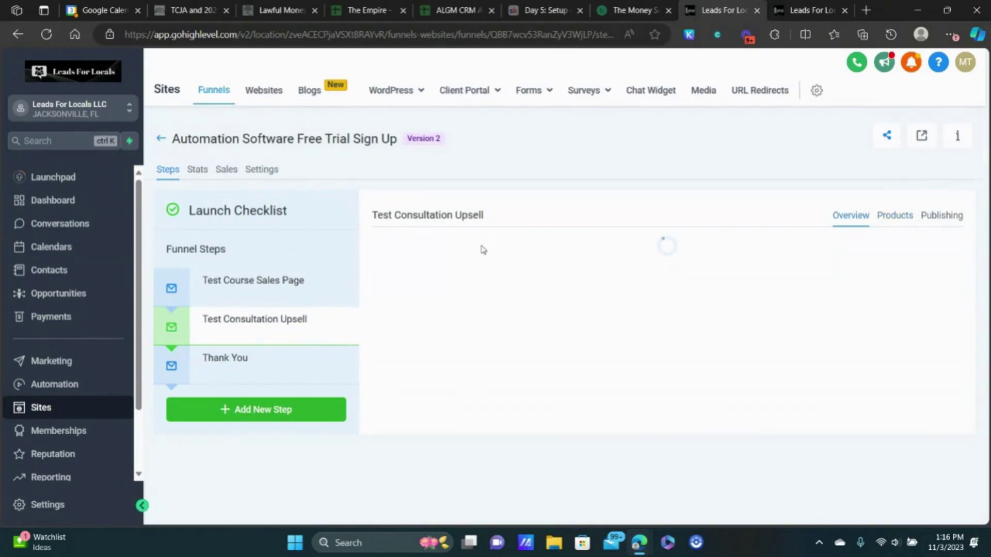
pyautogui.click(403, 477)
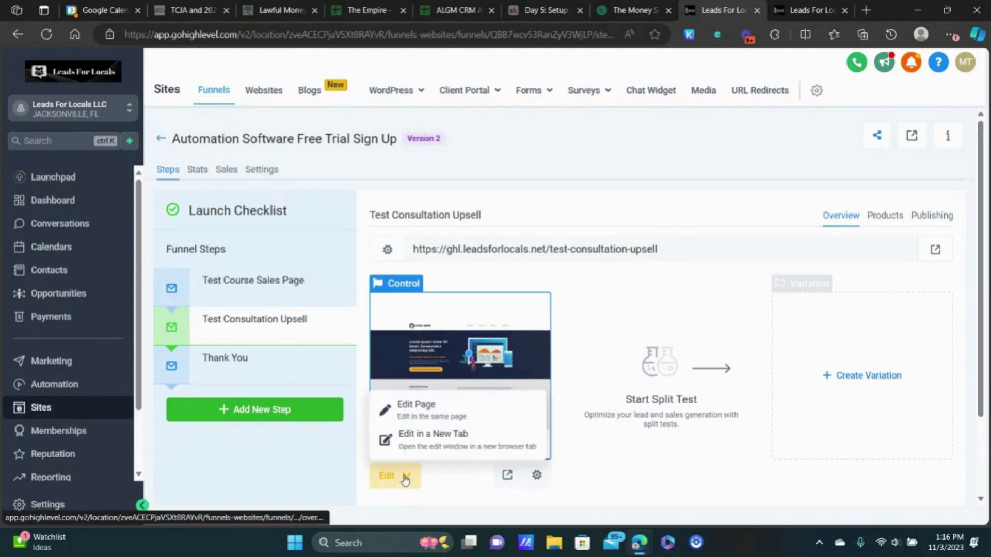
pyautogui.click(448, 447)
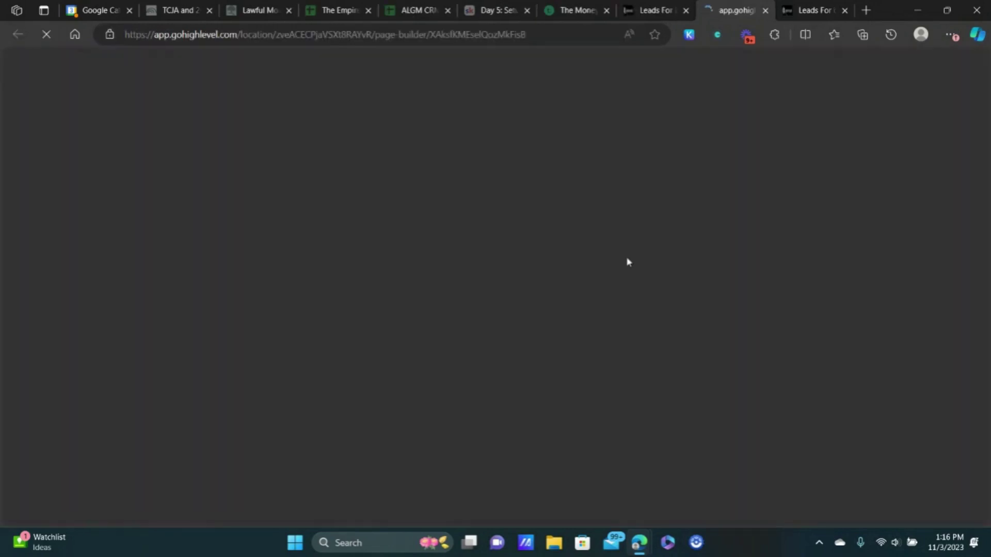
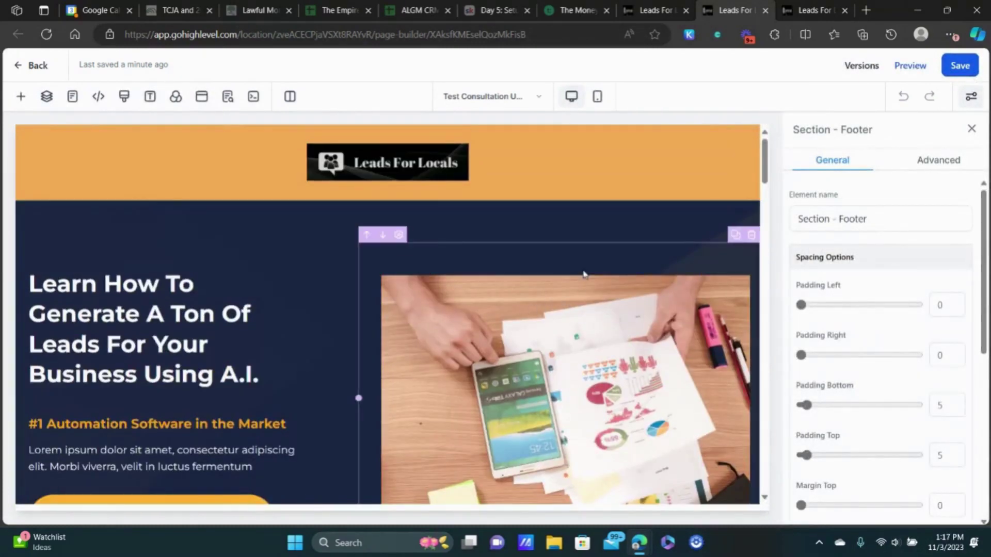
# - Delete the image column from the hero section and open the section's background settings
pyautogui.click(752, 235)
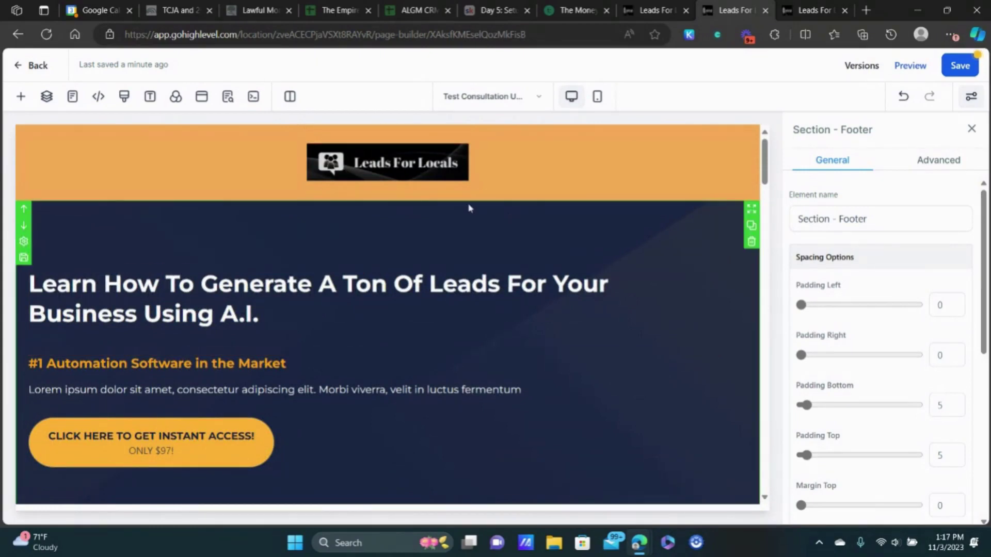
pyautogui.click(24, 242)
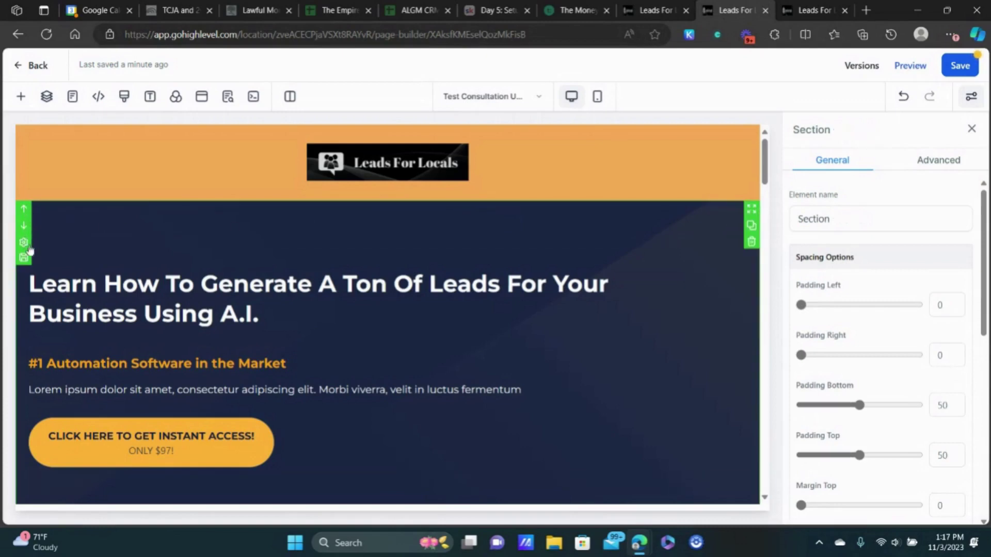
pyautogui.scroll(-8, 878, 231)
pyautogui.scroll(2, 878, 230)
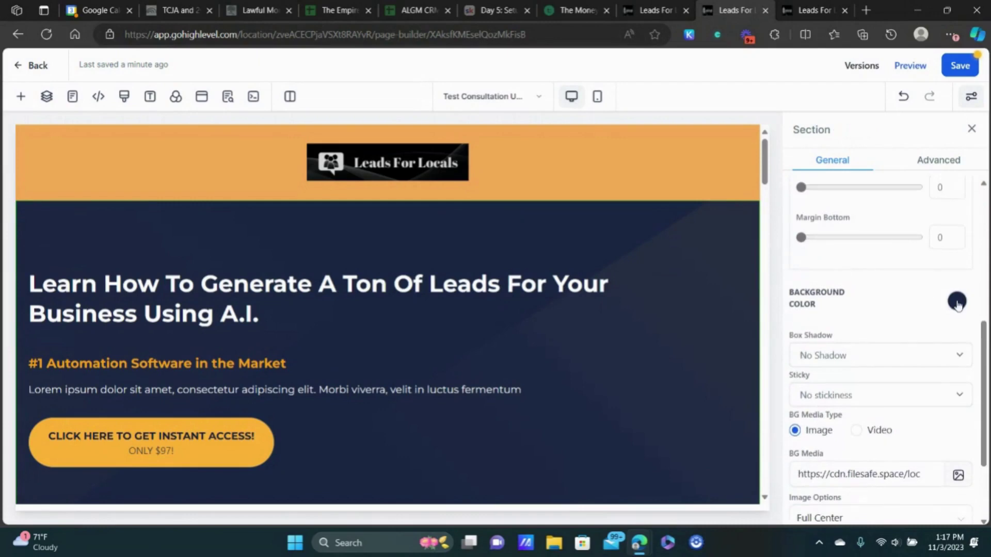
# - Try a light purple background color on the hero section and switch it back to dark navy
pyautogui.click(957, 304)
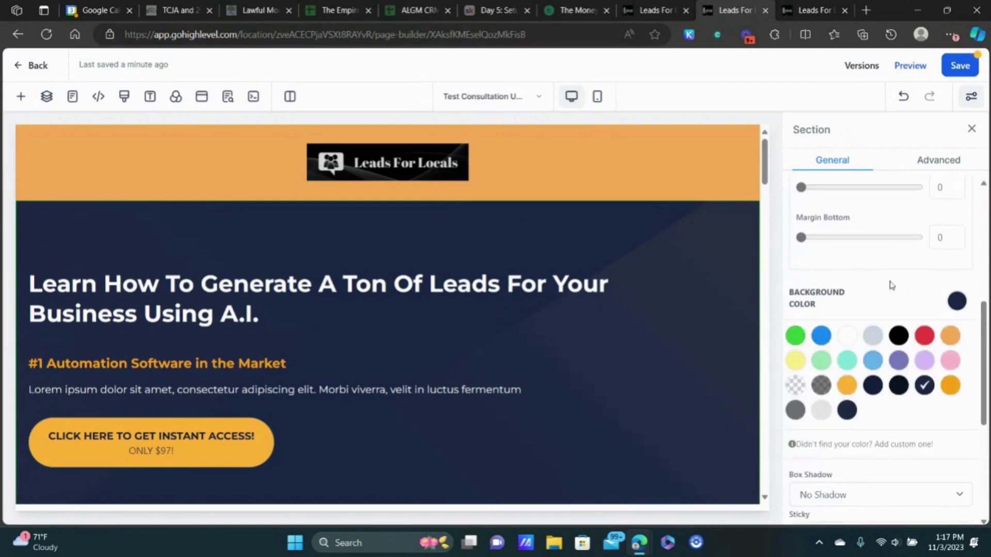
pyautogui.click(927, 363)
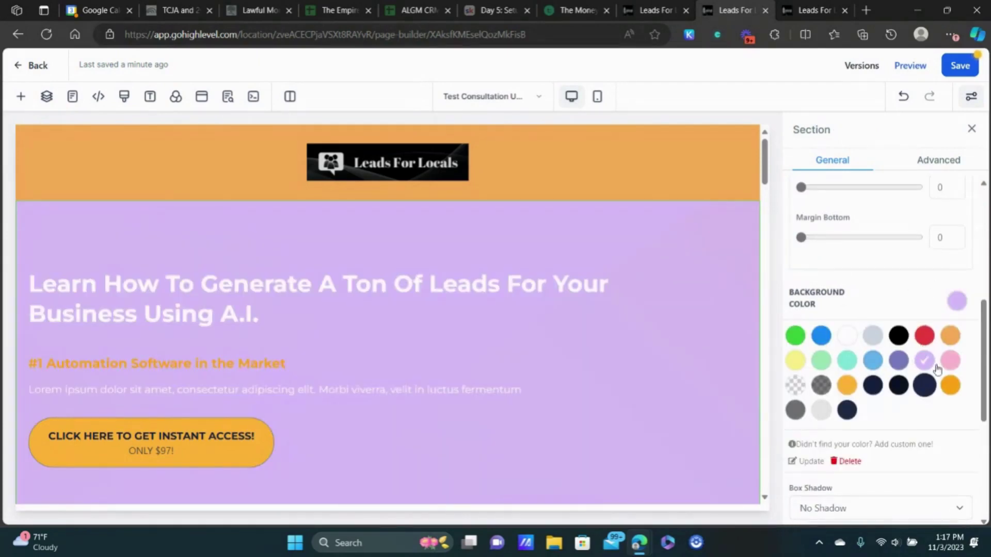
pyautogui.click(924, 385)
pyautogui.click(956, 301)
# - Replace the hero section's background image with the Unsplash photo of hands typing on a laptop, found by searching "marketing"
pyautogui.scroll(-3, 887, 282)
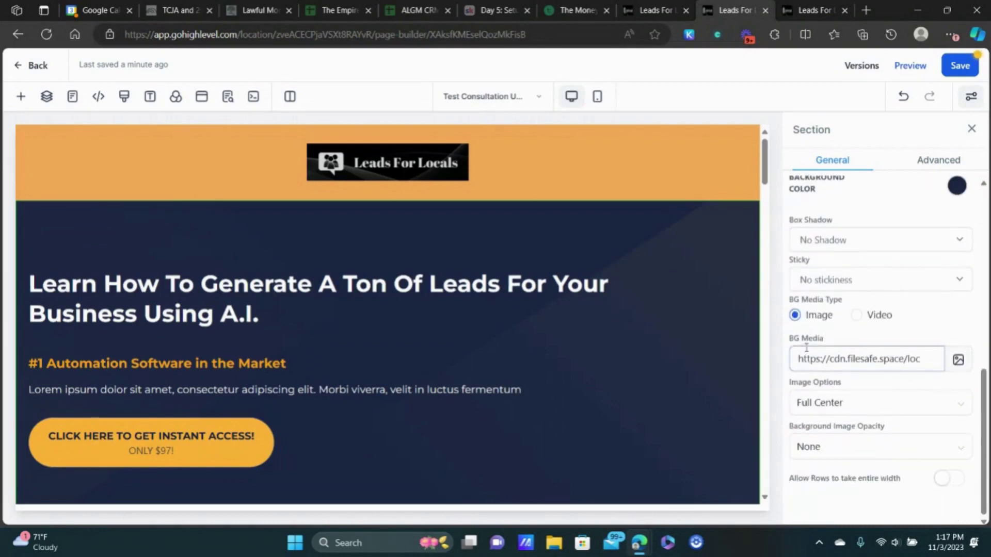
pyautogui.click(959, 360)
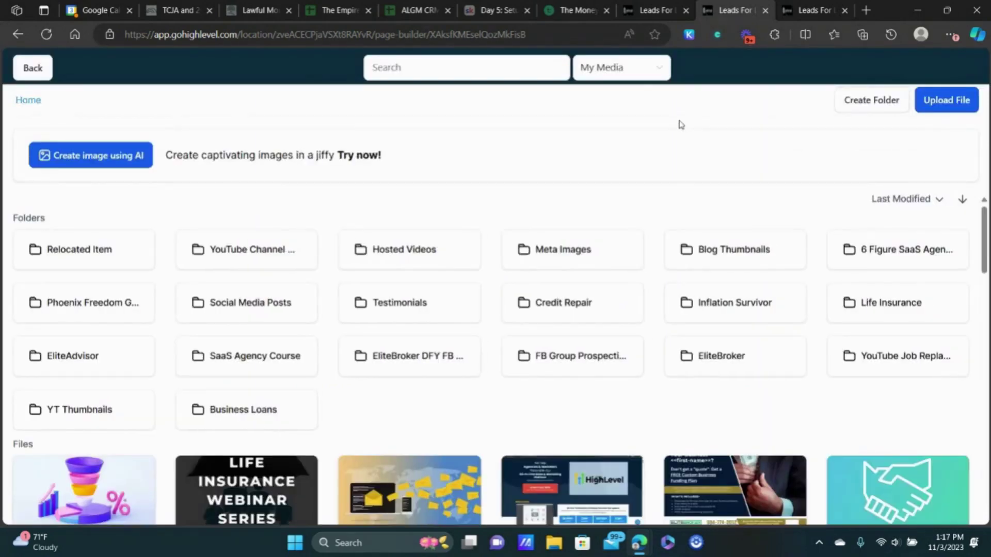
pyautogui.click(639, 76)
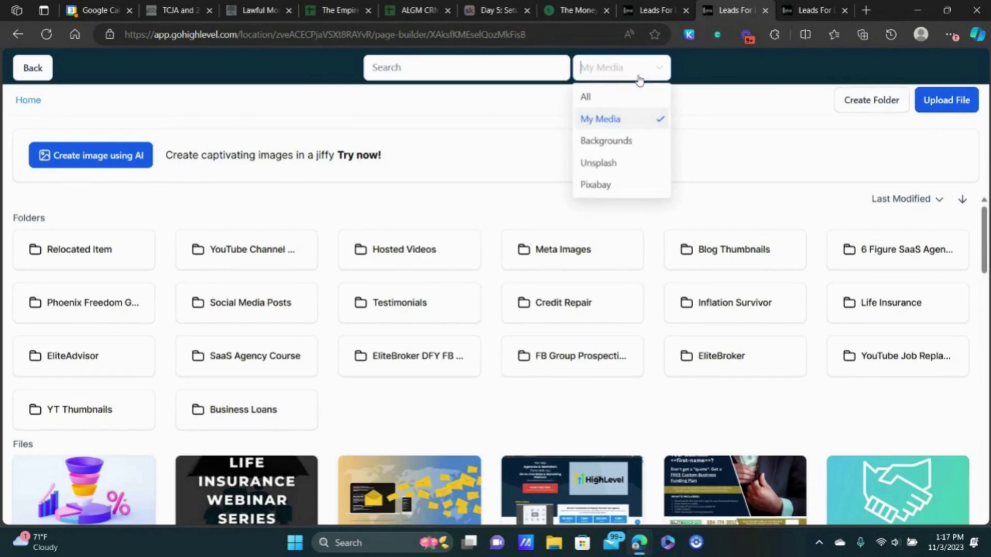
pyautogui.click(623, 164)
pyautogui.click(457, 69)
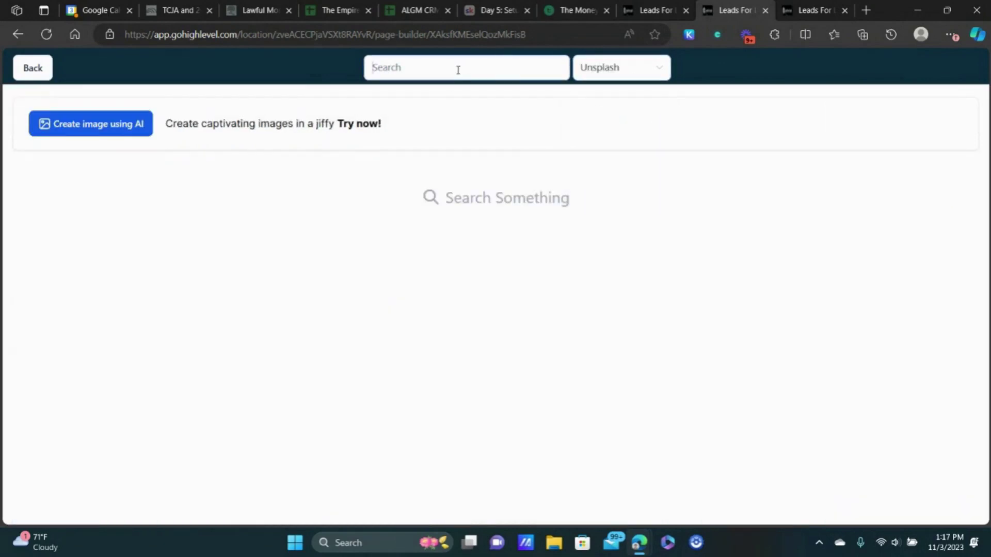
pyautogui.write('marketing')
pyautogui.press('Return')
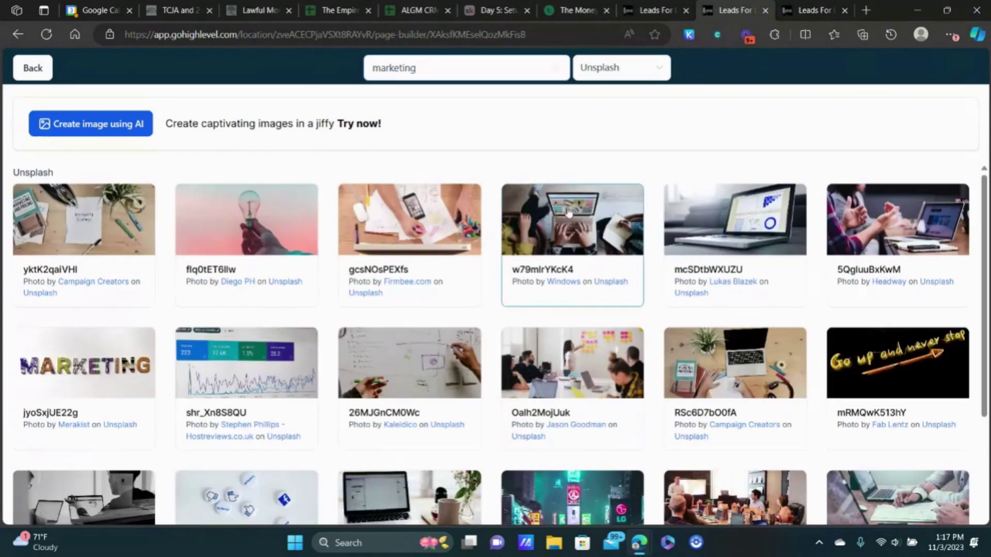
pyautogui.click(568, 212)
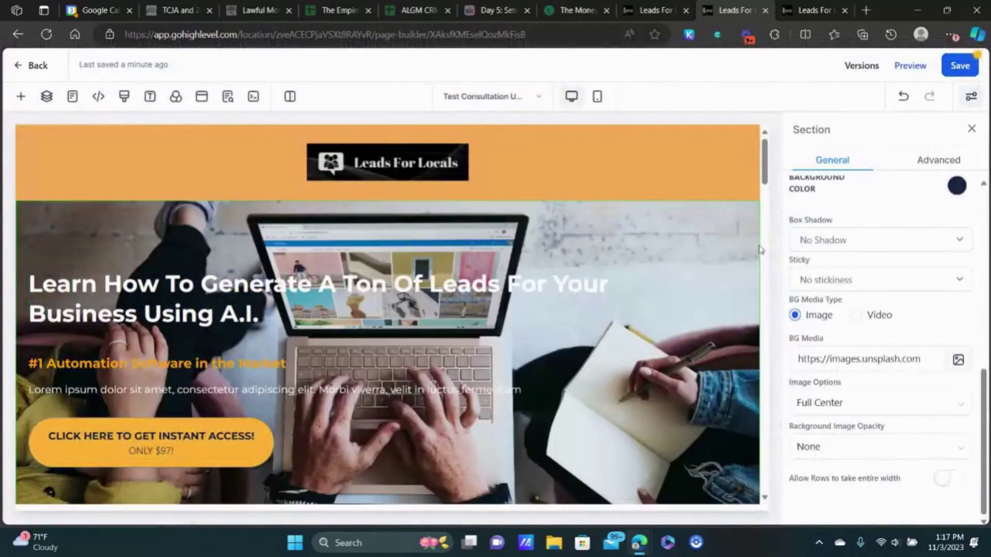
# - Set the hero section's background image opacity to Heavy Fade
pyautogui.scroll(-3, 759, 250)
pyautogui.scroll(1, 880, 234)
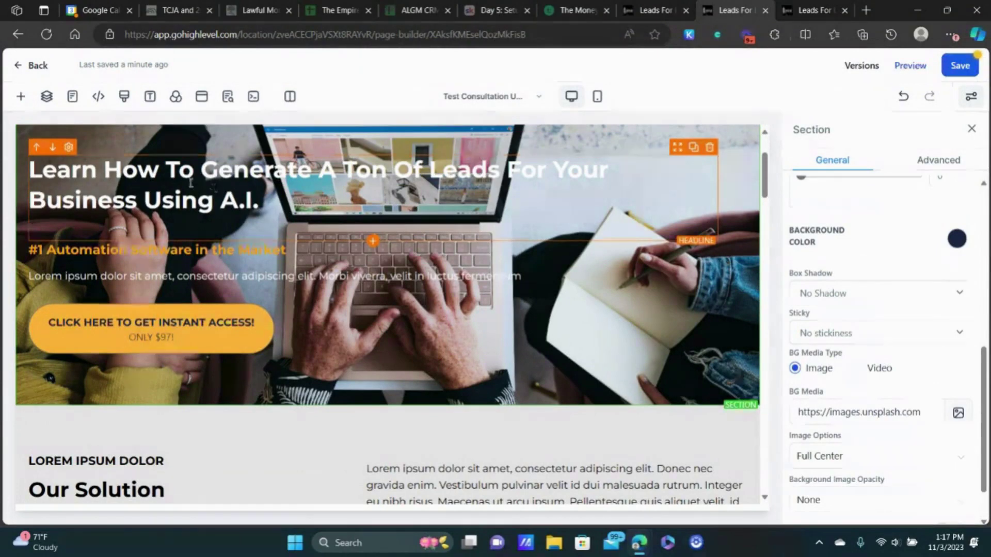
pyautogui.scroll(-1, 884, 308)
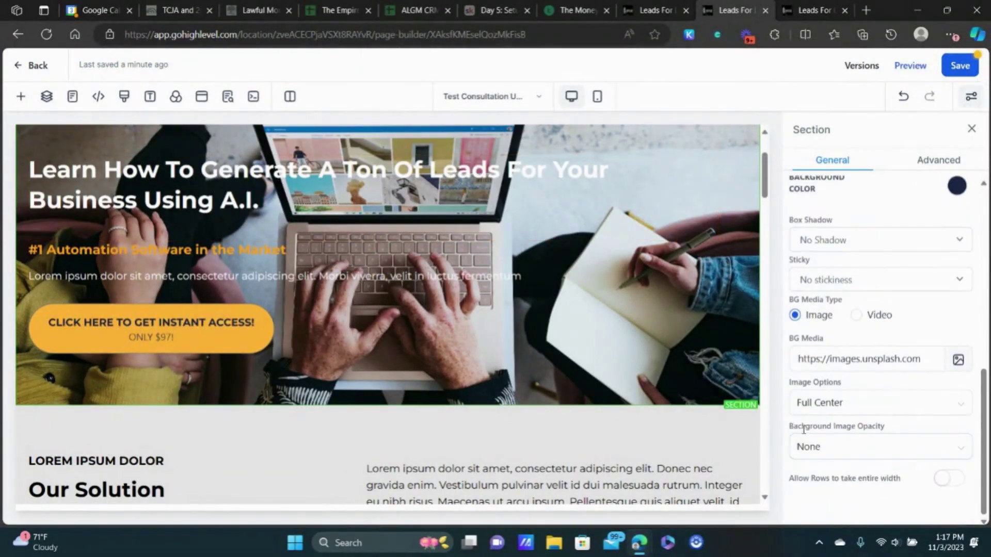
pyautogui.click(814, 445)
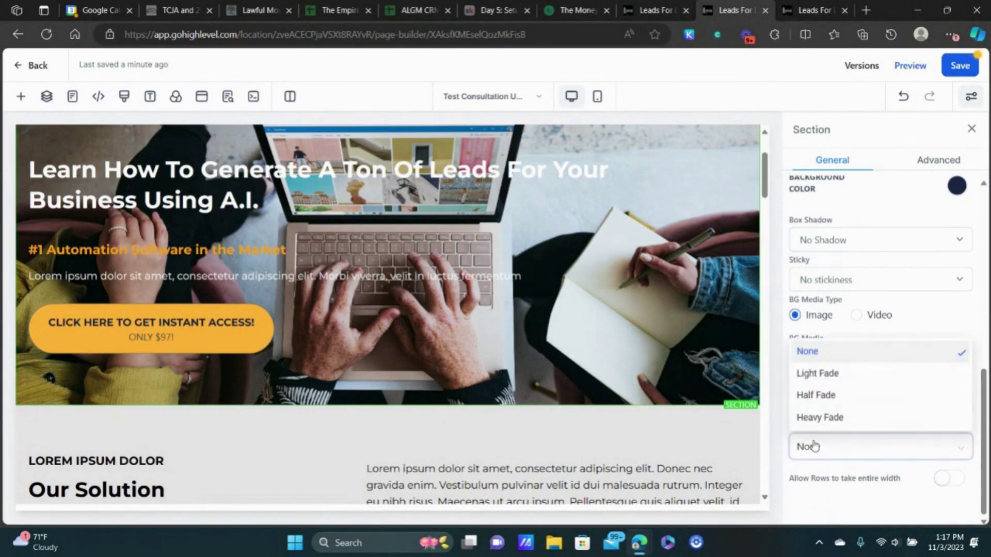
pyautogui.click(826, 419)
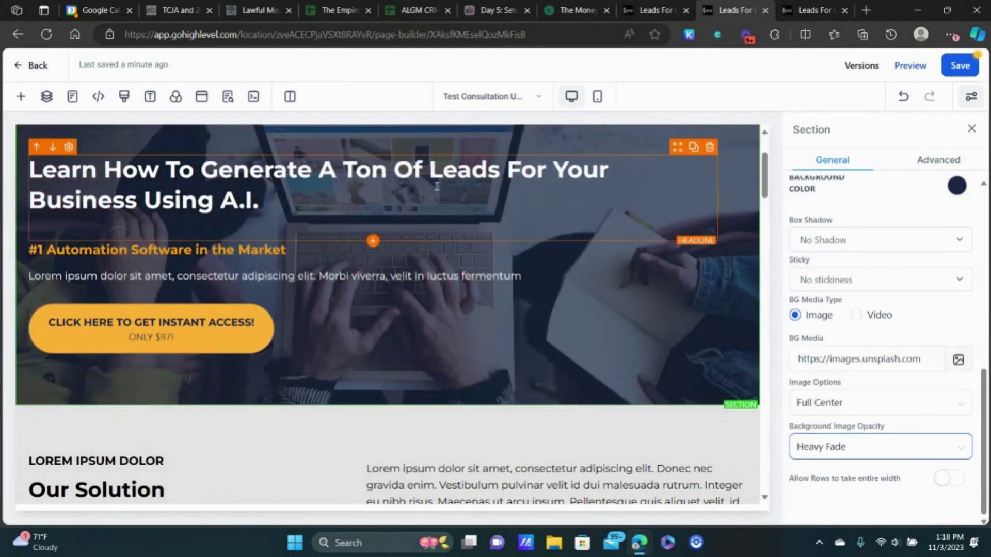
# - Center-align the hero section's headline, sub-headline and paragraph text
pyautogui.scroll(6, 840, 280)
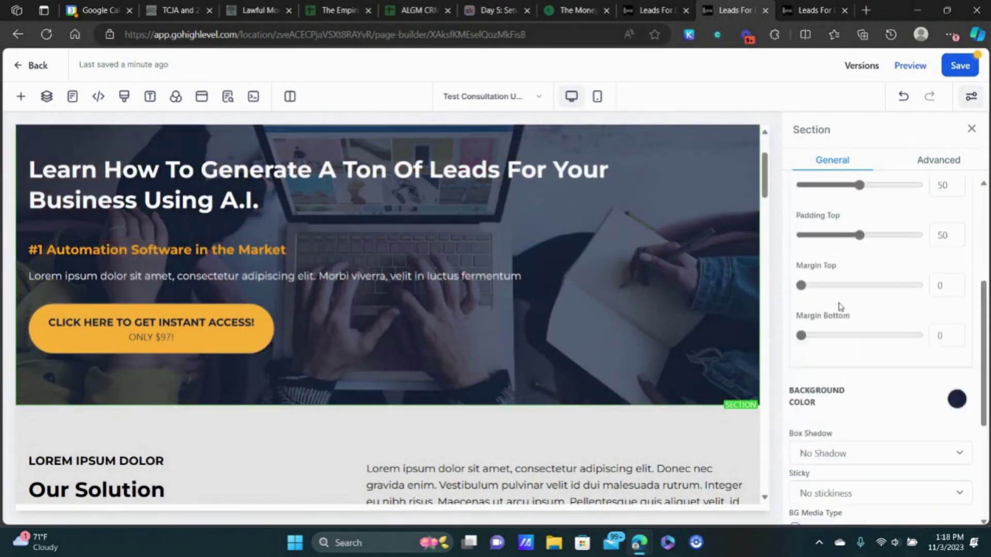
pyautogui.scroll(3, 565, 231)
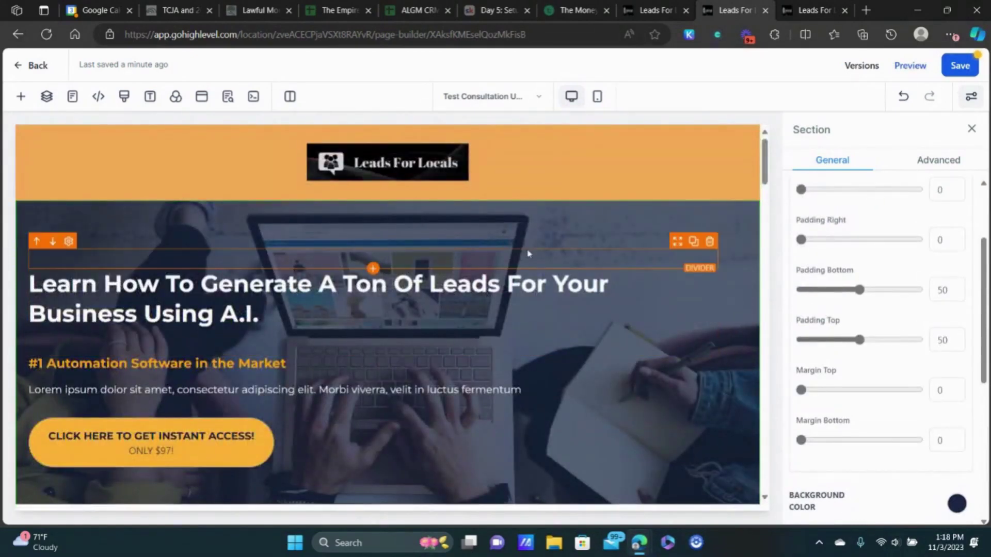
pyautogui.click(245, 287)
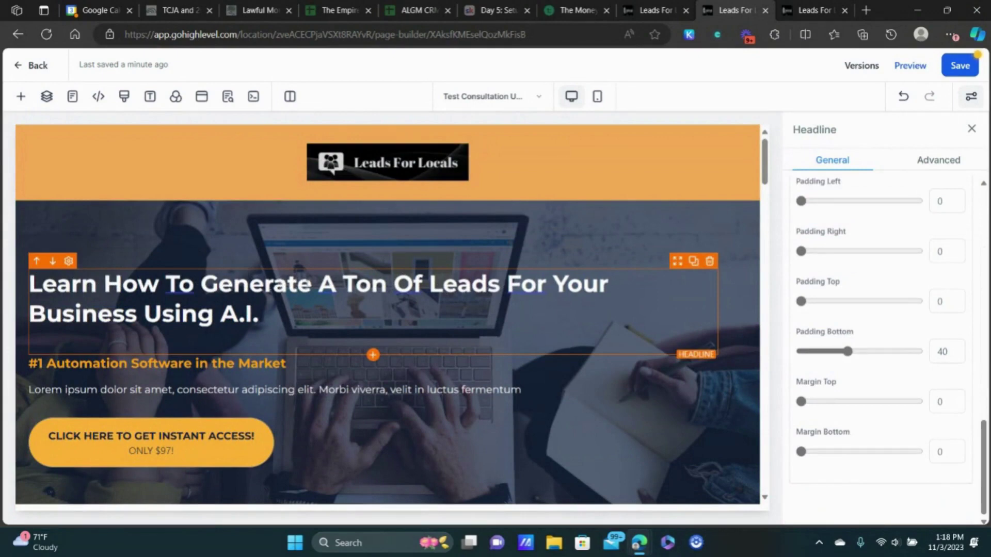
pyautogui.scroll(10, 888, 295)
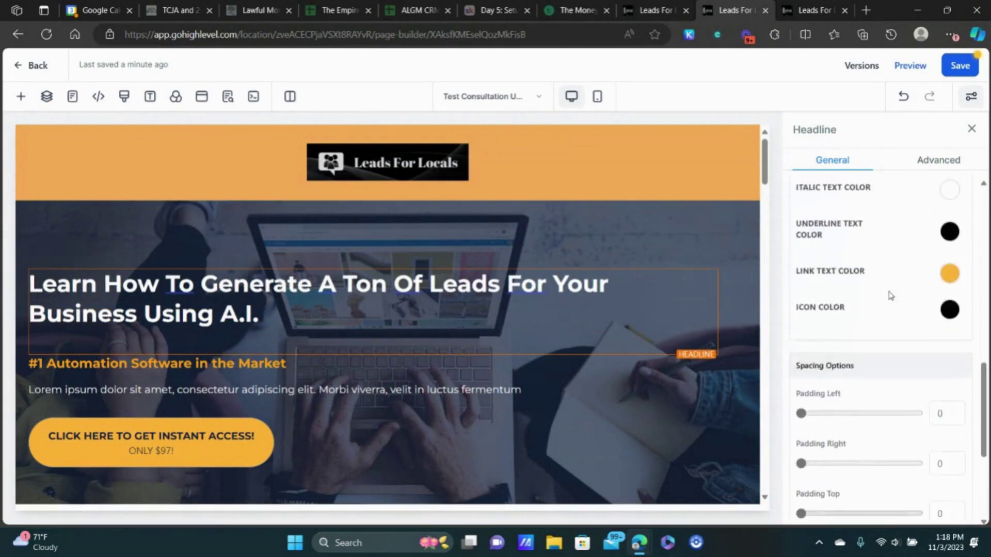
pyautogui.scroll(-2, 888, 295)
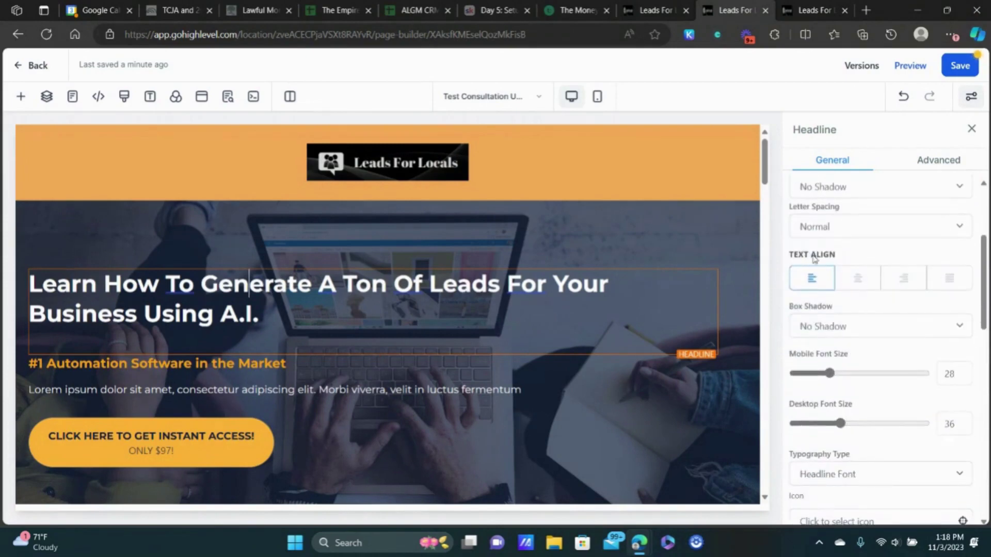
pyautogui.click(200, 363)
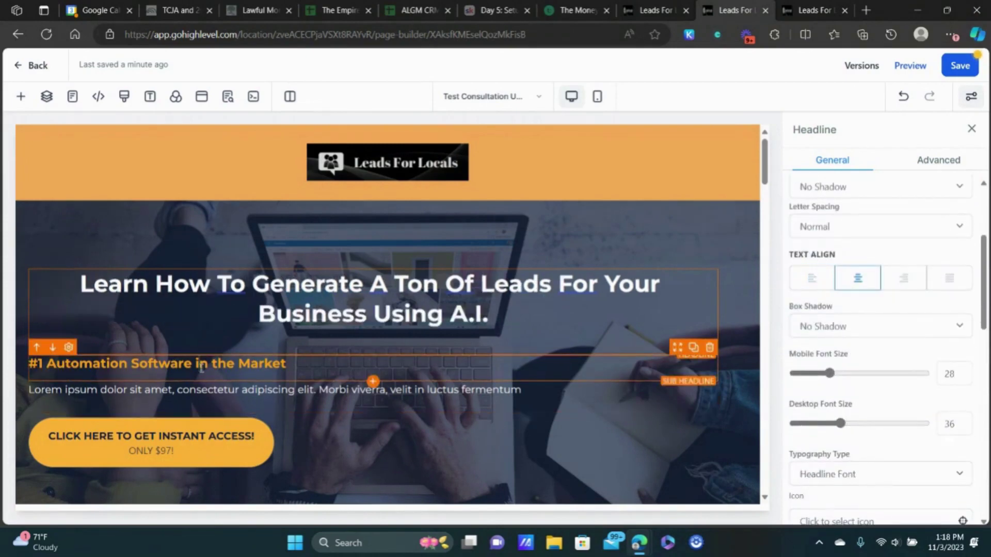
pyautogui.click(248, 387)
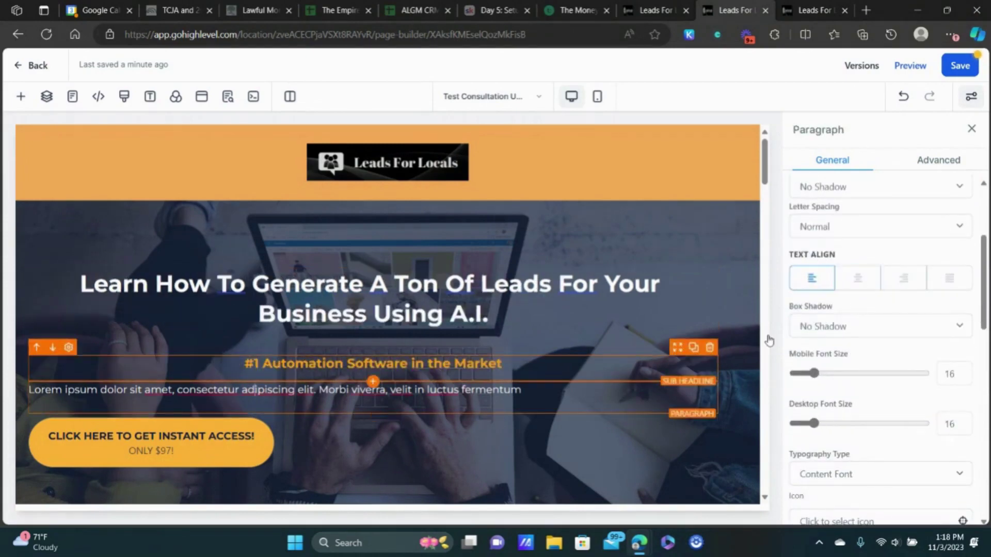
# - Center-align the "Click Here To Get Instant Access!" button in the hero section
pyautogui.click(267, 447)
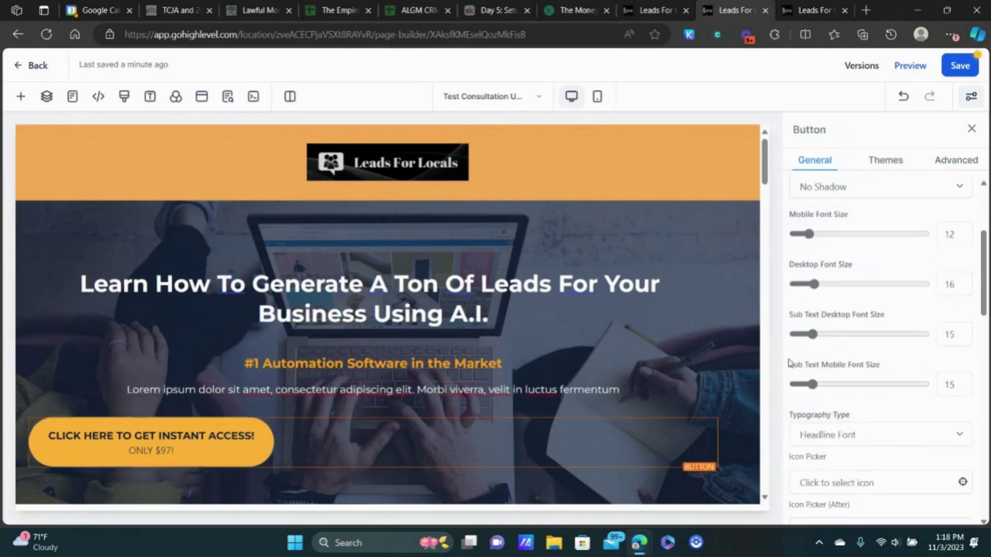
pyautogui.scroll(-4, 887, 325)
pyautogui.scroll(-2, 878, 309)
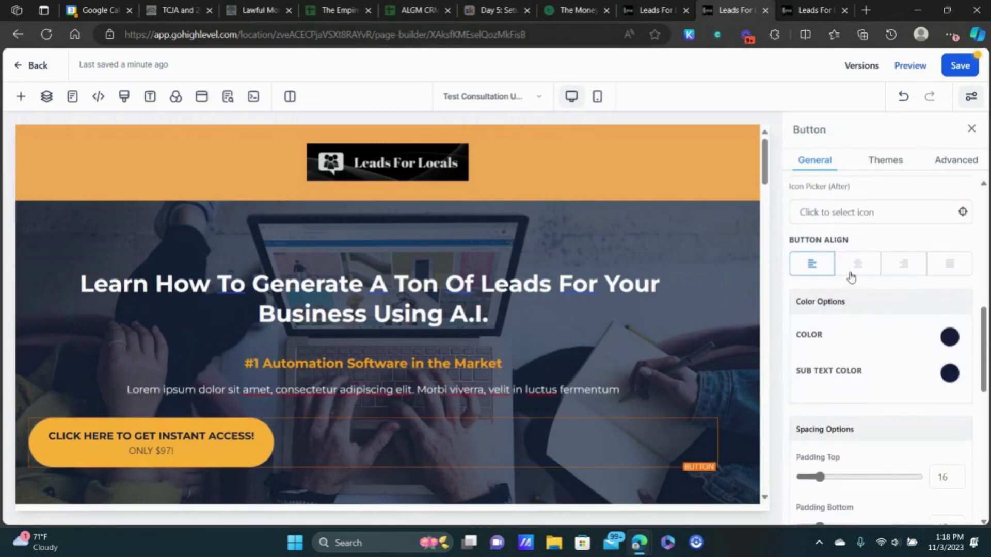
pyautogui.click(852, 274)
# - Select the hero headline's text and set its desktop font size to 50
pyautogui.scroll(-1, 427, 280)
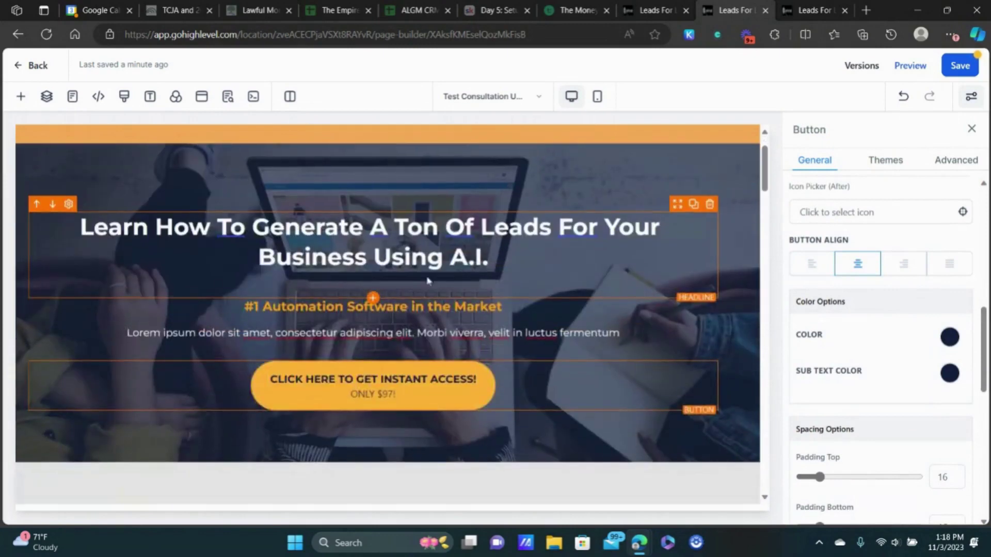
pyautogui.click(407, 246)
pyautogui.doubleClick(407, 247)
pyautogui.scroll(-4, 828, 335)
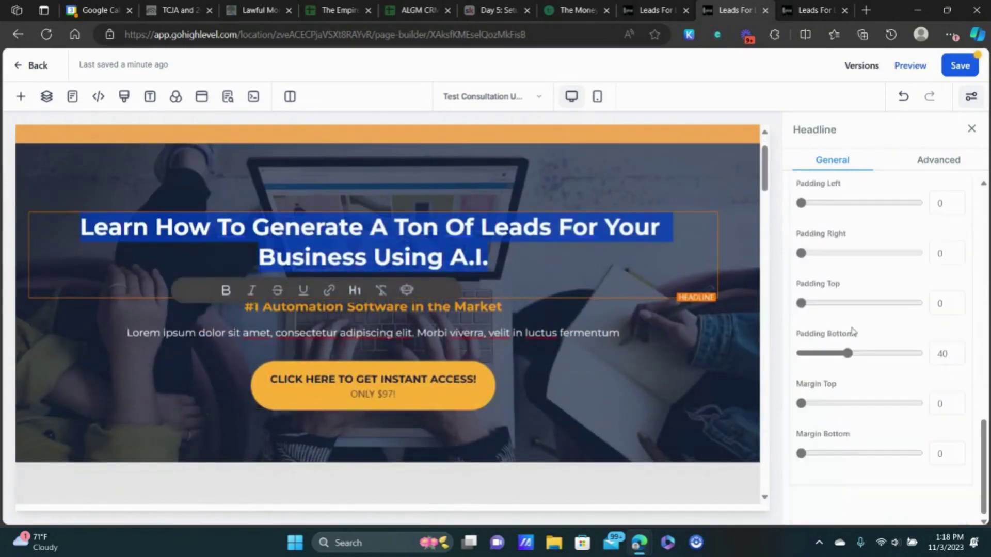
pyautogui.scroll(6, 854, 330)
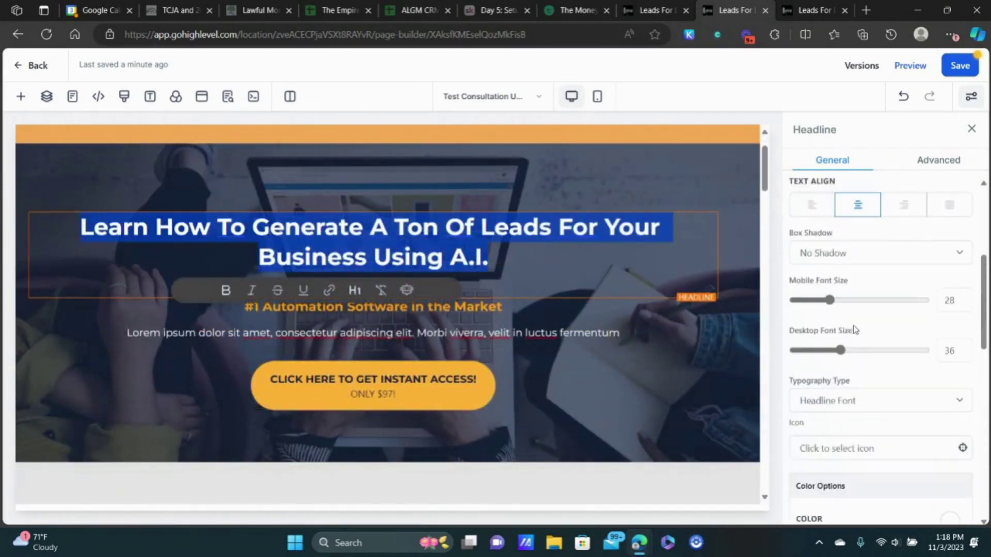
pyautogui.moveTo(841, 372); pyautogui.dragTo(861, 378)
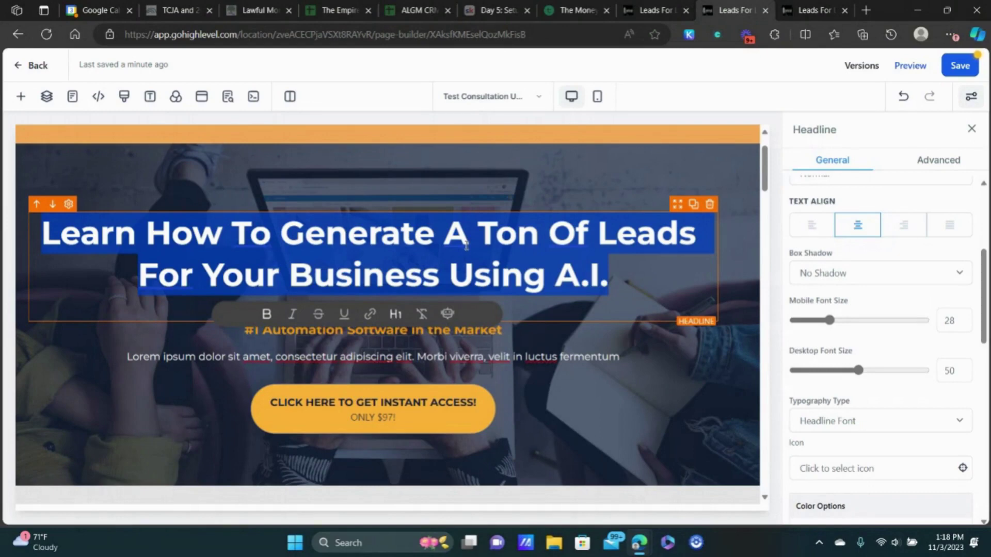
# - Replace the hero headline's text with "Would You Like One-On-One Coaching To Get Results In Your First 30 Days?"
pyautogui.write('Ho')
pyautogui.press('BackSpace')
pyautogui.press('BackSpace')
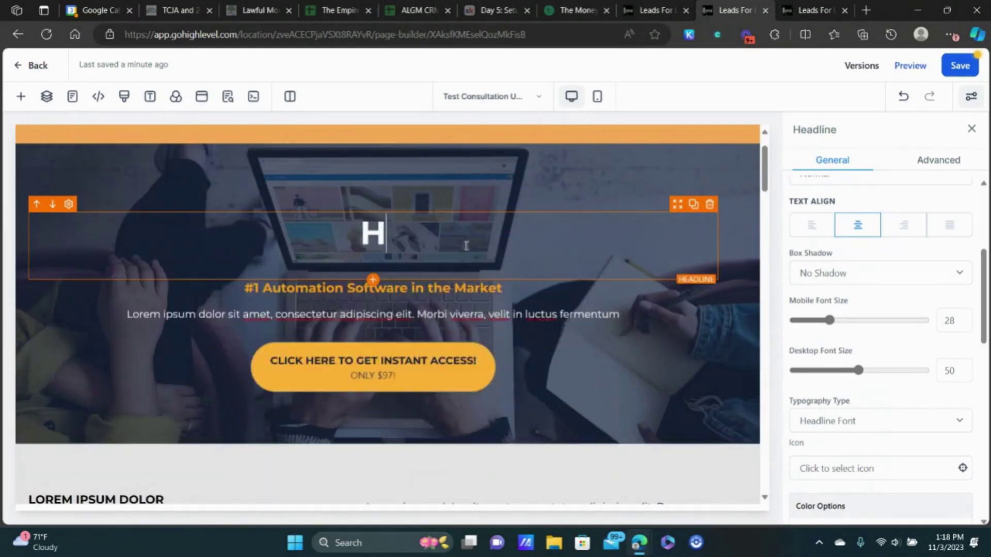
pyautogui.write('Would You Like One-')
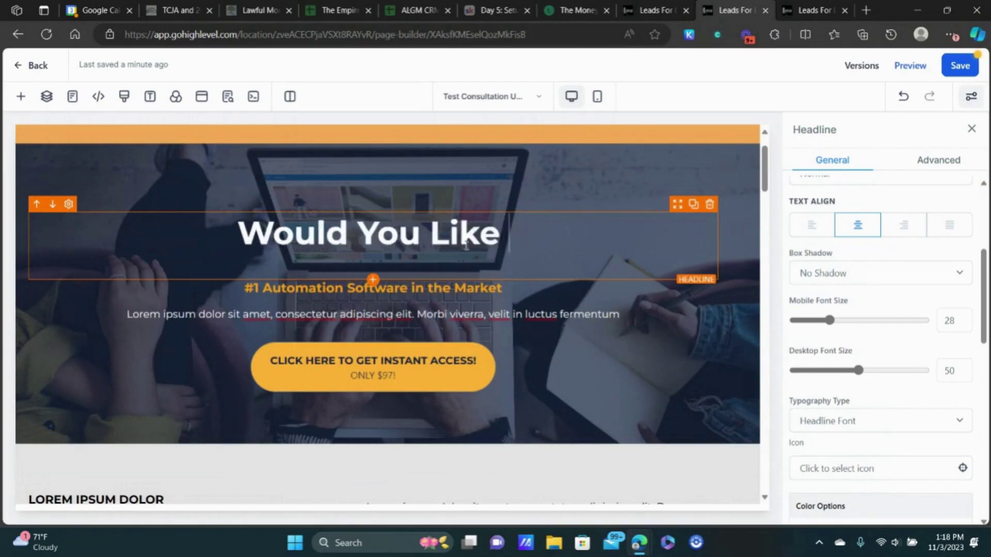
pyautogui.write('-')
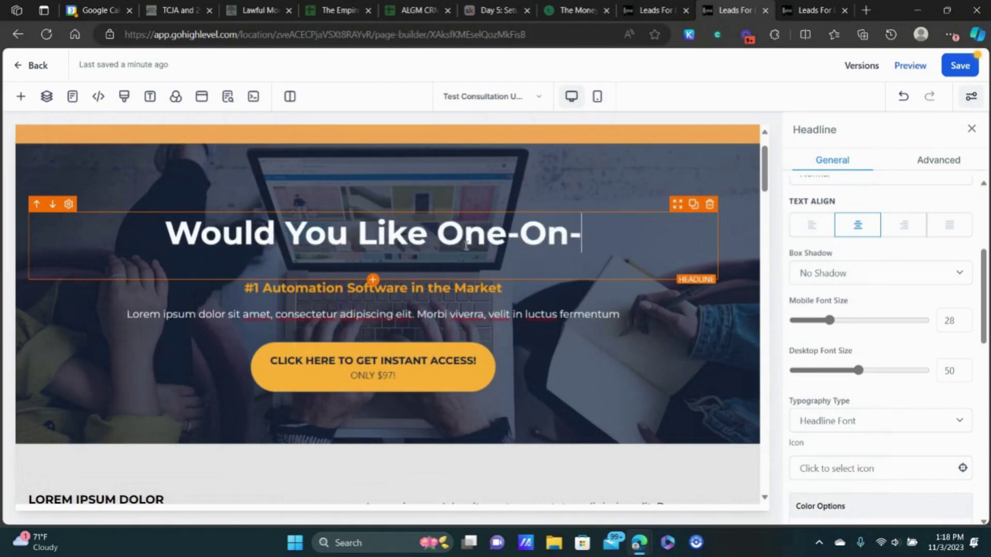
pyautogui.write('One Coaching')
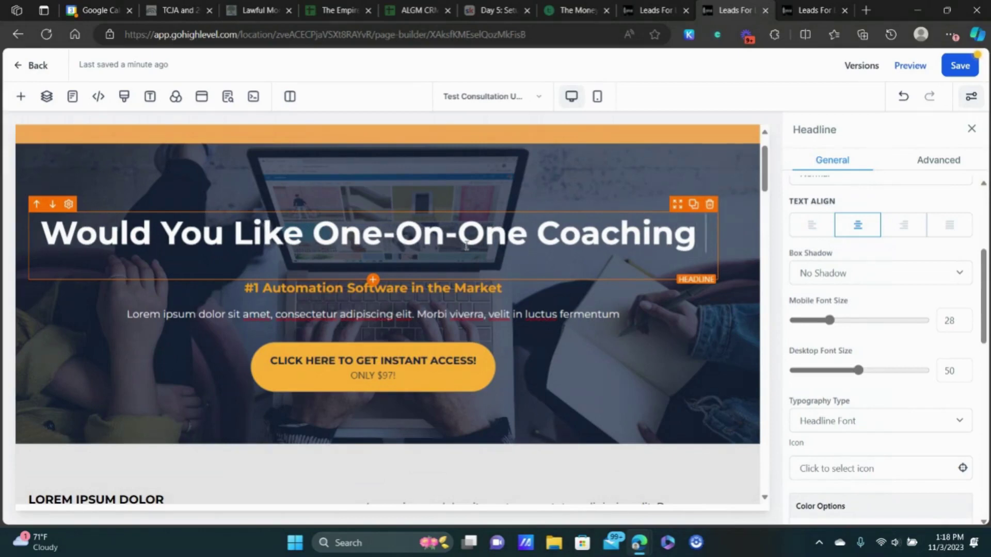
pyautogui.write(' To Get')
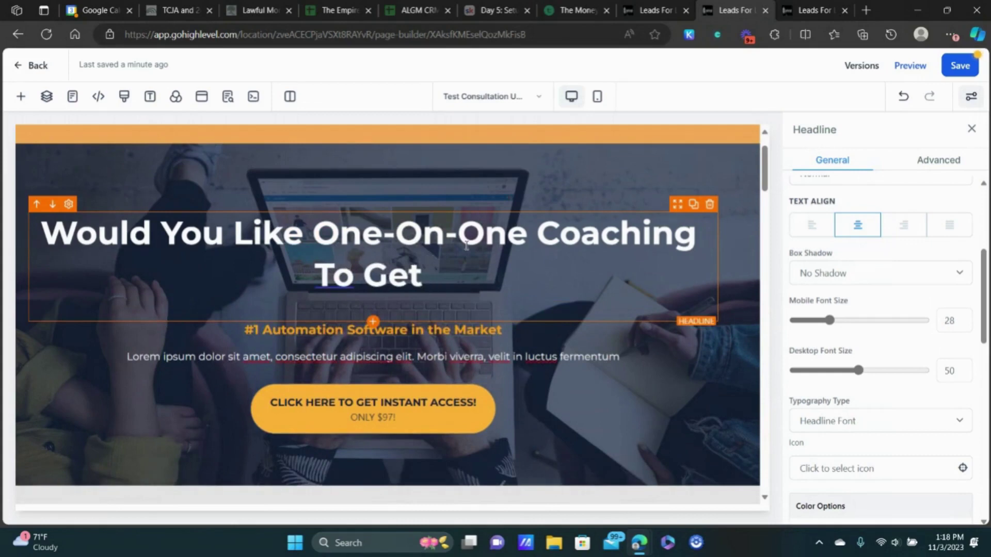
pyautogui.write(' Results In')
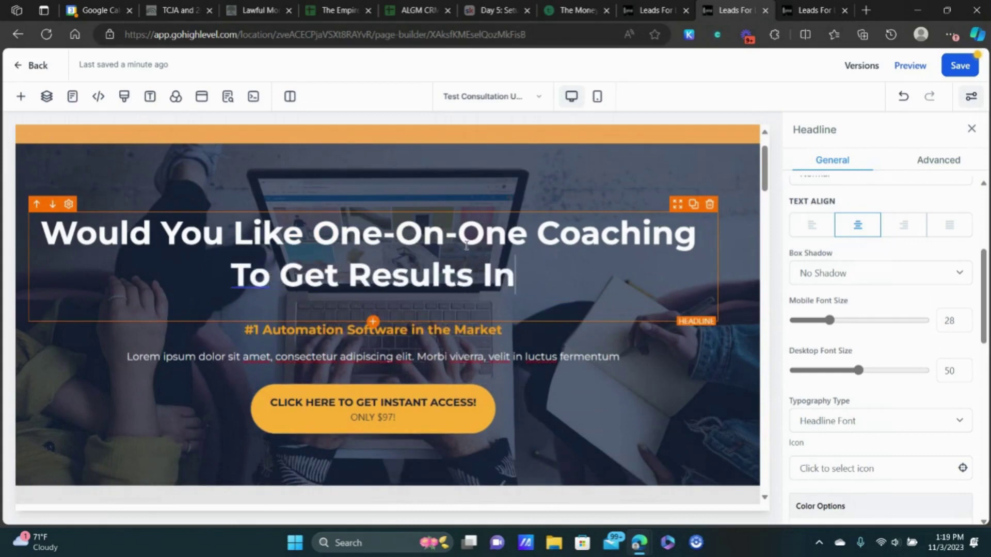
pyautogui.write(' Your First ')
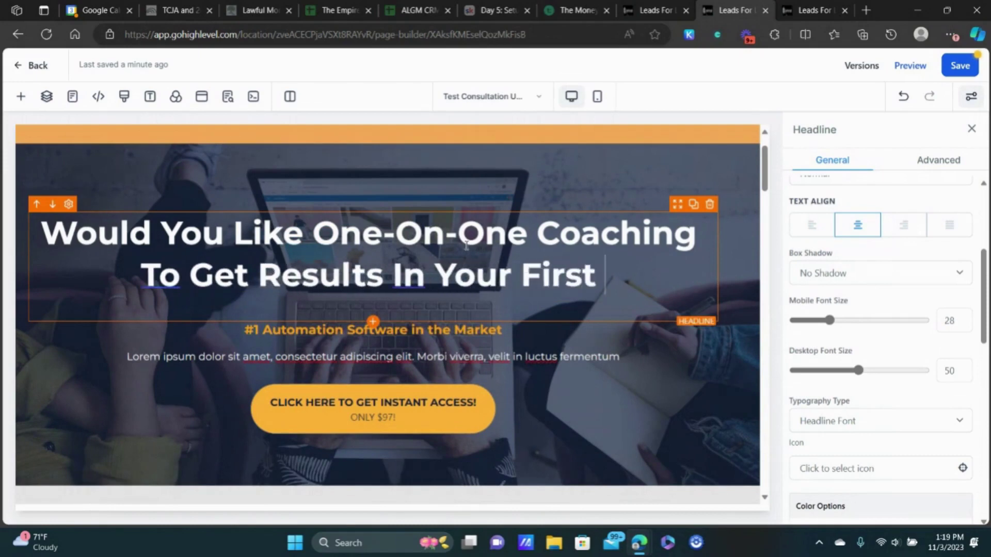
pyautogui.write('30 Days?')
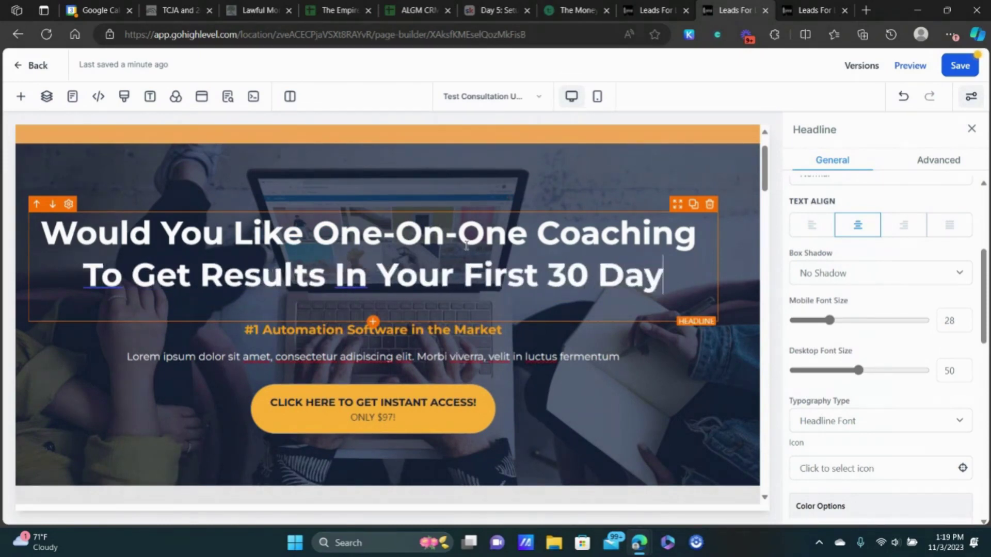
# - Replace the hero sub-headline's text with "50% discount on our one-on-one consultation - this page only!"
pyautogui.click(474, 329)
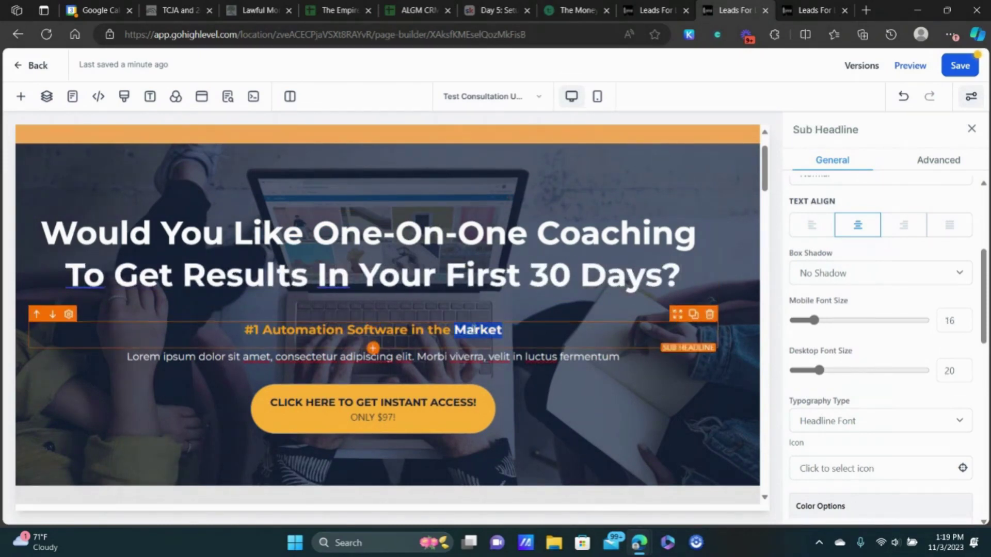
pyautogui.tripleClick(474, 329)
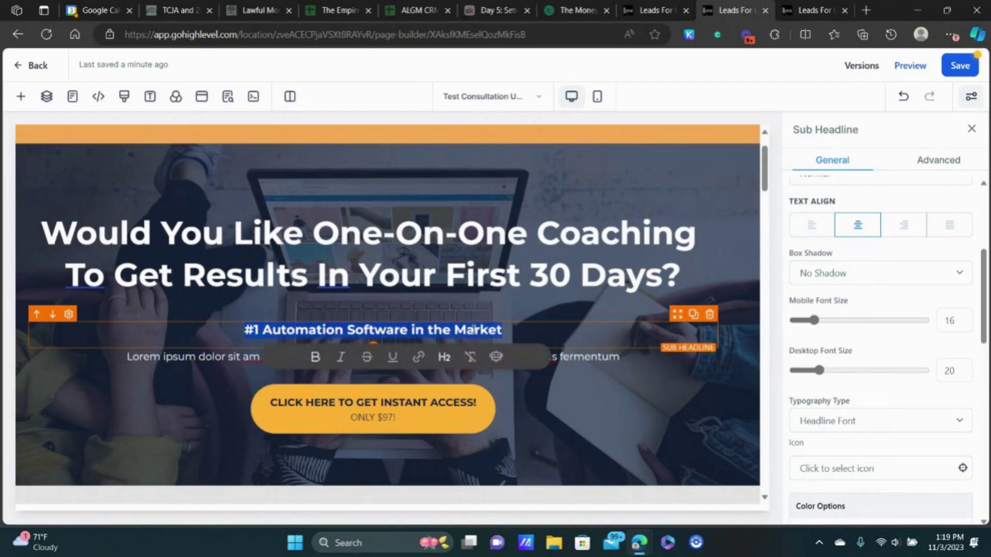
pyautogui.write('Take advantage')
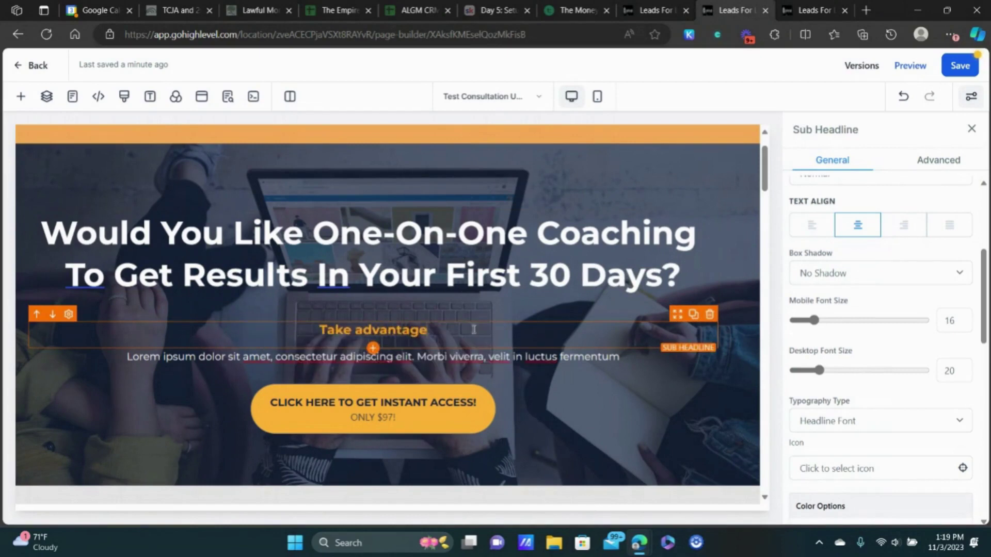
pyautogui.write(' our')
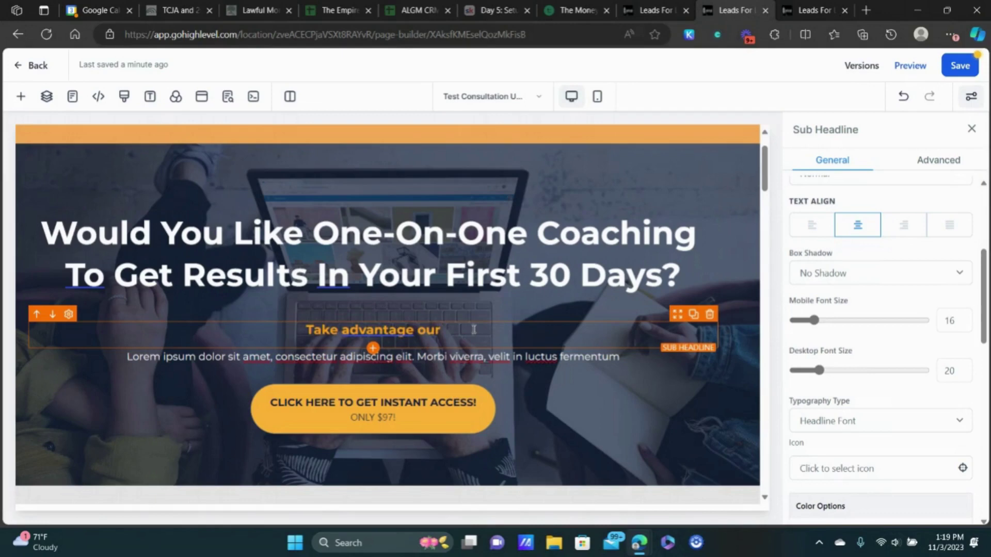
pyautogui.press('BackSpace')
pyautogui.press('BackSpace')
pyautogui.press('BackSpace')
pyautogui.press('BackSpace')
pyautogui.press('BackSpace')
pyautogui.press('BackSpace')
pyautogui.press('BackSpace')
pyautogui.press('BackSpace')
pyautogui.press('BackSpace')
pyautogui.press('BackSpace')
pyautogui.press('BackSpace')
pyautogui.press('BackSpace')
pyautogui.press('BackSpace')
pyautogui.press('BackSpace')
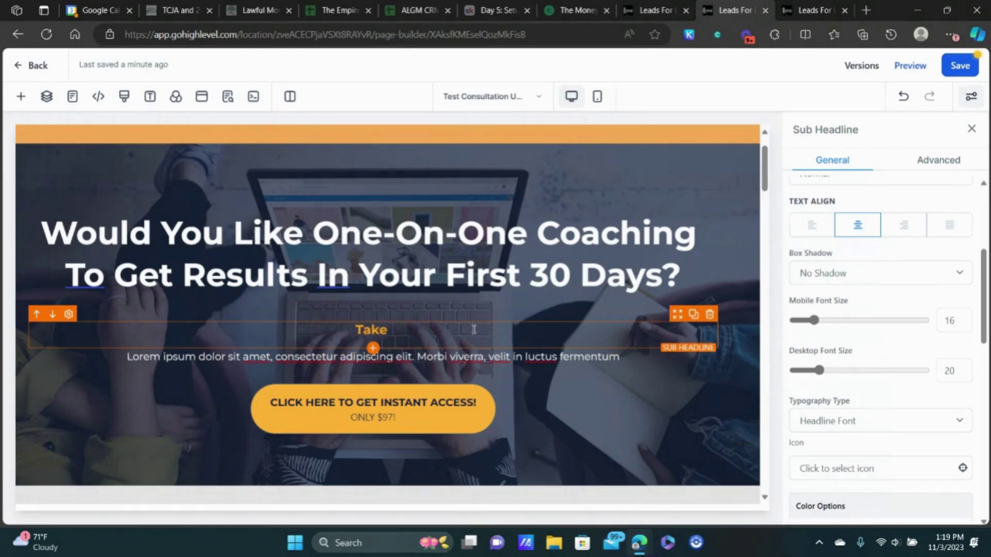
pyautogui.press('BackSpace')
pyautogui.press('BackSpace')
pyautogui.write('50% discount ')
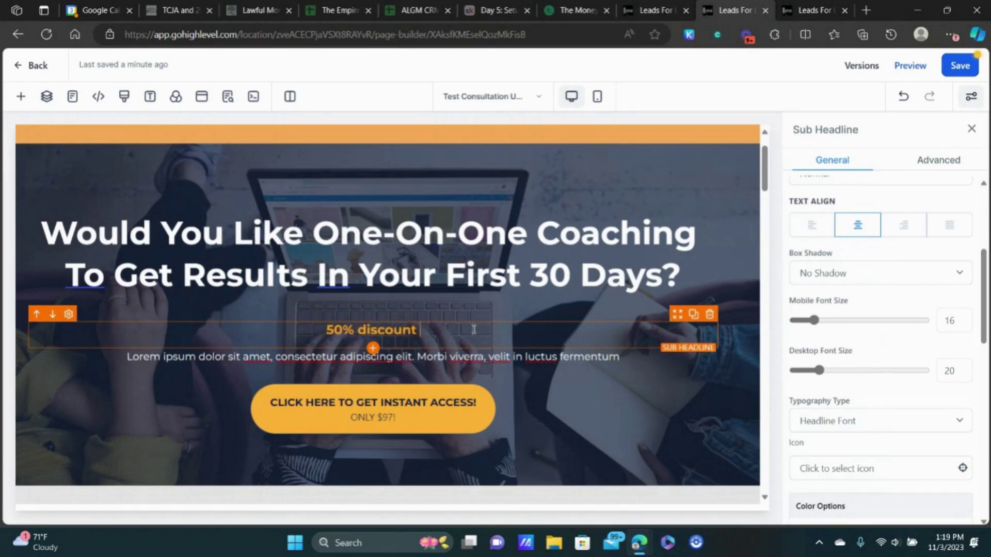
pyautogui.write('on our on')
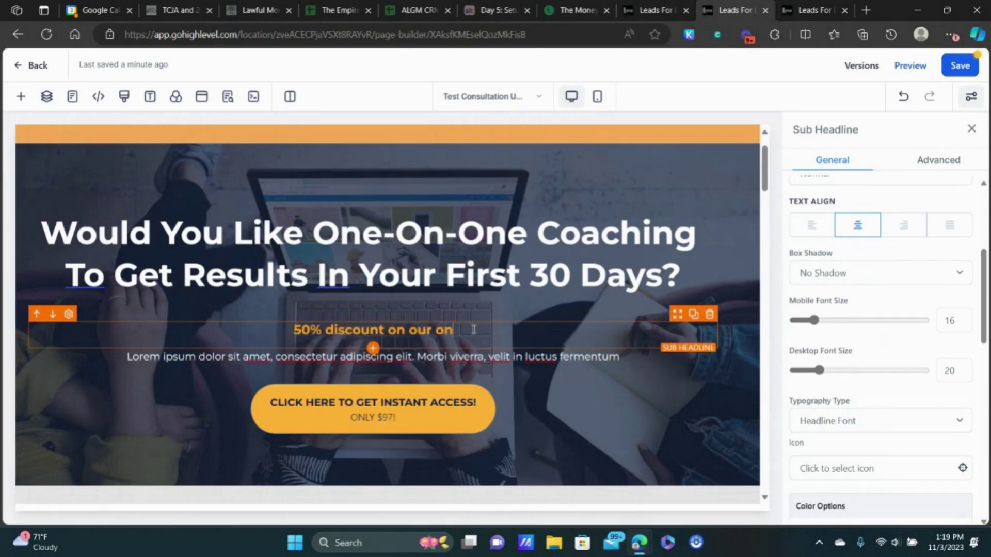
pyautogui.write('e-on-on')
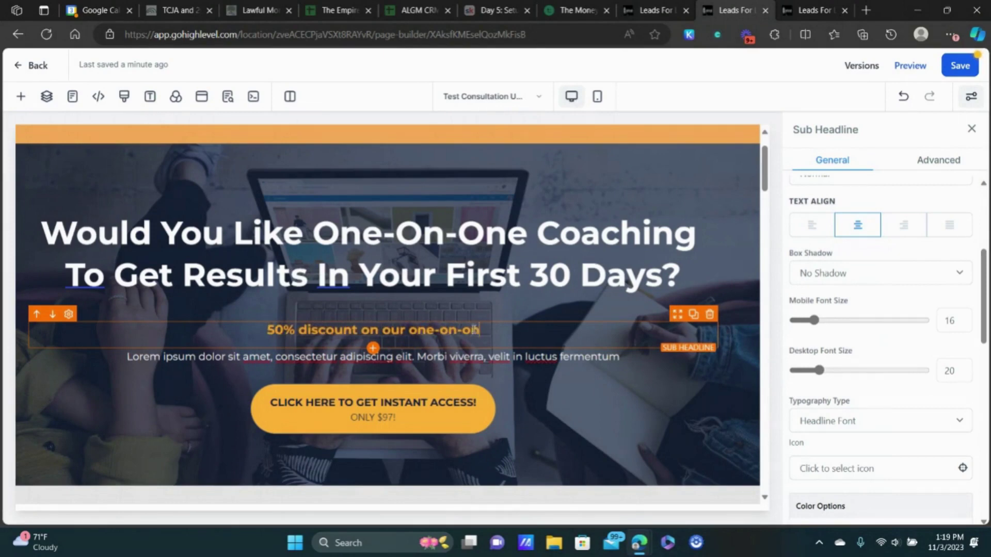
pyautogui.write('e cunsultaion')
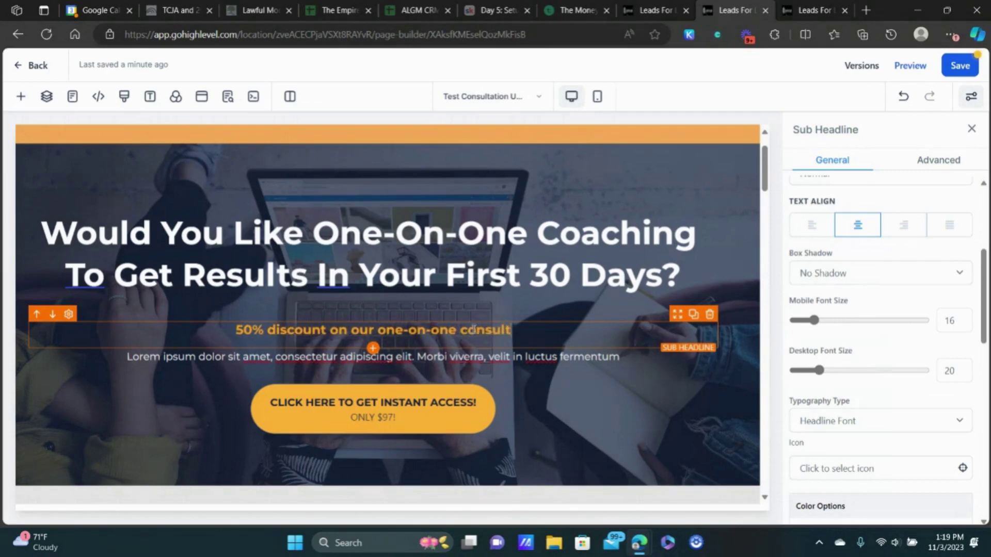
pyautogui.press('BackSpace')
pyautogui.press('BackSpace')
pyautogui.press('BackSpace')
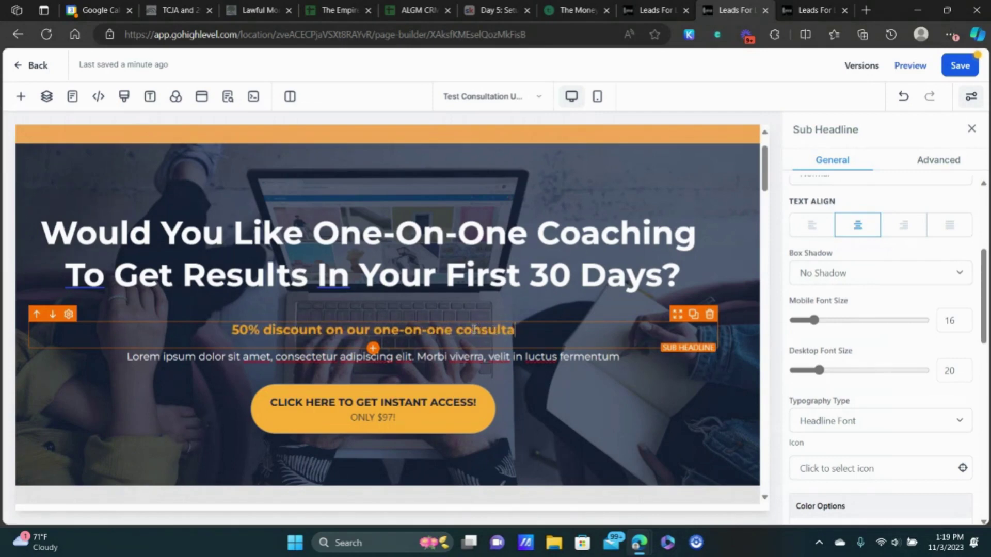
pyautogui.write('tion - this page only!')
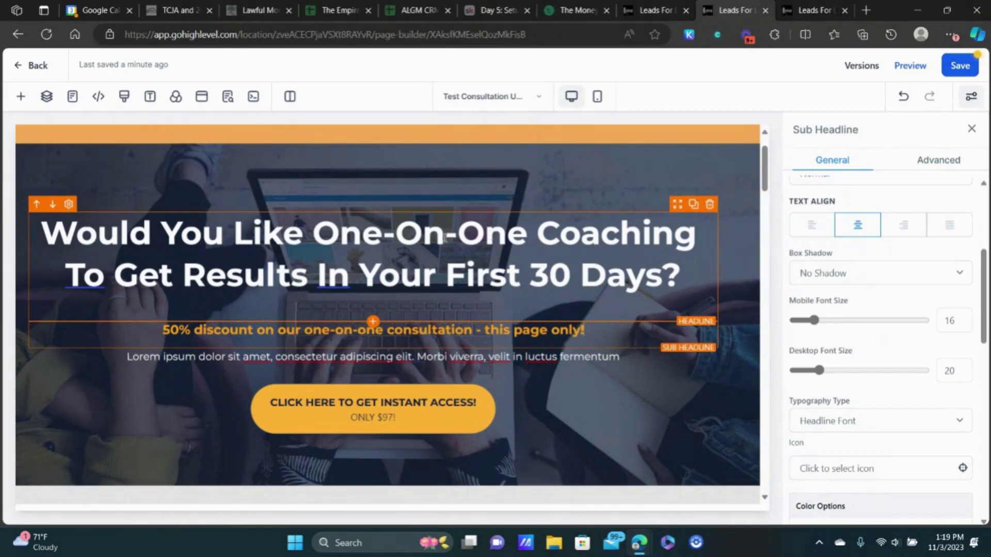
# - Link the hero button to the one click up/down sell product "Test - Consultation" and save the page with its SEO meta data
pyautogui.scroll(-1, 436, 252)
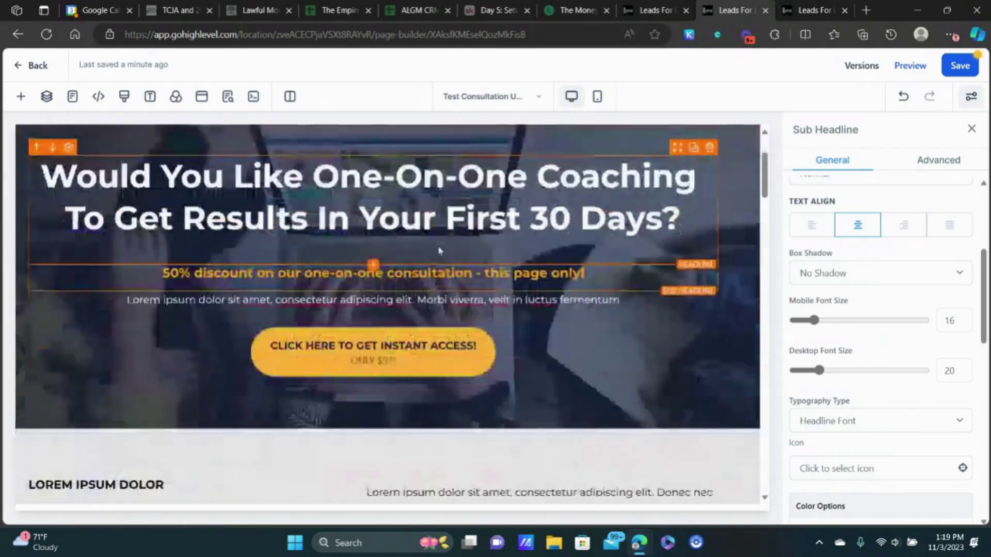
pyautogui.click(309, 353)
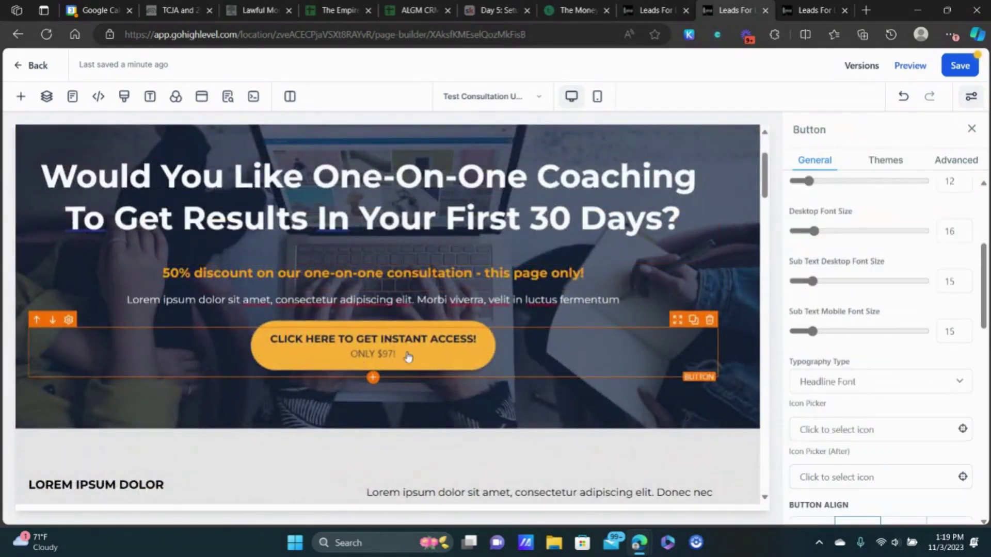
pyautogui.scroll(-5, 887, 294)
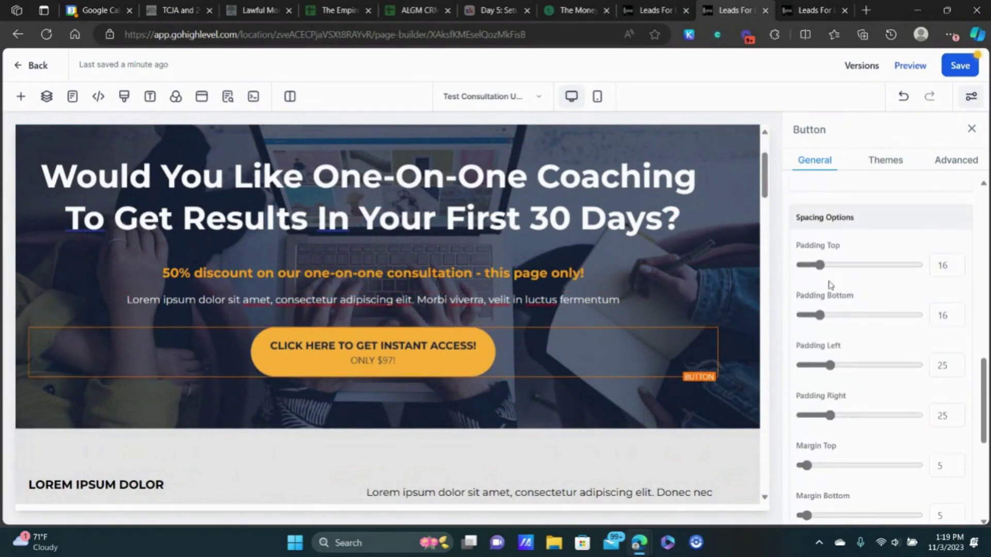
pyautogui.scroll(-5, 846, 286)
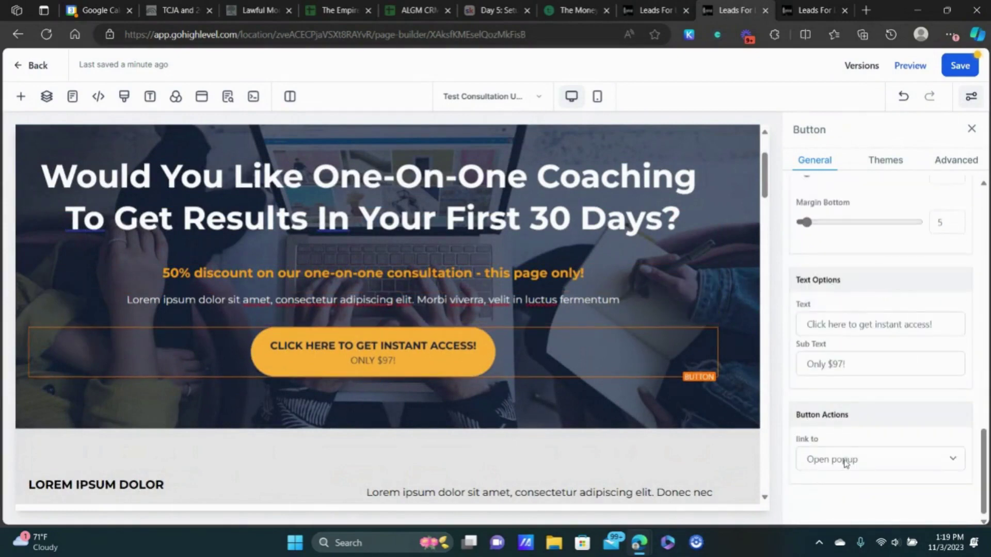
pyautogui.click(845, 463)
pyautogui.click(853, 387)
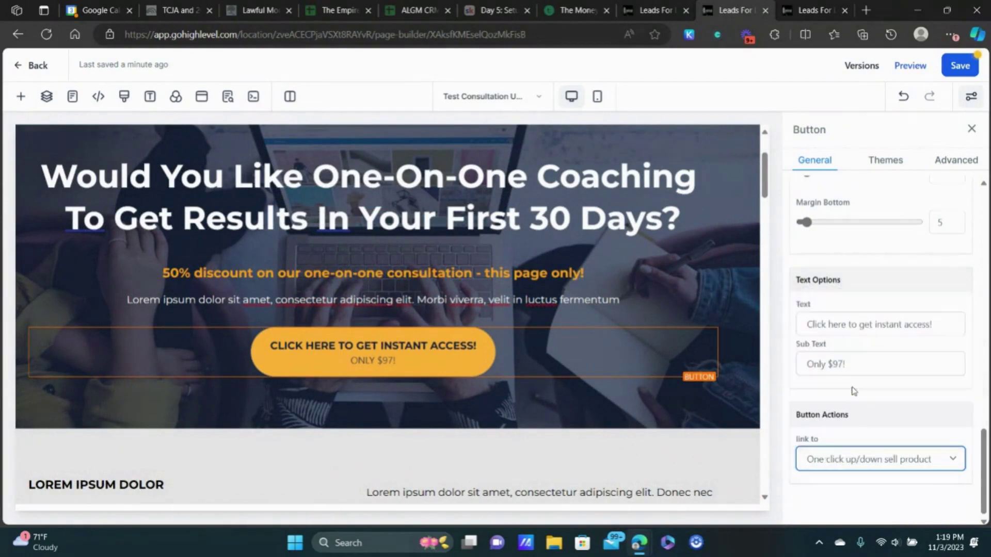
pyautogui.scroll(-2, 911, 387)
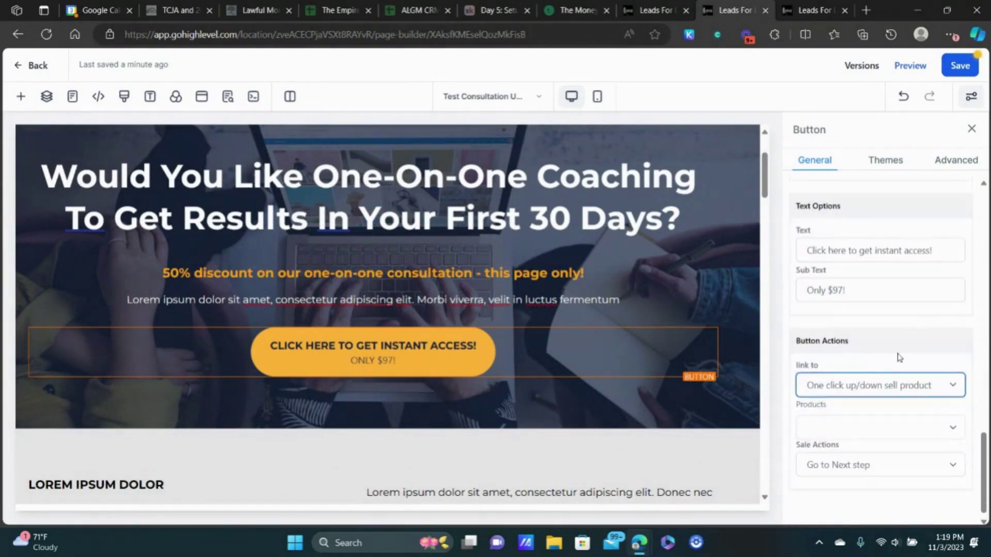
pyautogui.click(844, 422)
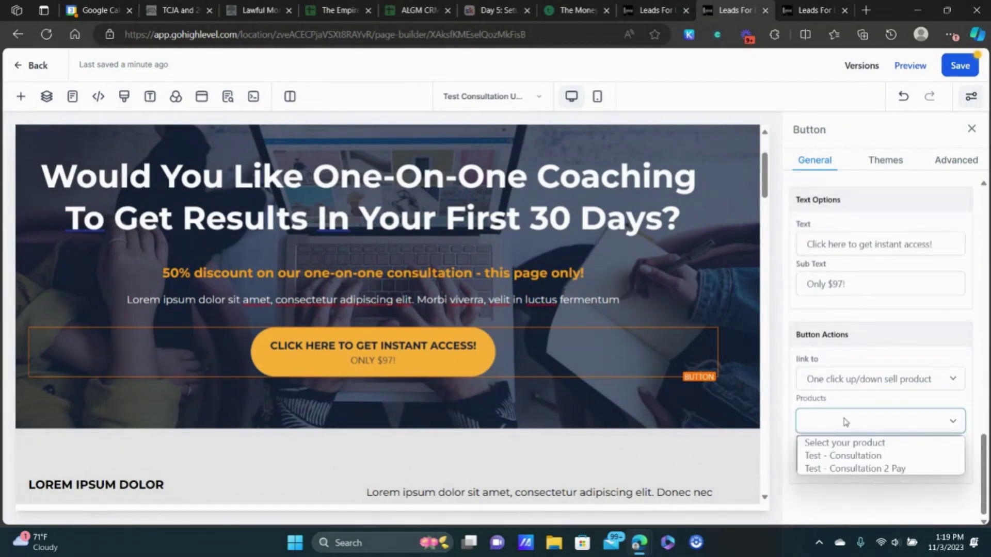
pyautogui.click(855, 457)
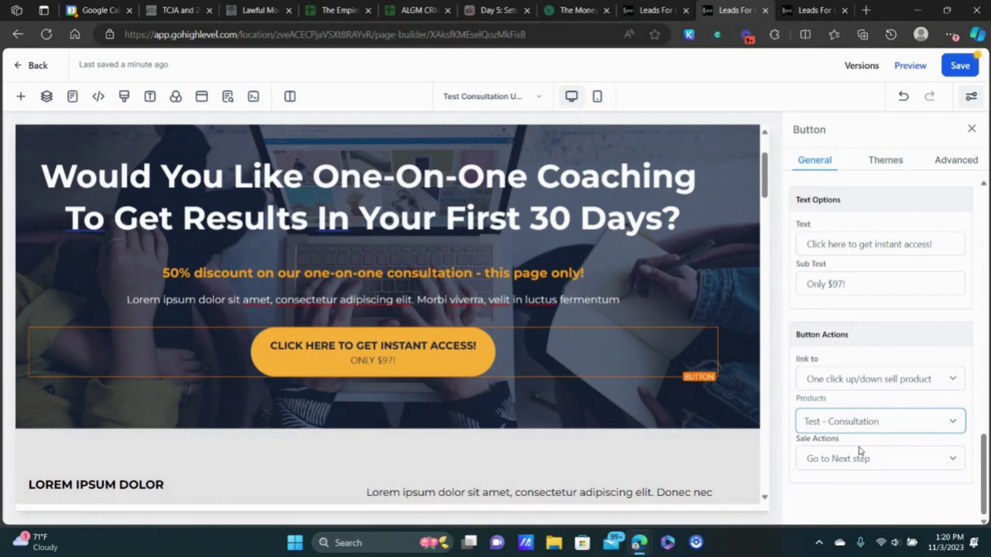
pyautogui.click(957, 67)
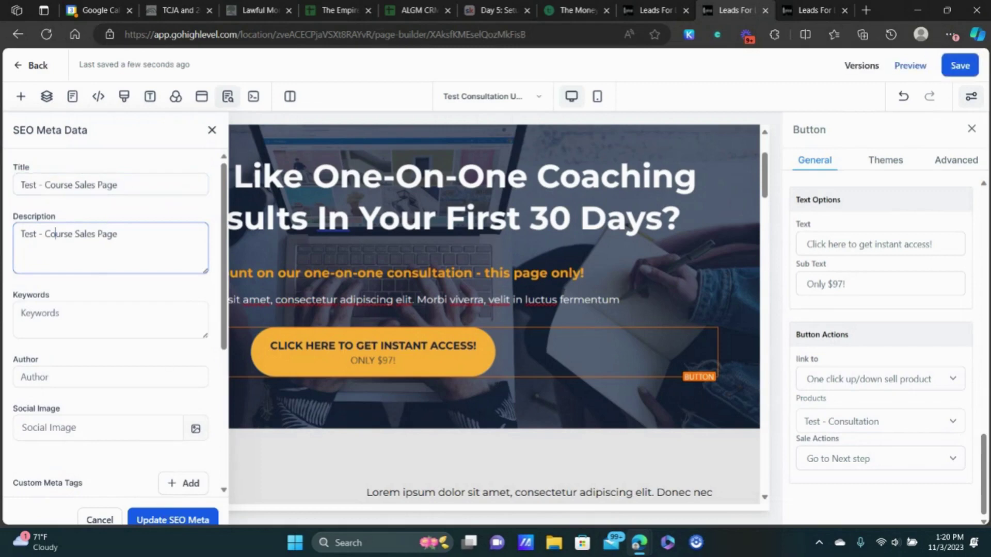
pyautogui.click(198, 521)
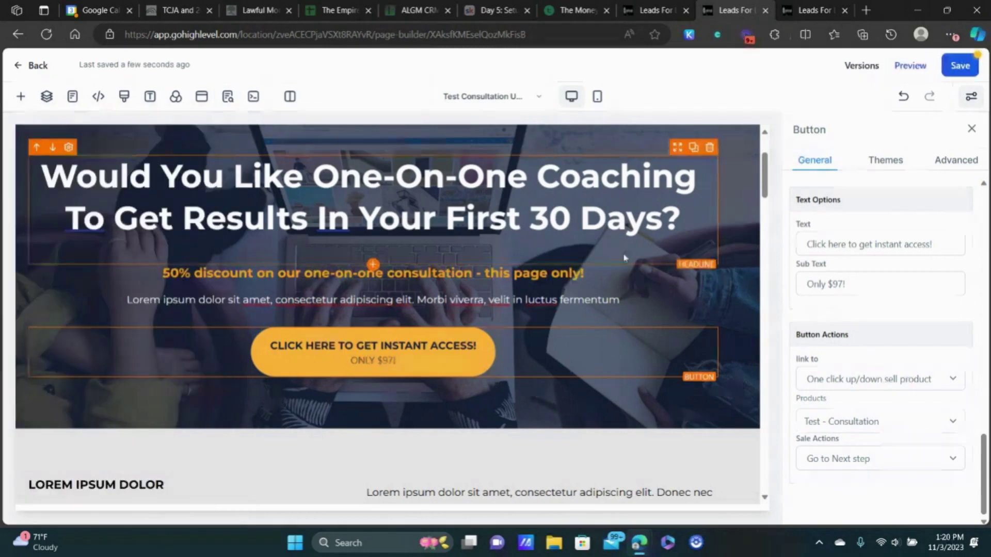
# - Add a new button element directly below the "Click Here To Get Instant Access!" button in the hero section
pyautogui.scroll(3, 624, 258)
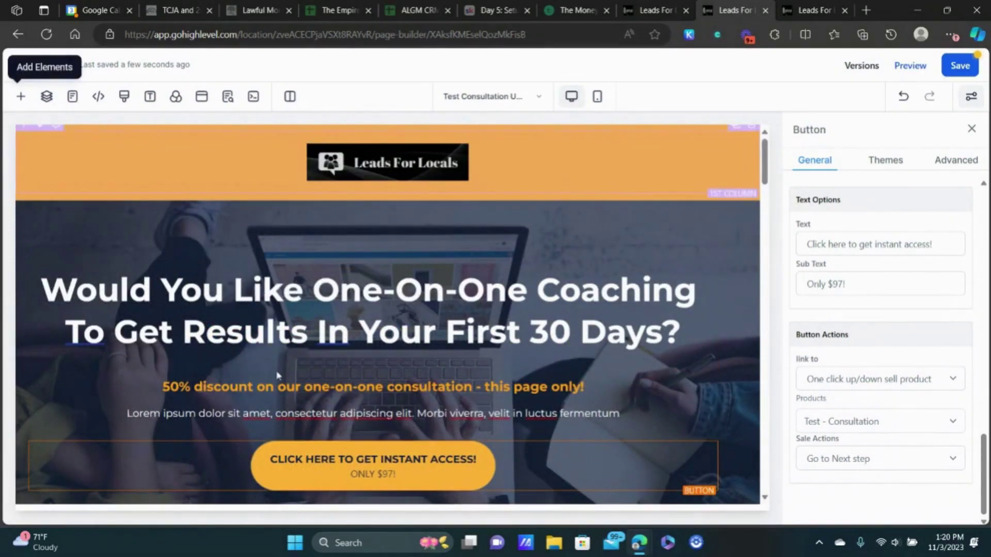
pyautogui.scroll(-3, 277, 375)
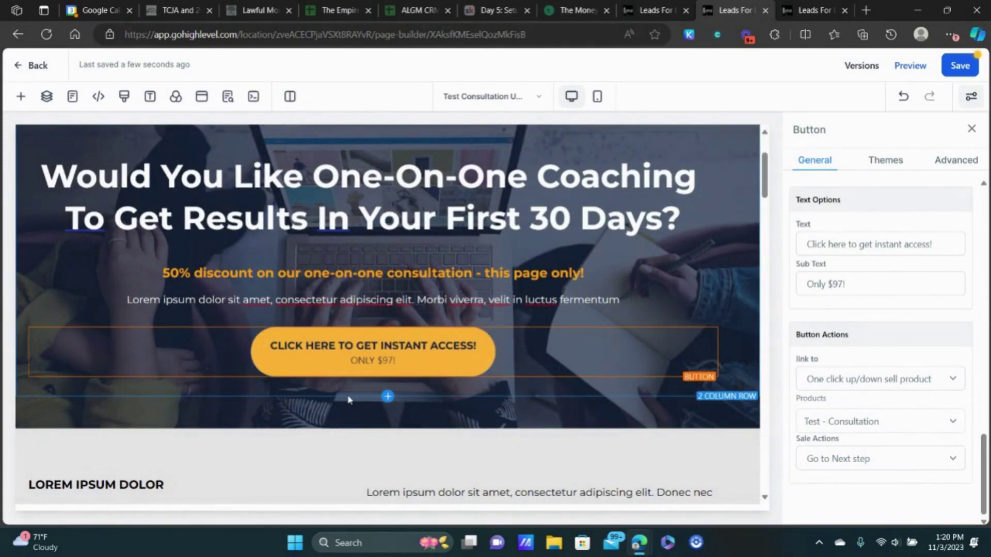
pyautogui.click(20, 98)
pyautogui.scroll(-4, 224, 246)
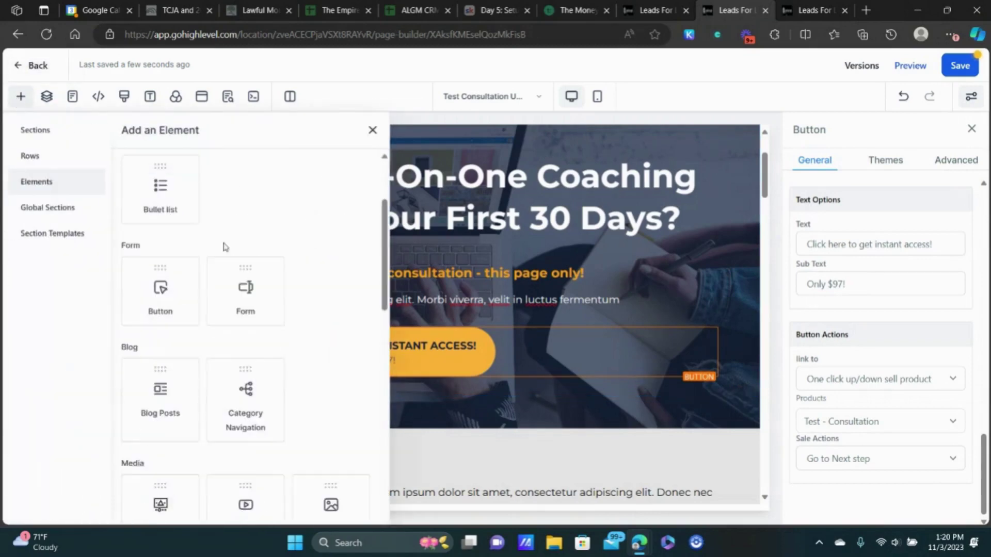
pyautogui.moveTo(160, 191); pyautogui.dragTo(395, 361)
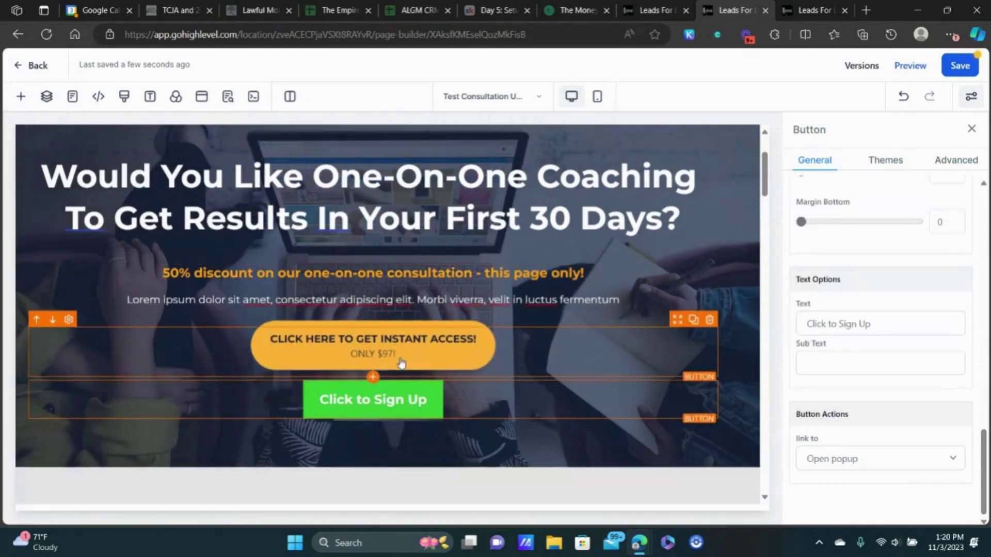
pyautogui.scroll(10, 889, 305)
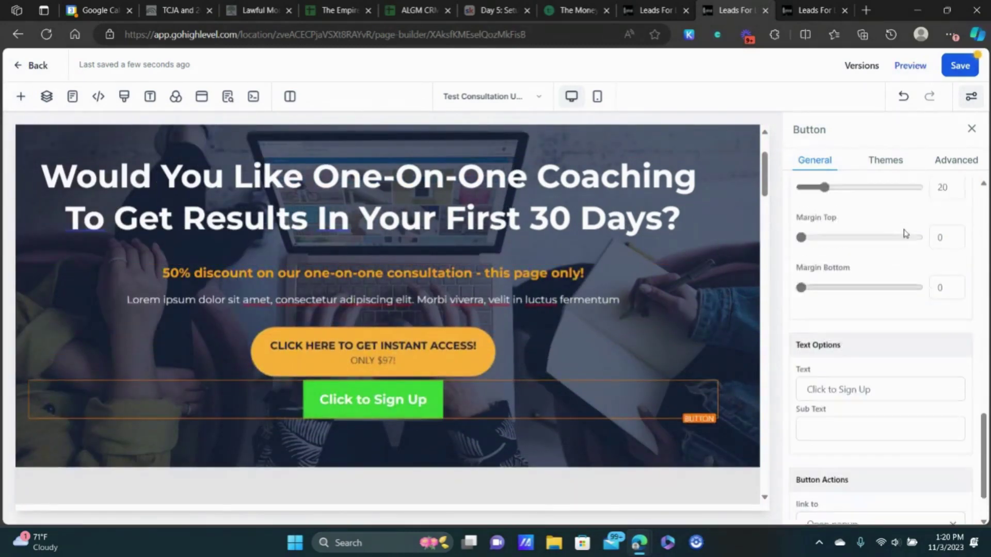
pyautogui.scroll(-12, 900, 270)
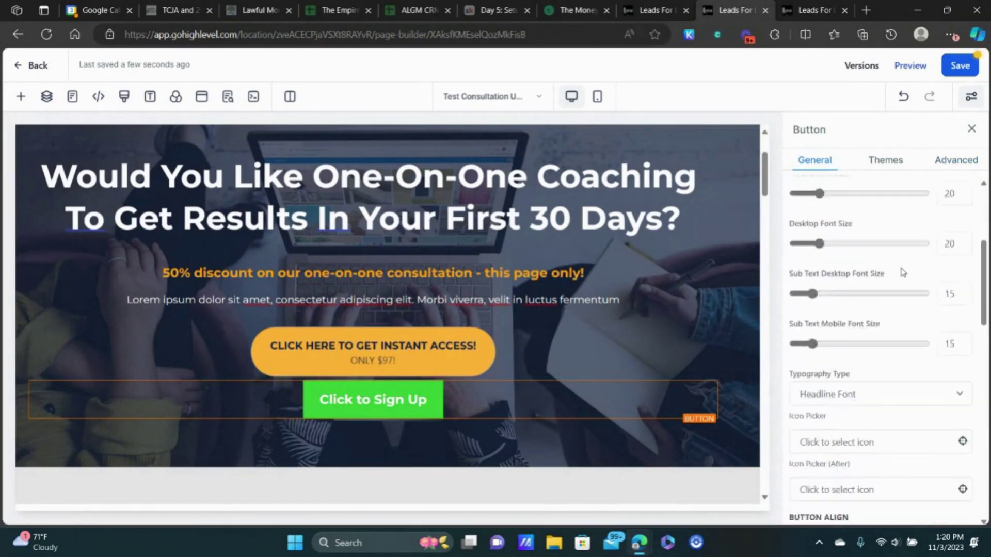
# - Set the background style of the new hero button "Click to Sign Up" to Line Flat
pyautogui.scroll(-8, 902, 272)
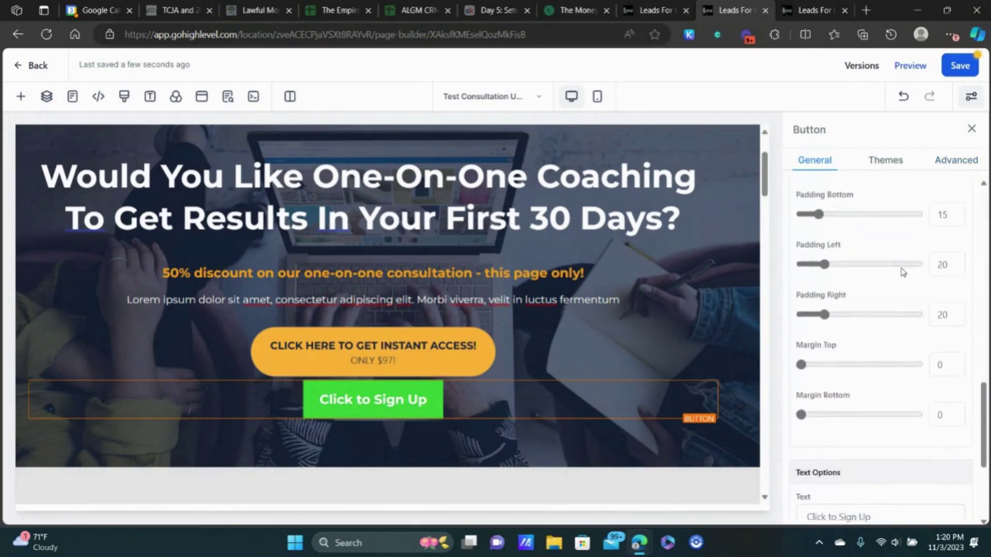
pyautogui.scroll(20, 894, 263)
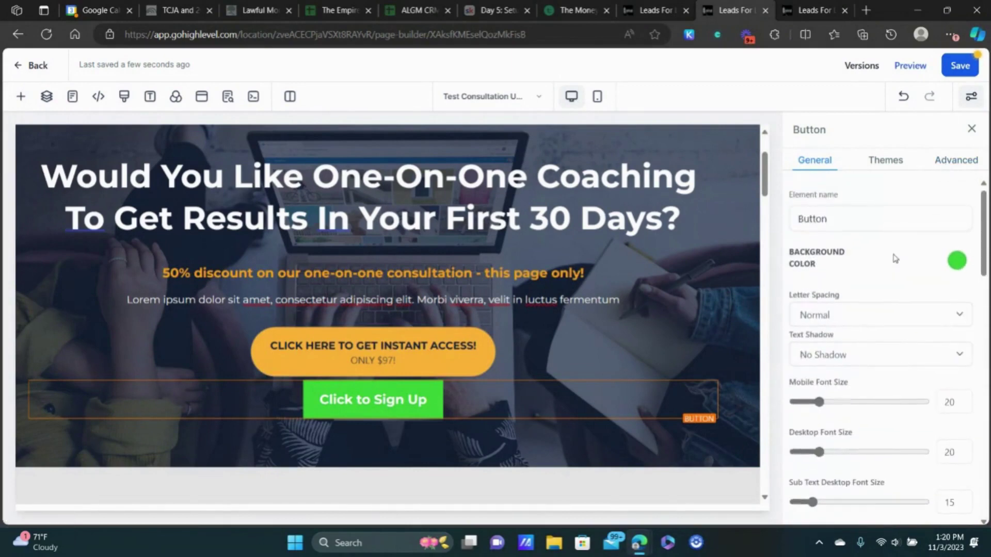
pyautogui.click(956, 162)
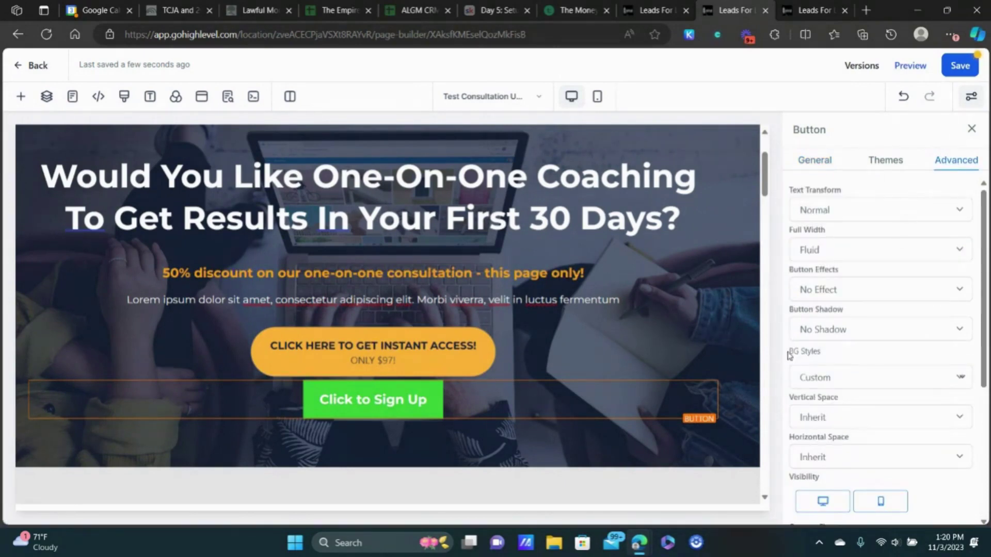
pyautogui.click(826, 380)
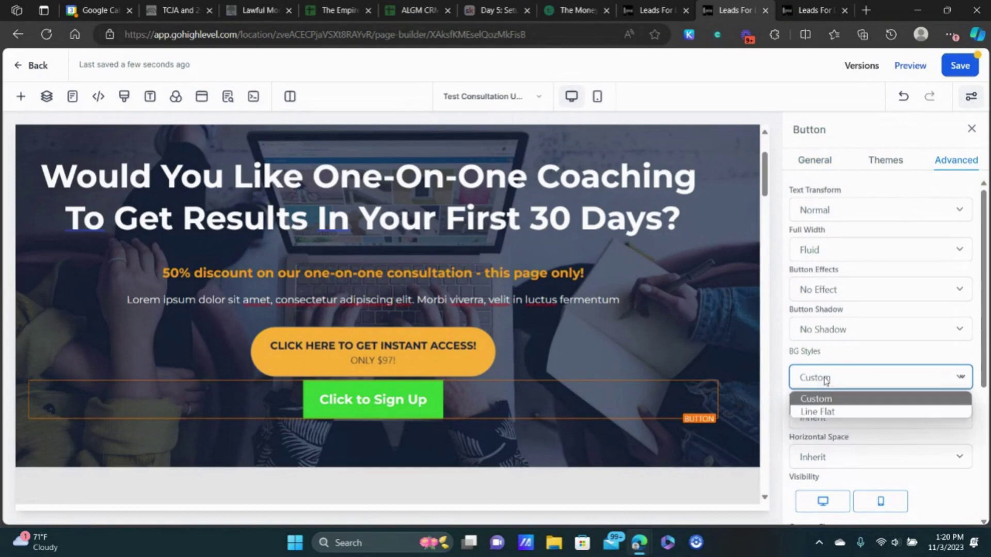
pyautogui.click(821, 411)
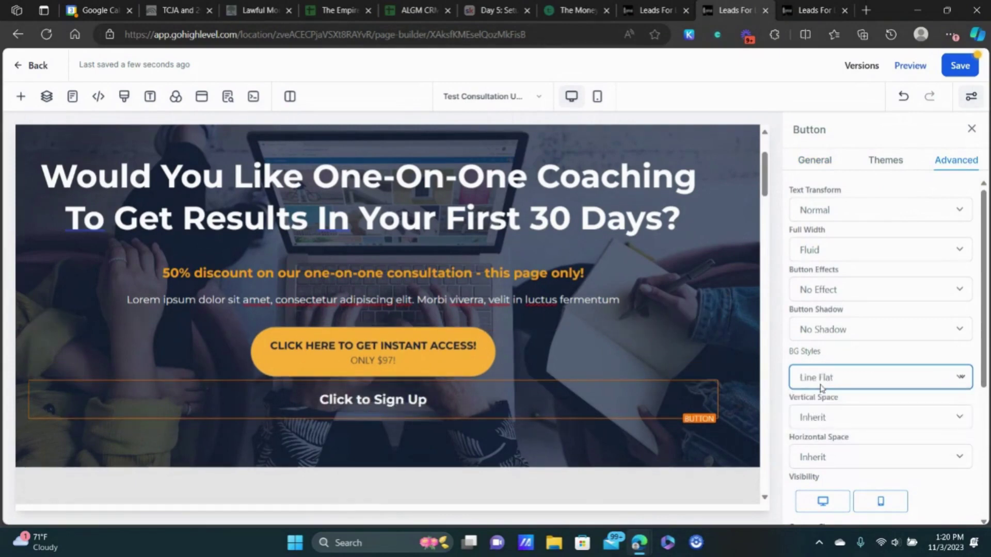
# - Reduce the desktop font size of the "Click to Sign Up" hero button to 15
pyautogui.click(820, 164)
pyautogui.scroll(-5, 883, 309)
pyautogui.scroll(-4, 882, 305)
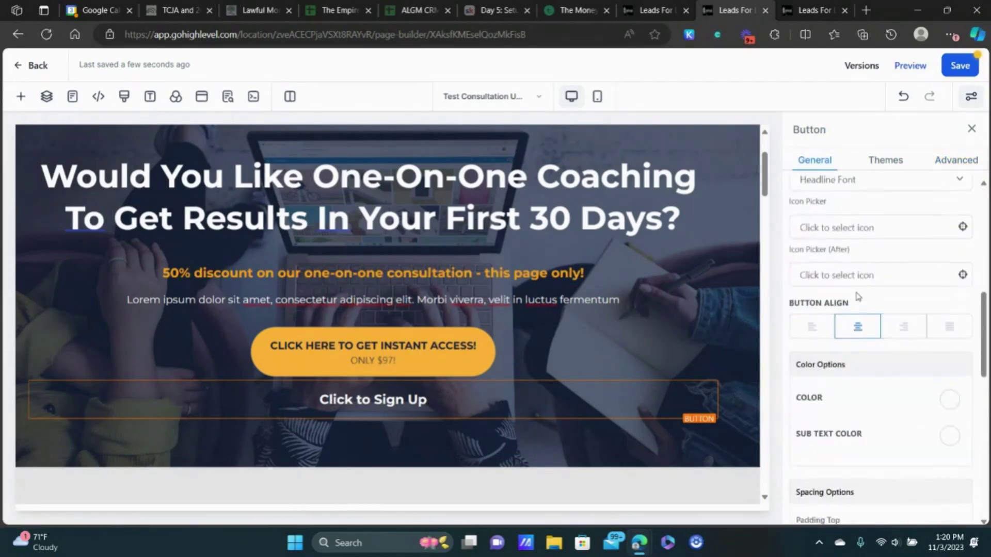
pyautogui.scroll(5, 877, 303)
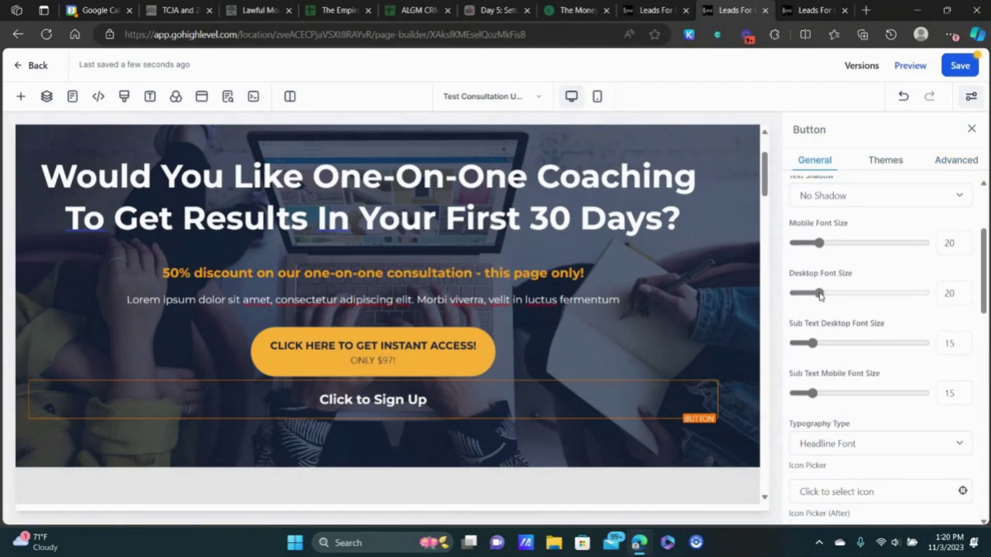
pyautogui.moveTo(818, 294); pyautogui.dragTo(814, 295)
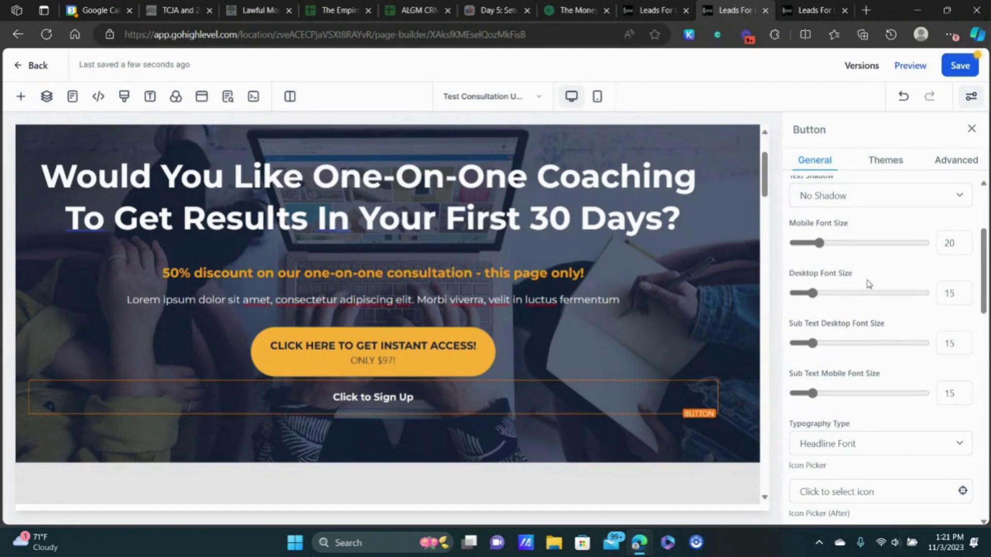
# - Replace the "Click to Sign Up" button's text with "No thanks, I don't want this awesome one-time offer"
pyautogui.scroll(-10, 859, 266)
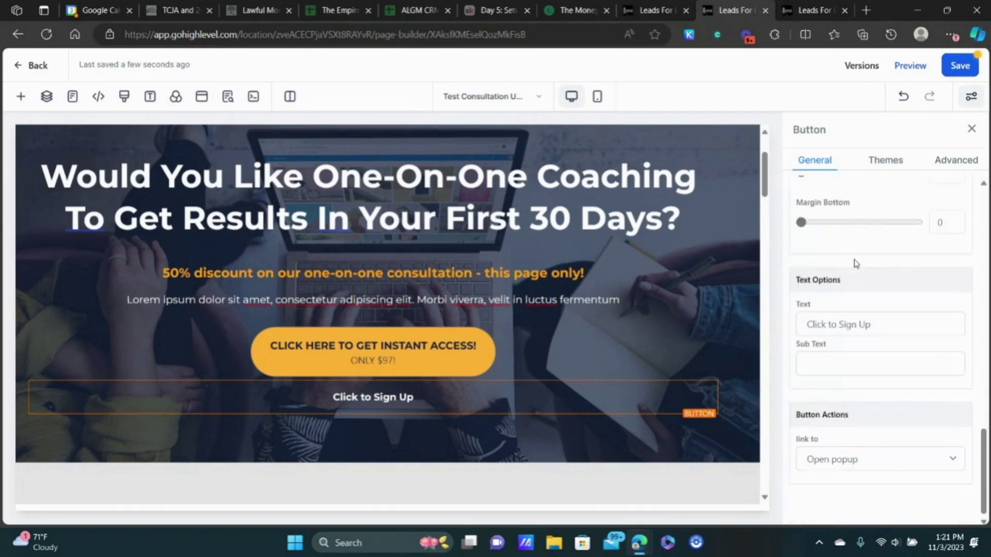
pyautogui.tripleClick(855, 320)
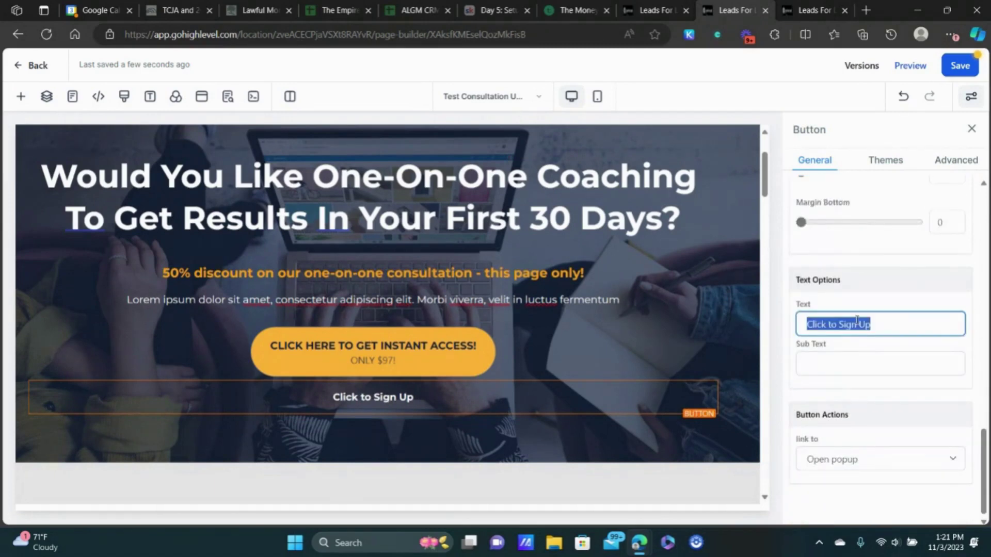
pyautogui.write('No tha')
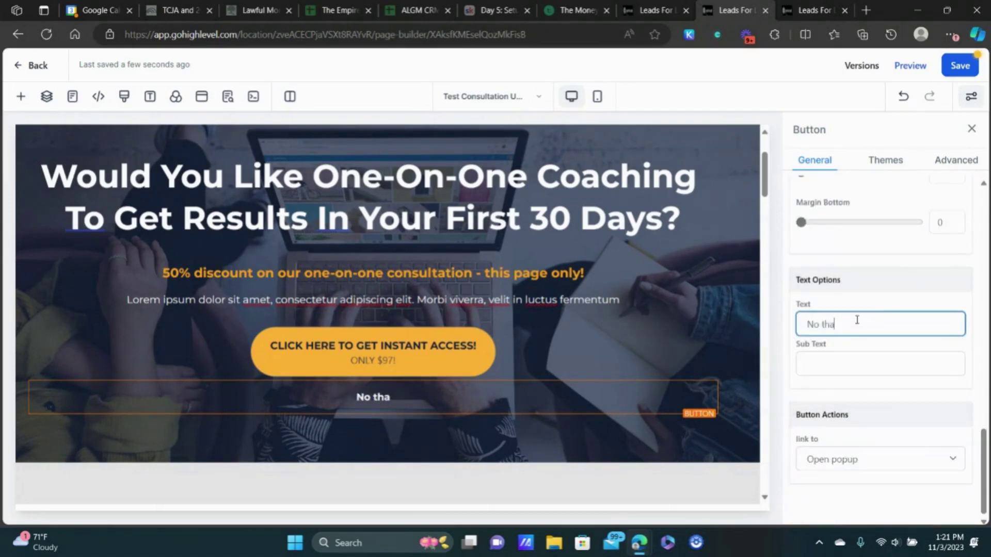
pyautogui.write('nks')
pyautogui.write(", I don't ")
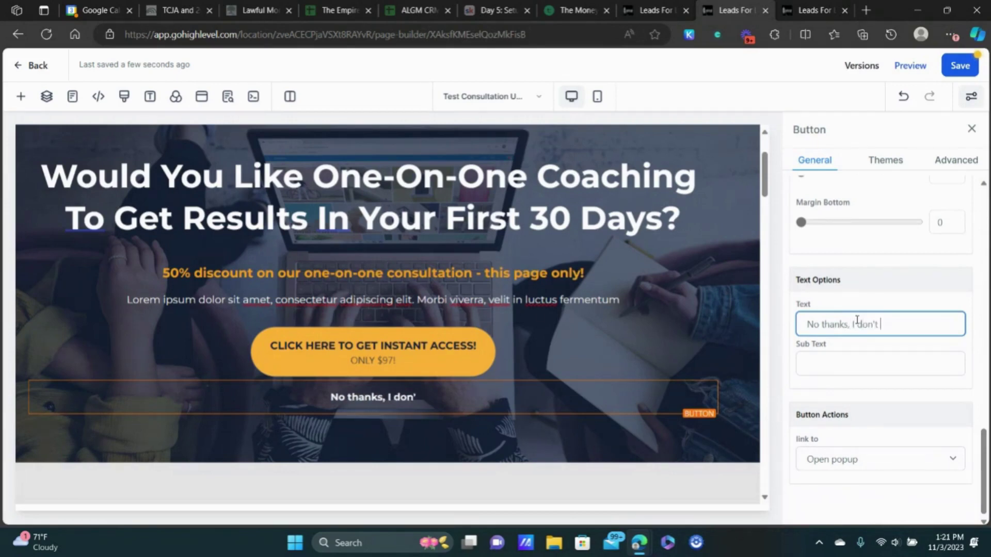
pyautogui.write('want this awe')
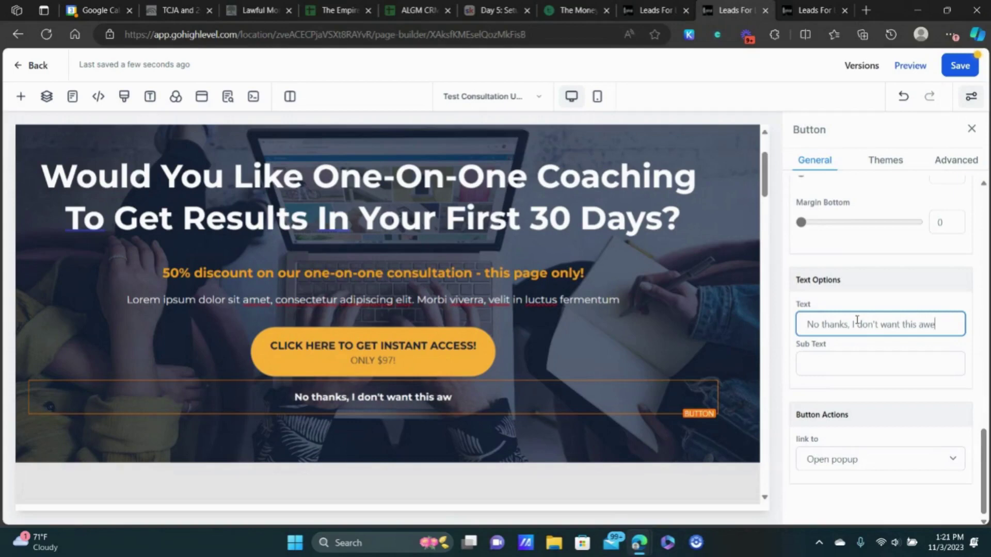
pyautogui.write('some one-t')
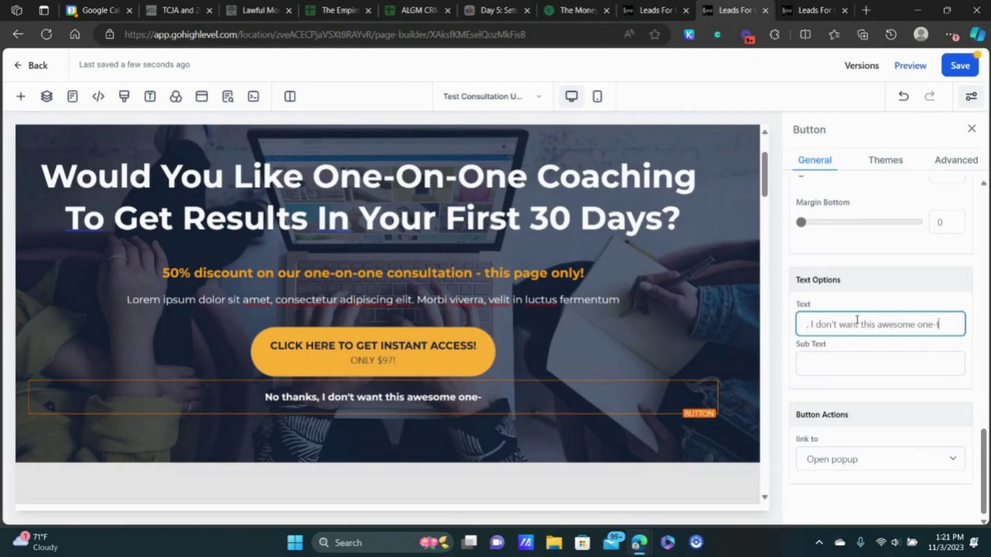
pyautogui.write('ime offer')
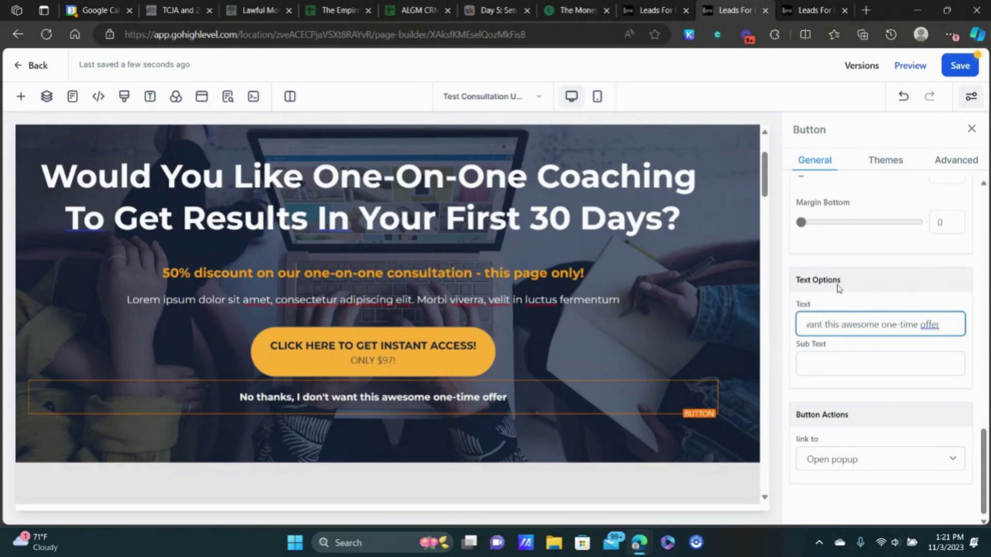
pyautogui.click(850, 432)
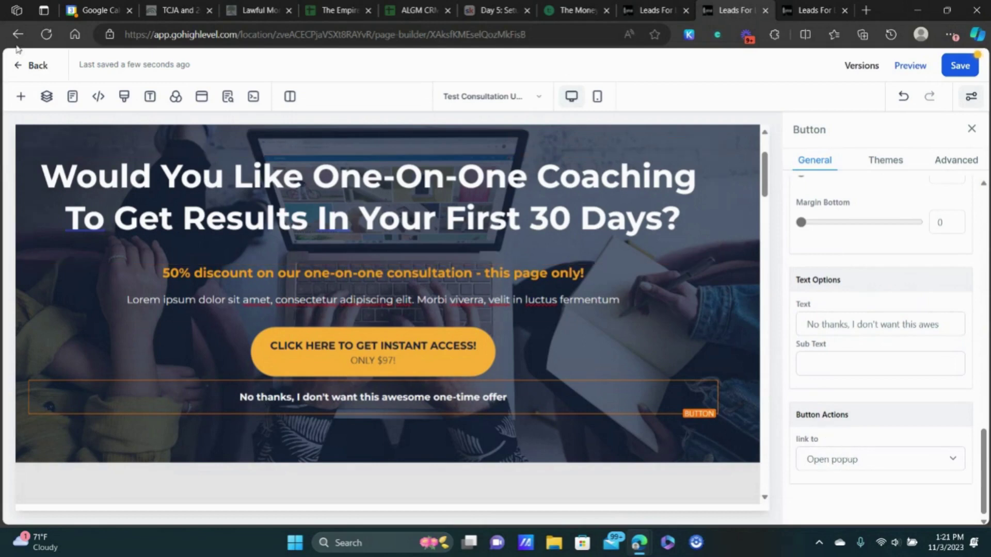
# - Open the page's popup and delete the order form element beneath its headline
pyautogui.click(203, 98)
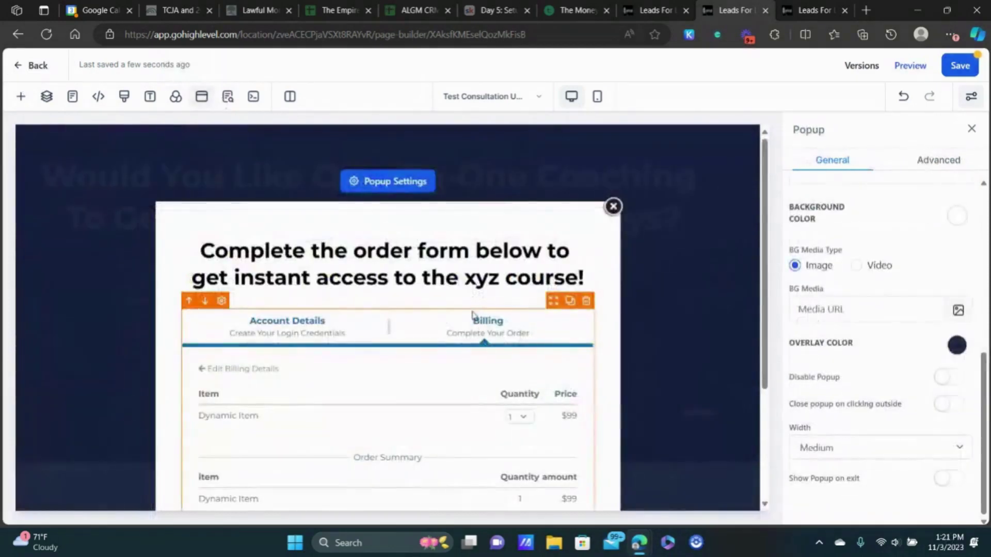
pyautogui.click(586, 301)
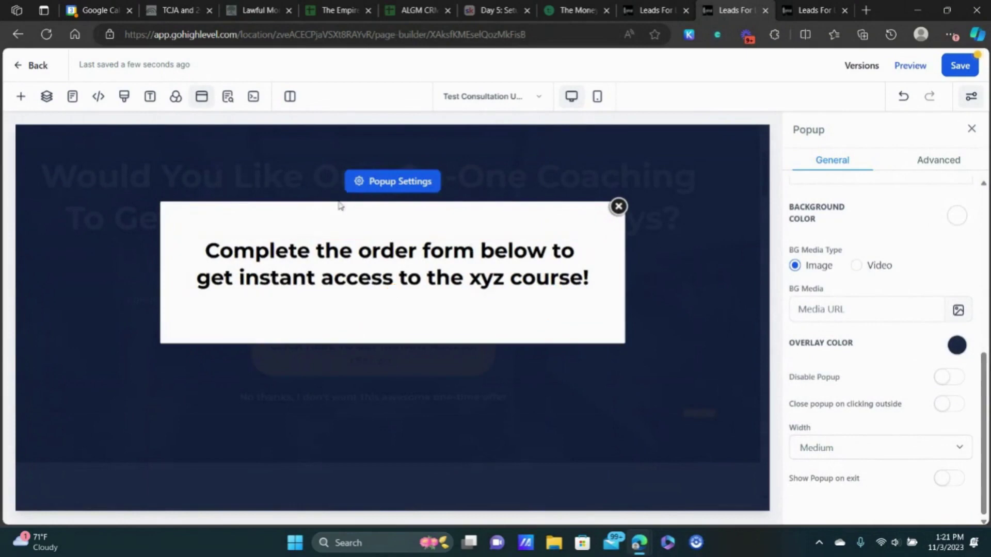
# - Replace the popup headline's text with "Let's sweeten the deal...what if we break it up into 2 easy payments?"
pyautogui.tripleClick(460, 249)
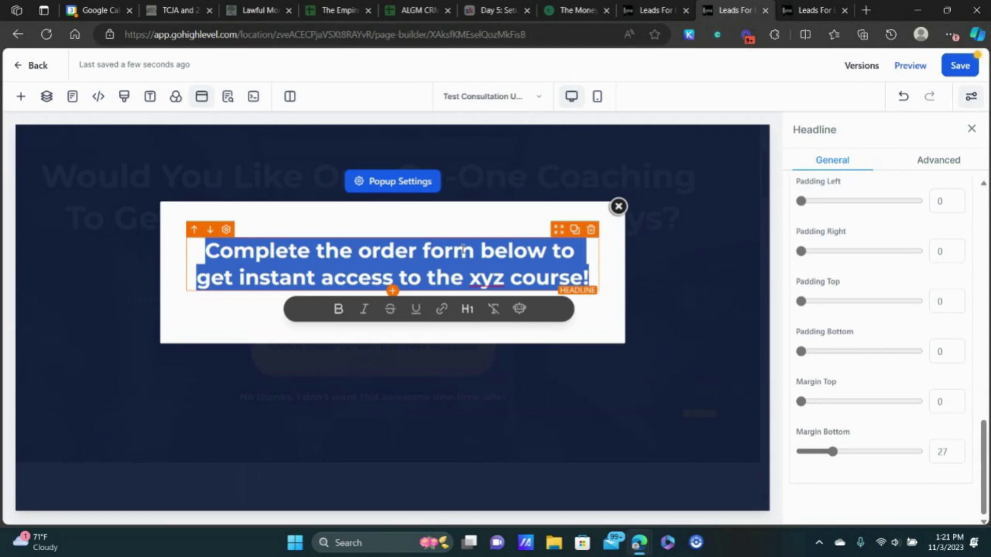
pyautogui.write('Would')
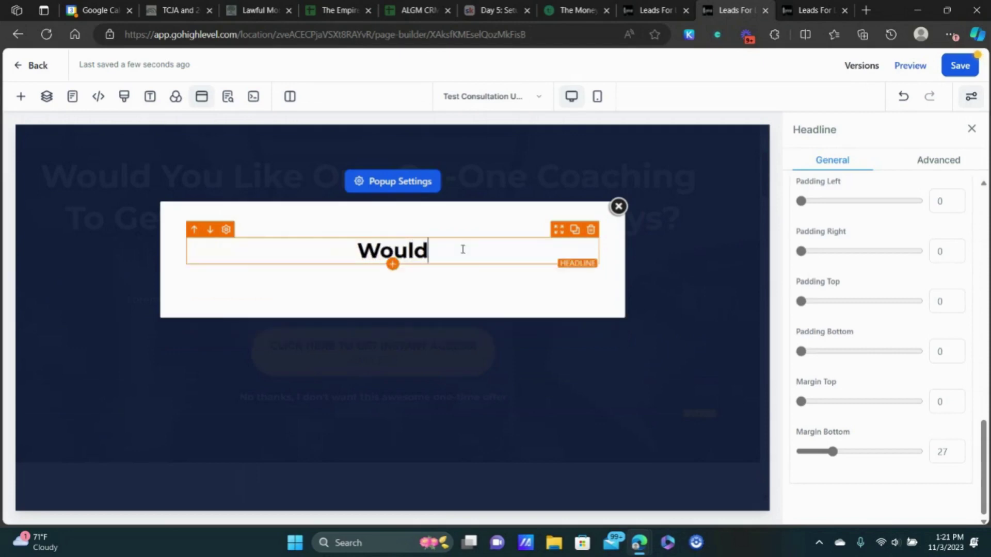
pyautogui.write(' hi')
pyautogui.press('BackSpace')
pyautogui.press('BackSpace')
pyautogui.write('it hlp')
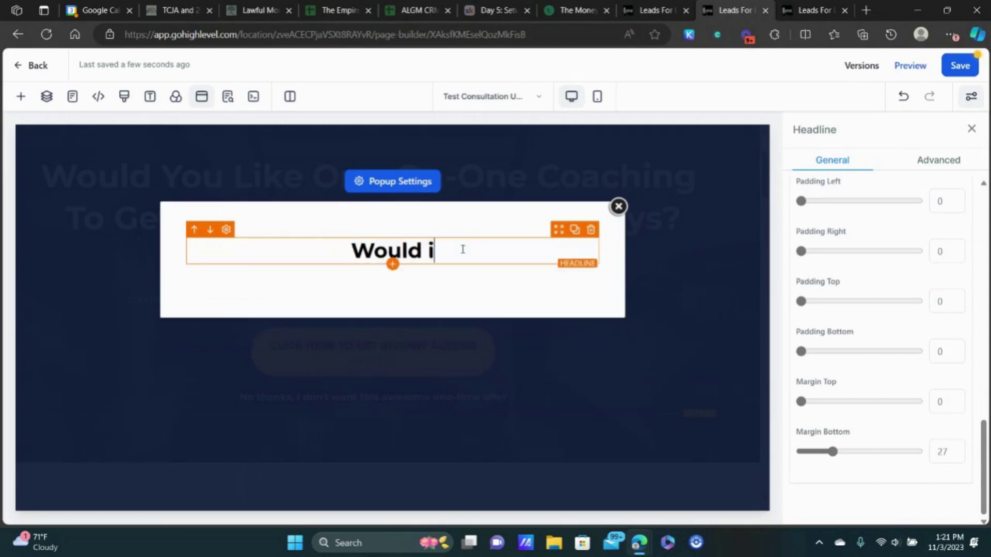
pyautogui.press('BackSpace')
pyautogui.press('BackSpace')
pyautogui.press('BackSpace')
pyautogui.press('BackSpace')
pyautogui.press('BackSpace')
pyautogui.press('BackSpace')
pyautogui.press('BackSpace')
pyautogui.press('BackSpace')
pyautogui.press('BackSpace')
pyautogui.press('BackSpace')
pyautogui.press('BackSpace')
pyautogui.press('BackSpace')
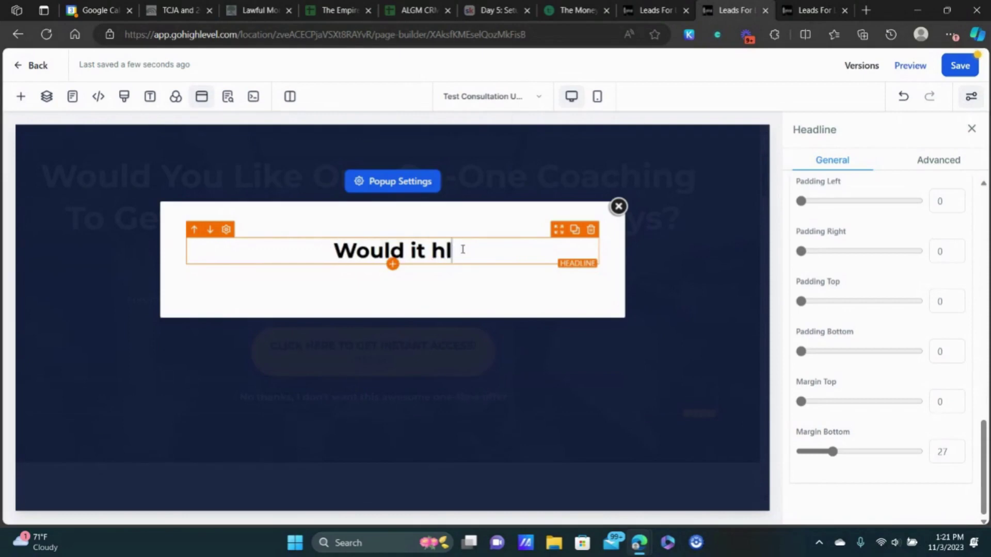
pyautogui.write("Let's")
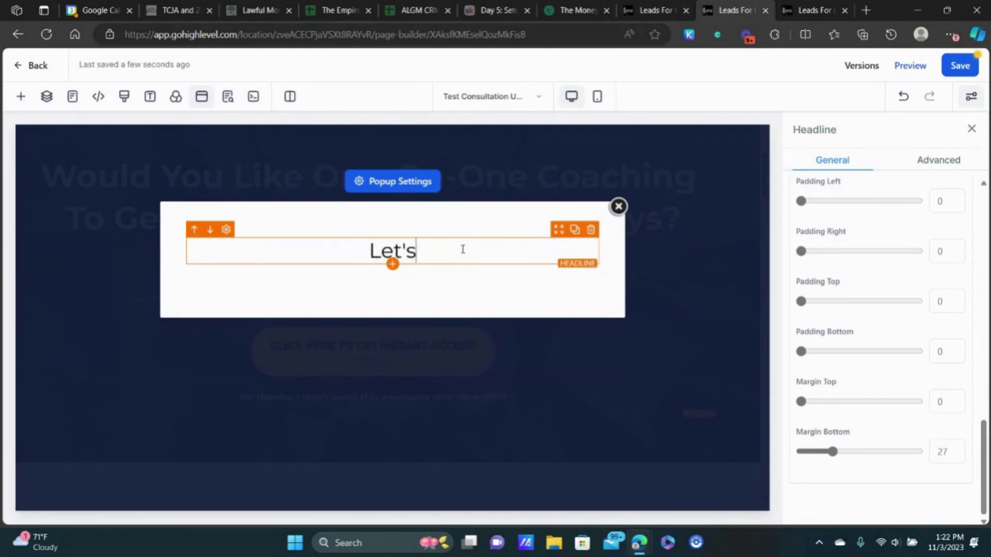
pyautogui.write(' sweeten the deall')
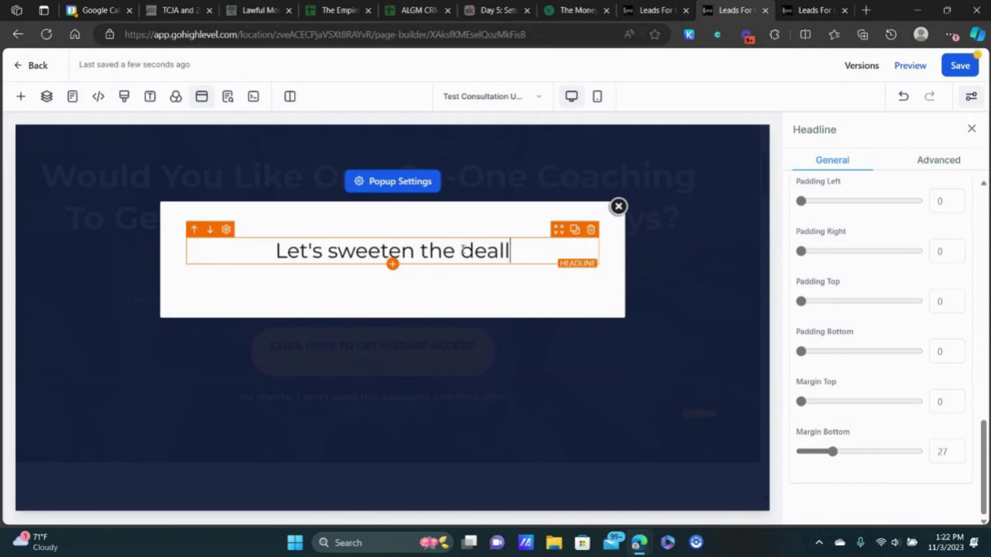
pyautogui.press('BackSpace')
pyautogui.write('...')
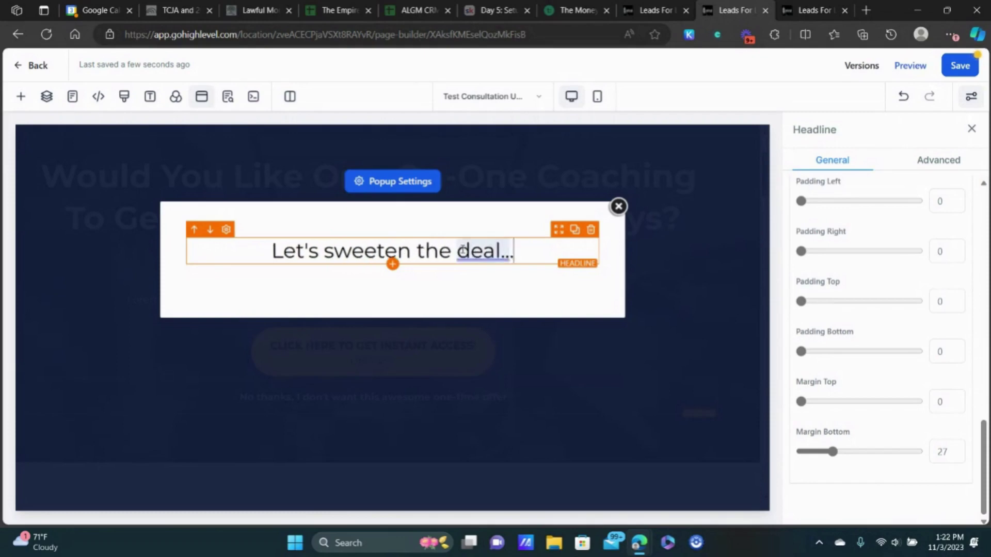
pyautogui.write('what if we break it u')
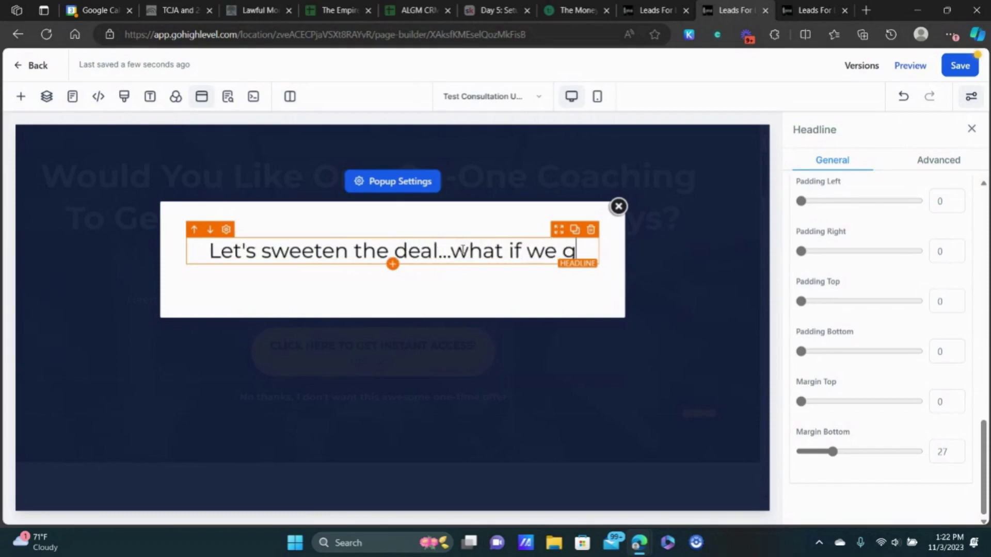
pyautogui.write('o 2 pa')
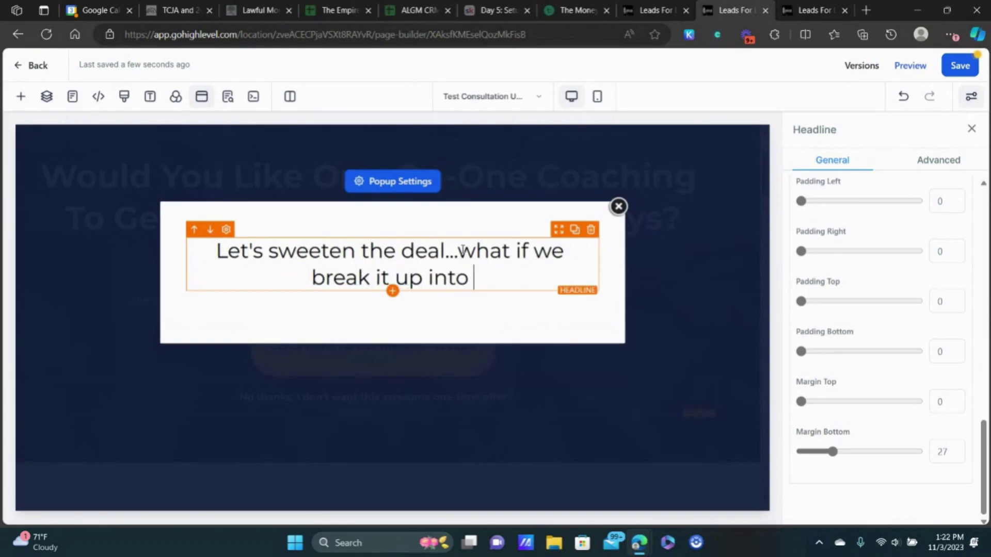
pyautogui.press('BackSpace')
pyautogui.press('BackSpace')
pyautogui.write('easy payme')
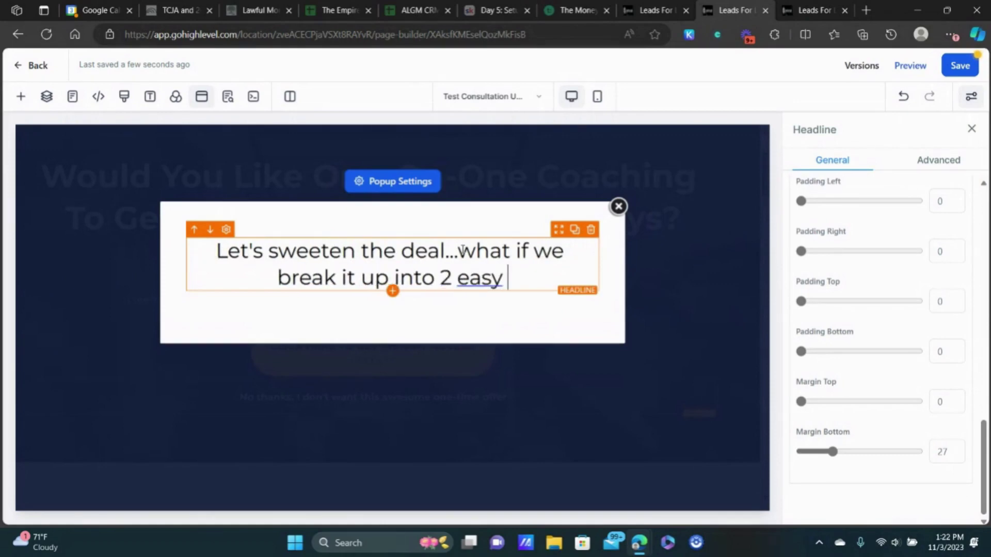
pyautogui.press('BackSpace')
pyautogui.write('ments?')
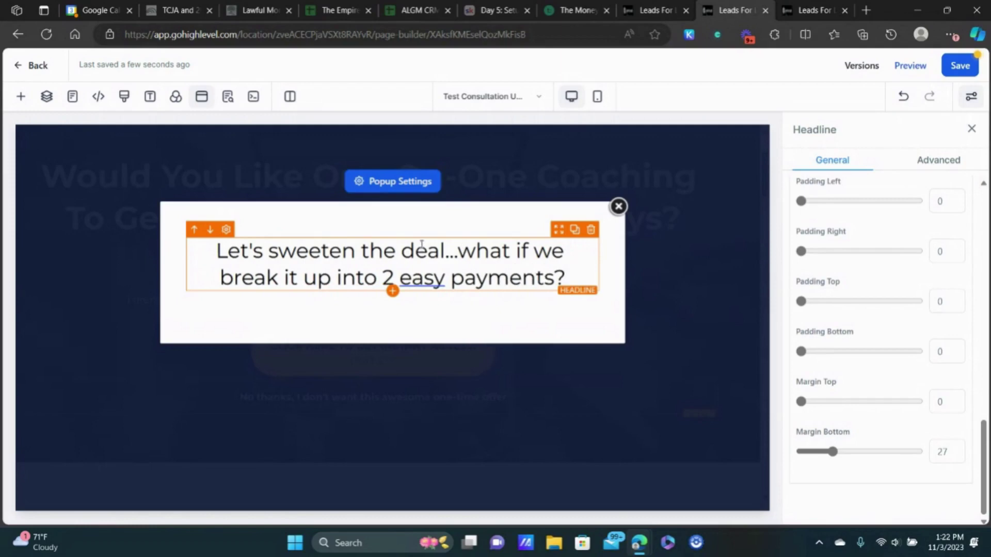
# - Make the entire popup headline text bold
pyautogui.hotkey('ctrl', 'a')
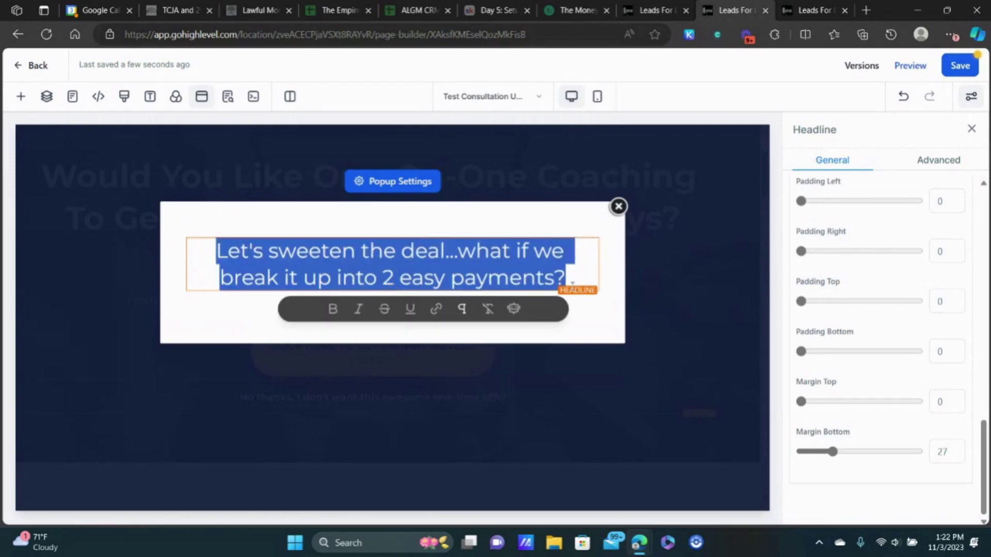
pyautogui.click(332, 309)
pyautogui.click(465, 225)
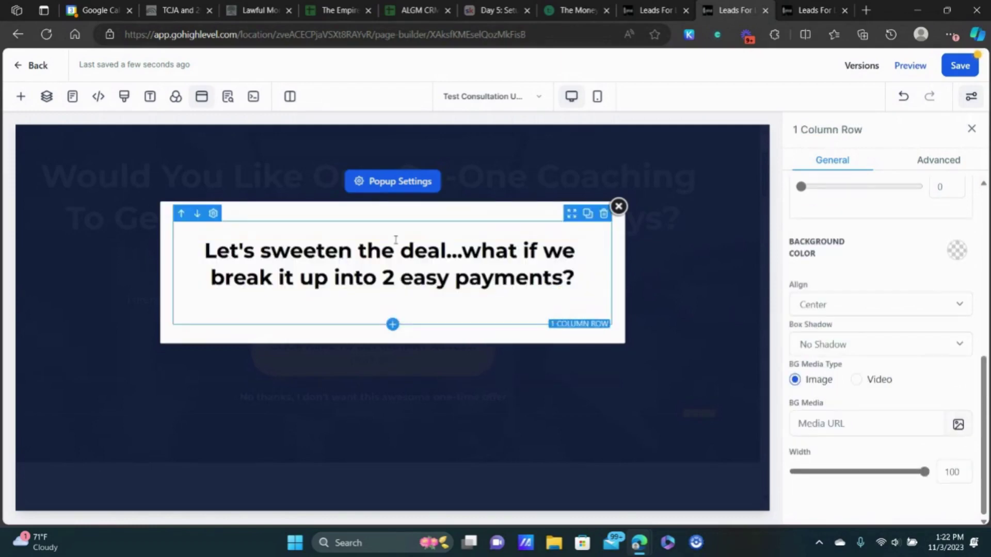
pyautogui.click(367, 253)
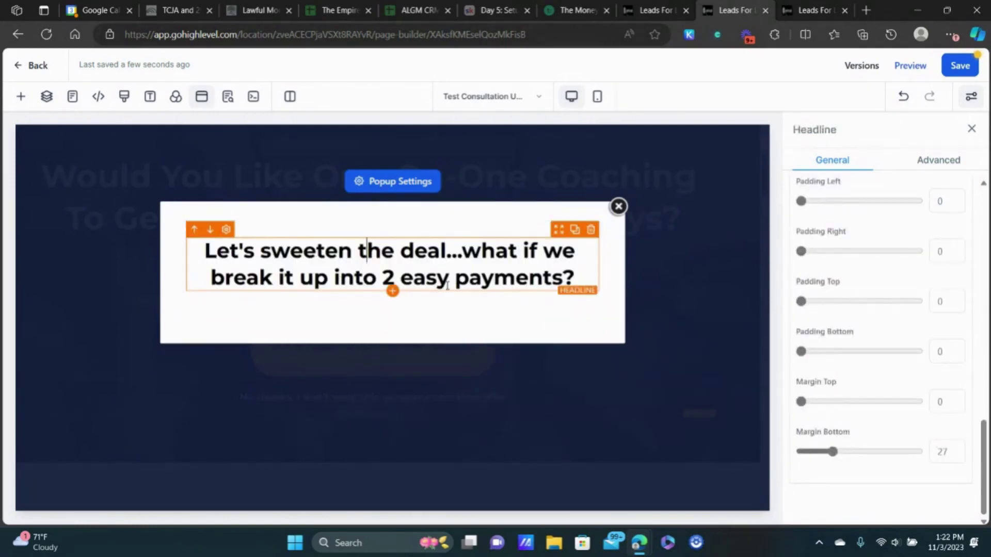
# - Add a new button element below the popup headline and go to its general settings
pyautogui.click(20, 97)
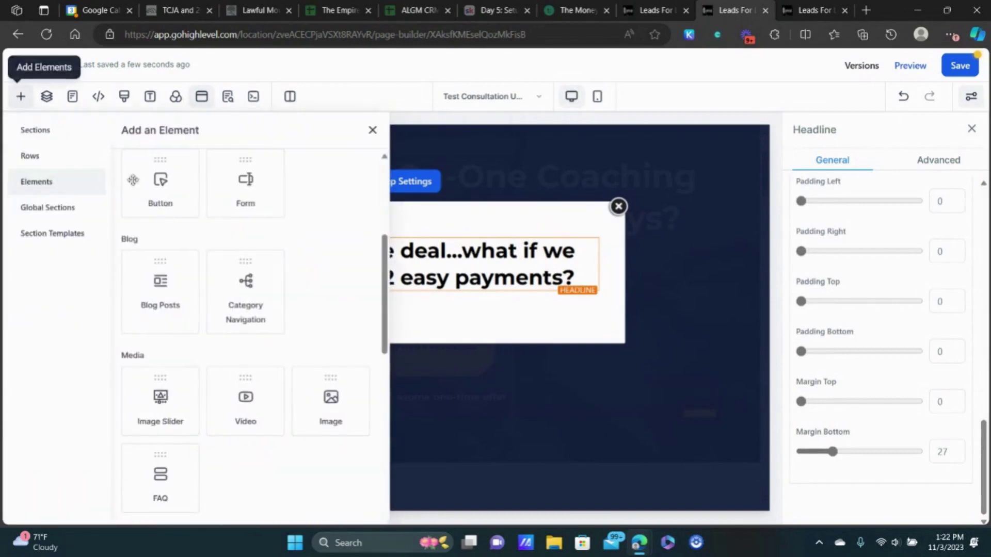
pyautogui.moveTo(160, 183); pyautogui.dragTo(408, 311)
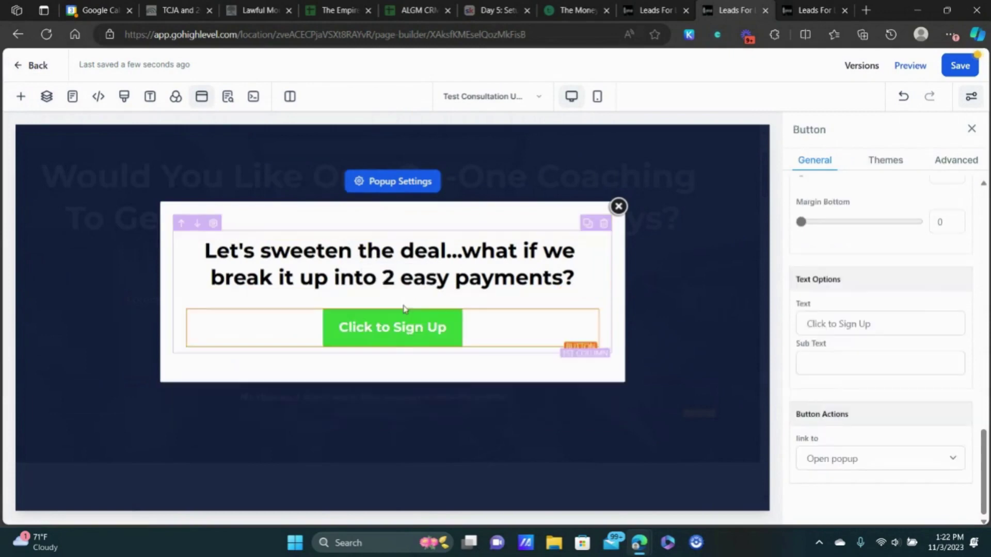
pyautogui.scroll(5, 927, 314)
pyautogui.scroll(10, 927, 314)
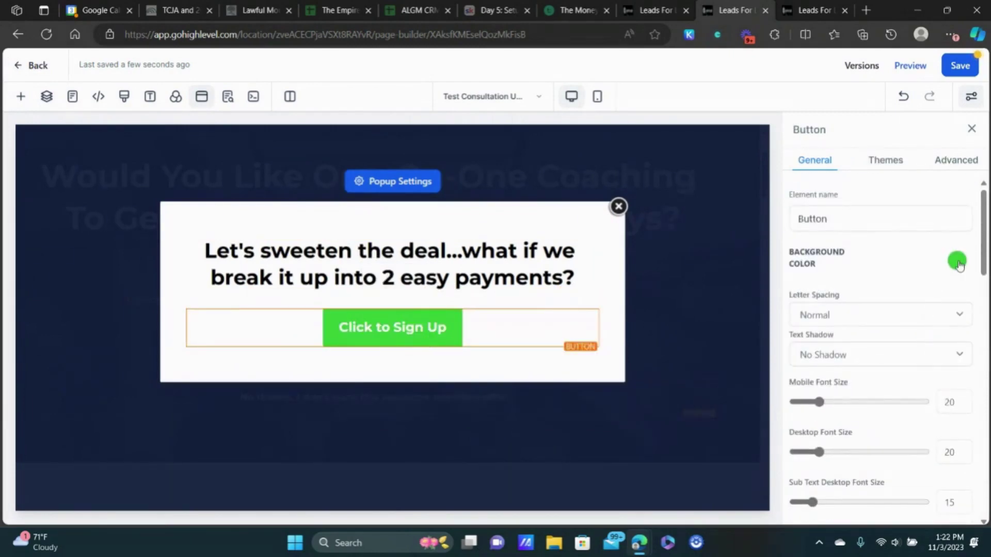
# - Restyle the popup's sign-up button with the golden-yellow theme that has darker brown text
pyautogui.click(957, 261)
pyautogui.click(950, 344)
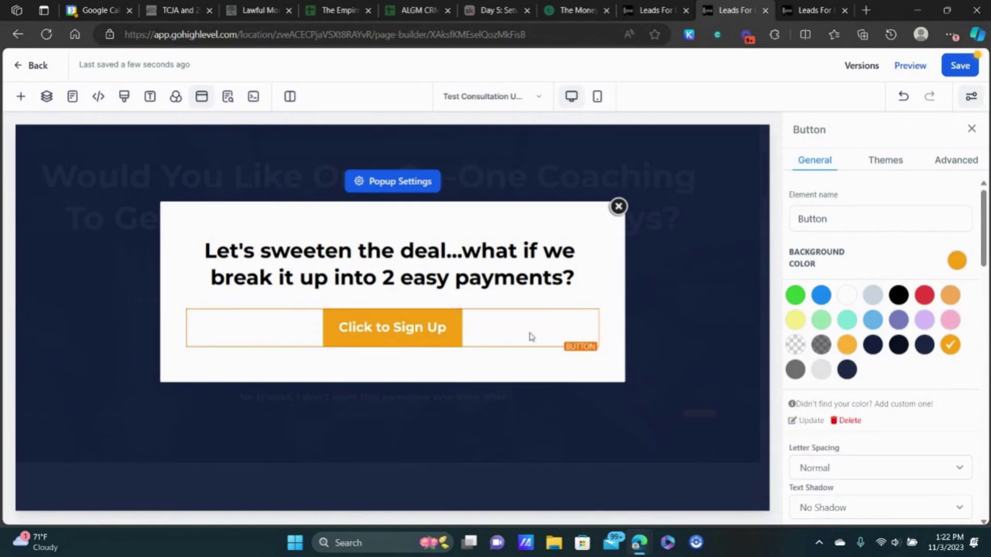
pyautogui.click(893, 164)
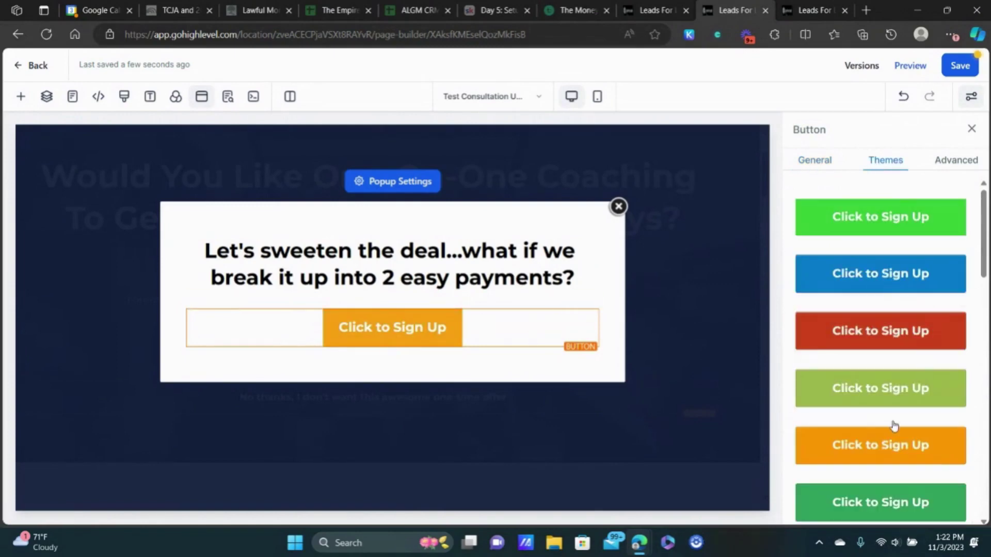
pyautogui.scroll(-10, 901, 215)
pyautogui.scroll(-2, 897, 216)
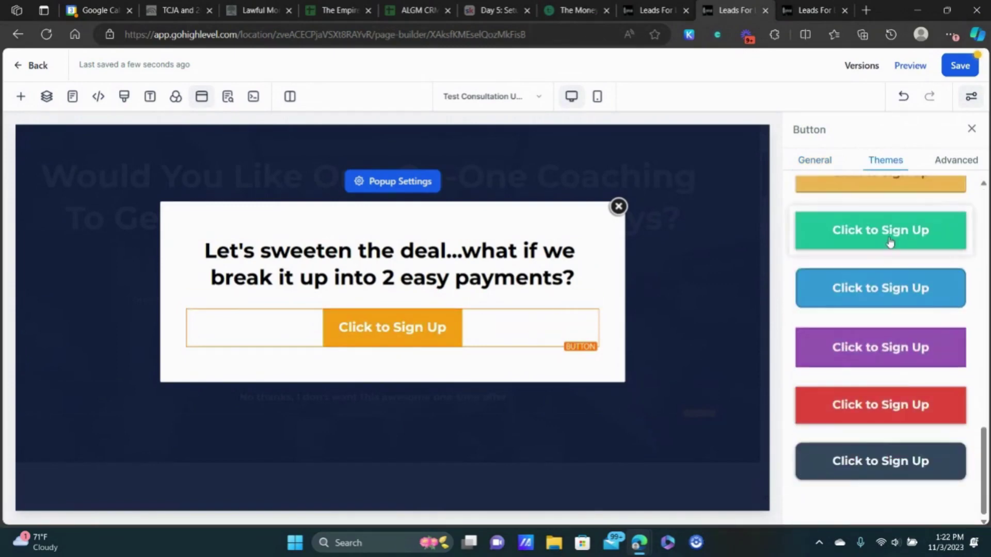
pyautogui.click(870, 456)
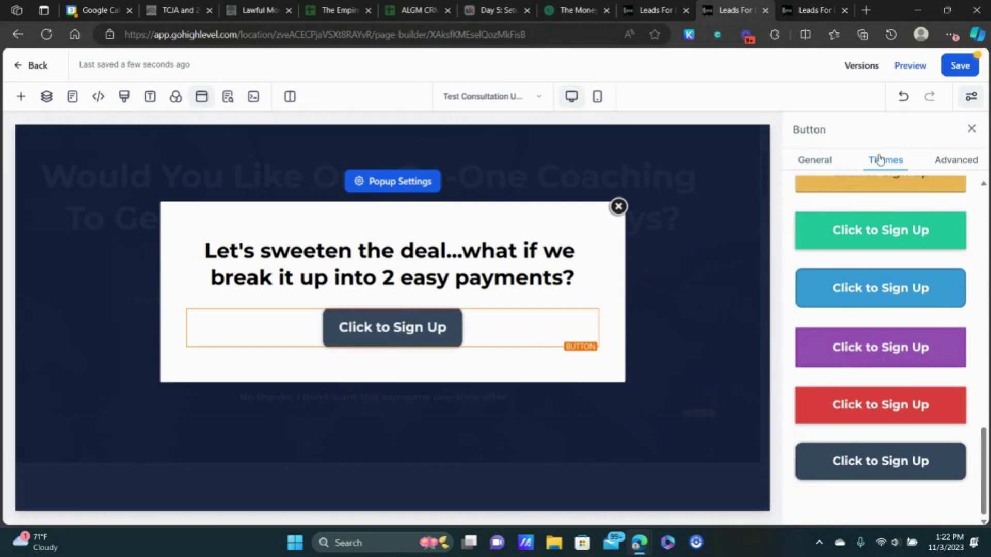
pyautogui.scroll(3, 887, 258)
pyautogui.click(898, 278)
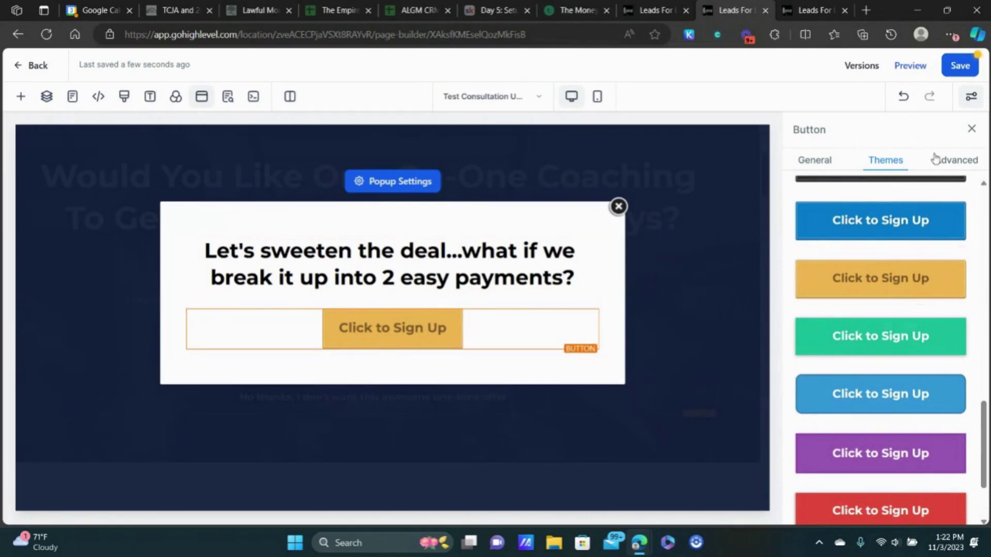
# - Change the popup button's text to "Click here to break it up into 2 payments"
pyautogui.click(797, 159)
pyautogui.scroll(-3, 859, 323)
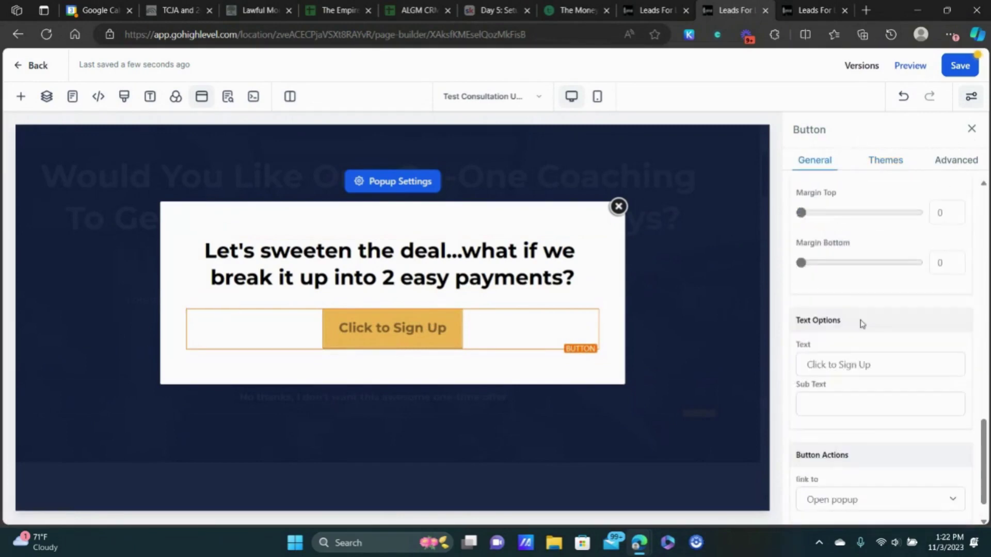
pyautogui.tripleClick(853, 325)
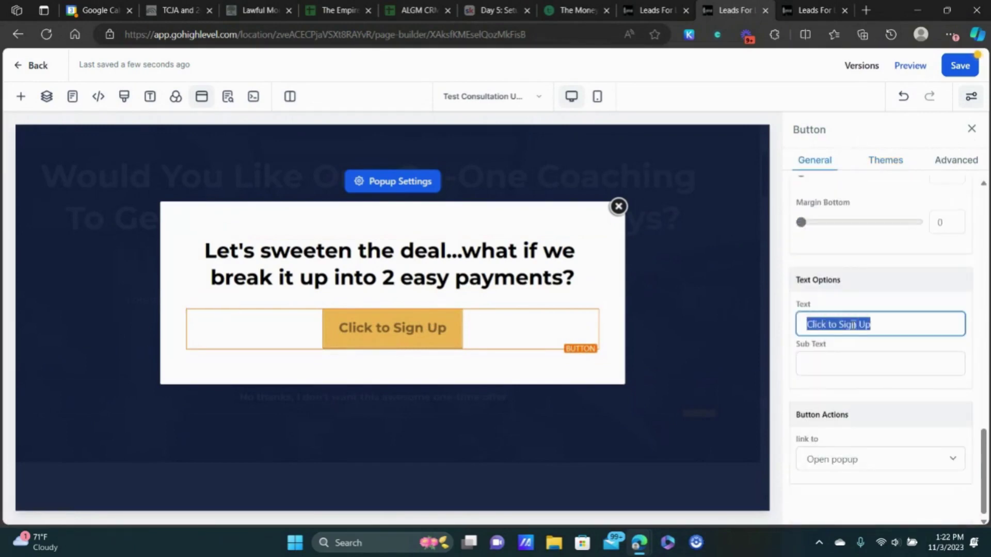
pyautogui.write('Clic')
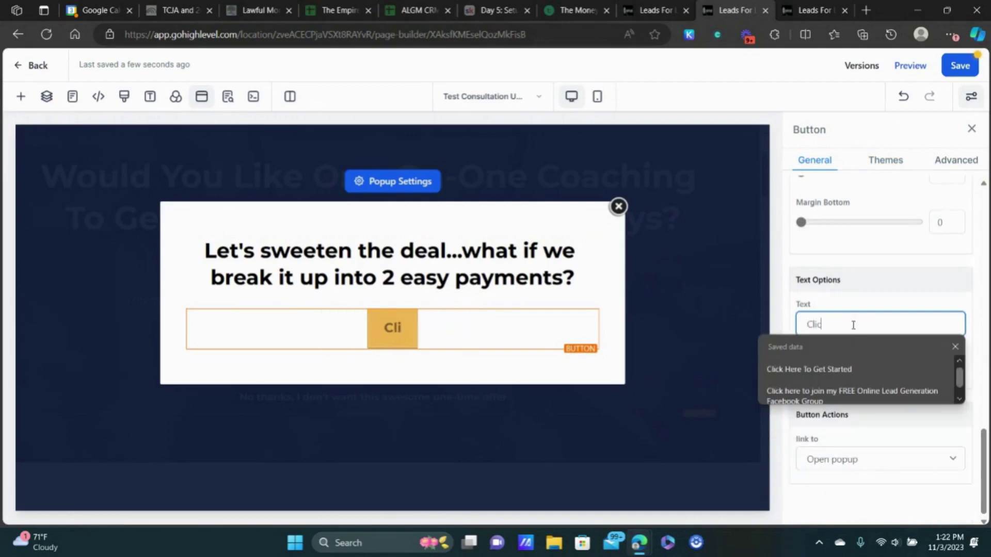
pyautogui.write('k here to break')
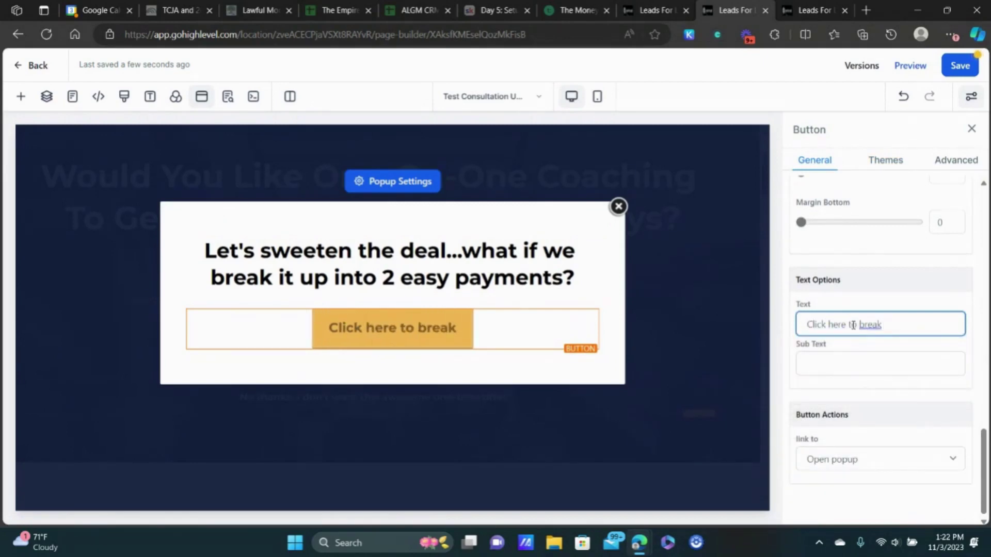
pyautogui.write(' it up into')
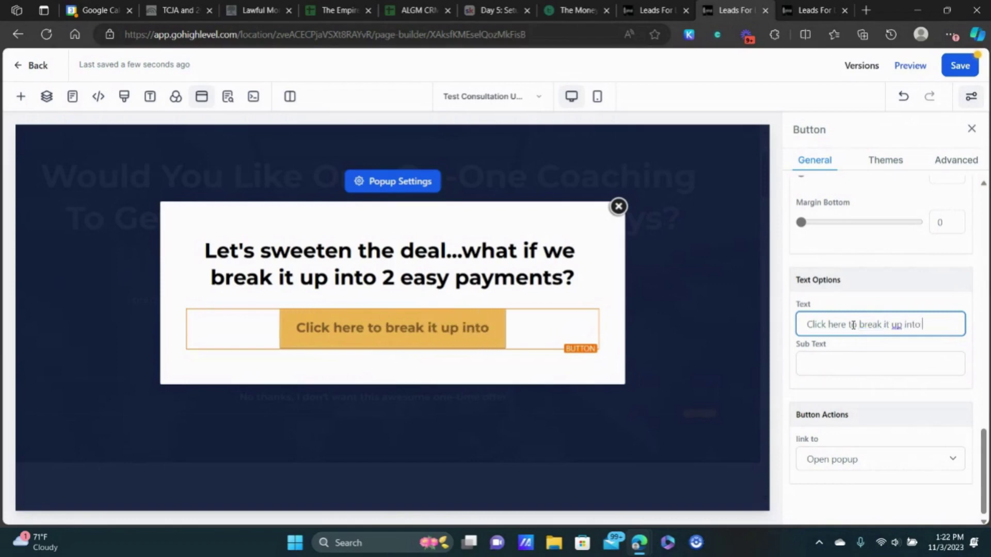
pyautogui.write(' 2 payments')
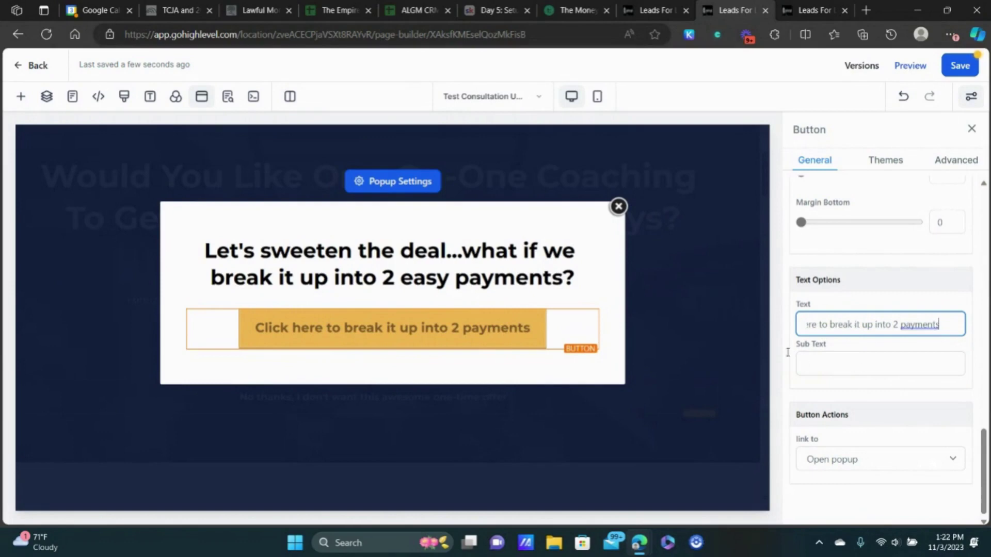
# - Add a sub-headline element between the popup's headline and its button
pyautogui.click(392, 290)
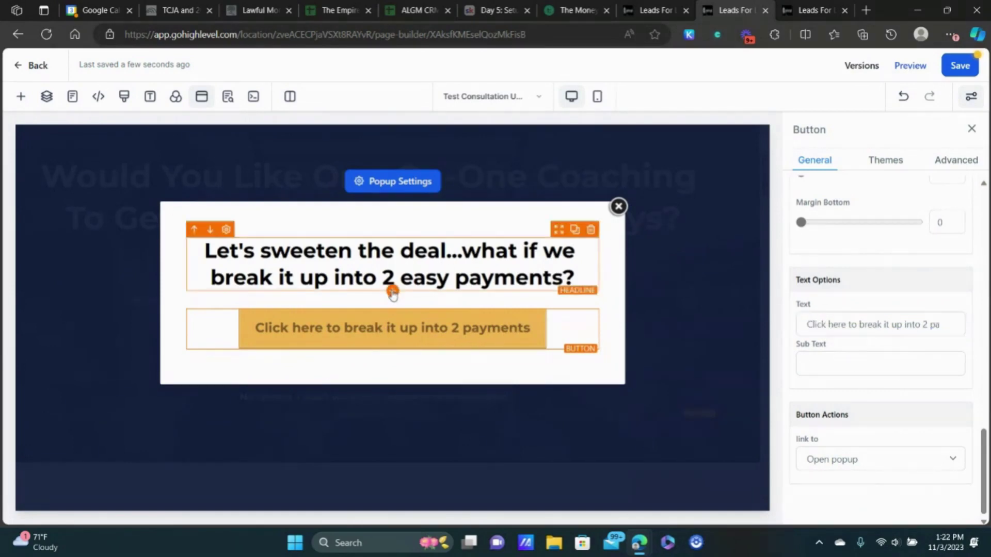
pyautogui.scroll(5, 259, 203)
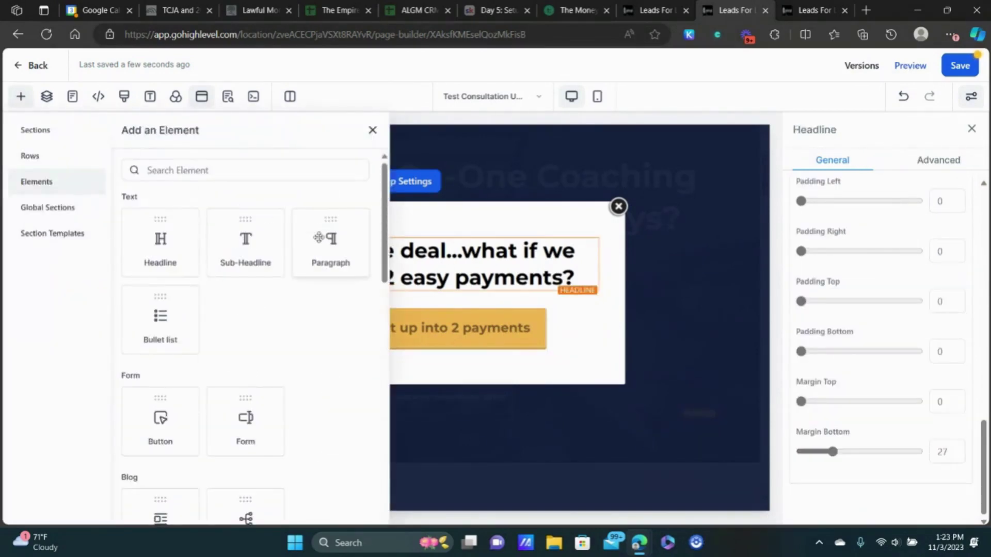
pyautogui.moveTo(268, 245); pyautogui.dragTo(392, 310)
# - Replace the sub-headline placeholder with "We really want you to be able to take advantage of this incredible opportunity to speak with one of our experts"
pyautogui.tripleClick(483, 318)
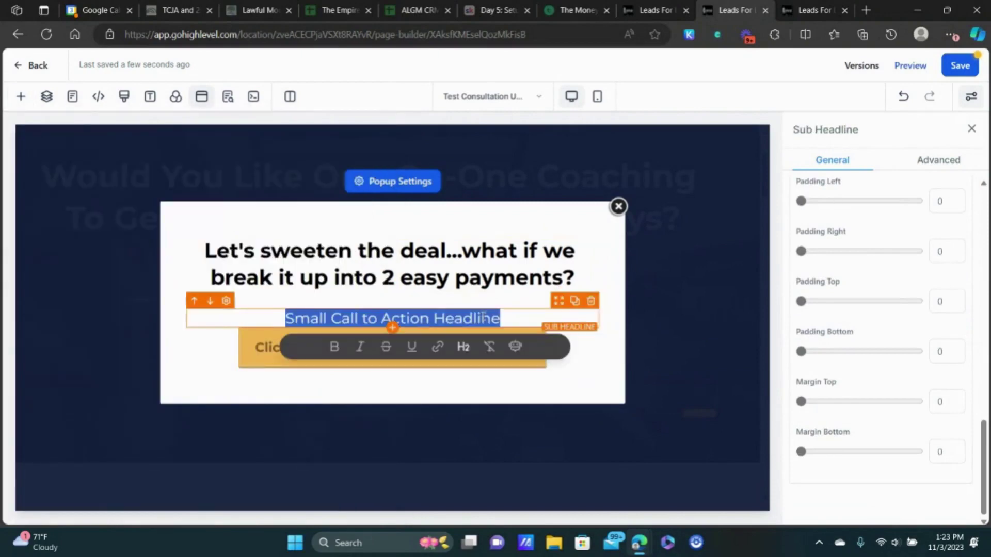
pyautogui.write('We really want y')
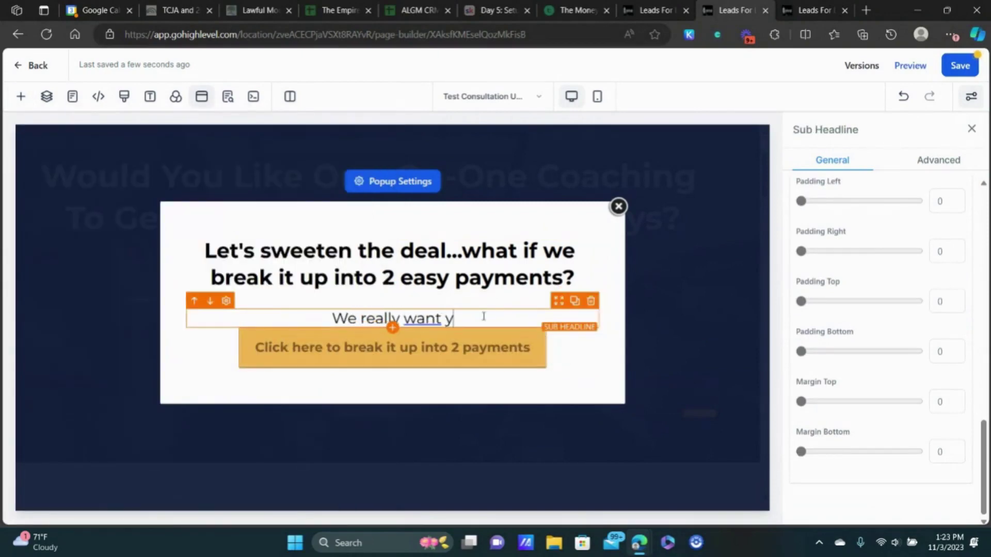
pyautogui.write('ou to be able to ta')
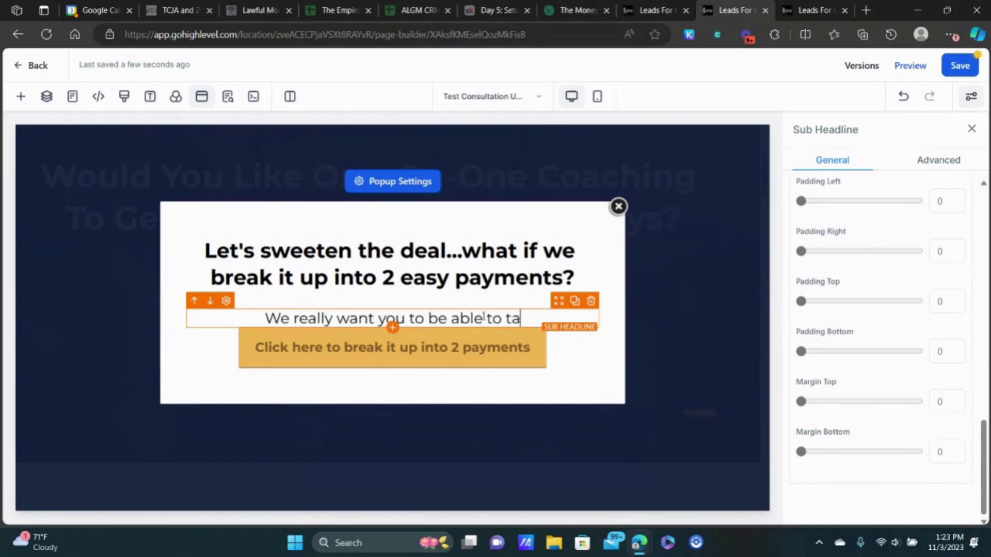
pyautogui.write('ke advantage of')
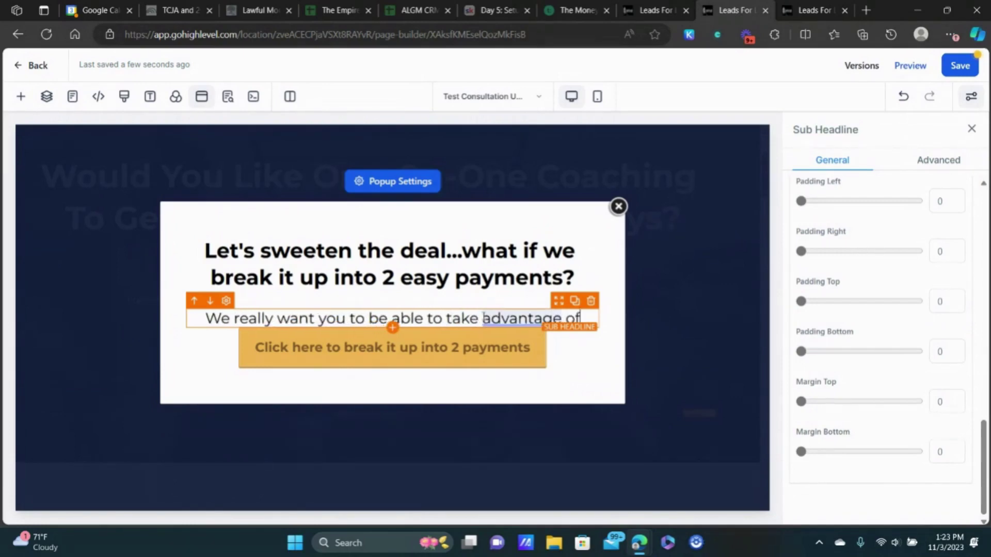
pyautogui.write(' this incredib')
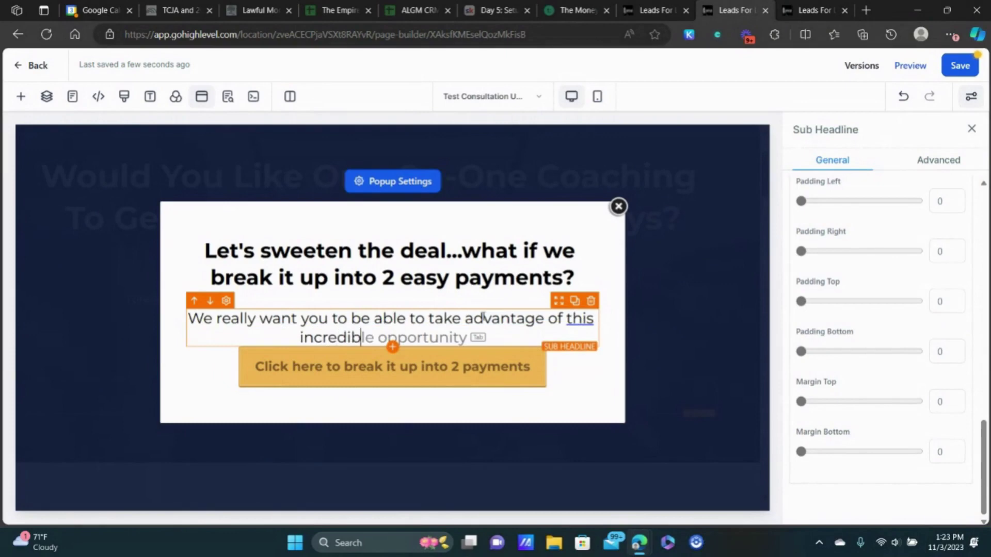
pyautogui.write('le opportunity')
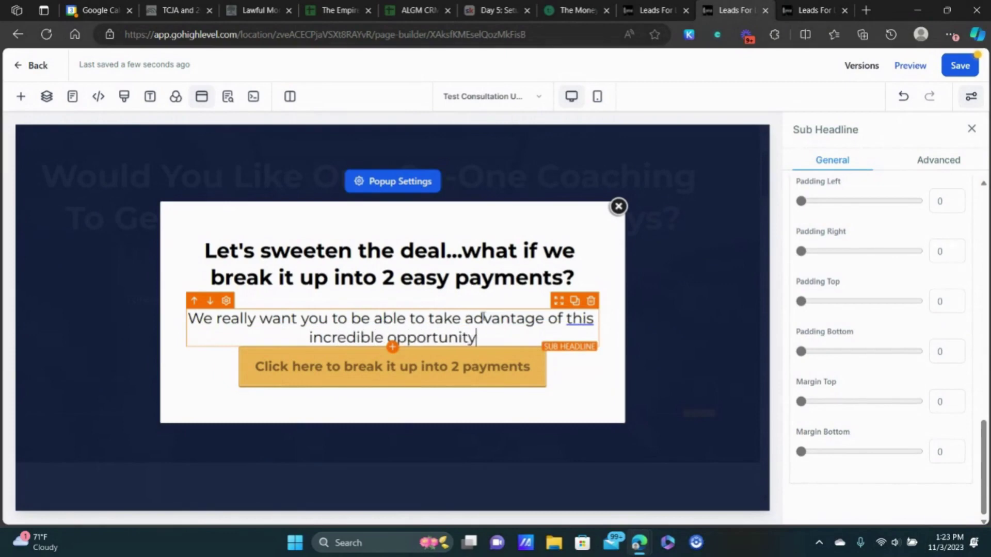
pyautogui.write(' to speak wit')
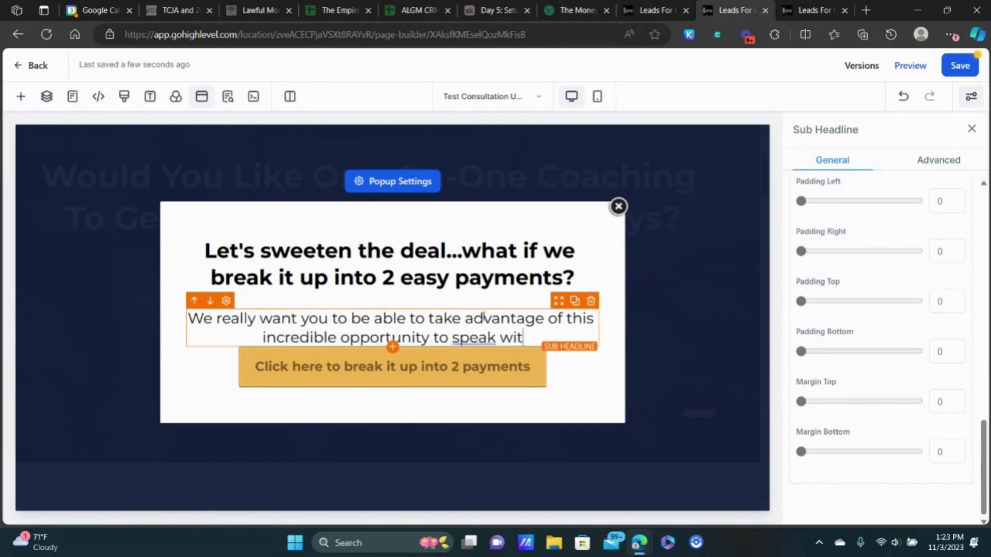
pyautogui.write('h one of')
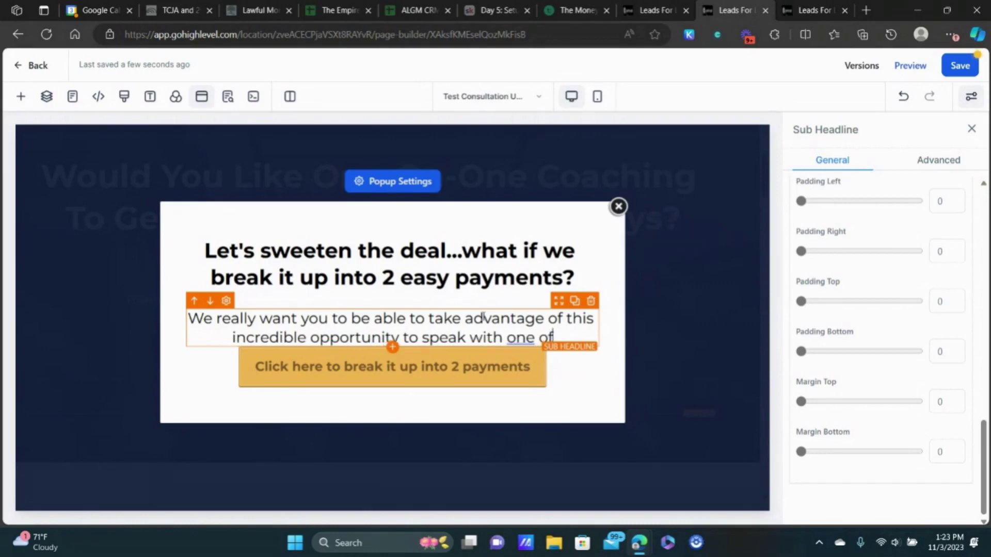
pyautogui.write(' our experts')
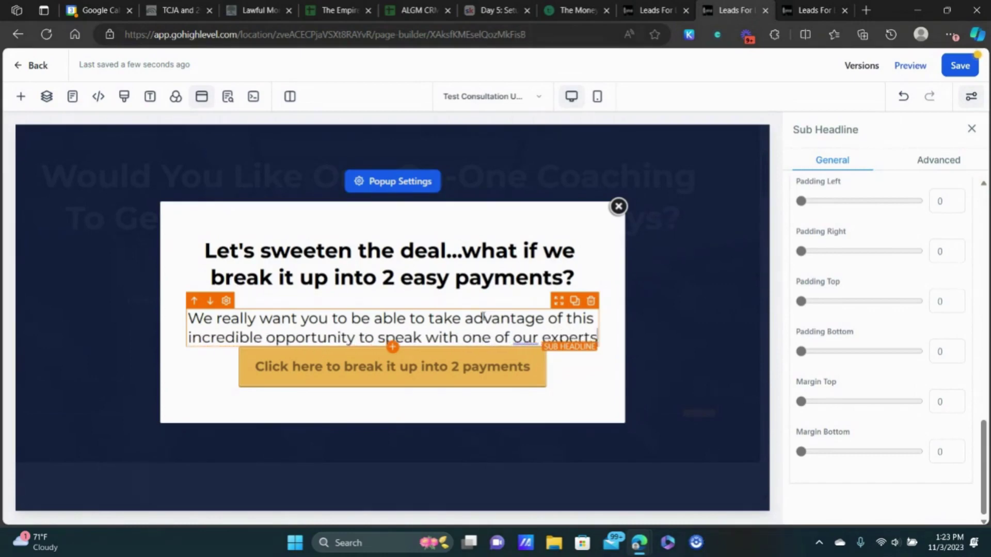
# - Finish the sub-headline sentence with "to help you get results in the next 30 days...." followed by two blank lines
pyautogui.write(' to help you reach your')
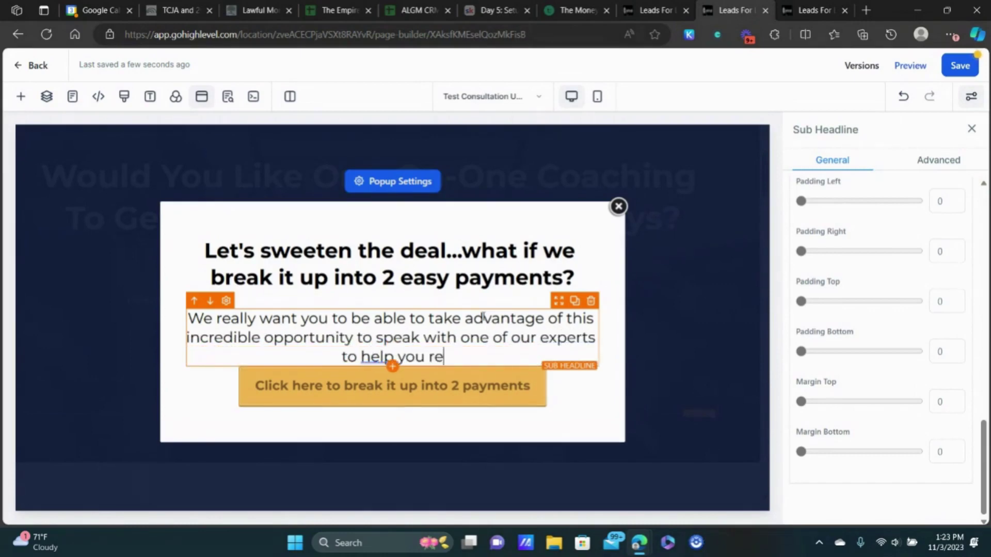
pyautogui.hotkey('ctrl', 'z')
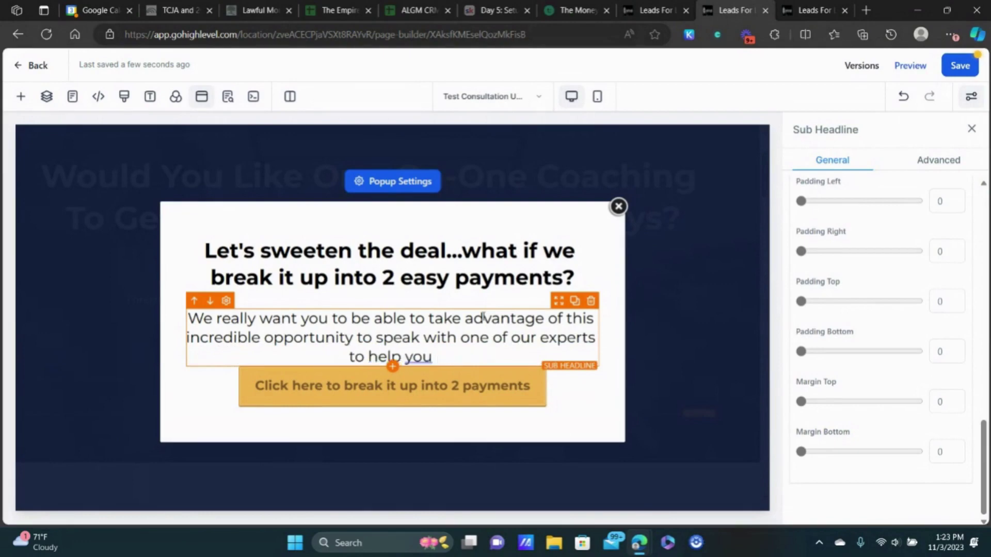
pyautogui.write('succe')
pyautogui.press('BackSpace')
pyautogui.press('BackSpace')
pyautogui.press('BackSpace')
pyautogui.press('BackSpace')
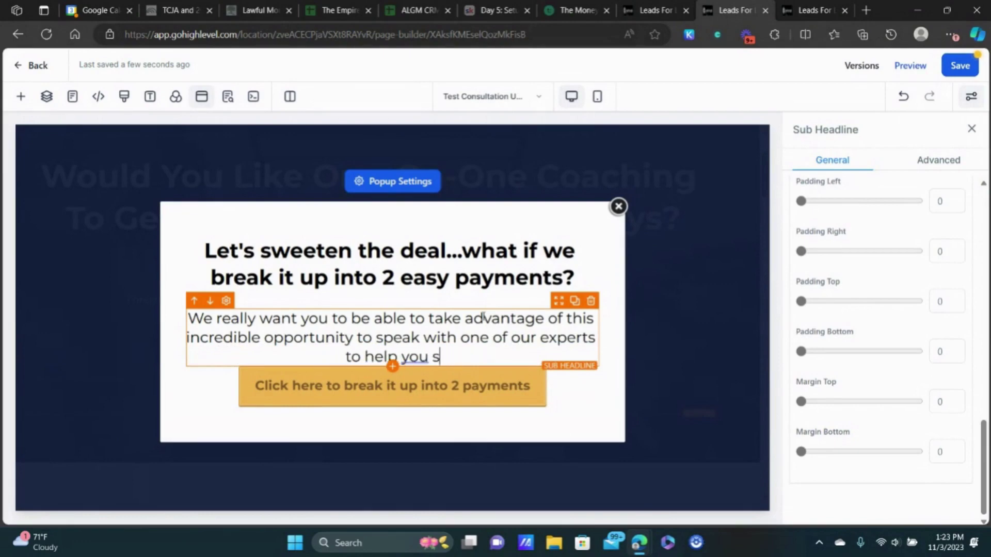
pyautogui.press('BackSpace')
pyautogui.write('get result')
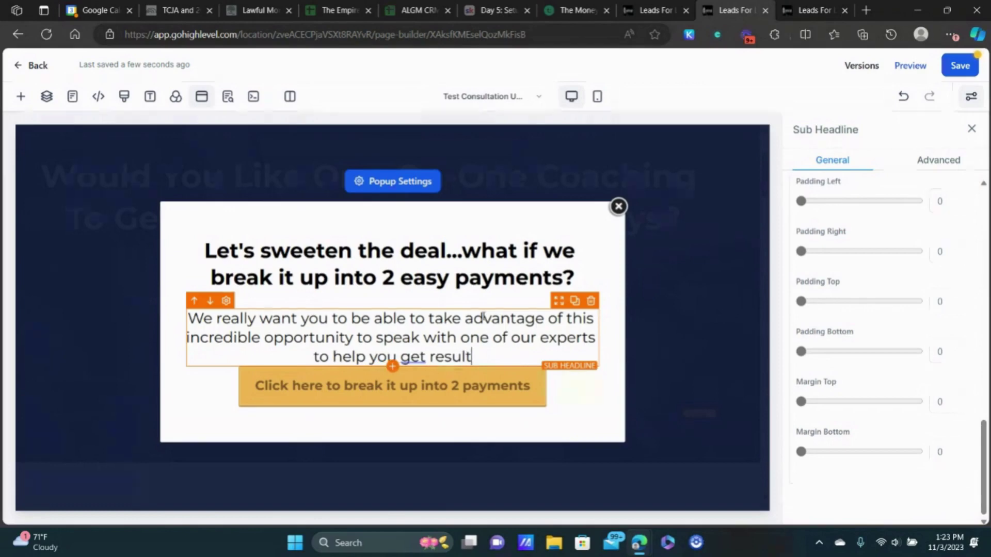
pyautogui.write('s in the next ')
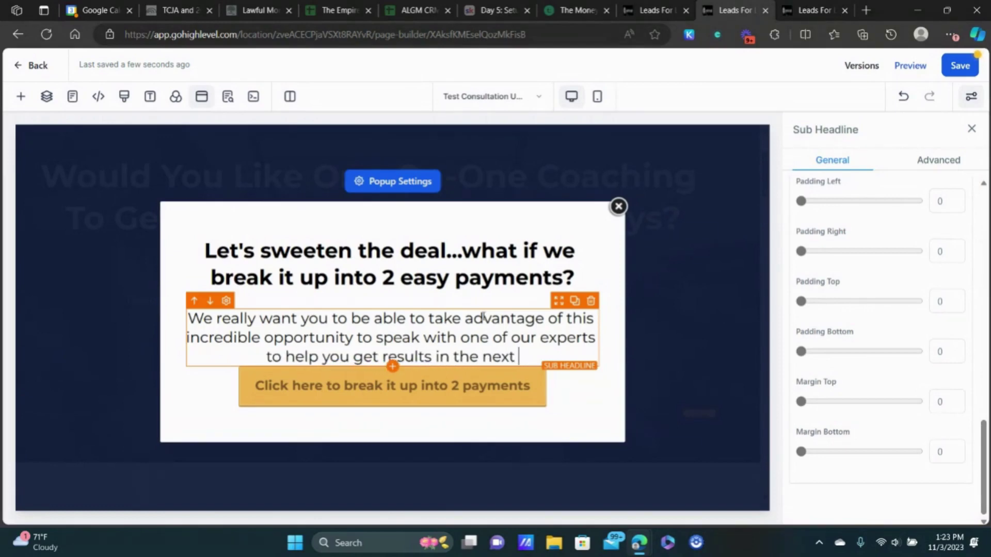
pyautogui.write('30 days')
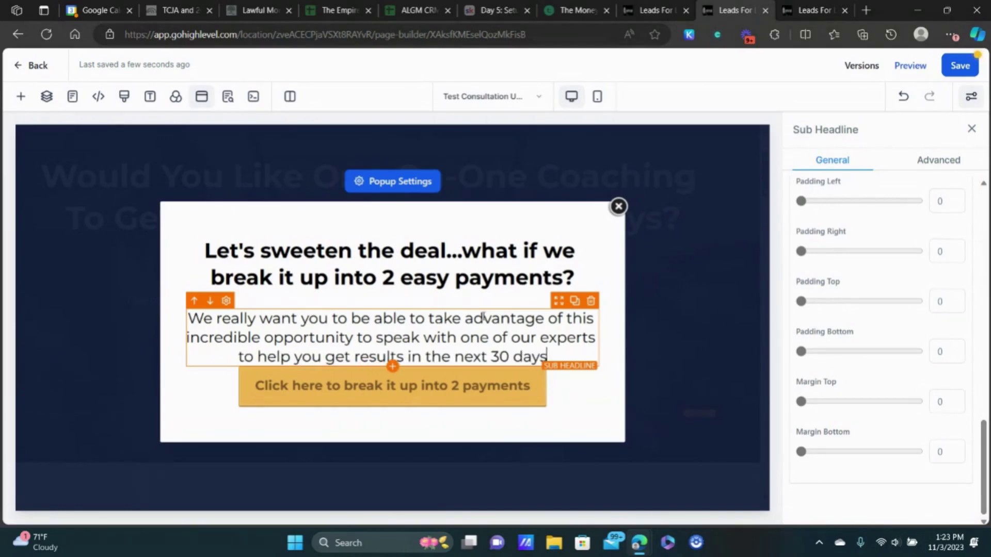
pyautogui.write('!')
pyautogui.press('BackSpace')
pyautogui.write('....')
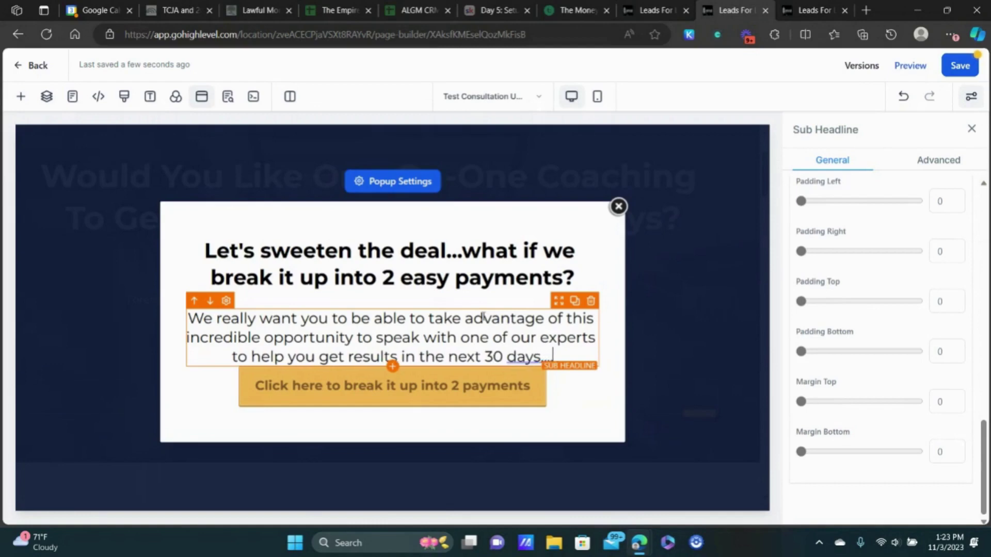
pyautogui.press('Return')
pyautogui.press('Return')
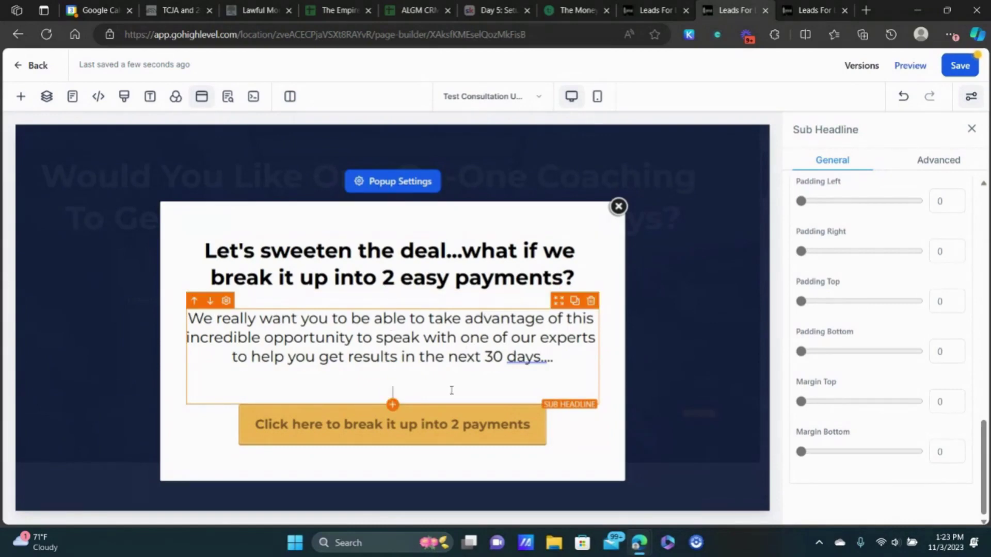
# - Link the popup button to a one click up/down sell product and choose Test - Consultation 2 Pay as the product
pyautogui.click(457, 424)
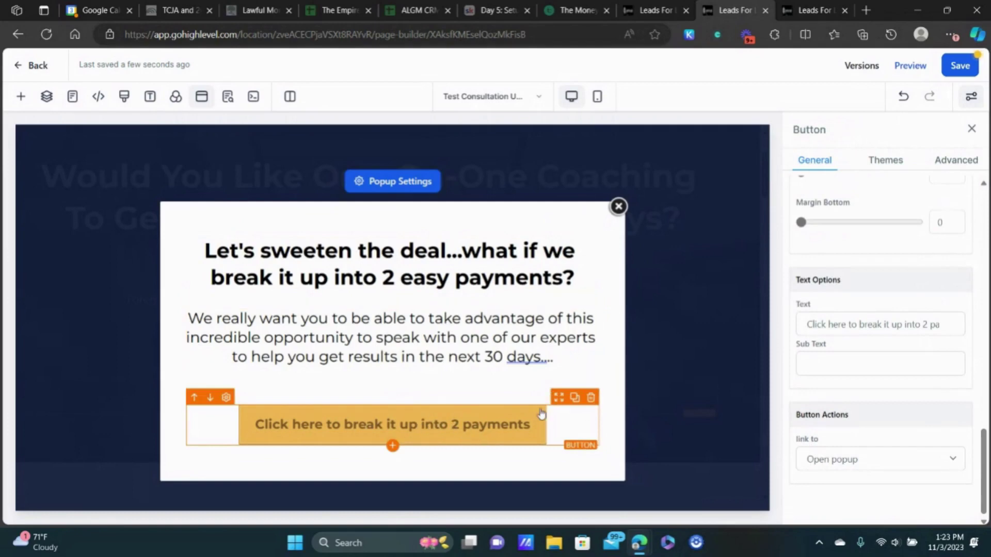
pyautogui.click(857, 459)
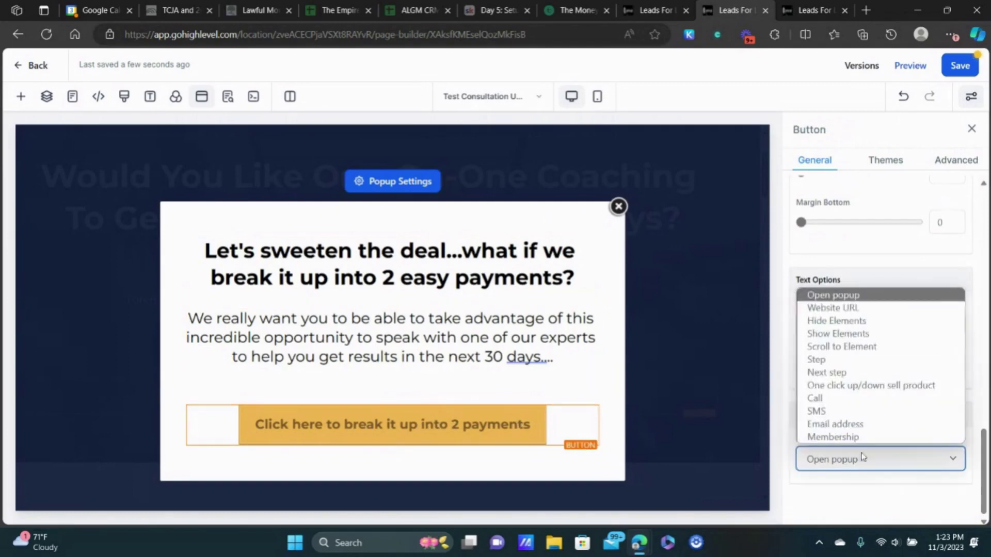
pyautogui.click(880, 391)
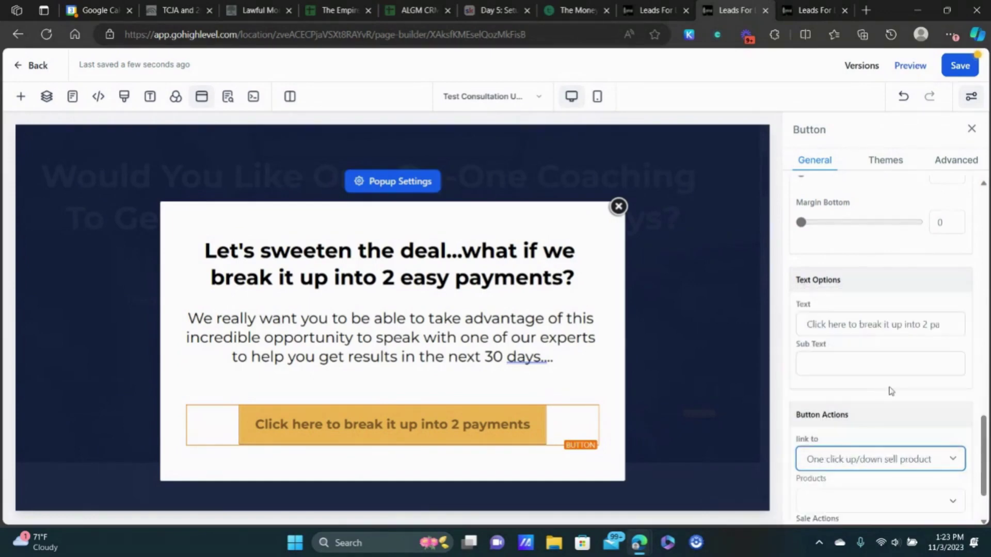
pyautogui.scroll(-2, 882, 392)
pyautogui.click(851, 421)
pyautogui.click(868, 474)
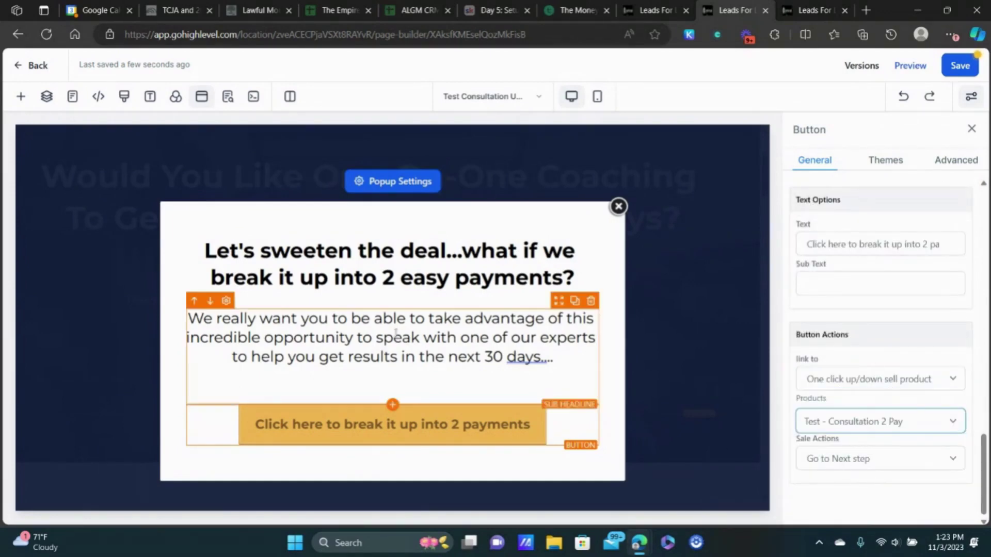
pyautogui.click(443, 320)
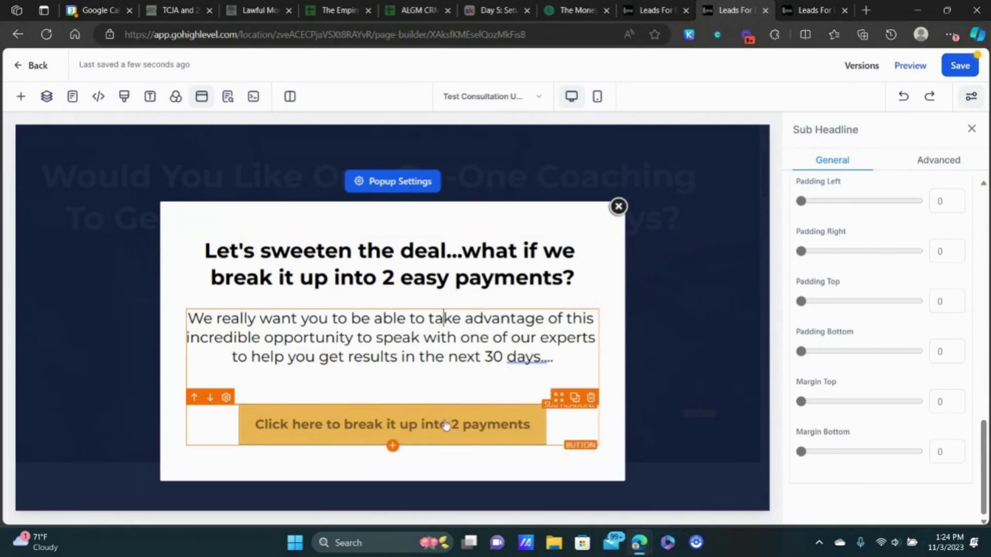
# - Add a second button below the popup's two-payment button and increase its top margin slightly
pyautogui.click(22, 97)
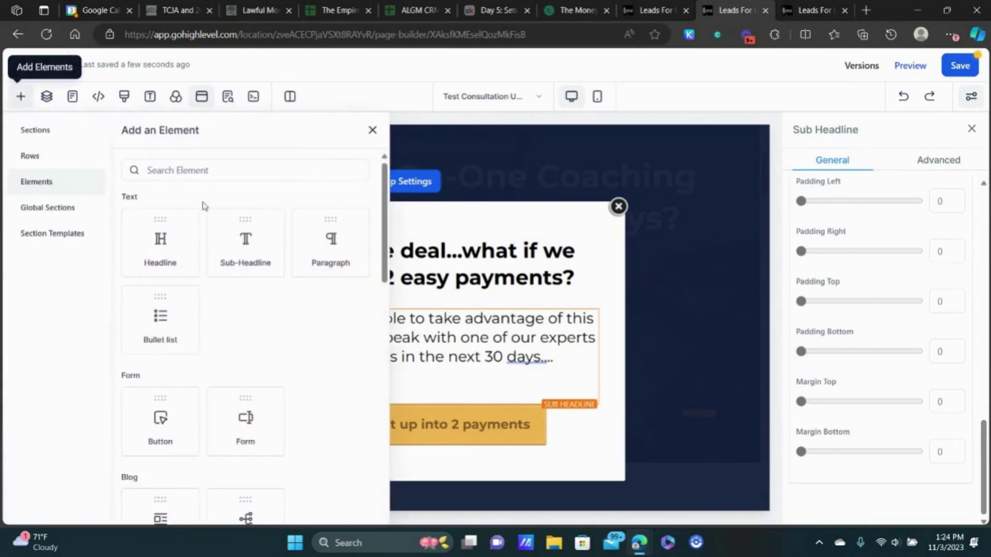
pyautogui.moveTo(159, 416); pyautogui.dragTo(449, 462)
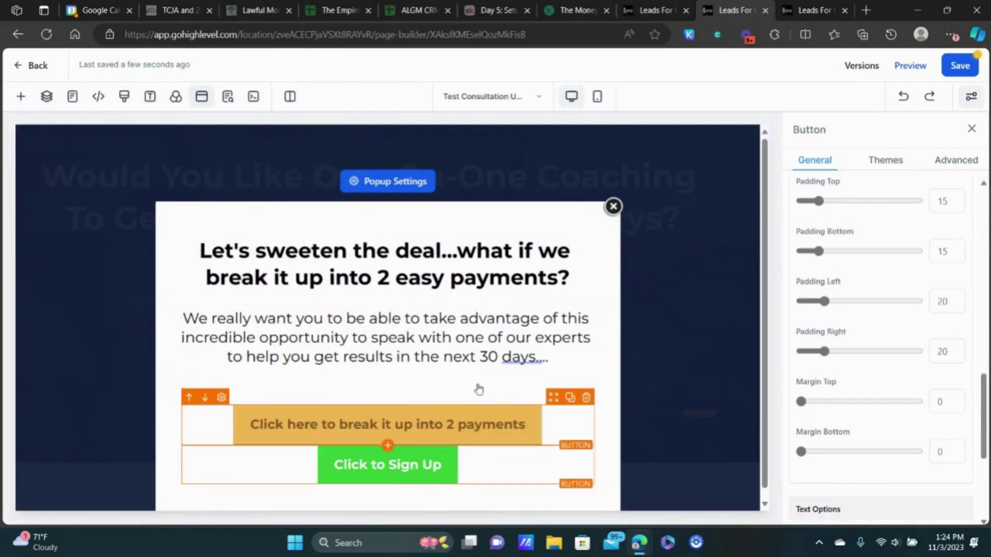
pyautogui.scroll(-3, 873, 288)
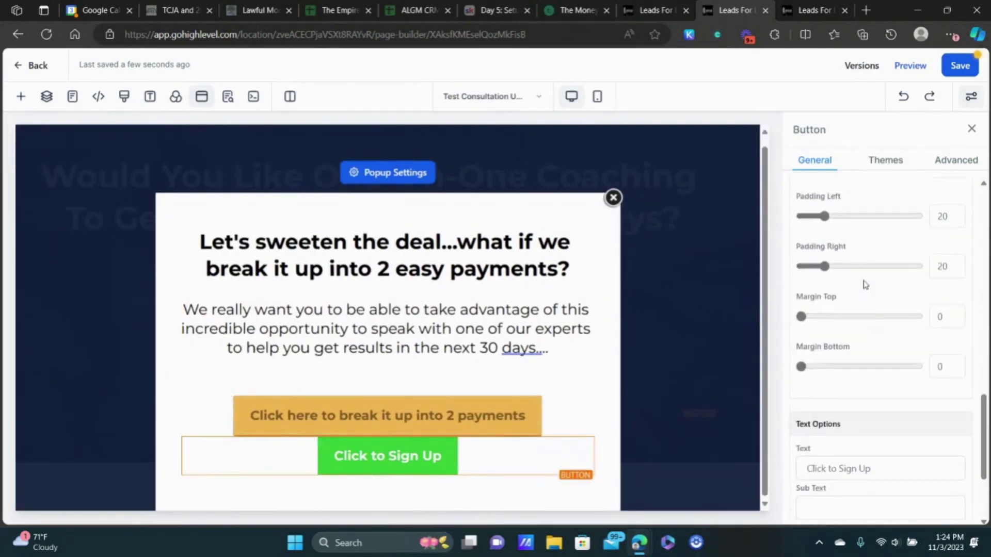
pyautogui.moveTo(800, 333); pyautogui.dragTo(821, 332)
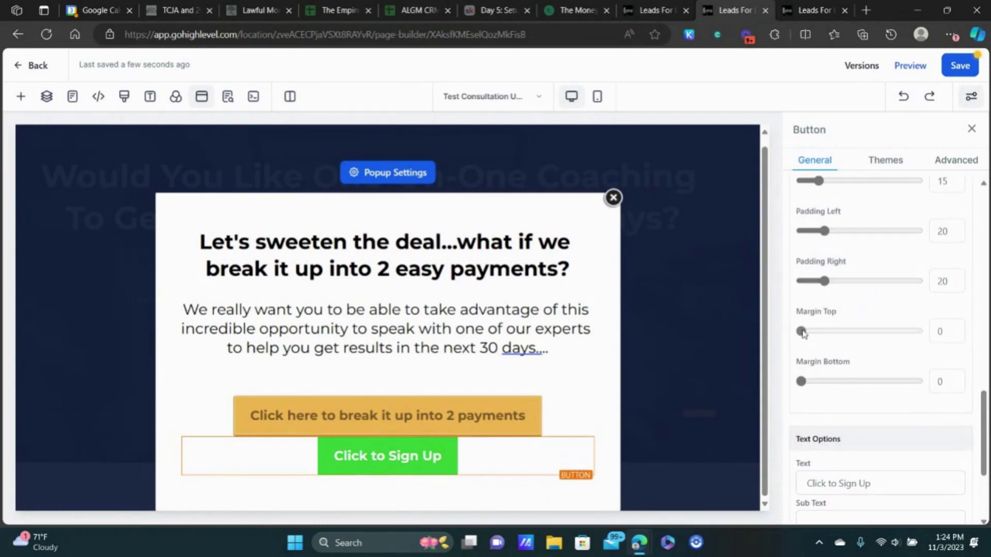
# - Set the new popup button's background style to Line Flat and its text color to black
pyautogui.click(948, 163)
pyautogui.scroll(3, 888, 251)
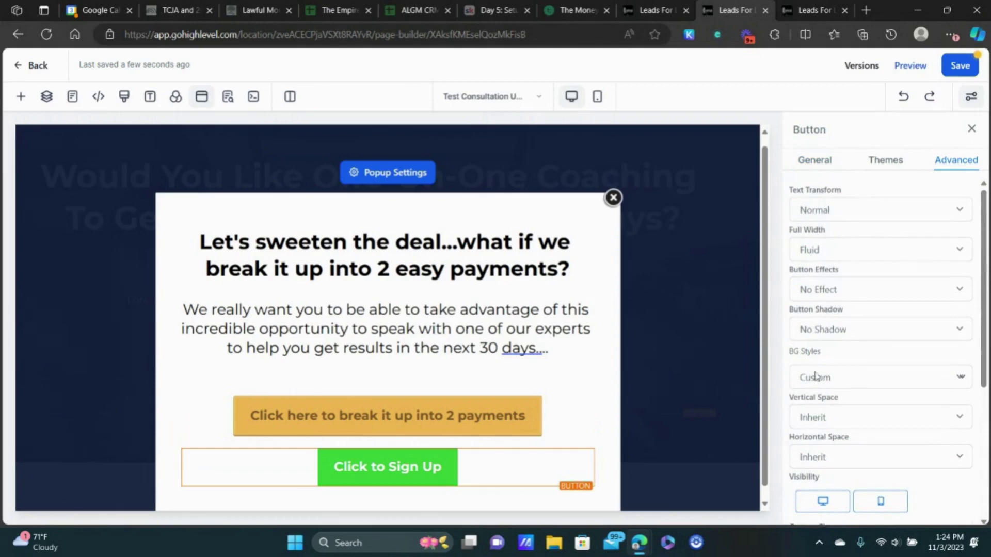
pyautogui.click(814, 376)
pyautogui.click(819, 411)
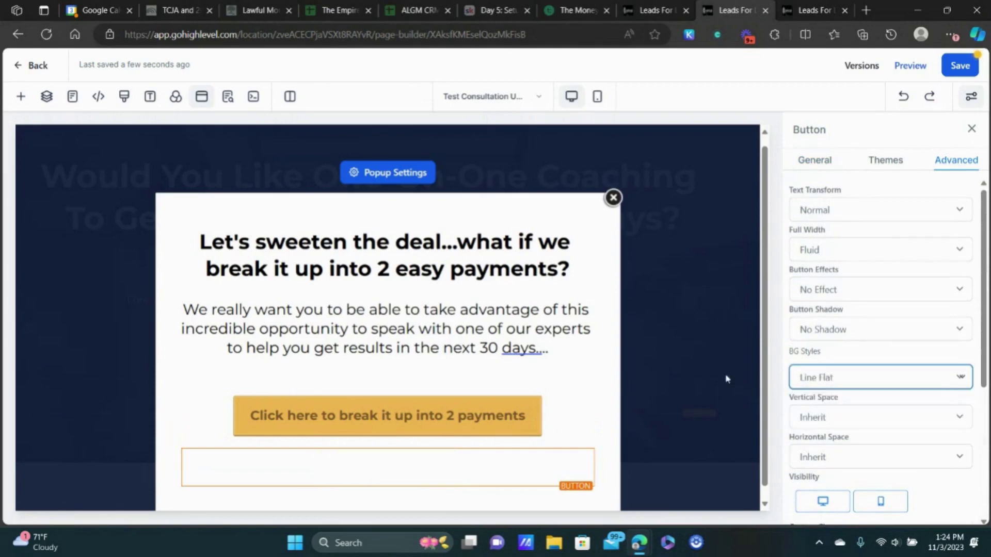
pyautogui.click(824, 161)
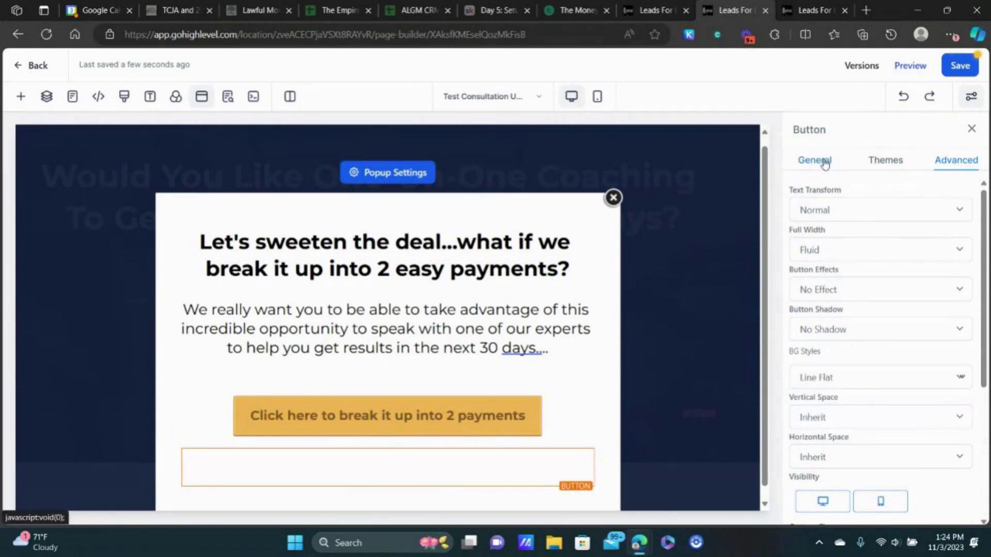
pyautogui.scroll(-10, 879, 315)
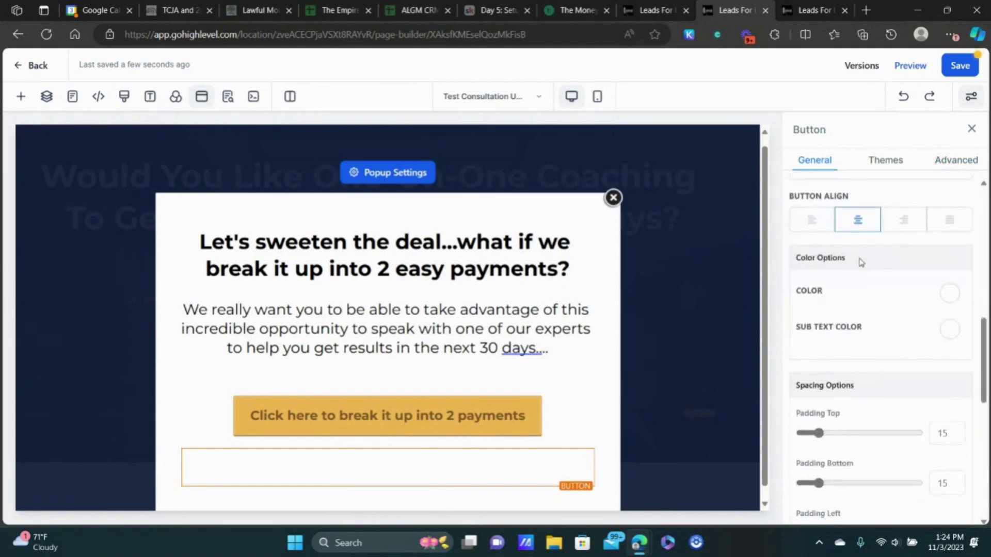
pyautogui.scroll(1, 861, 252)
pyautogui.click(949, 239)
pyautogui.click(905, 269)
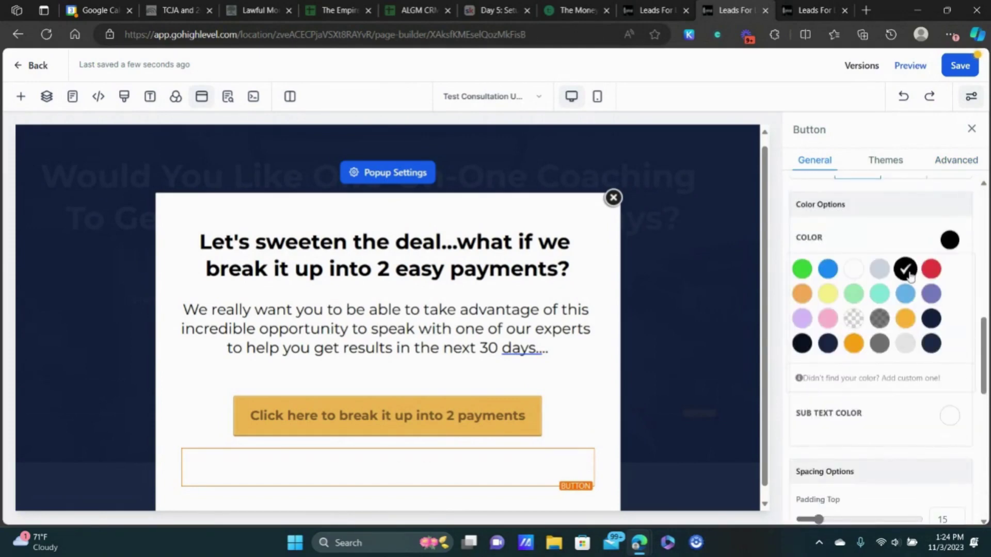
# - Replace the new popup button's text with "No thanks, I don't want this awesome one-time offer"
pyautogui.scroll(-8, 834, 246)
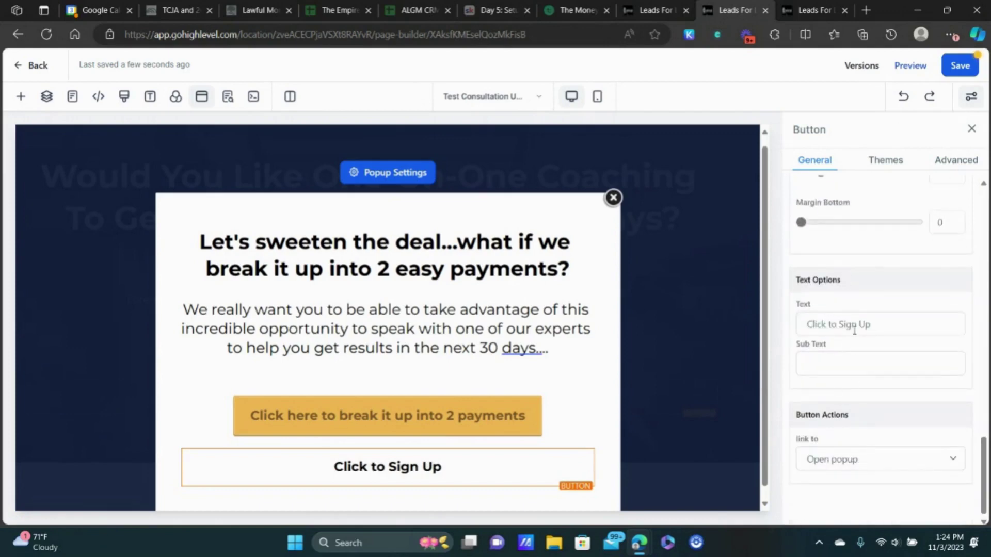
pyautogui.tripleClick(854, 330)
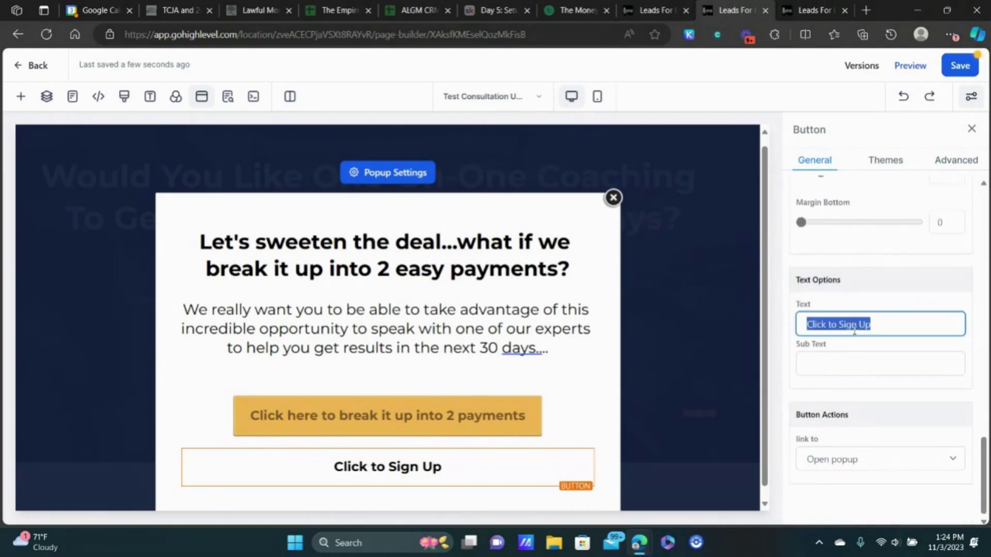
pyautogui.write('No thank')
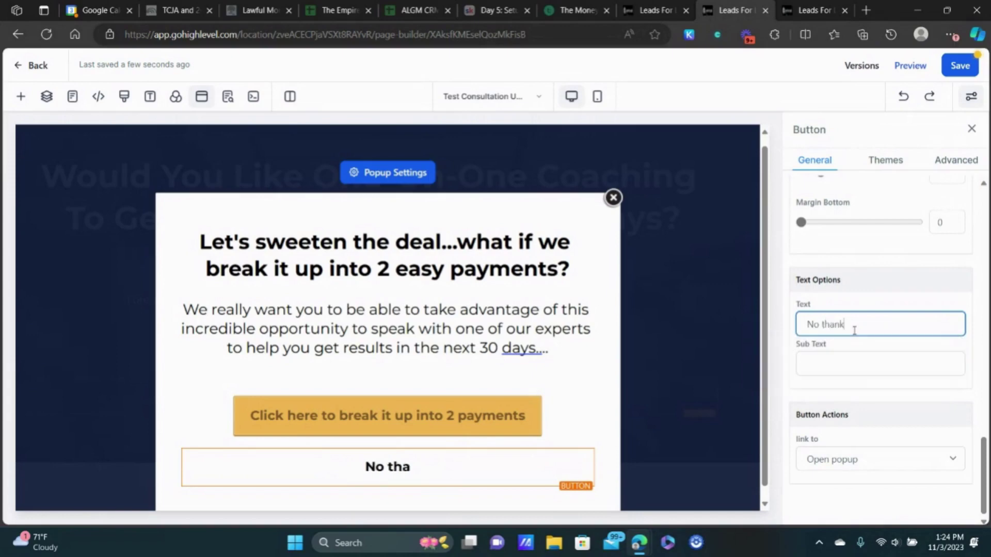
pyautogui.write("s, I don't want this of")
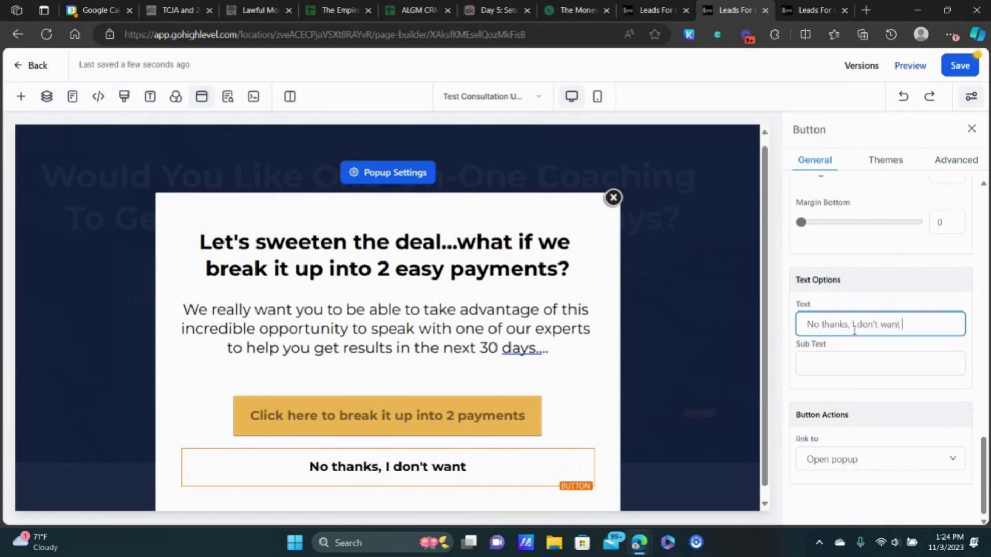
pyautogui.press('BackSpace')
pyautogui.press('BackSpace')
pyautogui.write('awe')
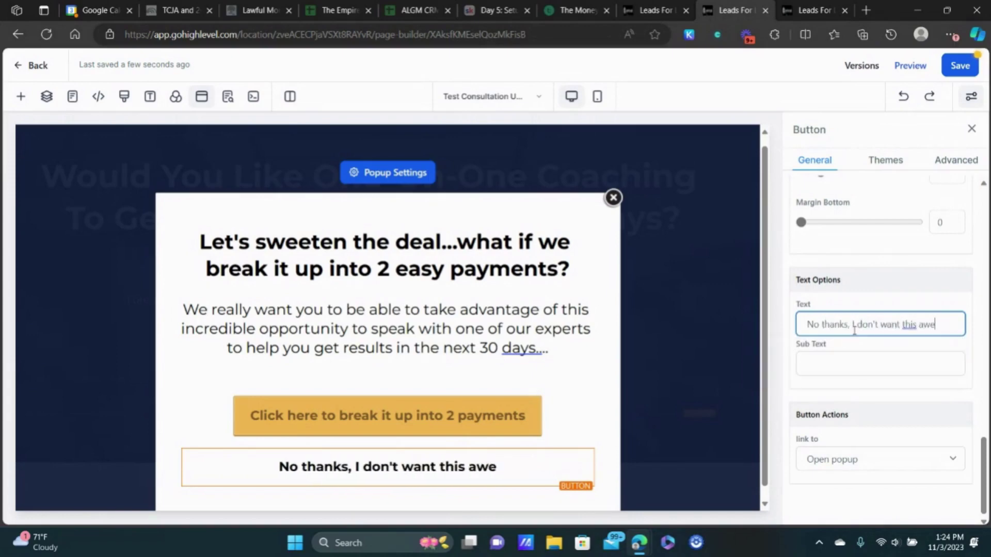
pyautogui.write('some one')
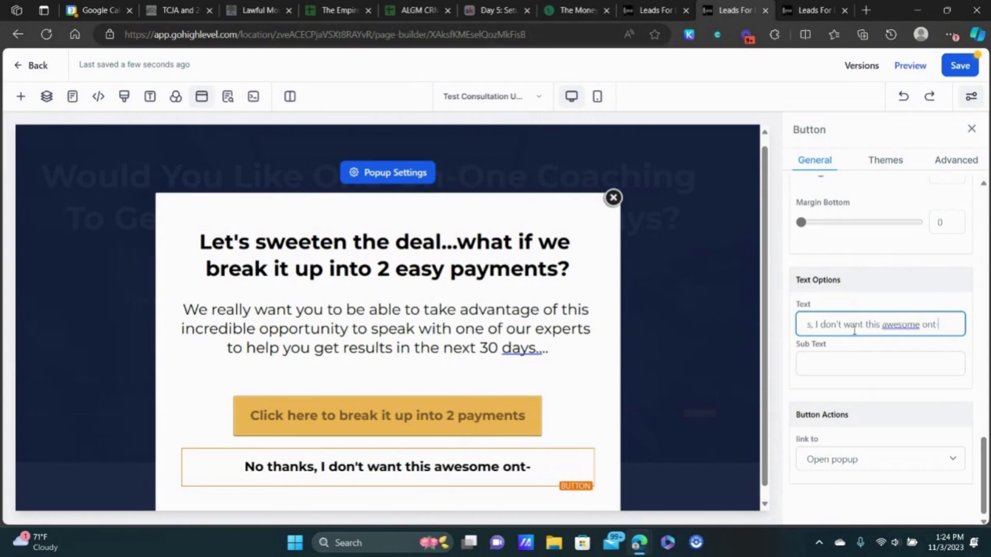
pyautogui.write('-tei')
pyautogui.press('BackSpace')
pyautogui.press('BackSpace')
pyautogui.write('i')
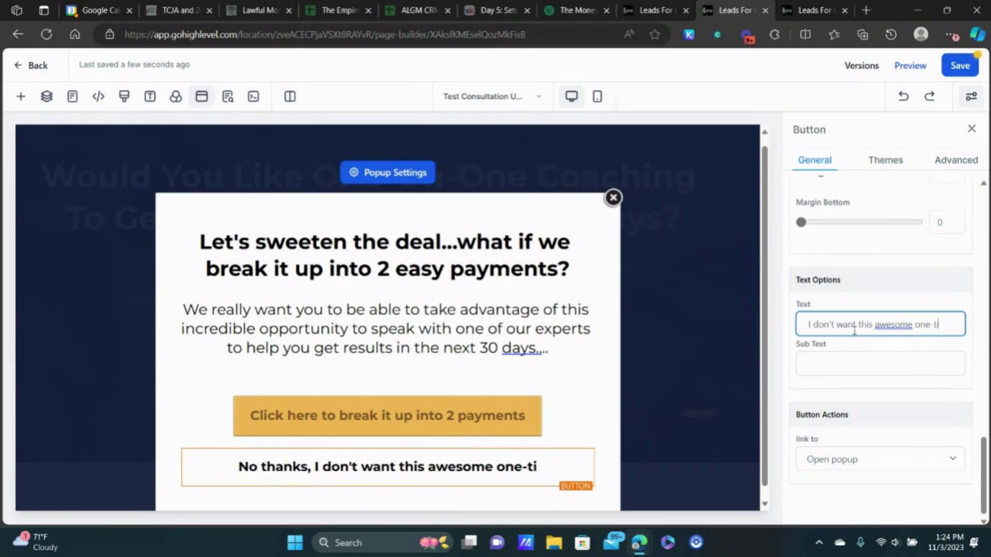
pyautogui.write('me offer')
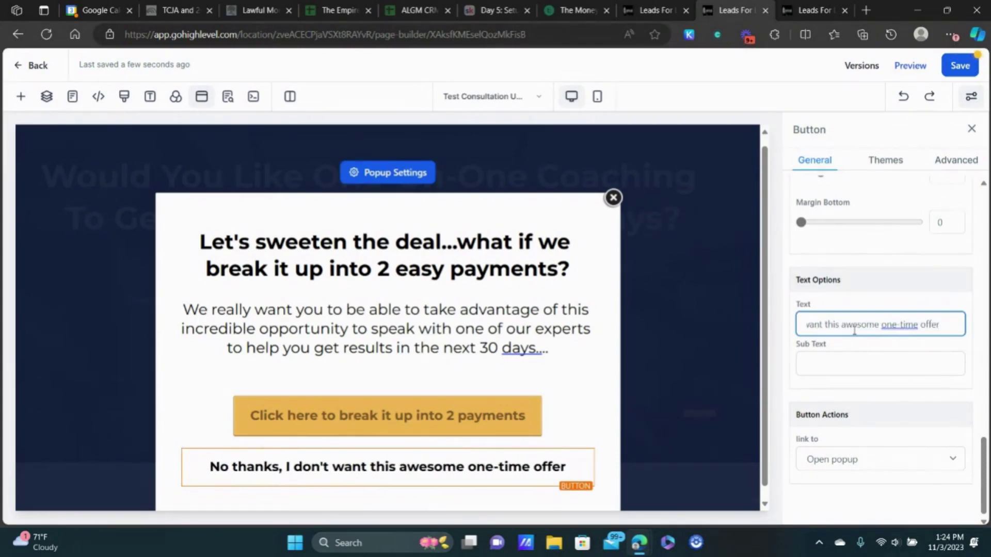
# - Link the popup's decline button to the next step, save the page and close the popup
pyautogui.click(916, 457)
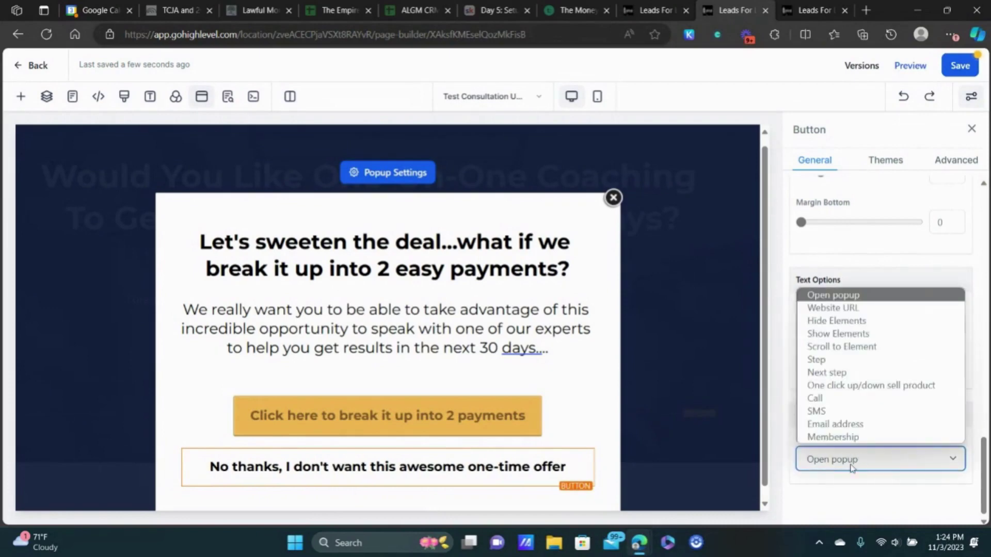
pyautogui.click(840, 373)
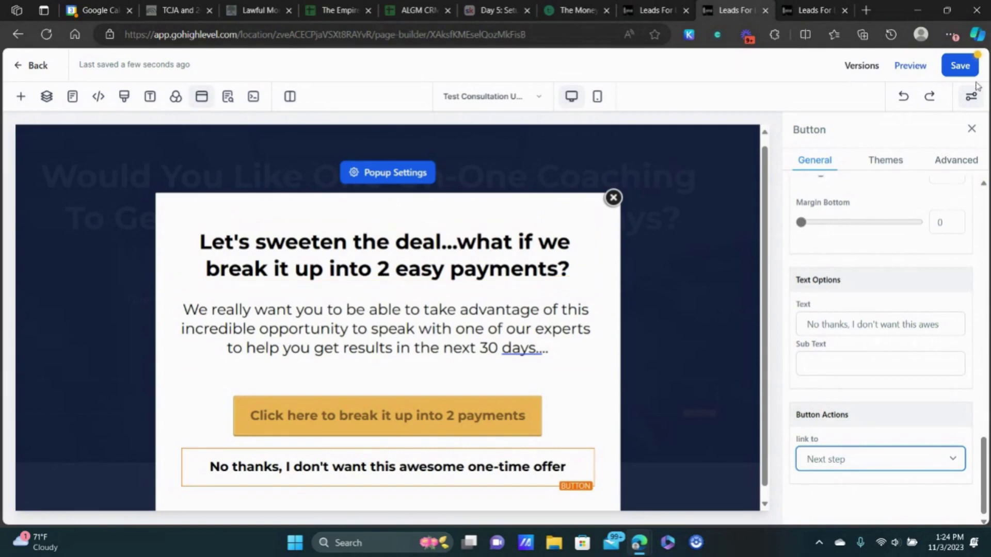
pyautogui.click(958, 71)
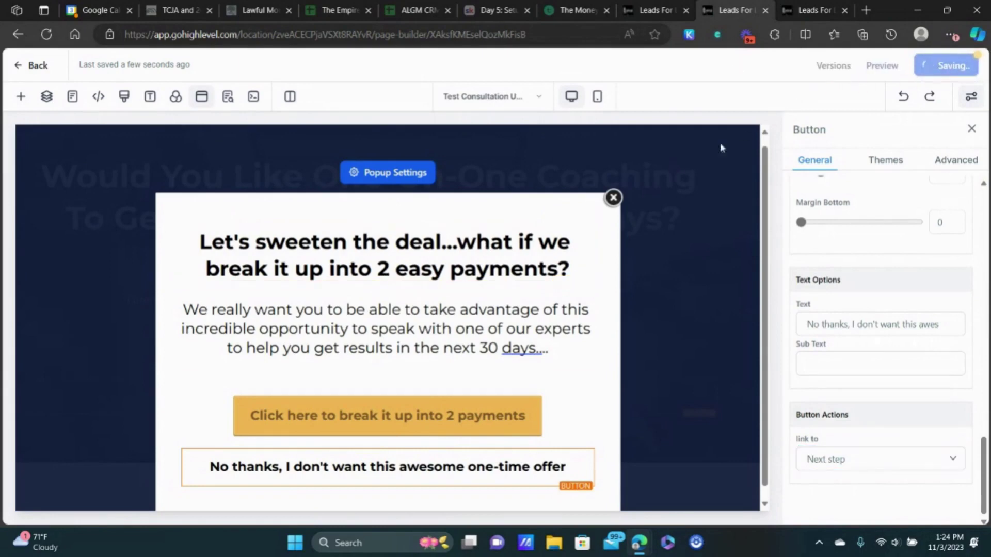
pyautogui.click(613, 198)
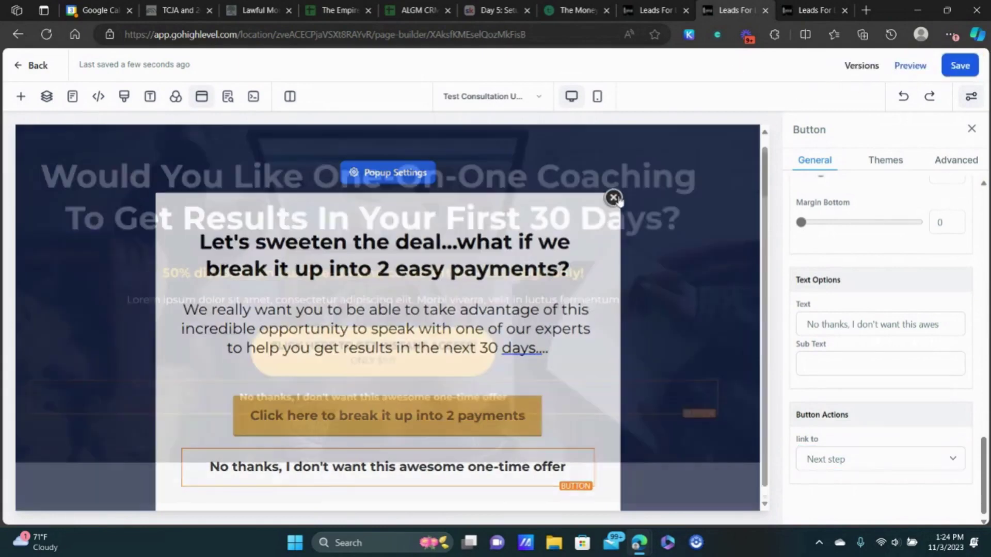
# - Delete the illustrated placeholder sections and dashed-line spacer sections directly below the Our Solution For You Business section
pyautogui.scroll(2, 485, 216)
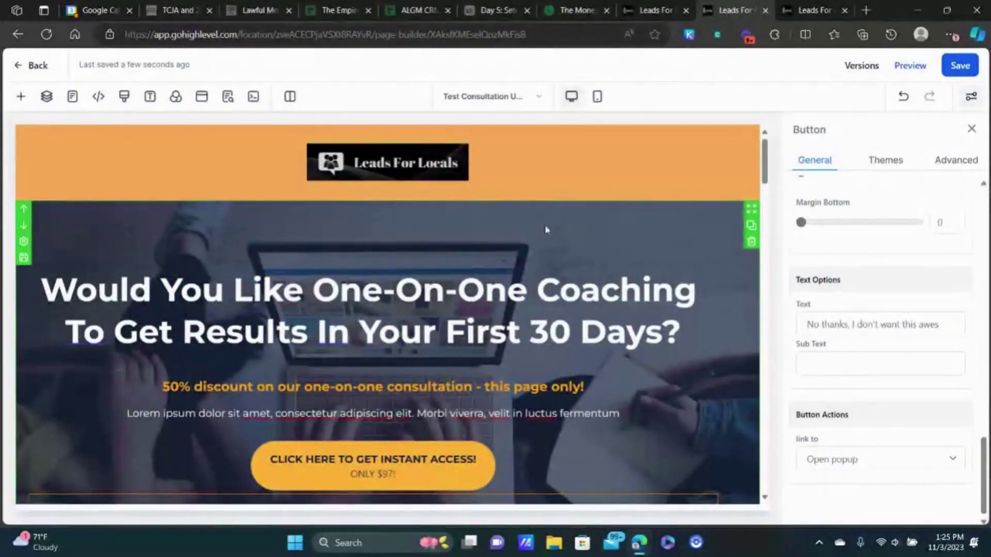
pyautogui.scroll(-10, 546, 230)
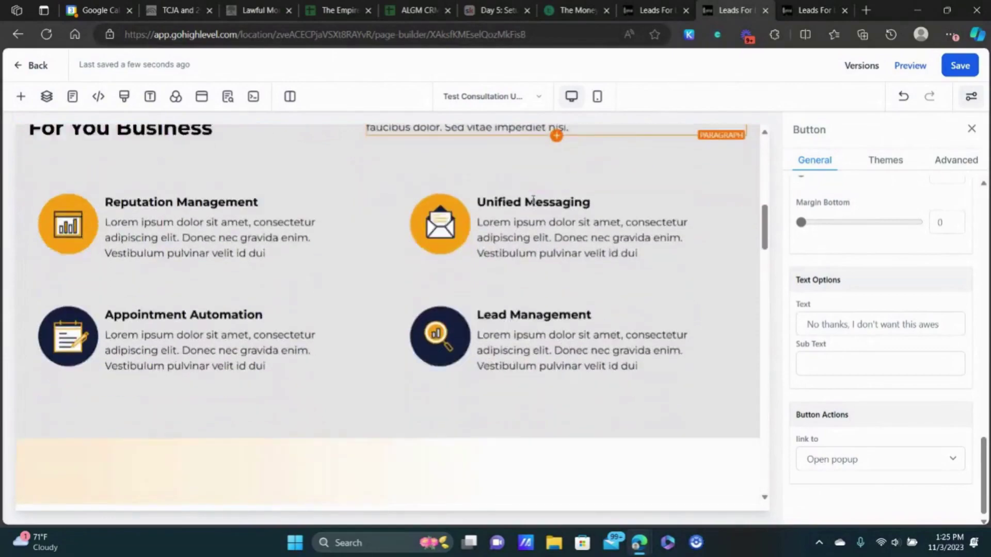
pyautogui.scroll(-12, 535, 204)
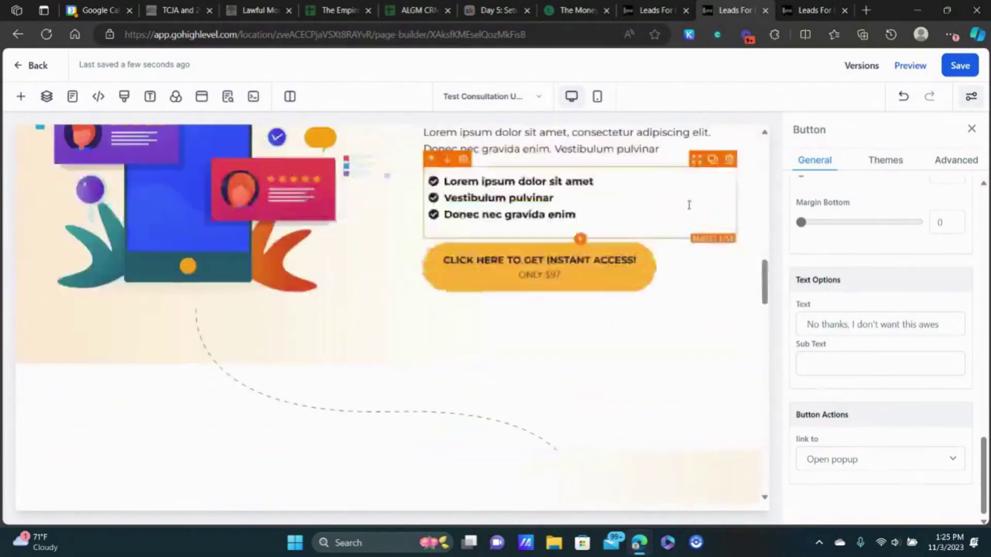
pyautogui.scroll(4, 754, 237)
pyautogui.click(751, 245)
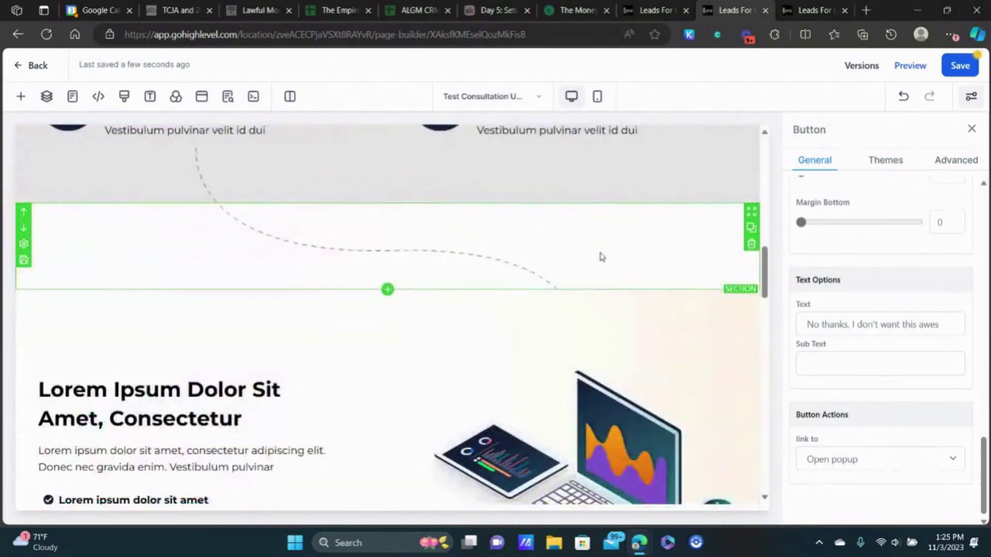
pyautogui.scroll(-5, 432, 237)
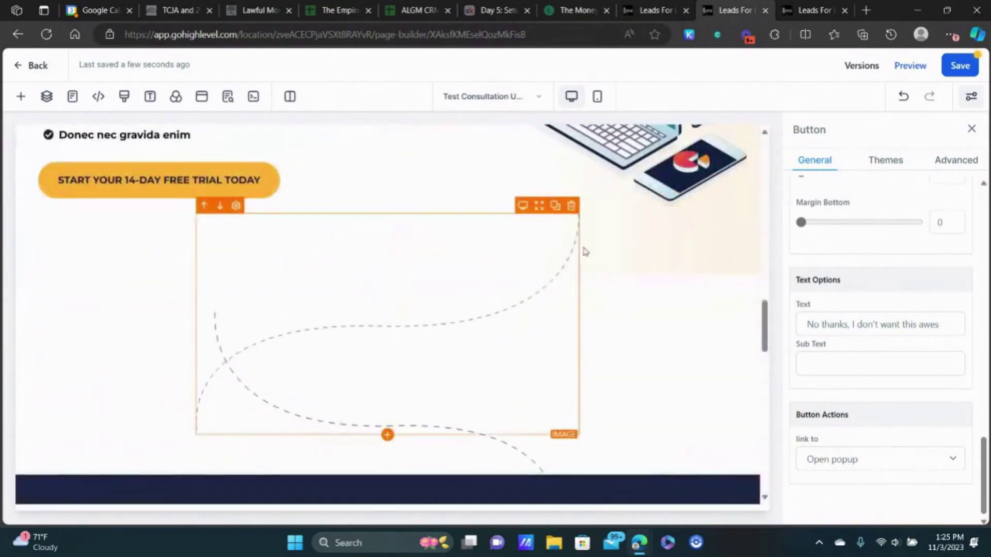
pyautogui.scroll(7, 731, 243)
pyautogui.click(751, 246)
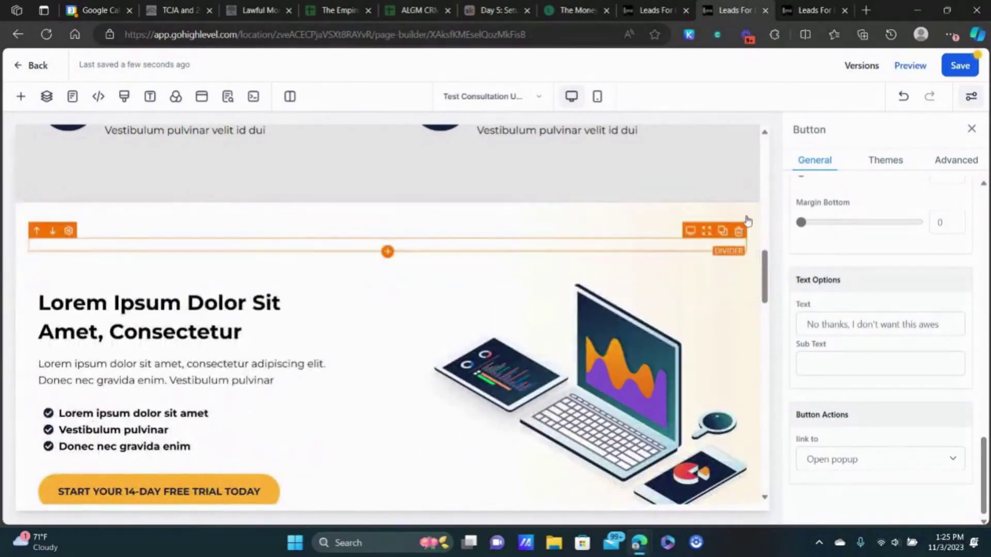
pyautogui.click(752, 246)
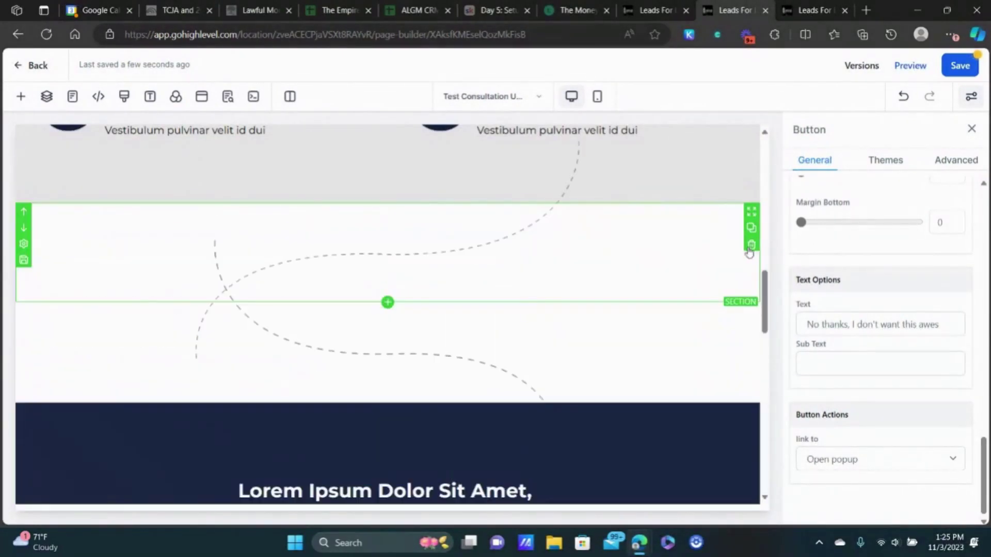
pyautogui.click(751, 245)
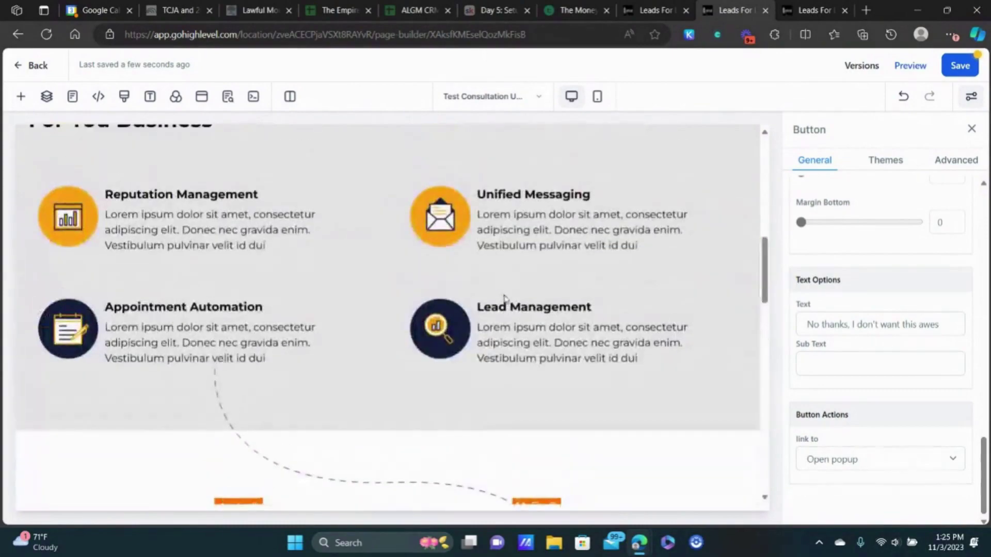
# - Delete the orange section of placeholder text cards above the copyright footer
pyautogui.scroll(-15, 503, 258)
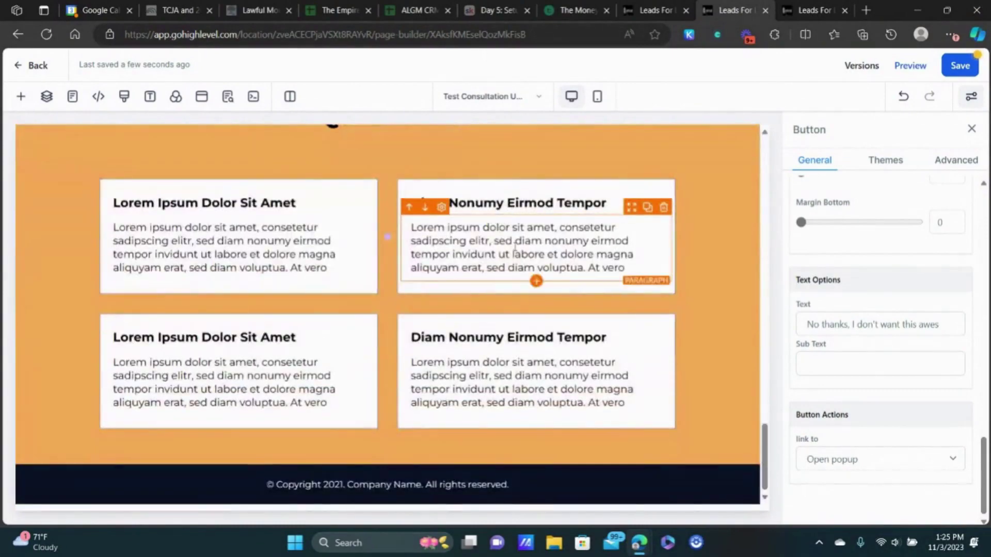
pyautogui.scroll(10, 656, 333)
pyautogui.scroll(-5, 656, 333)
pyautogui.click(754, 175)
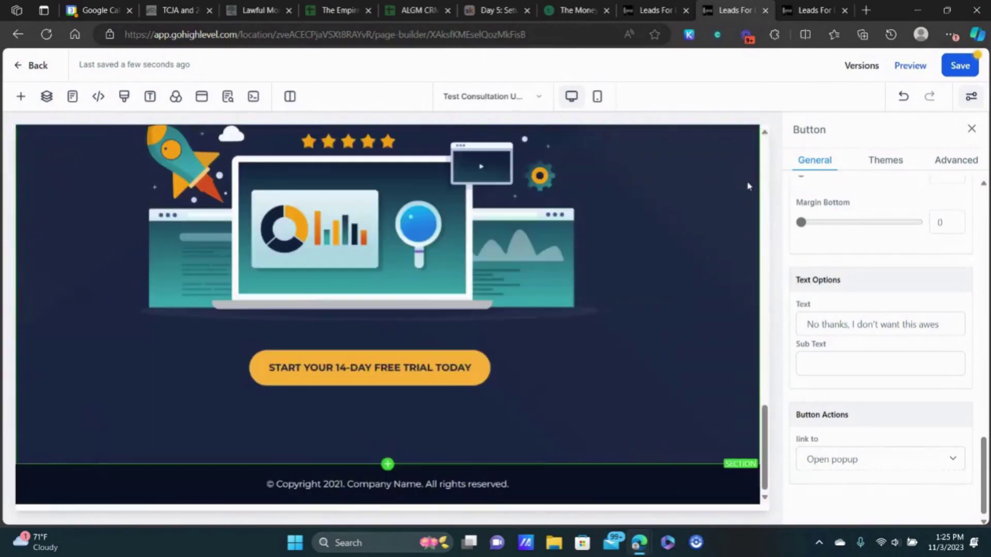
pyautogui.scroll(10, 622, 267)
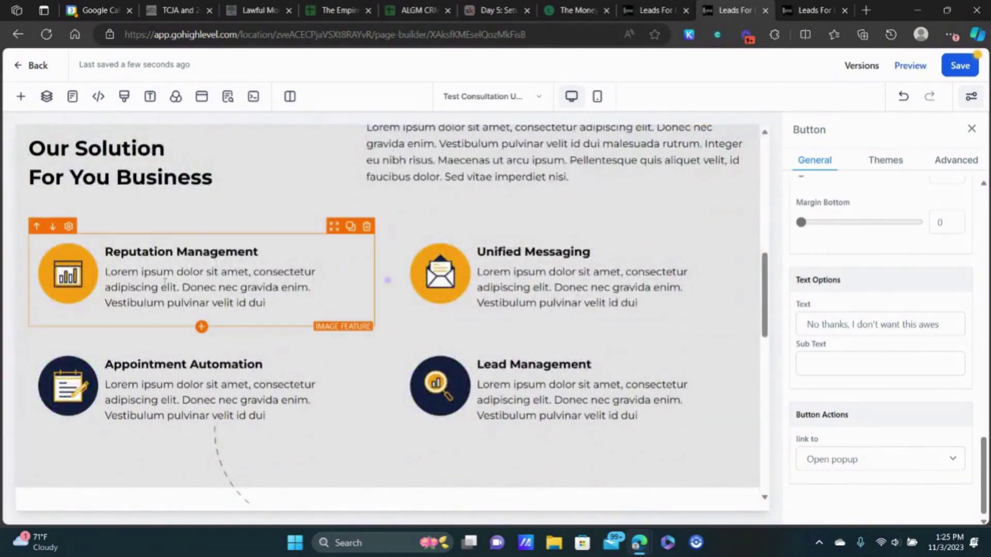
pyautogui.scroll(10, 511, 289)
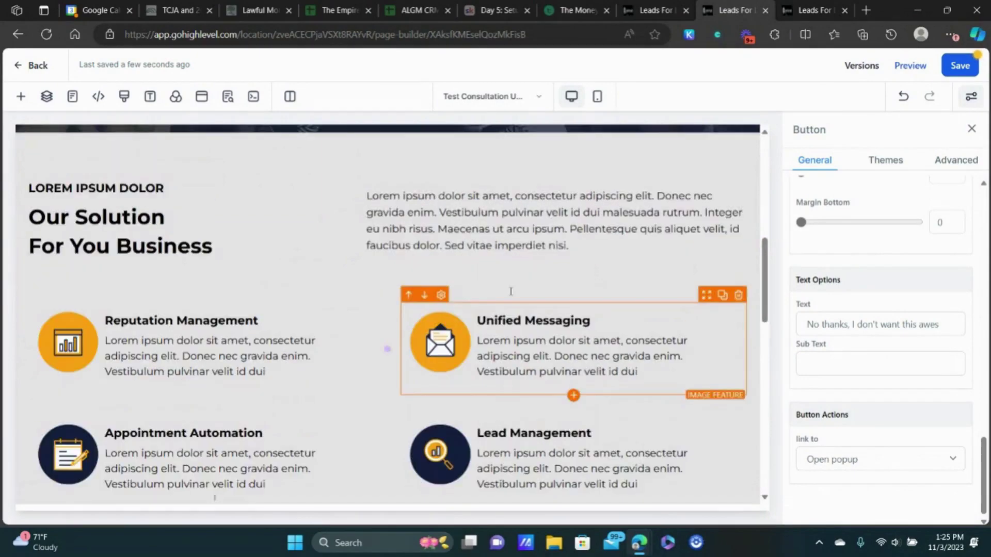
pyautogui.scroll(-5, 511, 291)
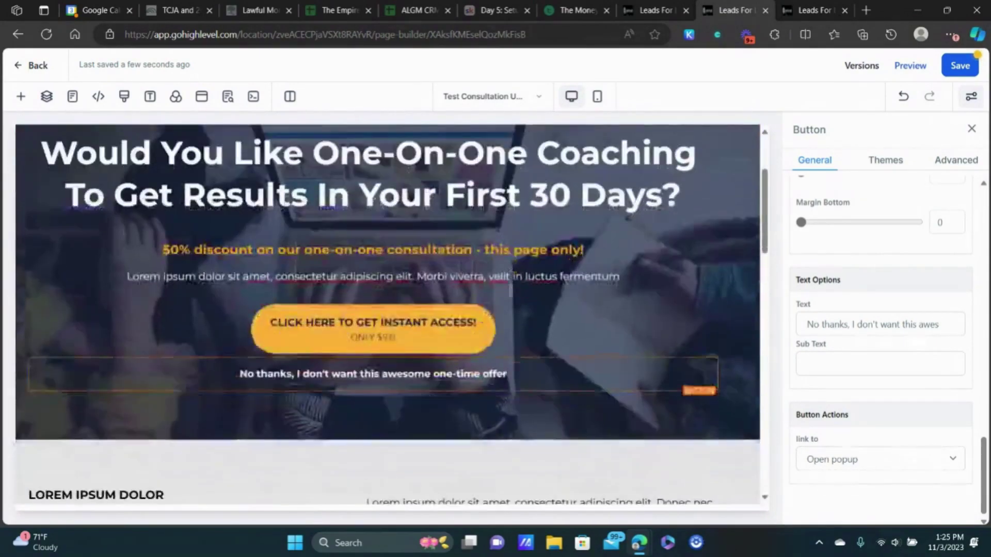
pyautogui.scroll(7, 139, 232)
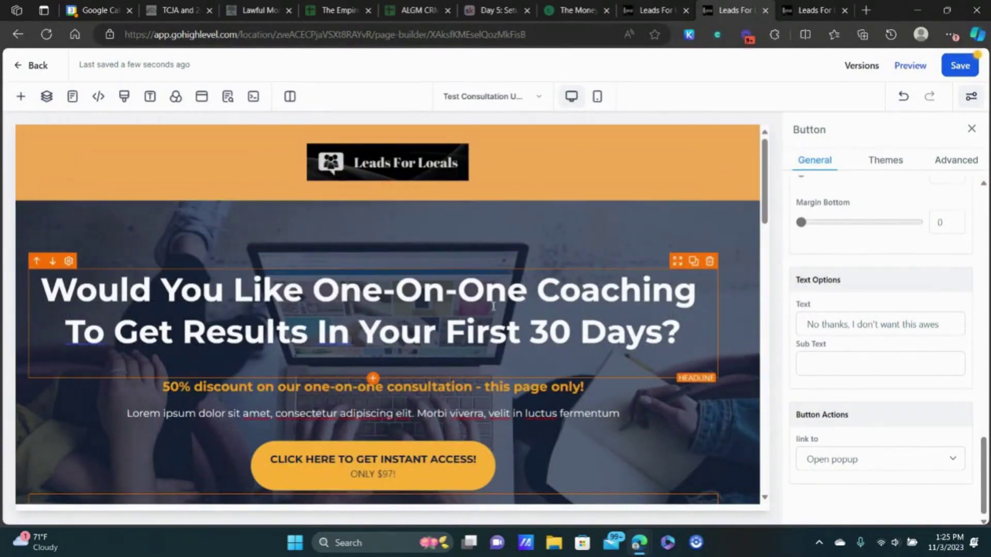
# - Save the Test Consultation Upsell page and close its editor tab
pyautogui.scroll(-1, 493, 304)
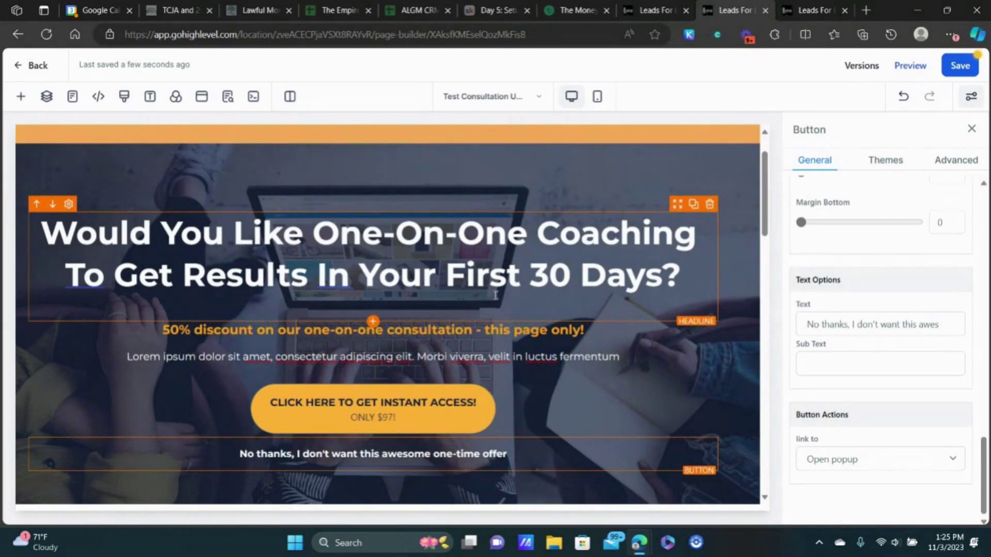
pyautogui.click(958, 66)
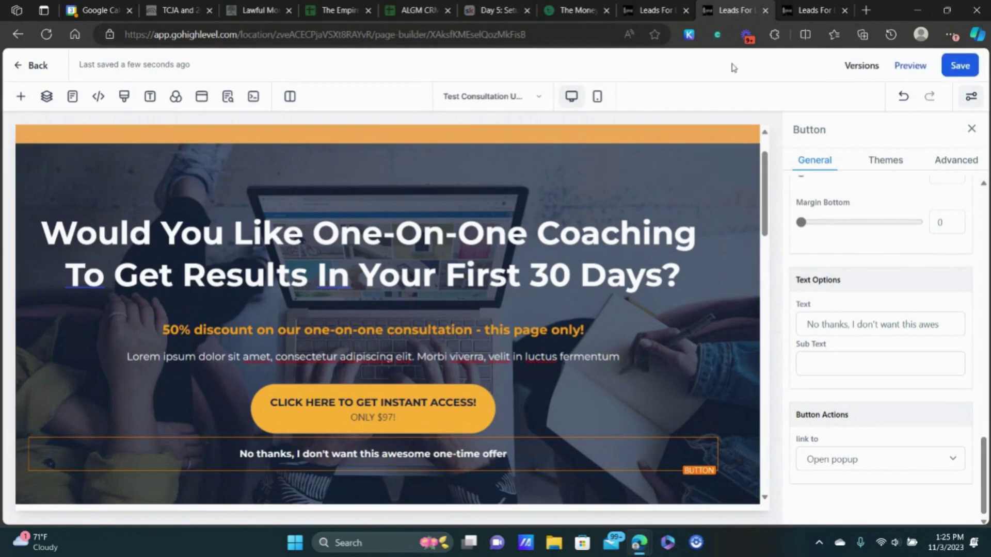
pyautogui.click(766, 11)
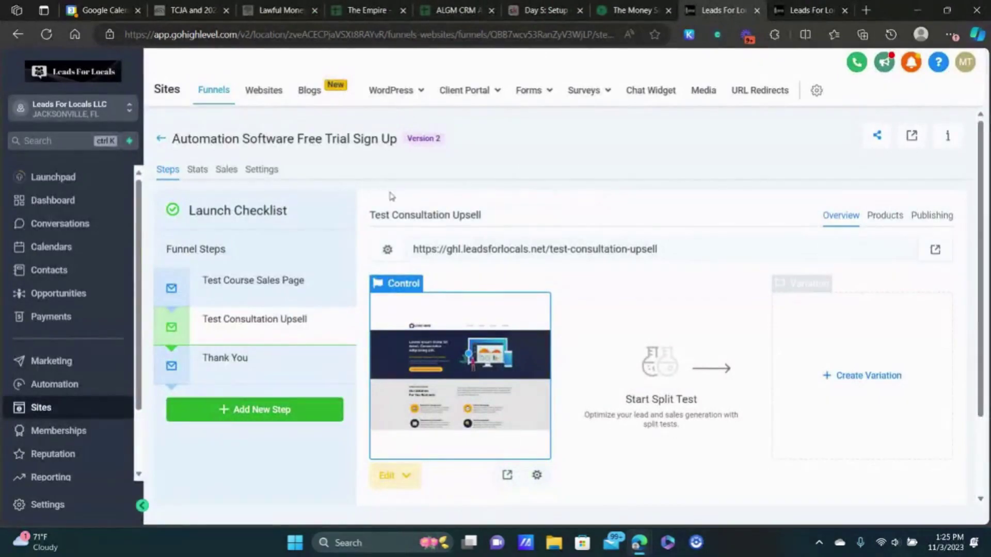
# - Rename the Thank You funnel step to "Confirmation", set its path to "confirmation" and update the step
pyautogui.click(241, 361)
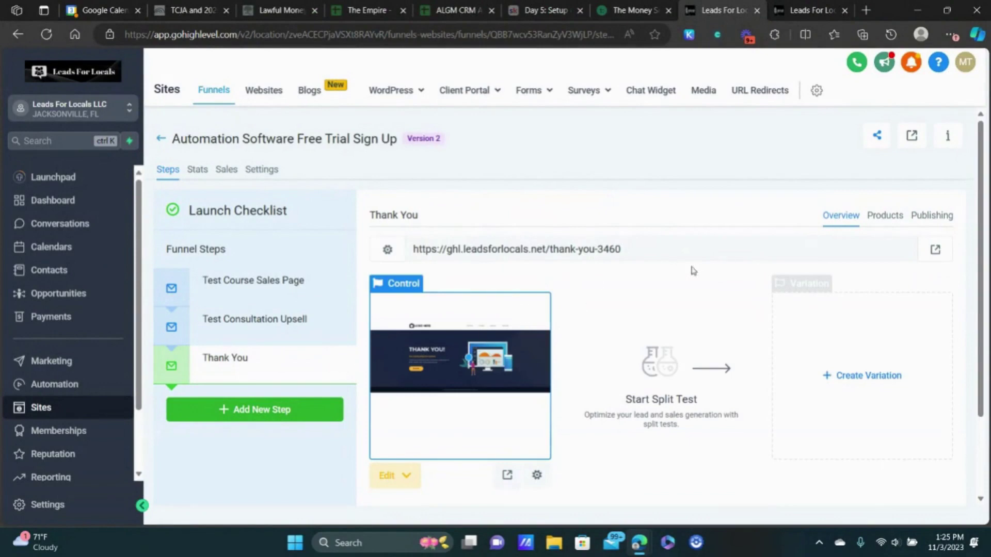
pyautogui.click(926, 217)
pyautogui.click(581, 281)
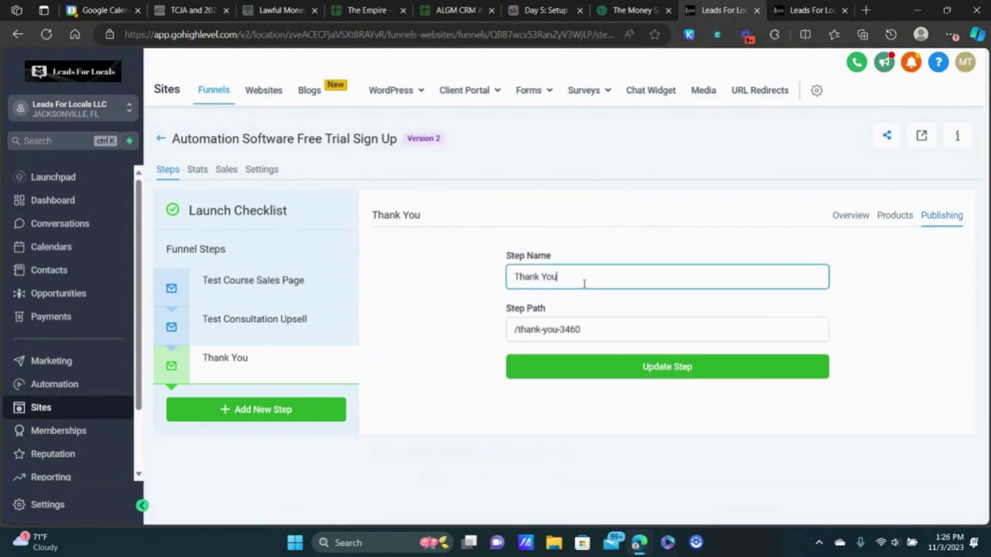
pyautogui.hotkey('ctrl', 'a')
pyautogui.write('Confirmation')
pyautogui.click(605, 332)
pyautogui.hotkey('ctrl', 'a')
pyautogui.write('confirmation')
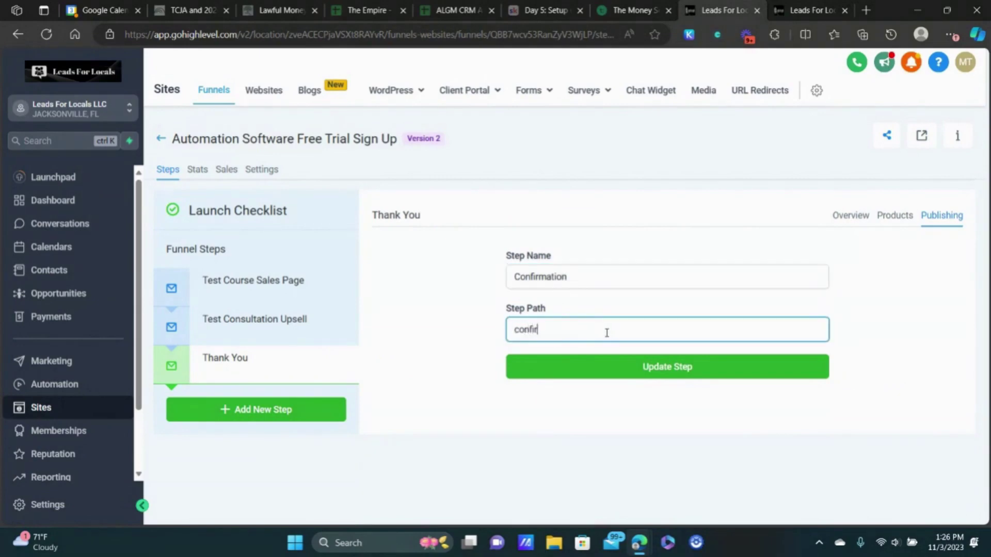
pyautogui.click(648, 369)
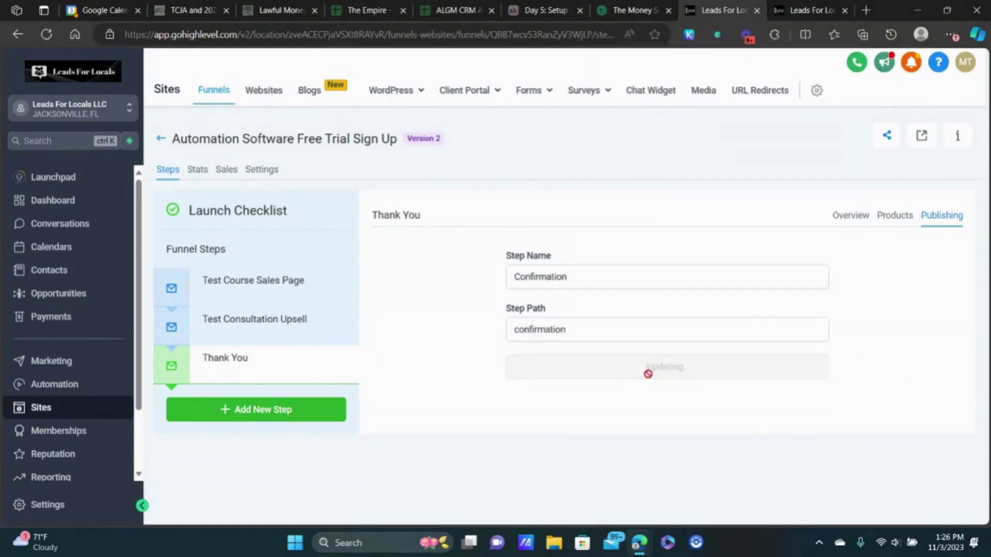
# - Set the Confirmation control page's own path to "confirmation" in its page settings and update the page
pyautogui.click(849, 217)
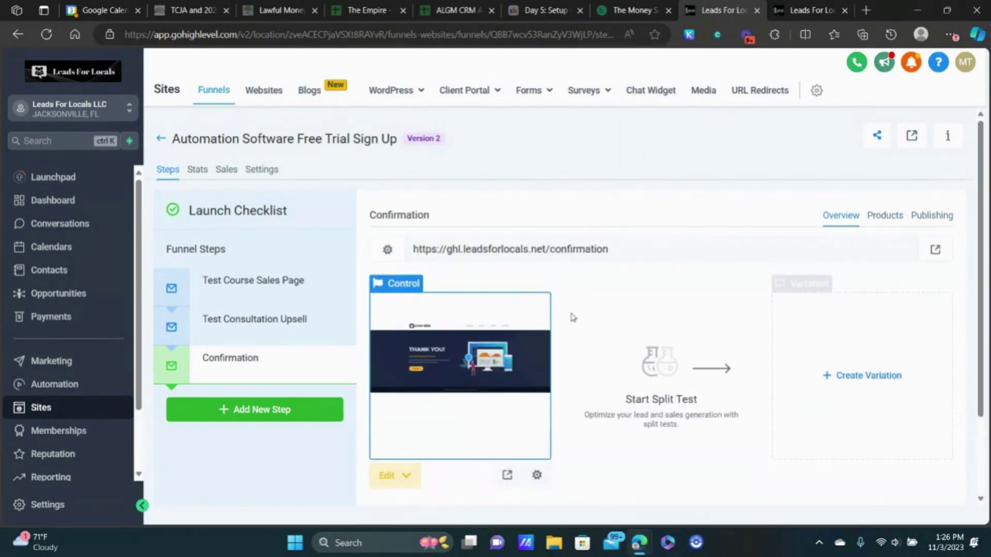
pyautogui.click(536, 474)
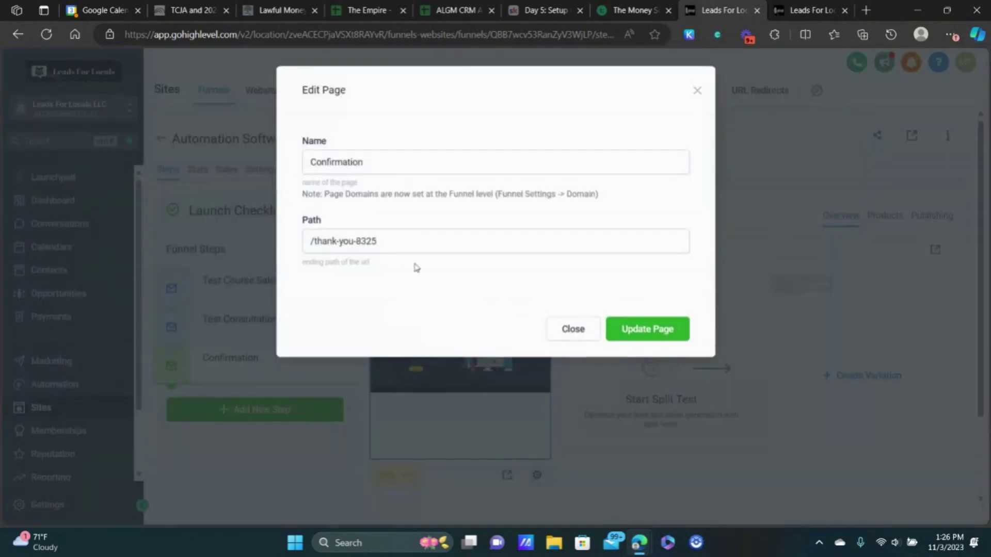
pyautogui.tripleClick(388, 241)
pyautogui.write('confirmation')
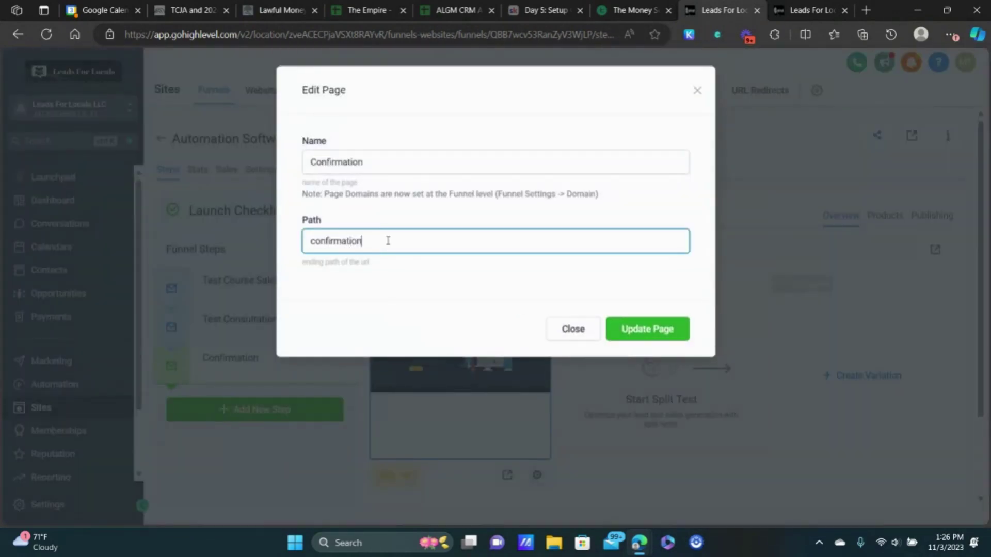
pyautogui.click(664, 328)
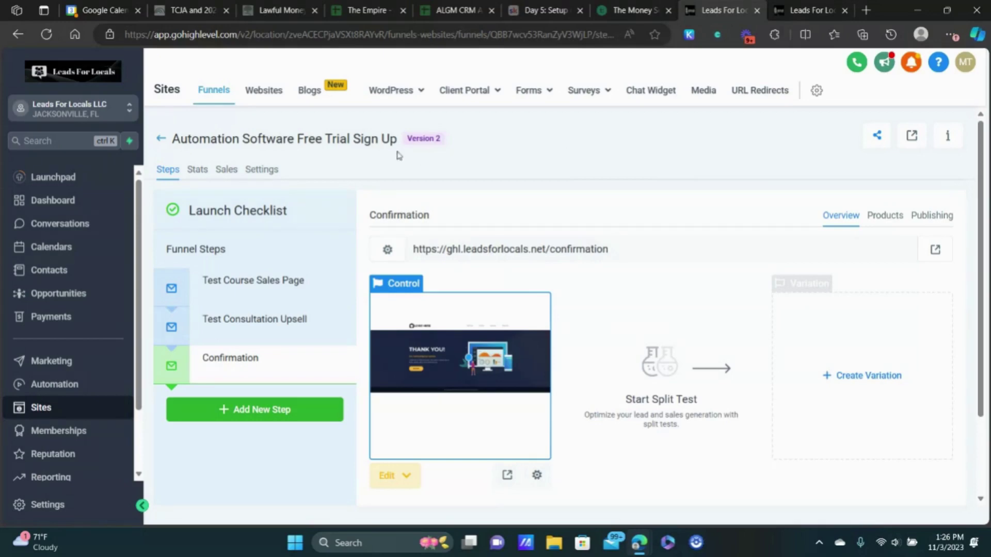
# - Open the Confirmation page for editing in a new tab and delete the column containing the monitor illustration
pyautogui.scroll(-2, 542, 302)
pyautogui.click(408, 377)
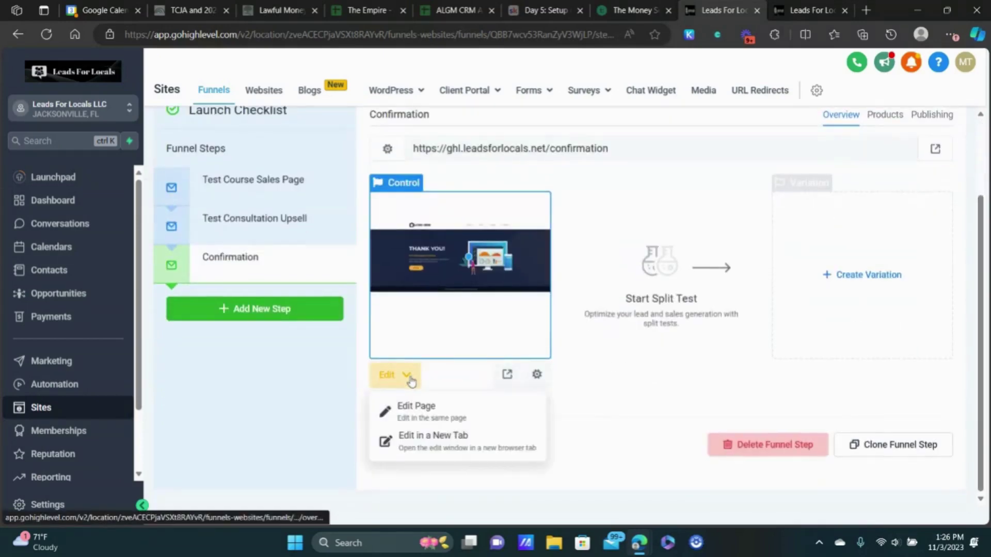
pyautogui.click(438, 443)
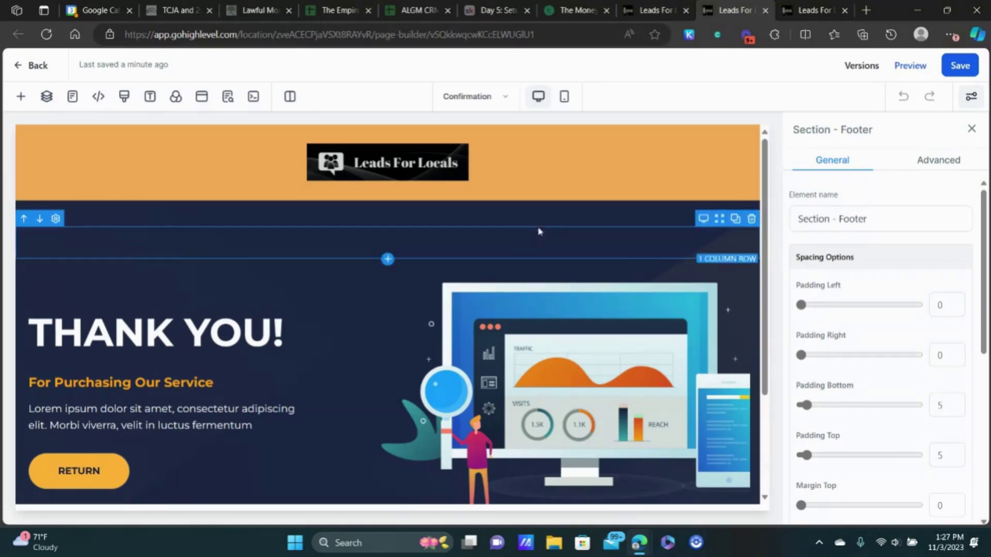
pyautogui.scroll(-3, 287, 249)
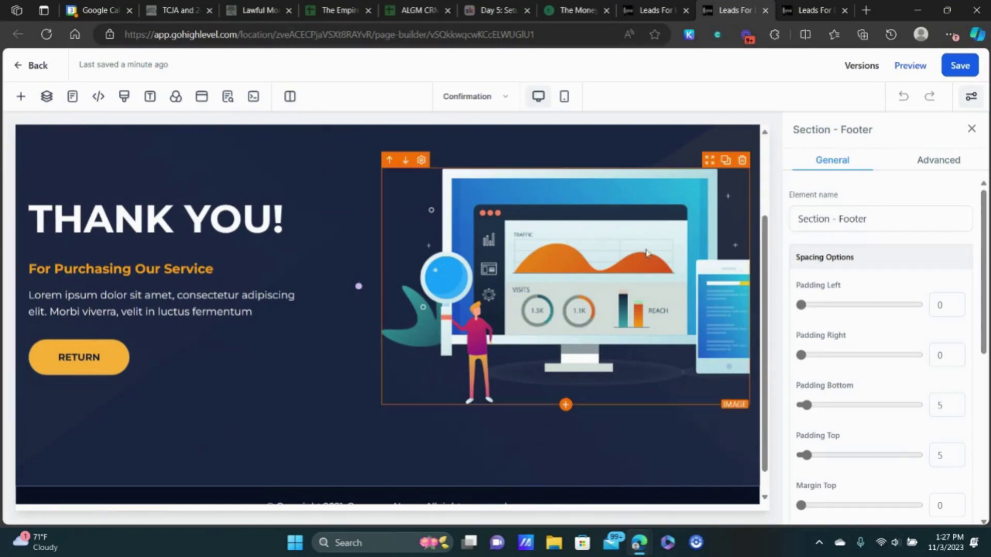
pyautogui.click(556, 243)
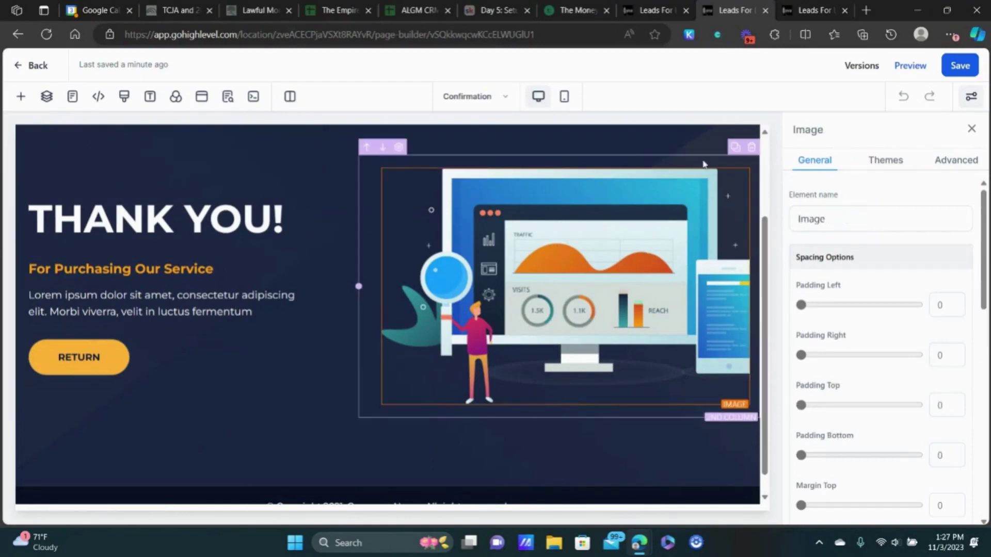
pyautogui.click(750, 147)
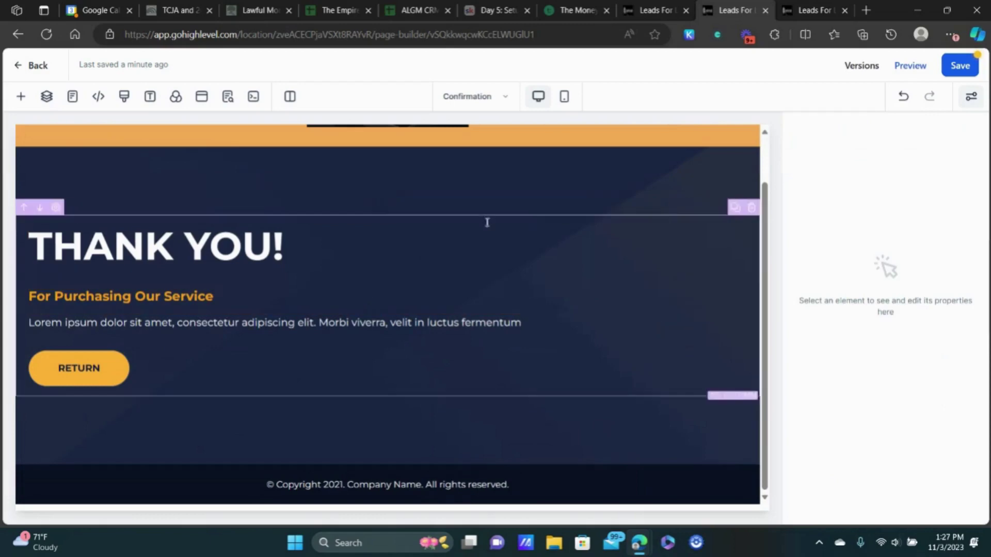
# - Center-align the Thank You headline, the subheadline, the placeholder paragraph and the Return button
pyautogui.click(487, 230)
pyautogui.scroll(-2, 908, 261)
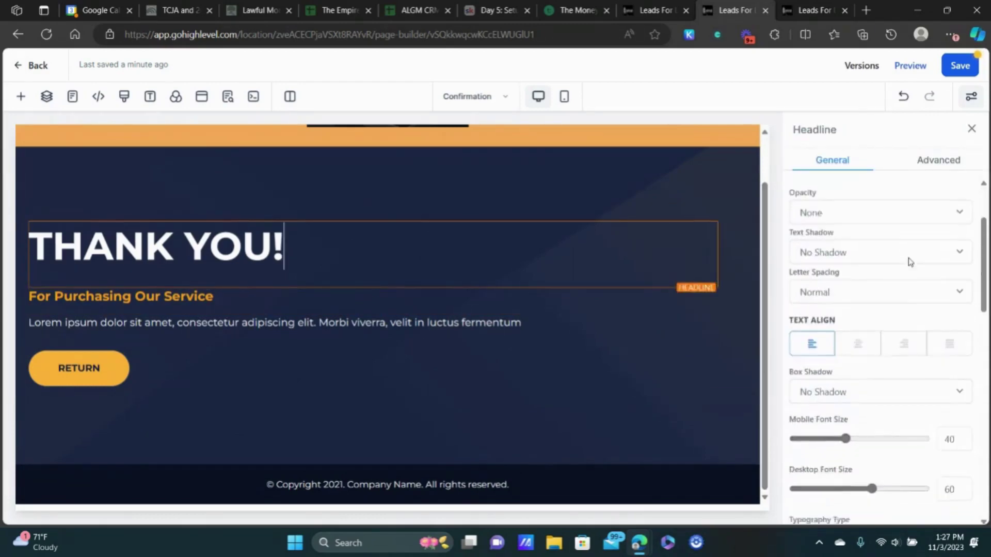
pyautogui.click(857, 340)
pyautogui.click(260, 290)
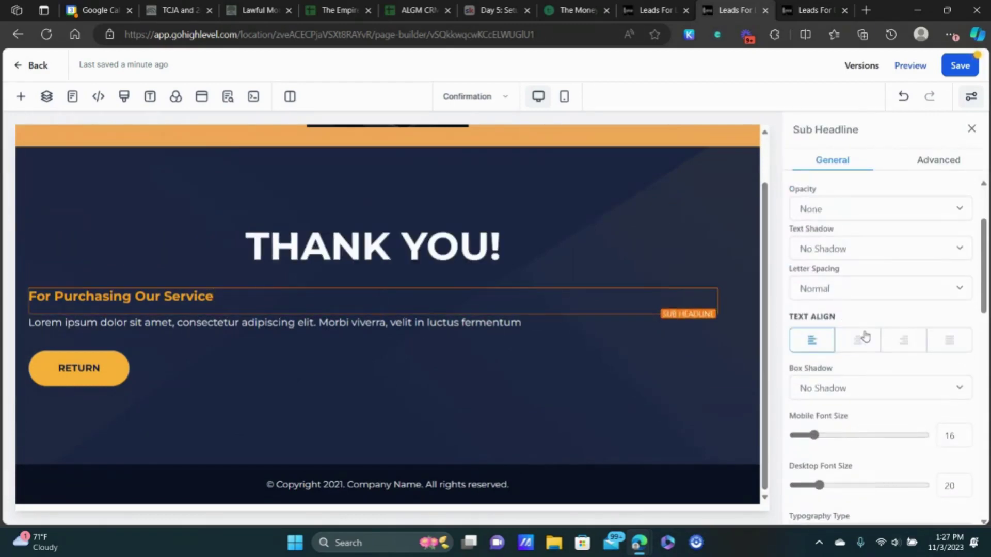
pyautogui.click(857, 339)
pyautogui.click(310, 330)
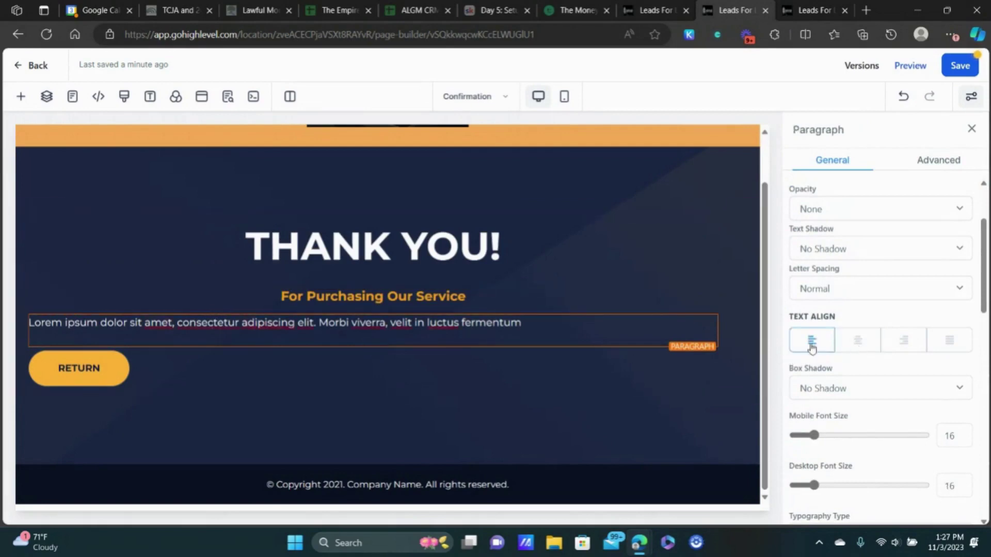
pyautogui.click(857, 339)
pyautogui.click(106, 376)
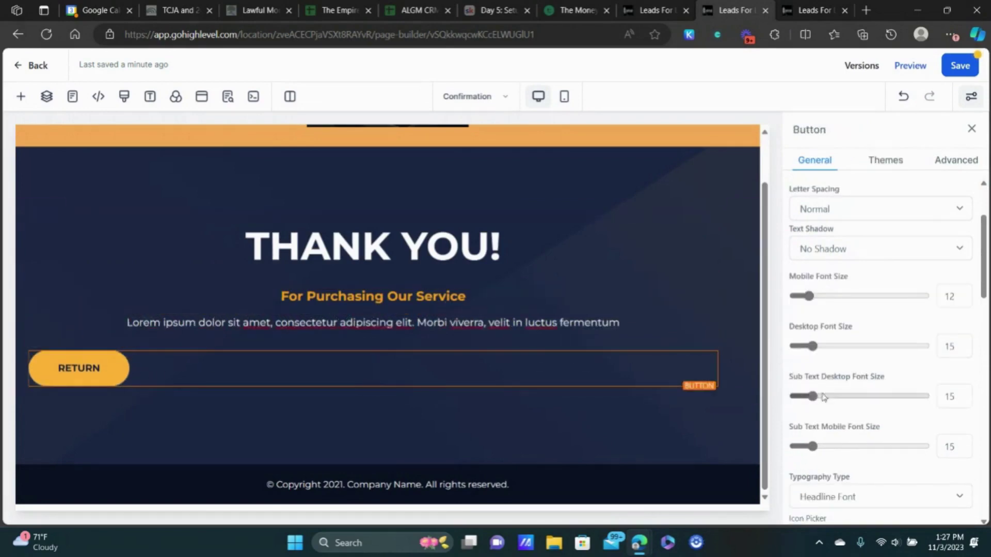
pyautogui.scroll(-5, 877, 339)
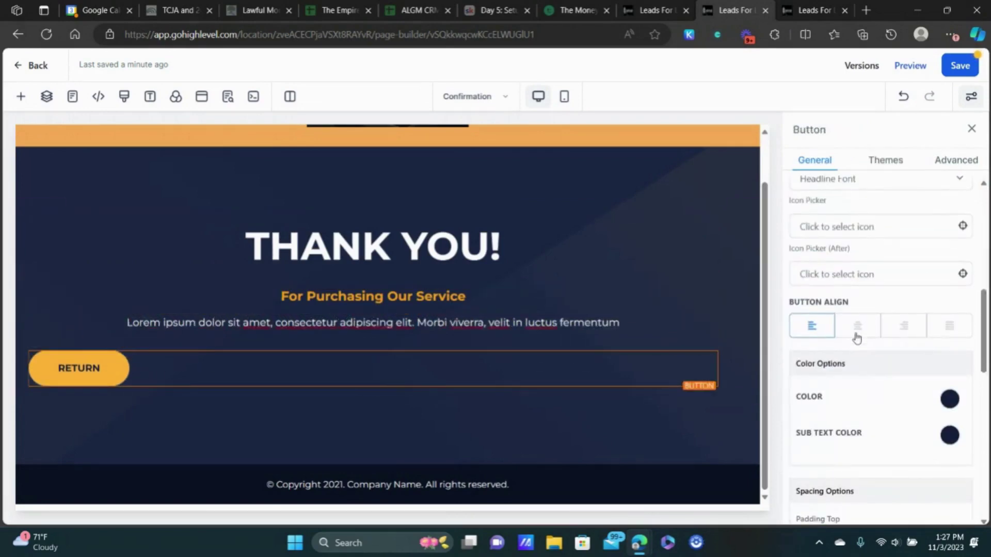
pyautogui.click(857, 326)
# - Replace the "THANK YOU!" headline text with "Congrats On Your Order!"
pyautogui.tripleClick(455, 246)
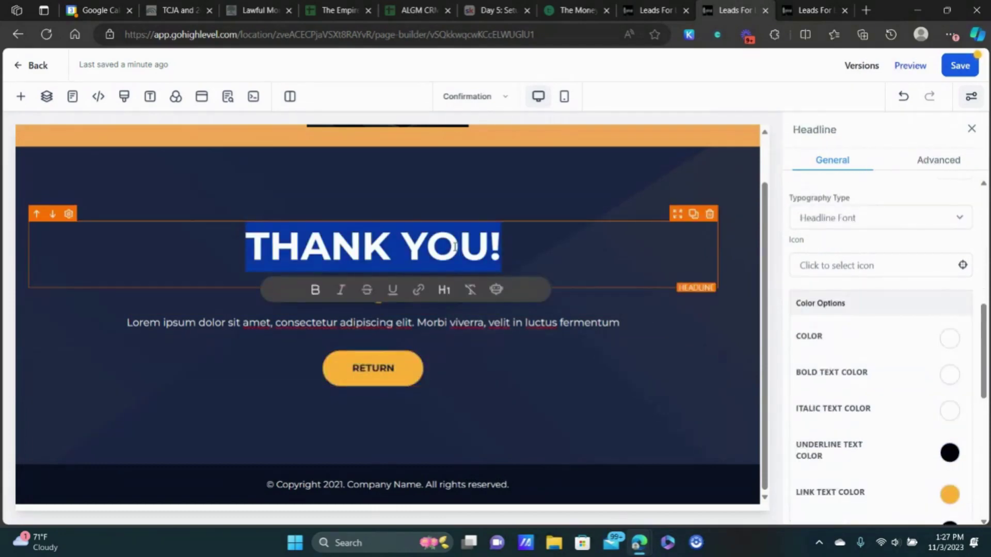
pyautogui.write('Y')
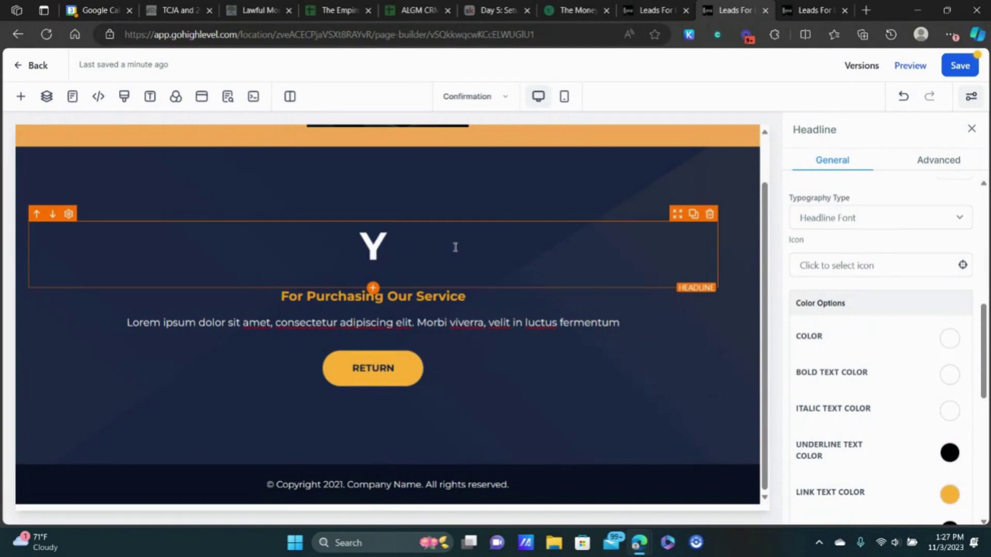
pyautogui.press('BackSpace')
pyautogui.write('Congrats On ')
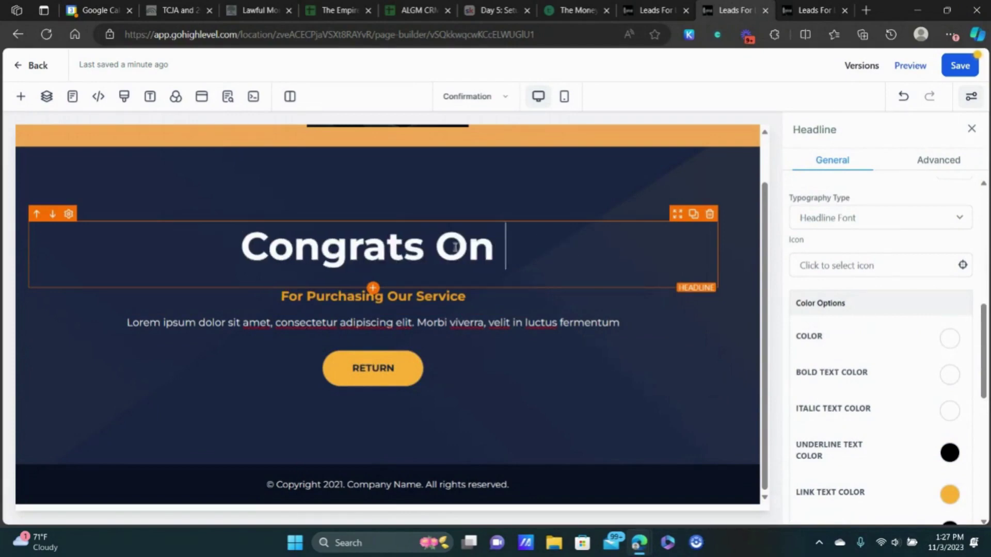
pyautogui.write('Your Or')
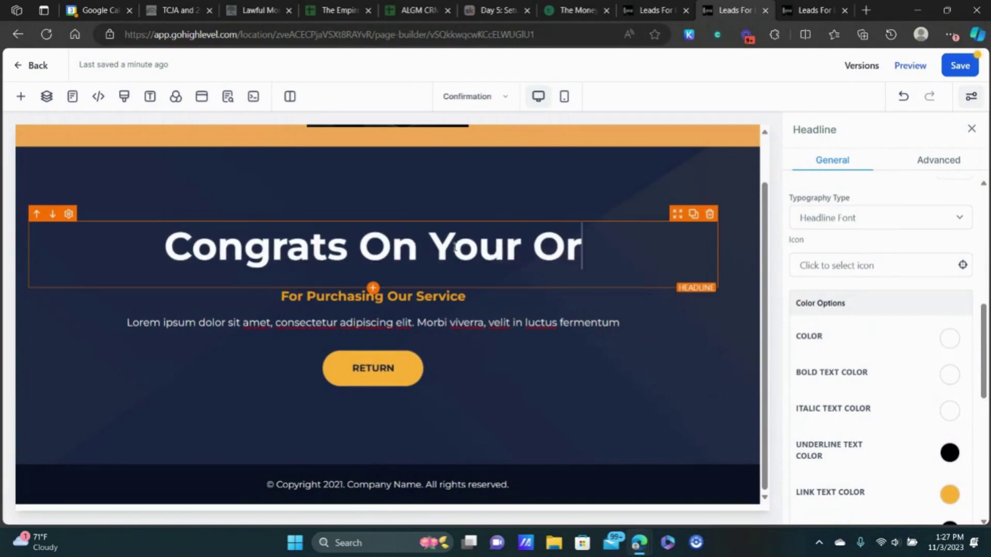
pyautogui.write('der!')
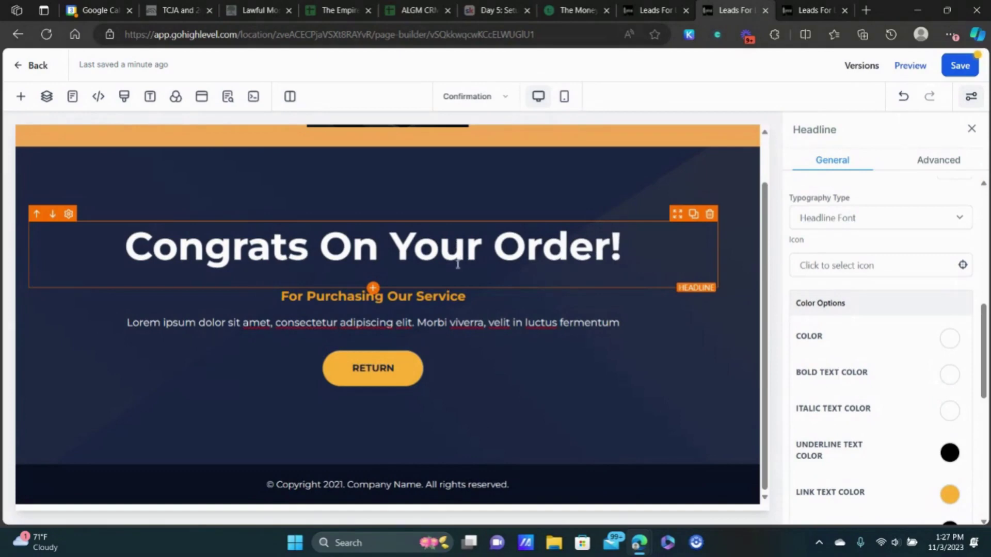
# - Replace the orange subheadline text with "Important Next Steps - Please Read!"
pyautogui.tripleClick(450, 296)
pyautogui.press('BackSpace')
pyautogui.write('Importa')
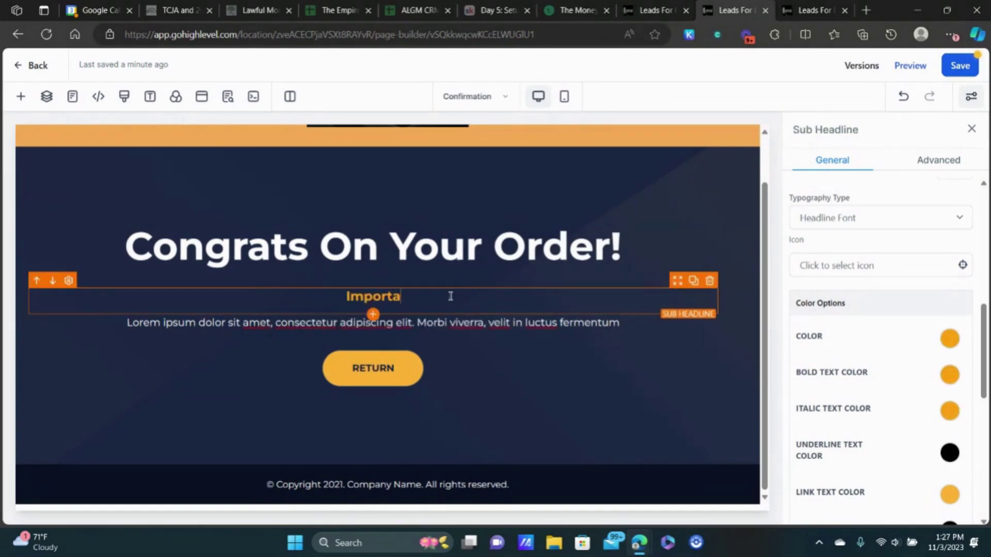
pyautogui.write('nt Next S')
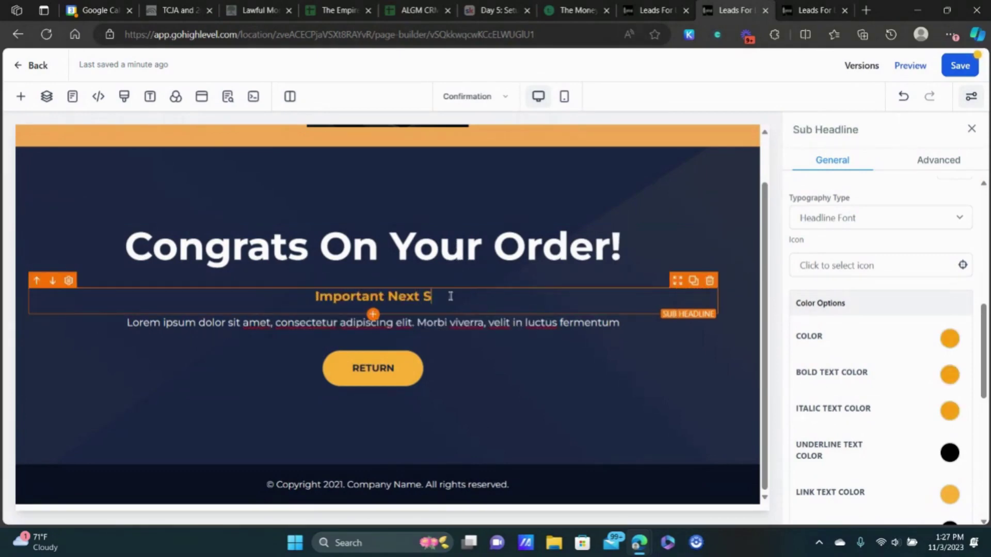
pyautogui.write('teps - Please REad')
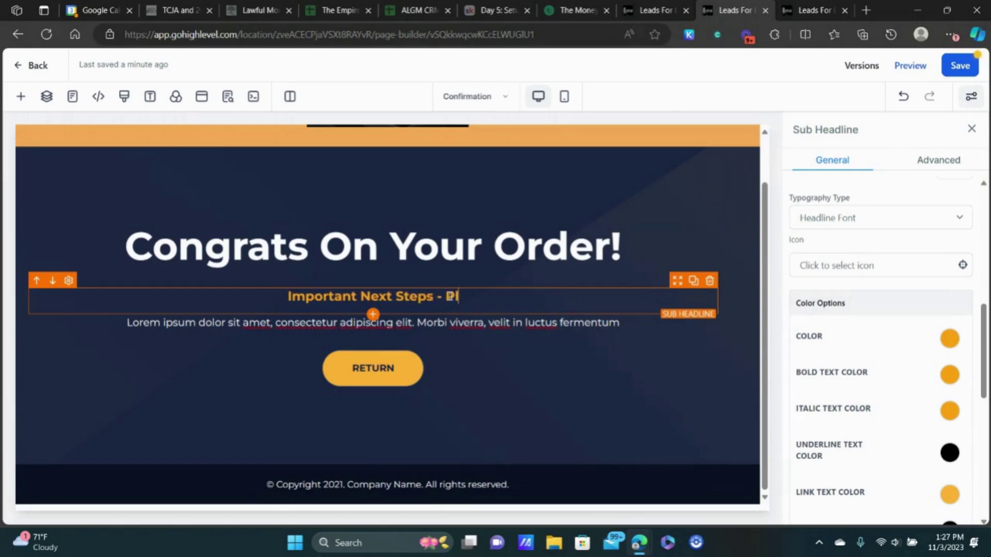
pyautogui.press('BackSpace')
pyautogui.press('BackSpace')
pyautogui.press('BackSpace')
pyautogui.press('BackSpace')
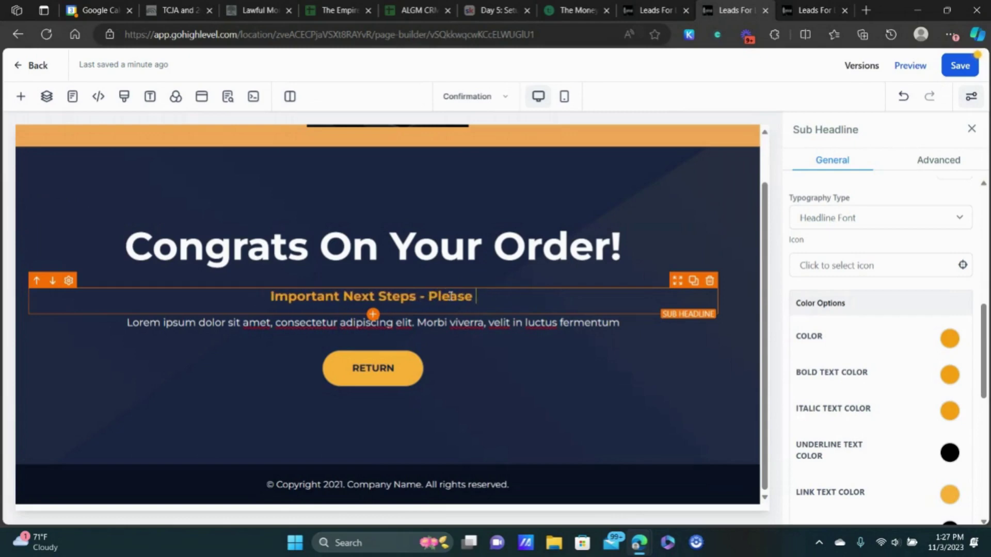
pyautogui.write('Read!')
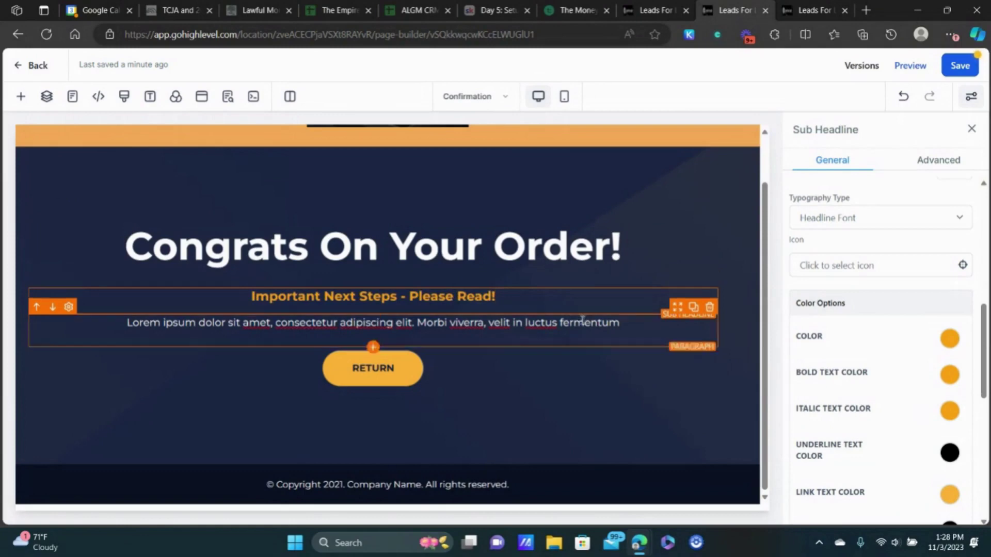
# - Adjust the desktop font size of the "Important Next Steps - Please Read!" subheadline
pyautogui.scroll(-7, 838, 295)
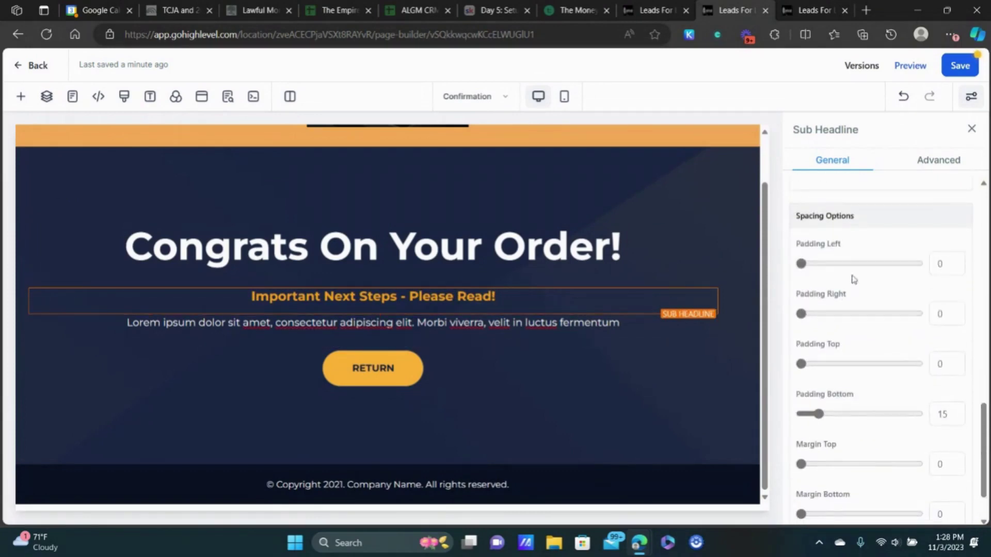
pyautogui.scroll(-2, 872, 273)
pyautogui.scroll(8, 866, 282)
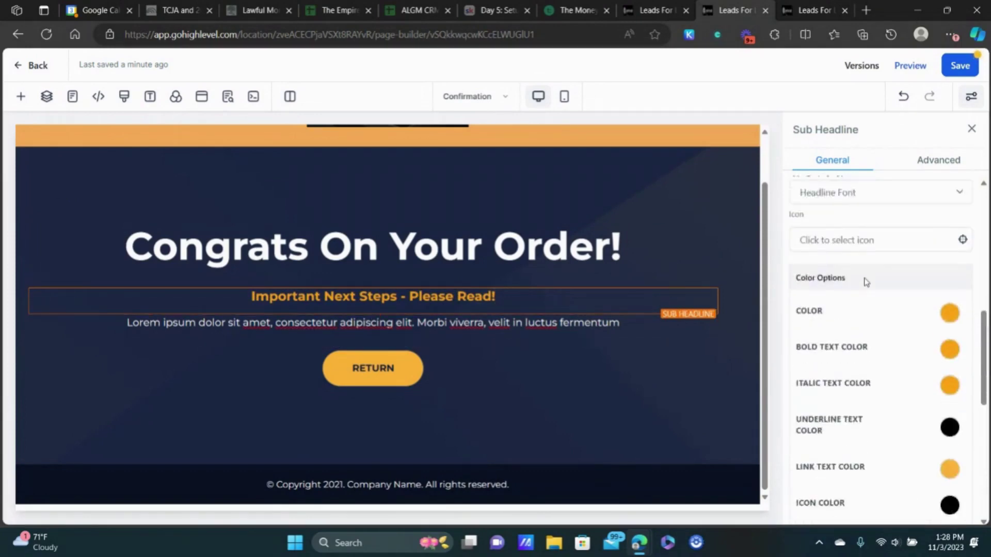
pyautogui.scroll(-3, 865, 281)
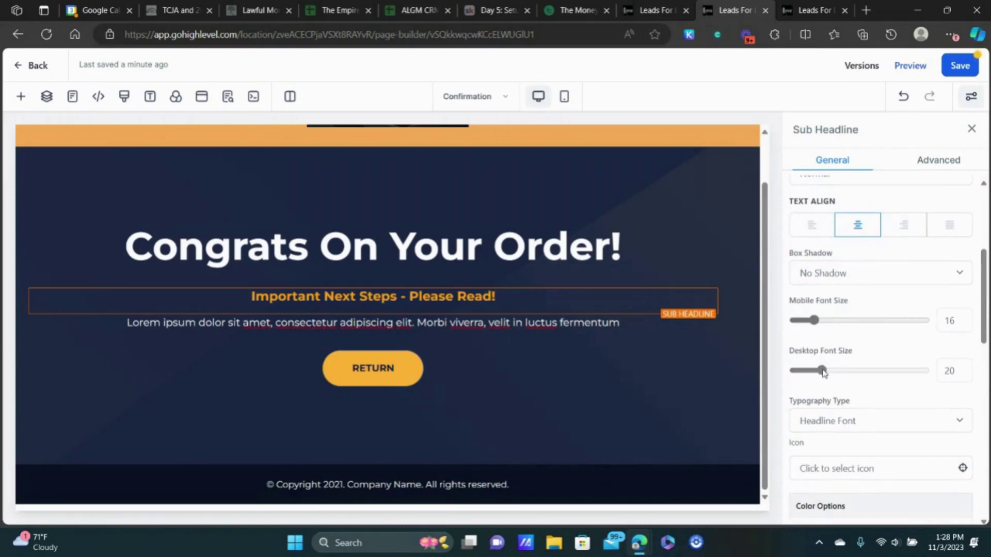